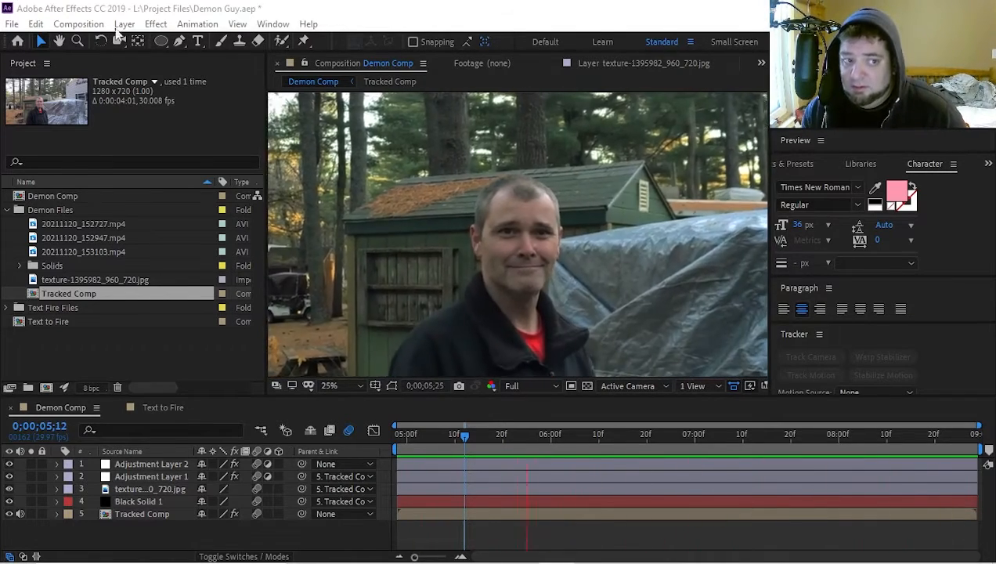
Step: Create a new composition named Demon 2 with a width of 1280 px and a height of 720 px
left_click(79, 24)
left_click(96, 41)
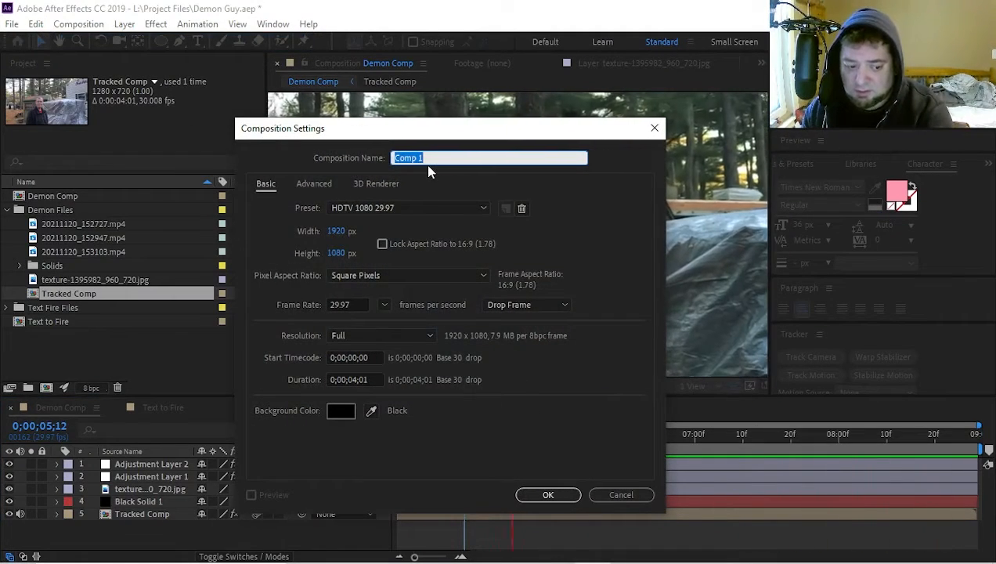
type("Demon 2")
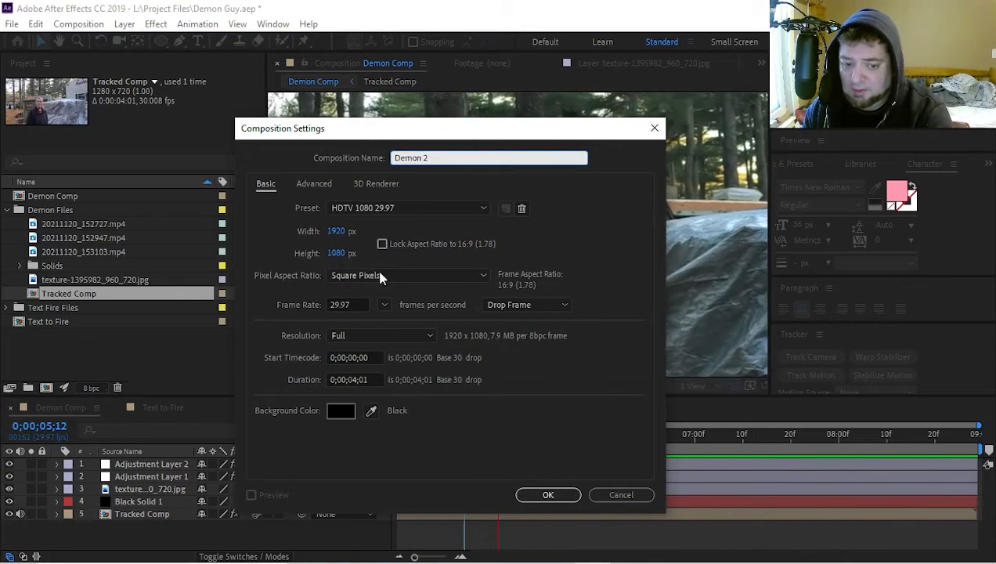
left_click(337, 231)
type("12")
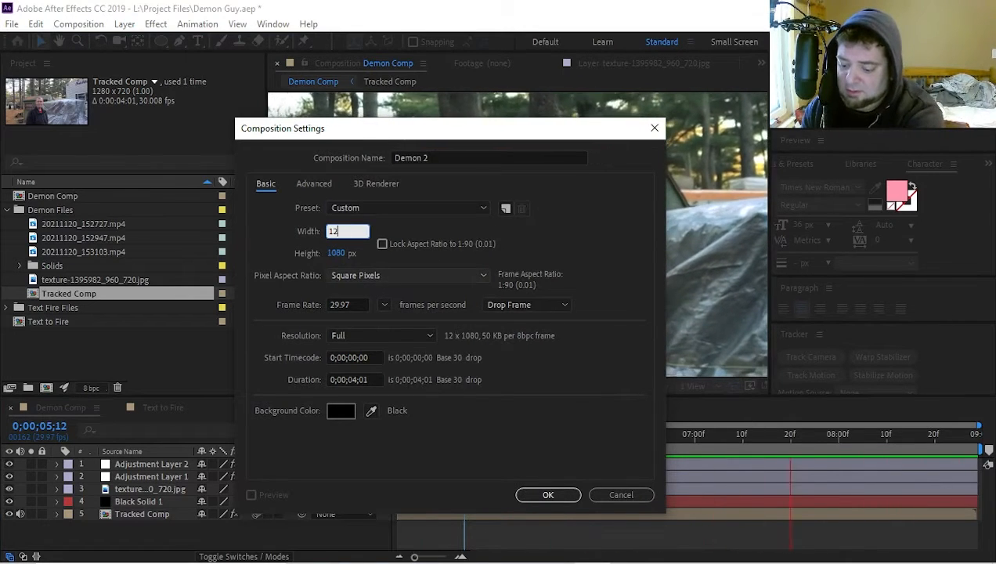
type("80")
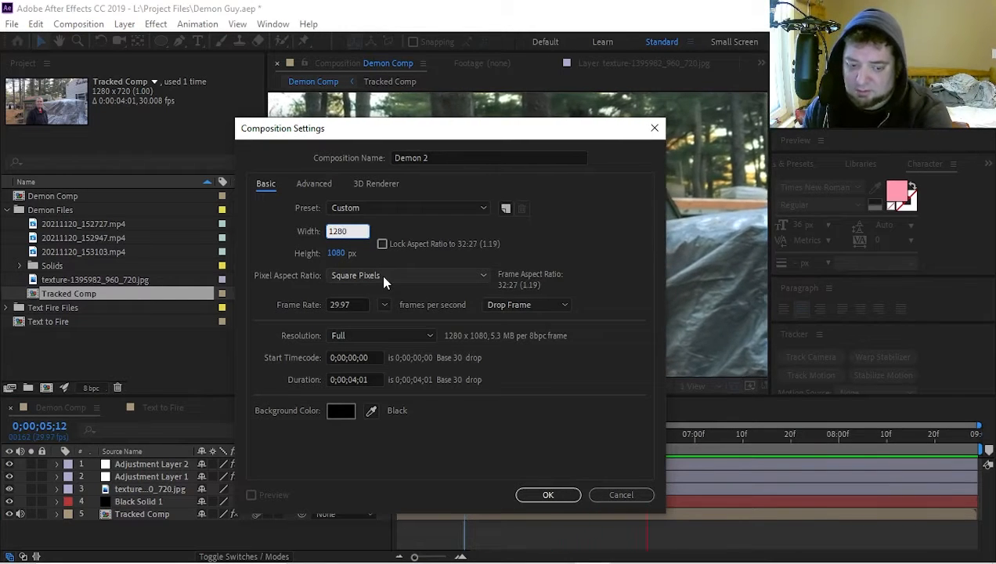
key("Tab")
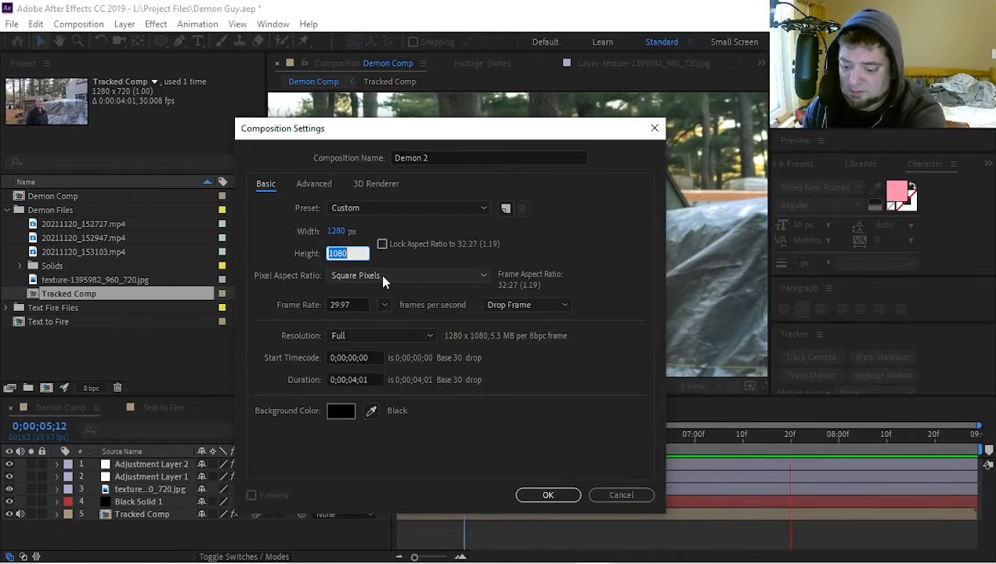
type("720")
key("Return")
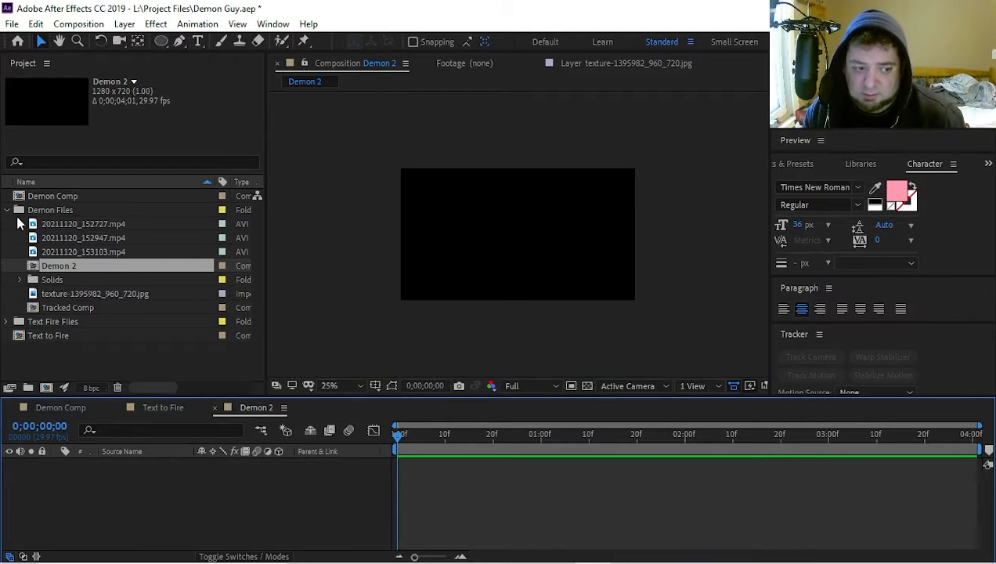
Step: Add 20211120_152727.mp4 to the Demon 2 timeline and set the work area start at 0;00;01;10
left_click(47, 225)
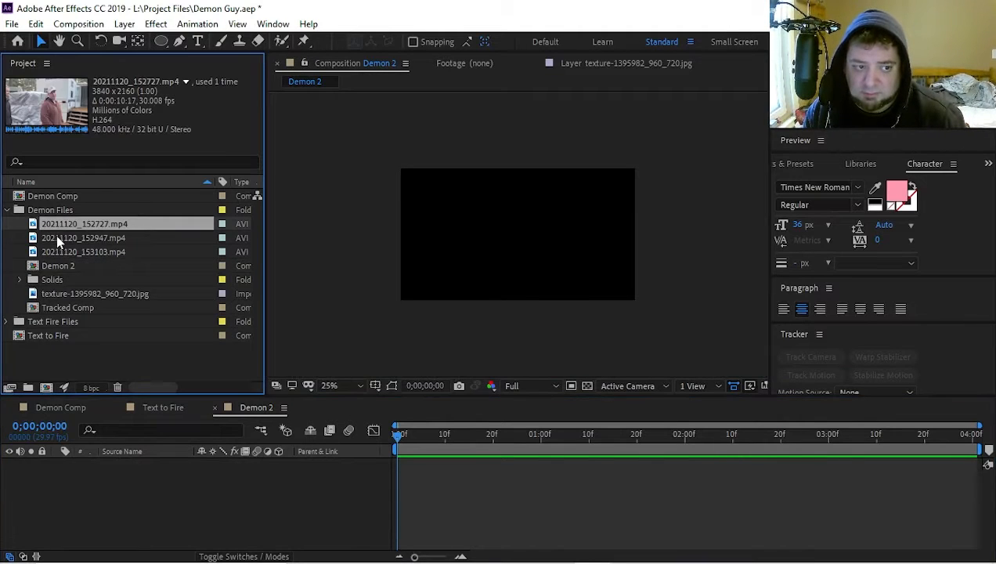
left_click_drag(88, 229, 139, 510)
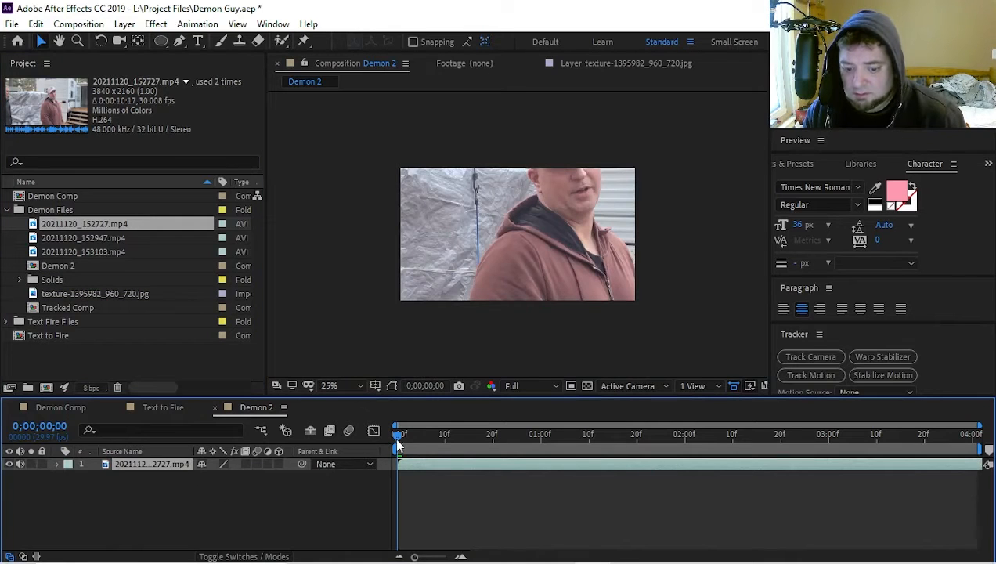
left_click_drag(398, 444, 766, 448)
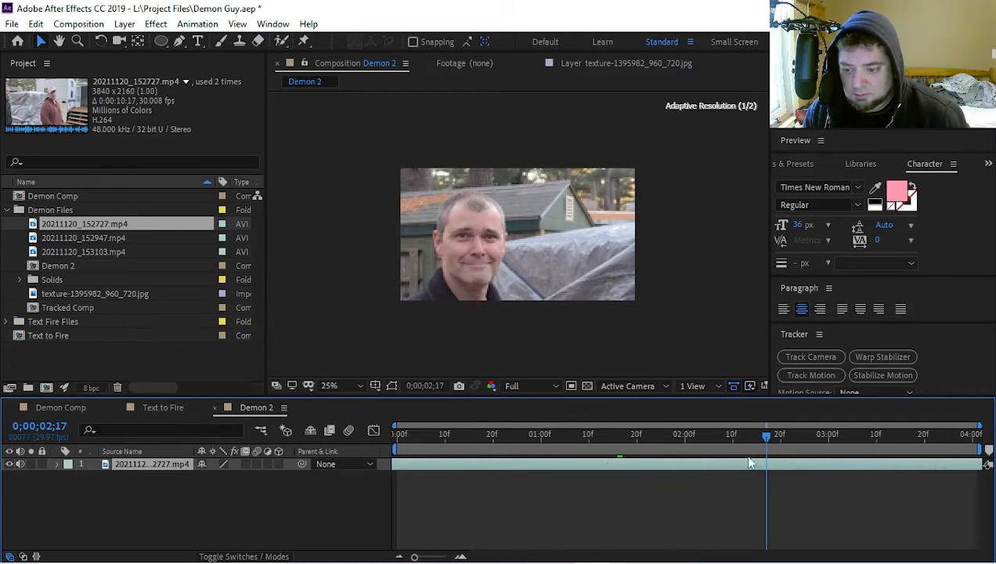
left_click_drag(758, 433, 589, 440)
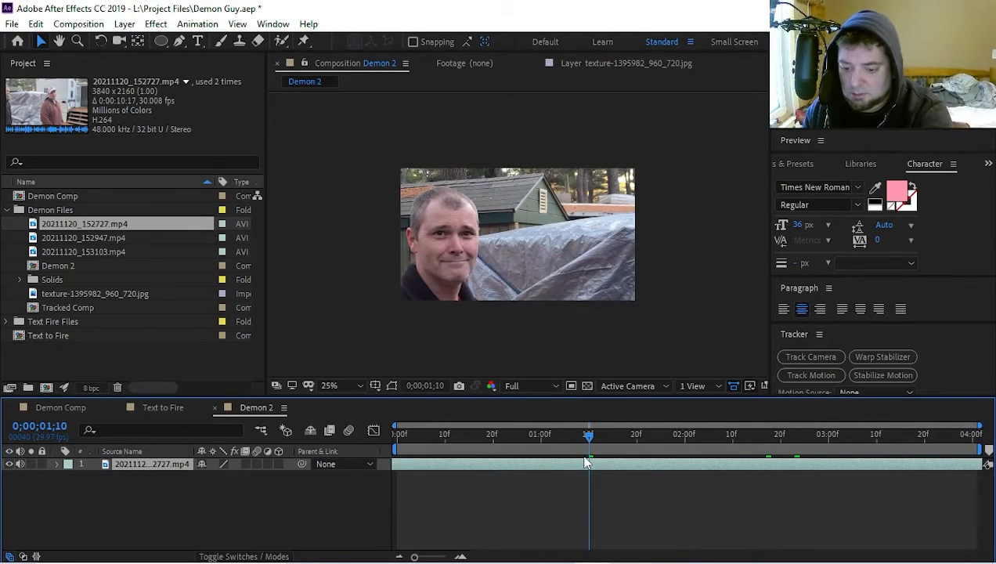
key("i")
left_click(589, 440)
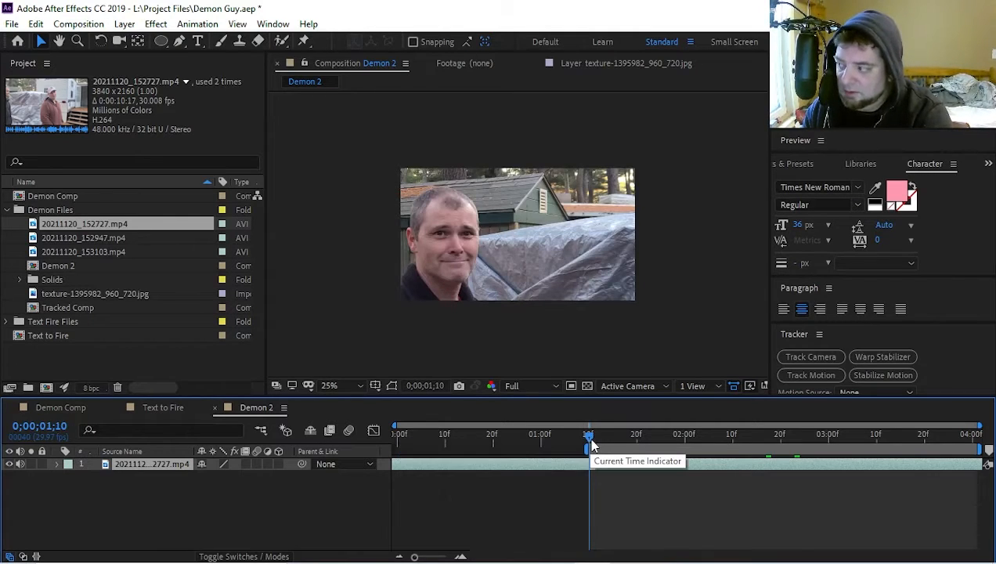
key("b")
Step: Set the work area end at 0;00;03;19 and trim the composition to the work area
left_click_drag(591, 443, 917, 473)
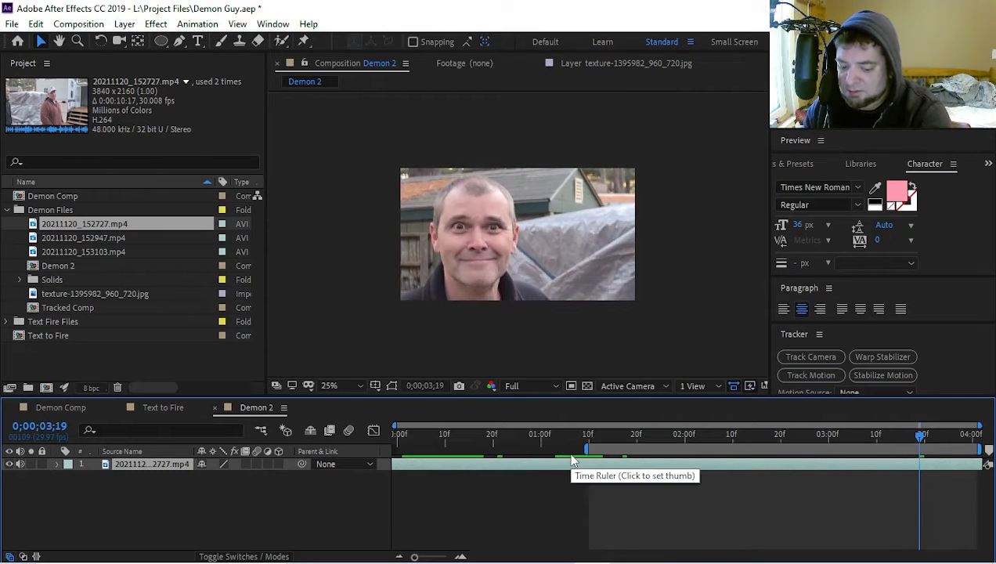
key("n")
left_click_drag(916, 441, 589, 440)
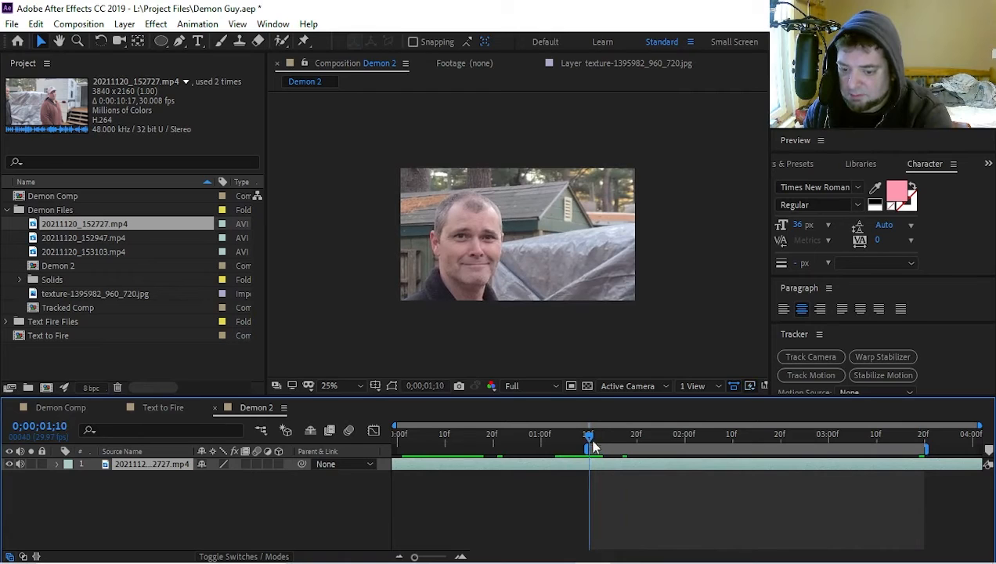
right_click(611, 451)
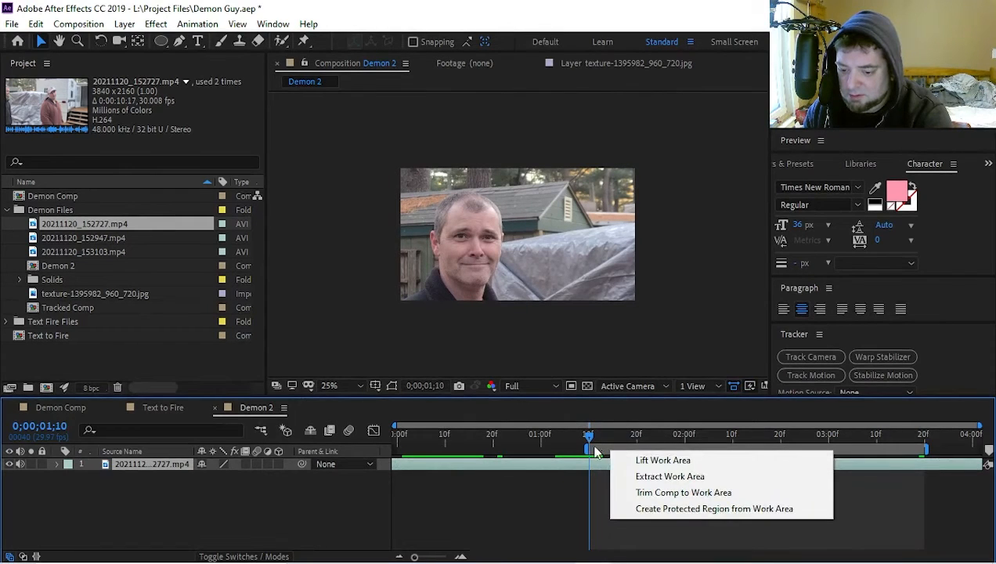
left_click(695, 494)
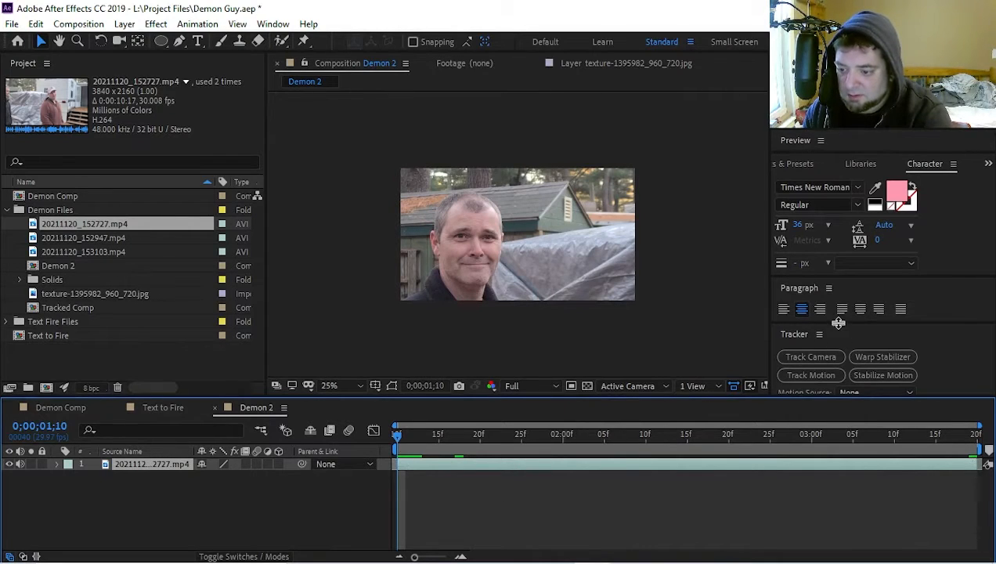
Step: Start a Stabilize Motion track on the 20211120_152727.mp4 layer with both Position and Rotation enabled
left_click_drag(838, 322, 855, 196)
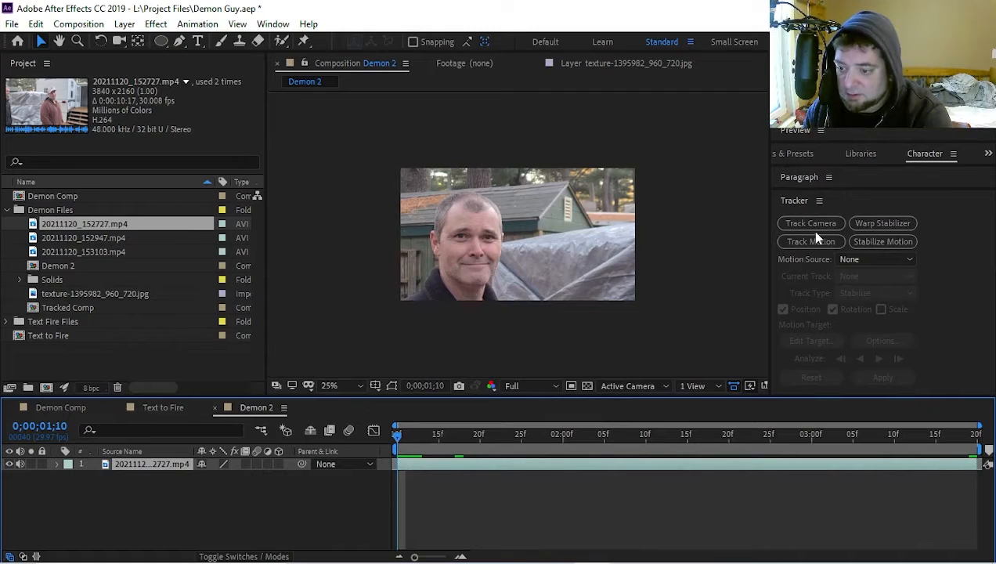
left_click(843, 202)
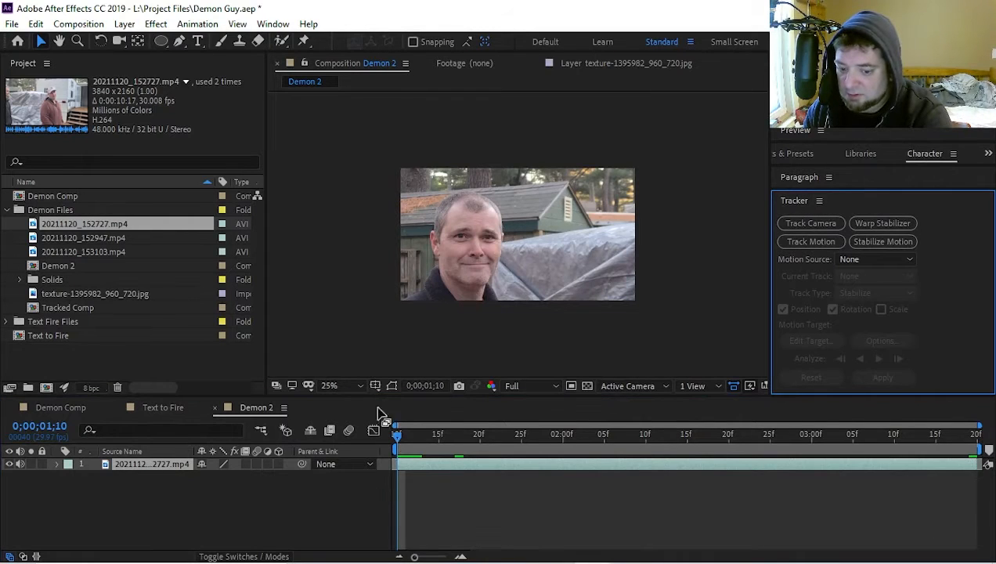
left_click(175, 470)
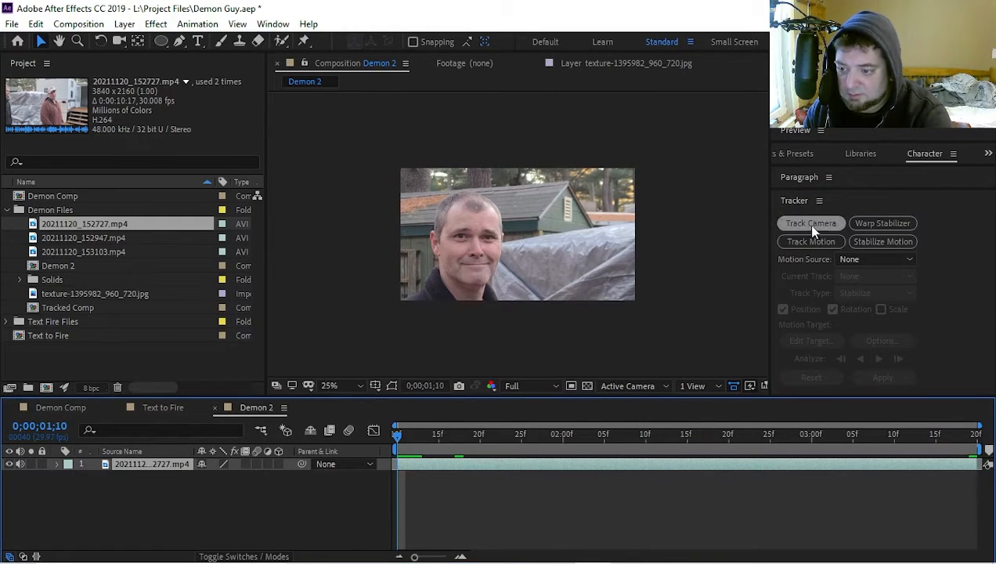
left_click(886, 242)
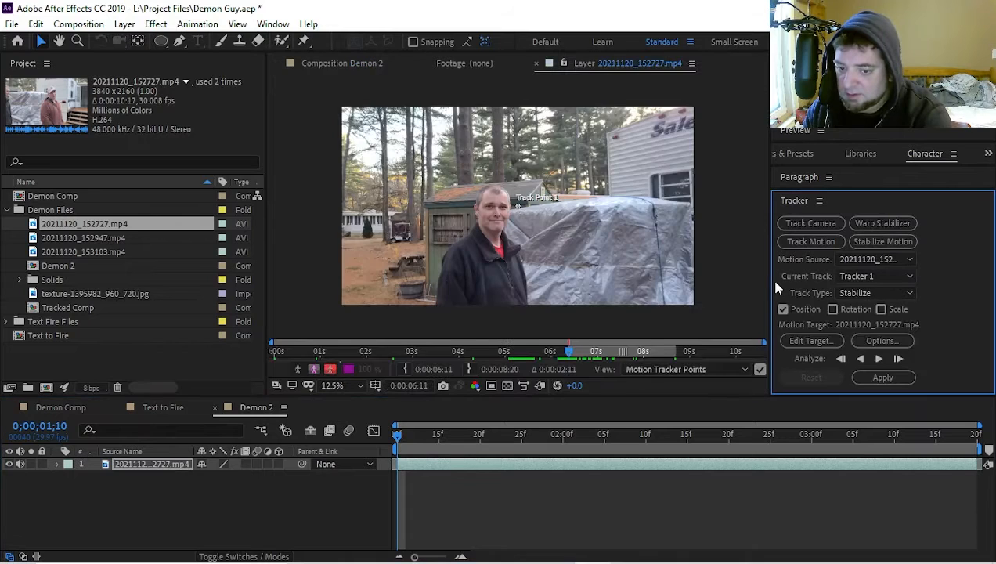
scroll(533, 252, "up", 2)
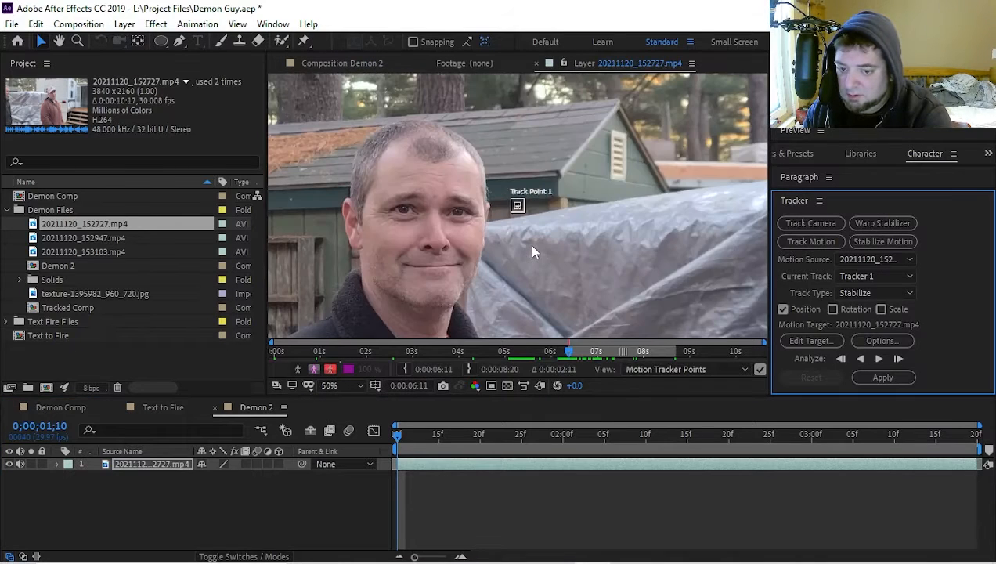
left_click(833, 309)
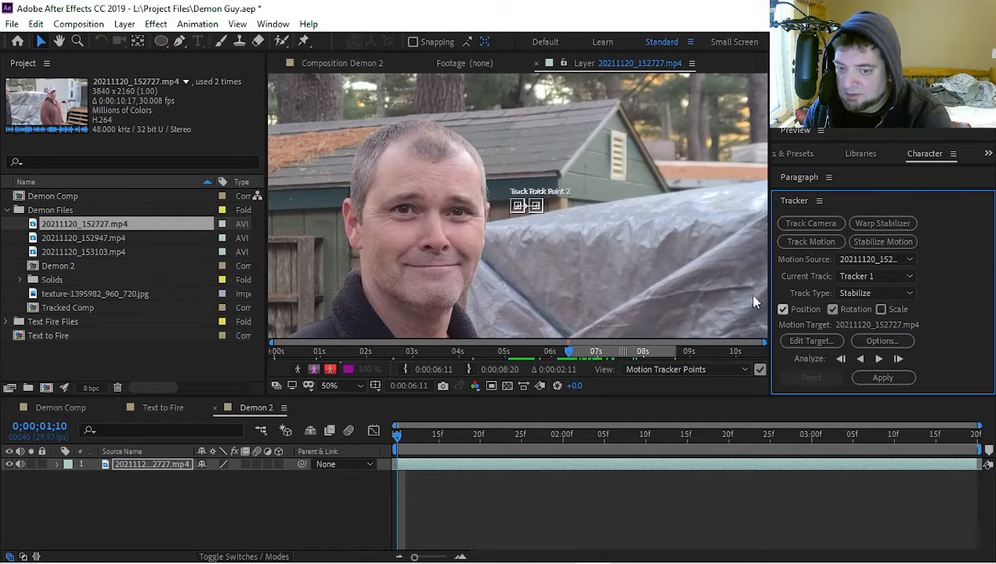
Step: Place Track Point 1 on the outer corner of the man's right eye and Track Point 2 on that of his left eye
left_click(507, 212)
left_click_drag(513, 214, 412, 187)
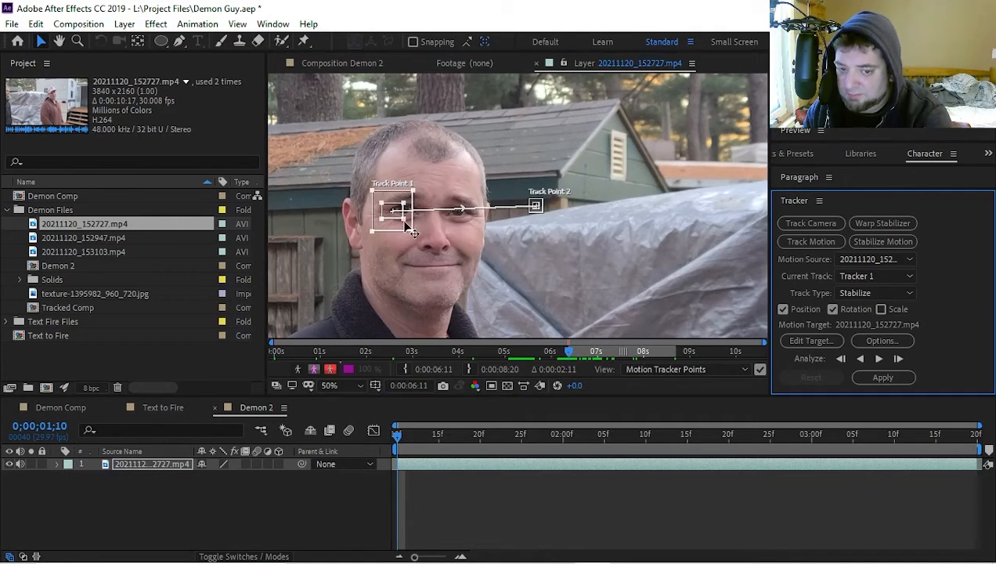
left_click(537, 208)
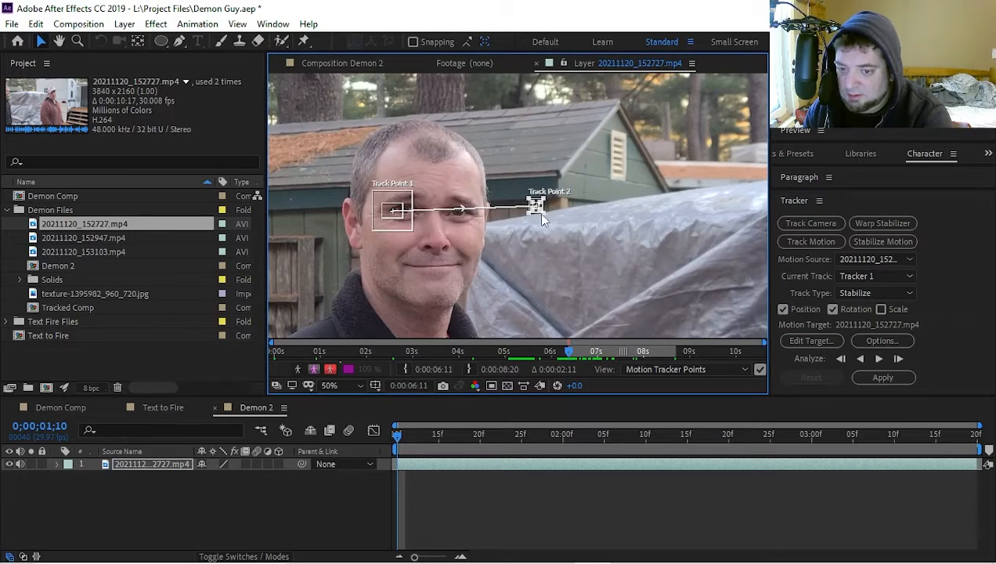
left_click_drag(541, 213, 482, 228)
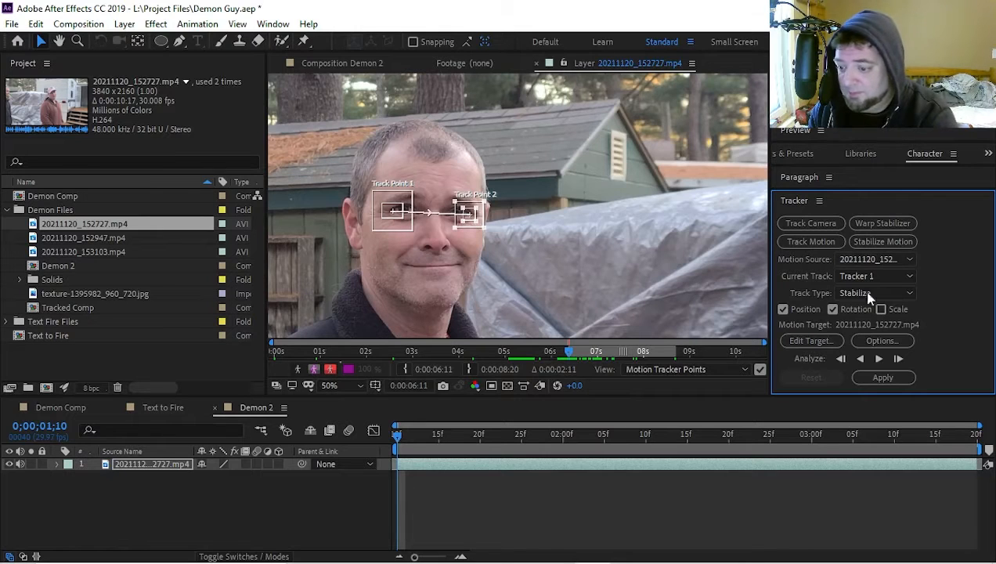
Step: Set the motion tracker options to Stop Tracking when confidence falls below the threshold
left_click(879, 341)
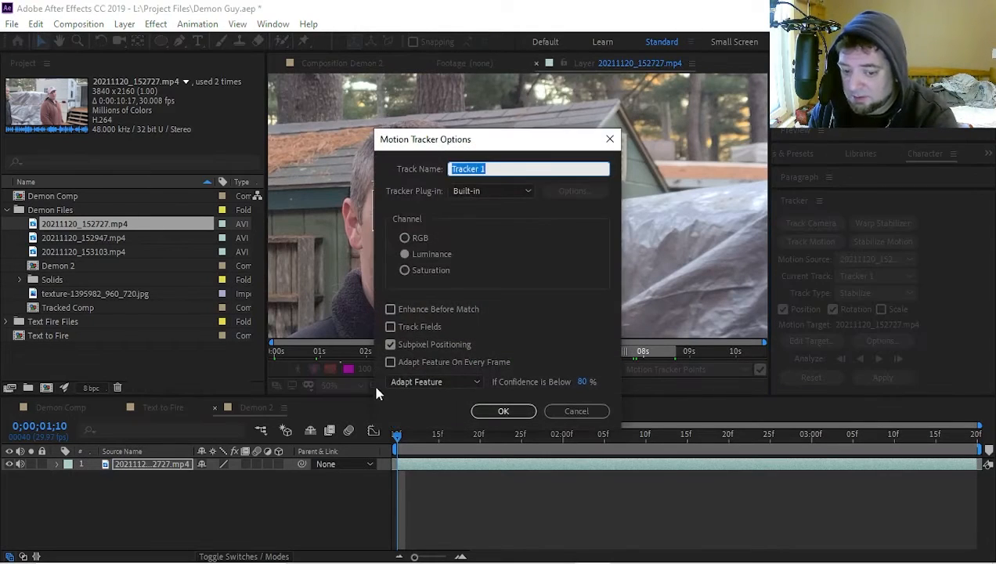
left_click(416, 384)
left_click(422, 394)
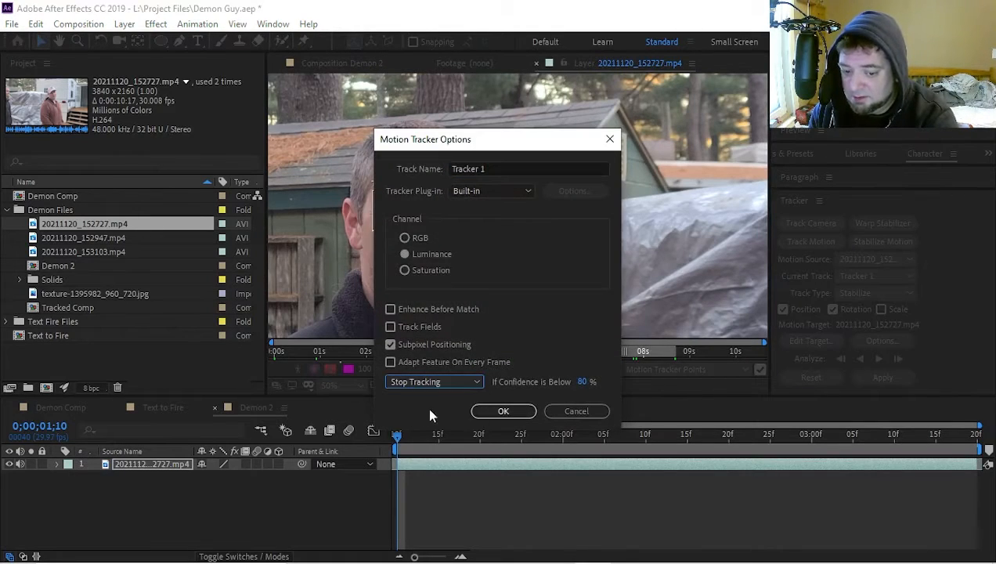
left_click(506, 411)
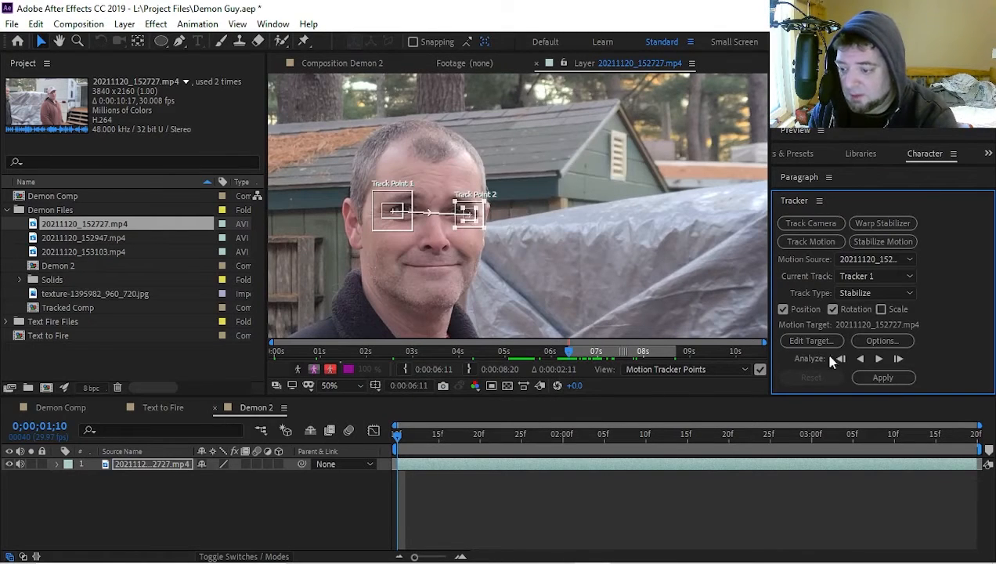
Step: Analyze both track points forward from the start of the trimmed composition
key("comma")
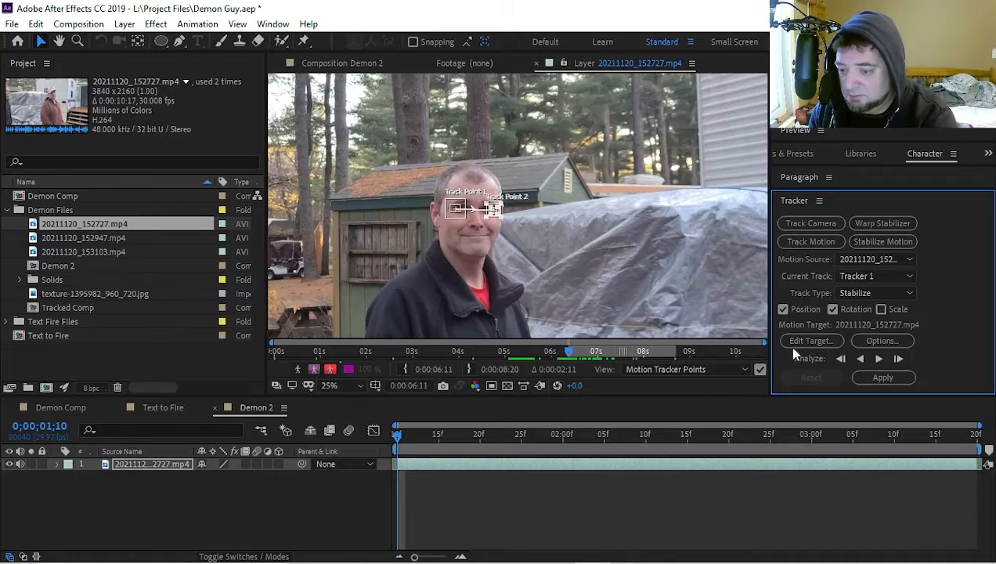
left_click(878, 362)
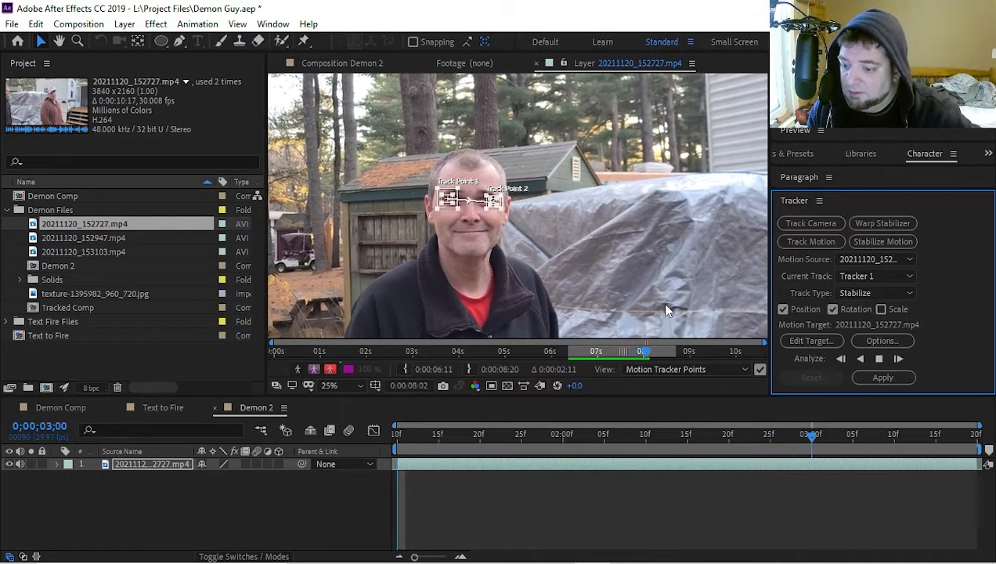
left_click(665, 311)
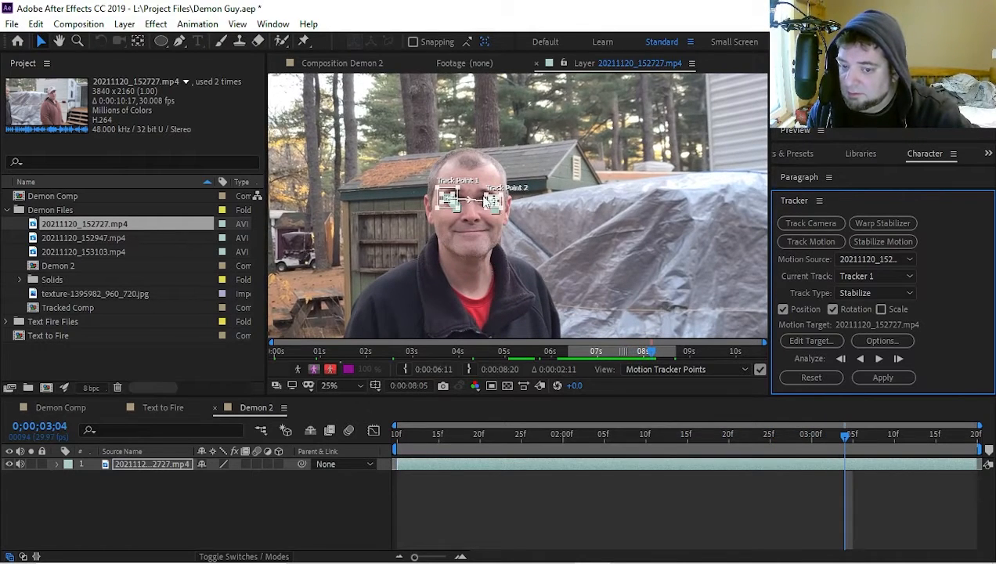
Step: Realign both track points with the outer eye corners at 0;00;03;04 and analyze forward to the end of the composition
scroll(488, 201, "up", 4)
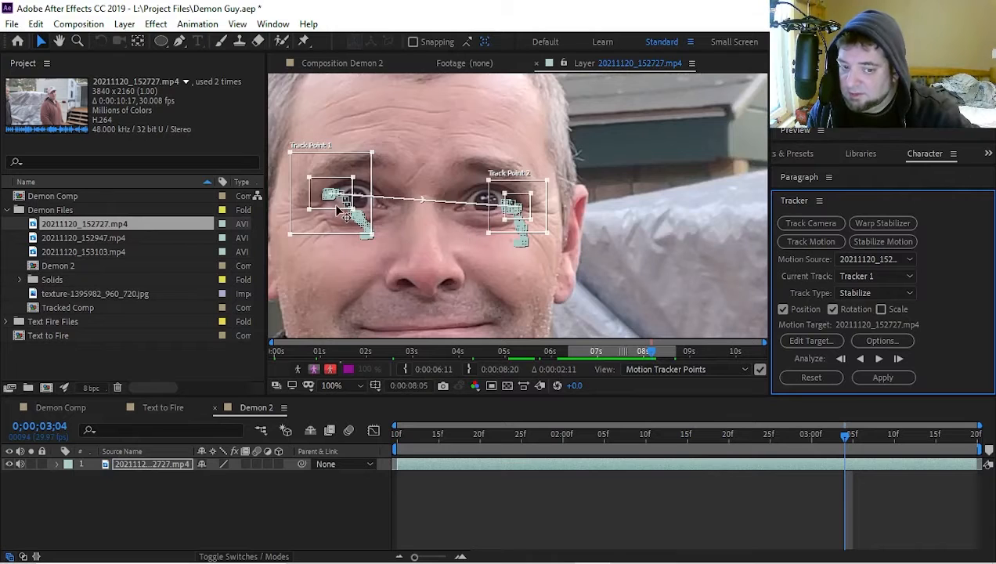
left_click_drag(339, 210, 331, 216)
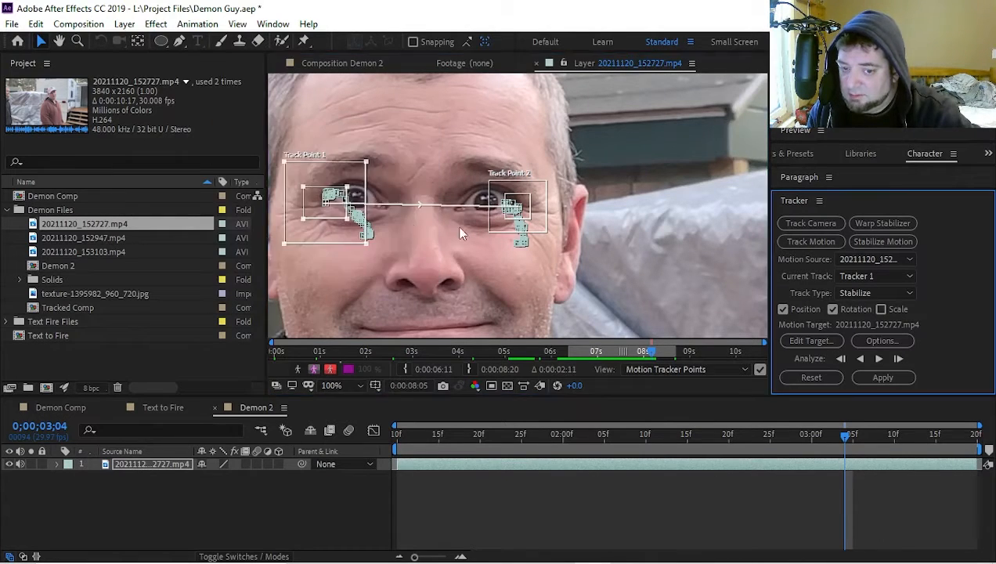
left_click(528, 212)
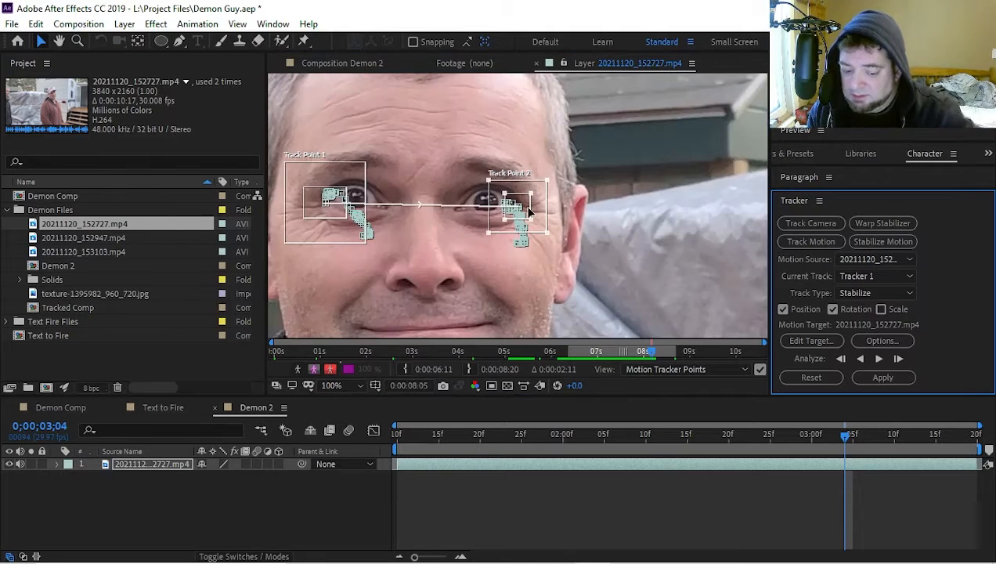
left_click(527, 207)
left_click_drag(529, 206, 527, 203)
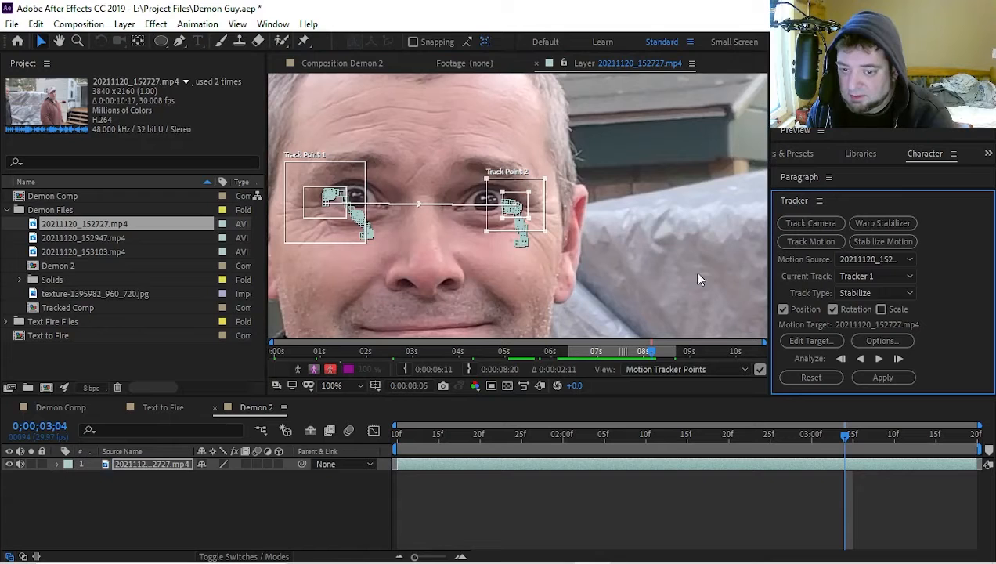
left_click(876, 359)
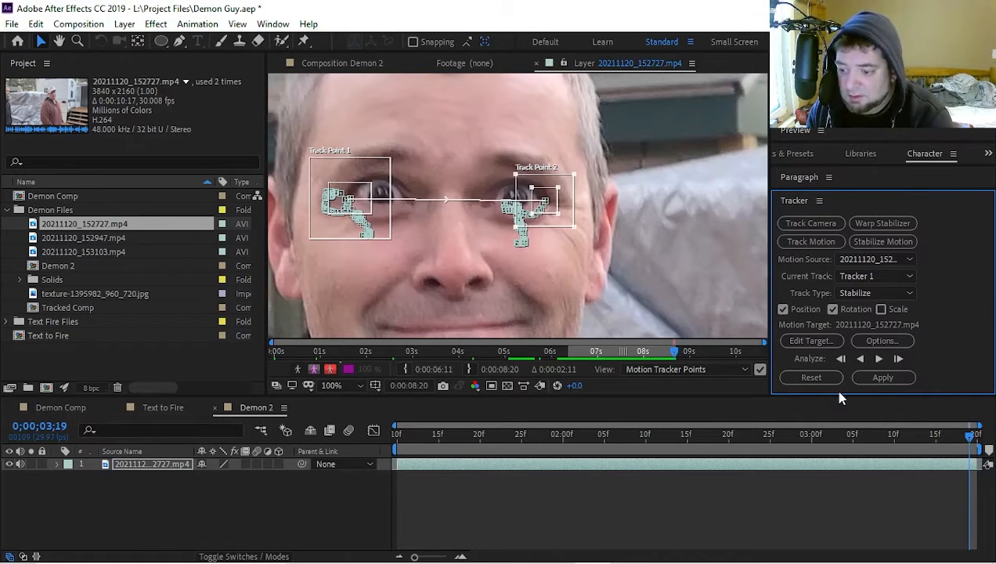
Step: Apply the stabilizing tracker data to the footage layer in the X and Y dimensions
key("comma")
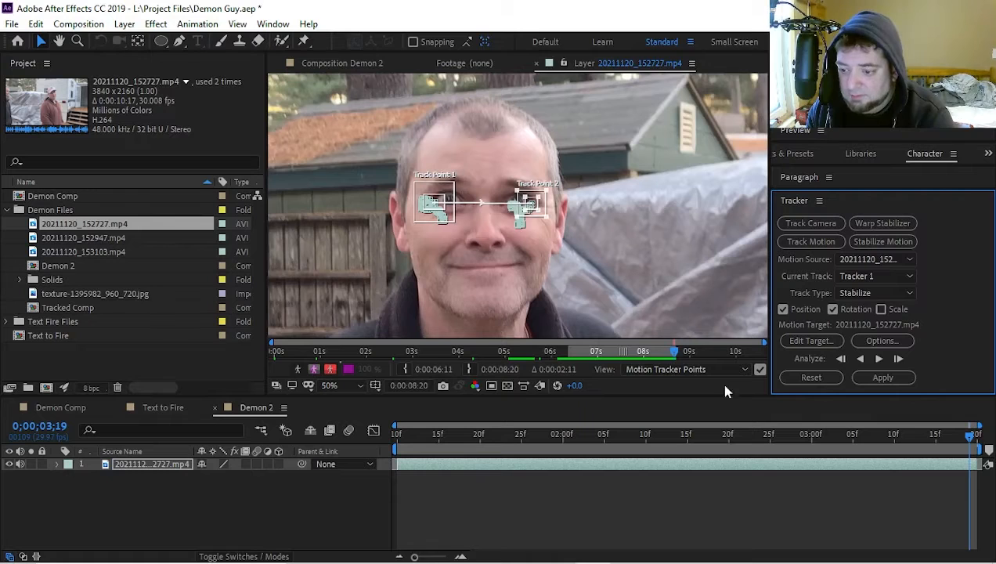
left_click(868, 382)
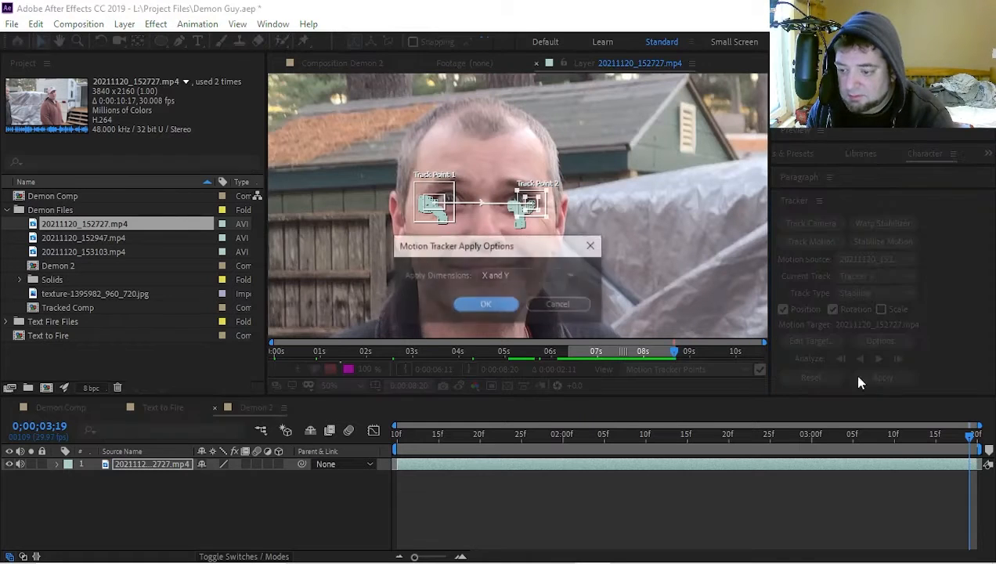
left_click(504, 305)
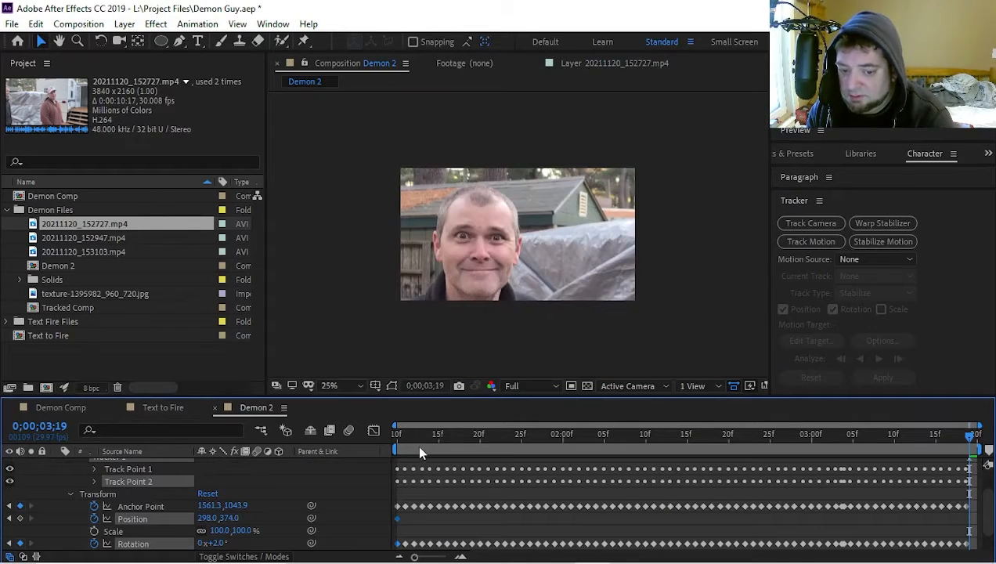
Step: Return to the start of the composition at 0;00;01;10 and fit the stabilized footage layer to the comp
left_click_drag(395, 431, 359, 435)
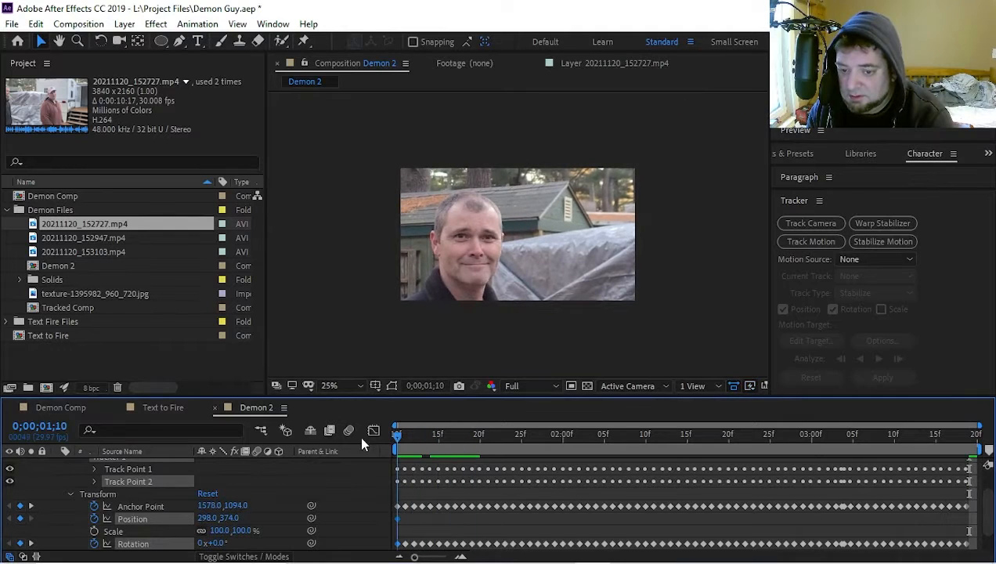
scroll(117, 509, "up", 2)
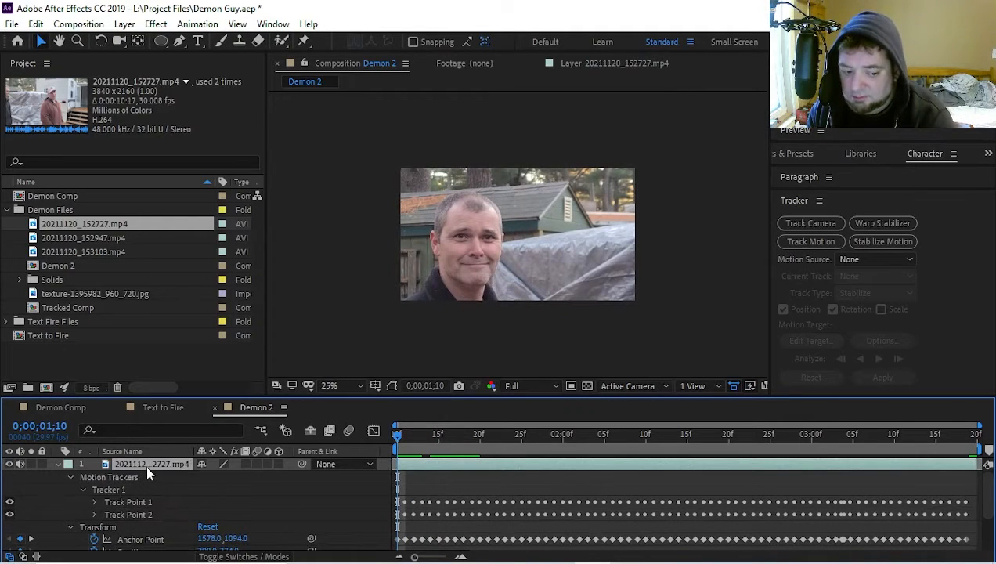
right_click(146, 467)
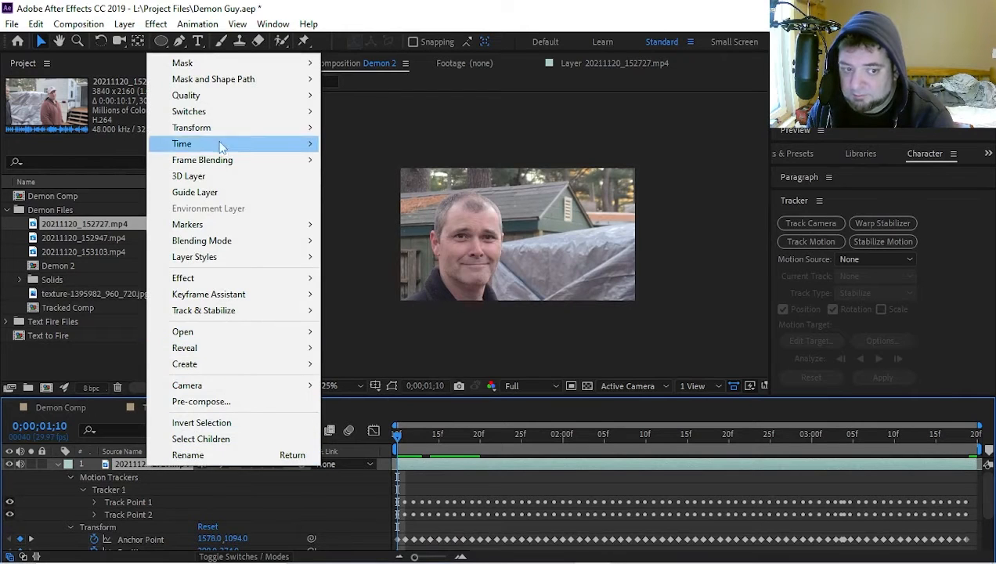
mouse_move(227, 129)
left_click(376, 321)
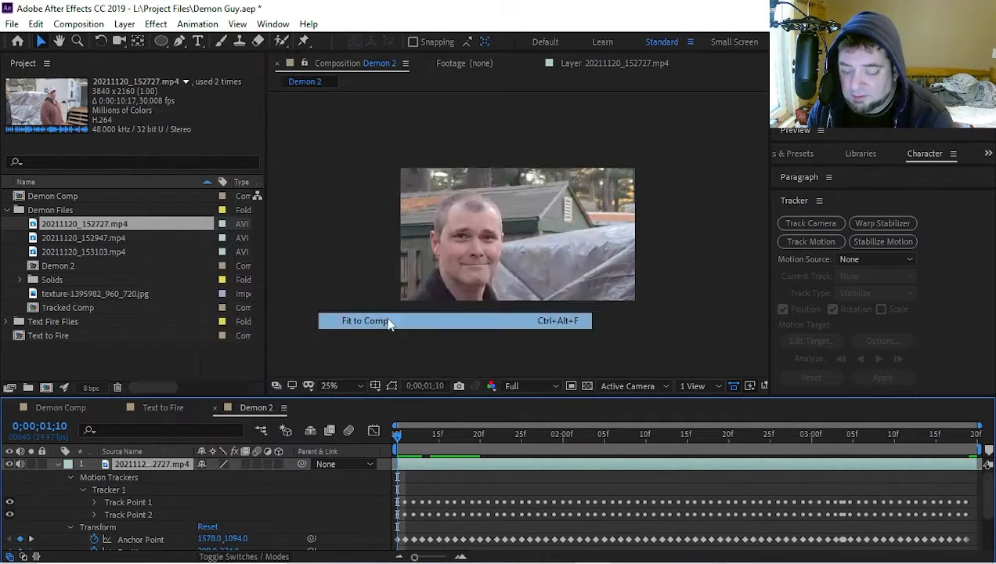
Step: Play through the Demon 2 composition and examine how steady the man's face stays from start to end
left_click_drag(397, 441, 970, 437)
key("space")
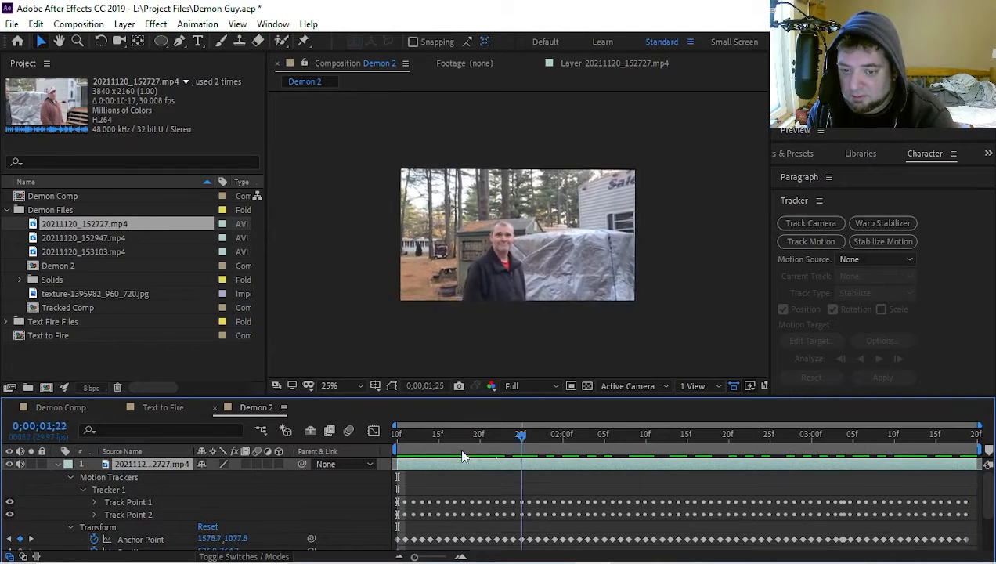
key("space")
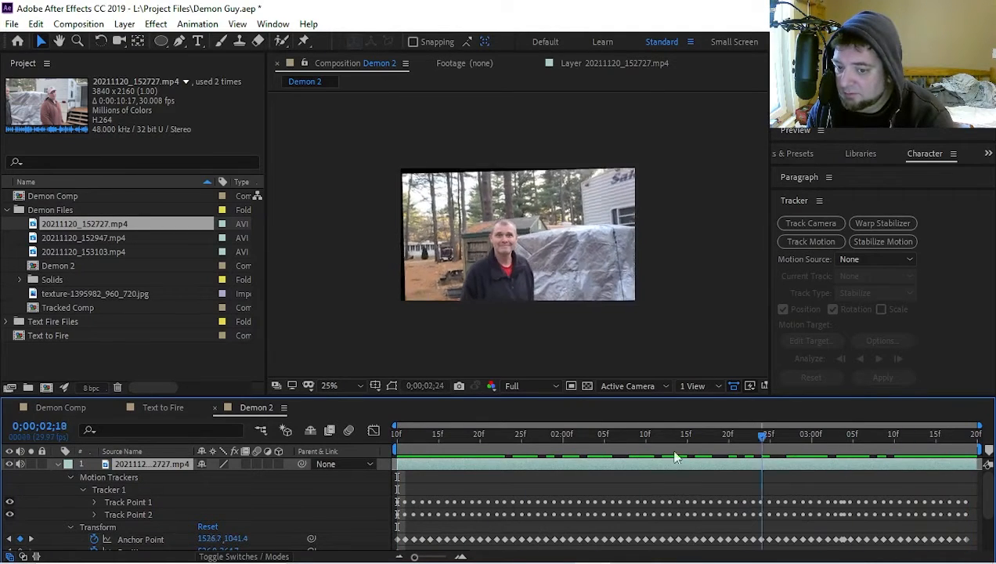
key("space")
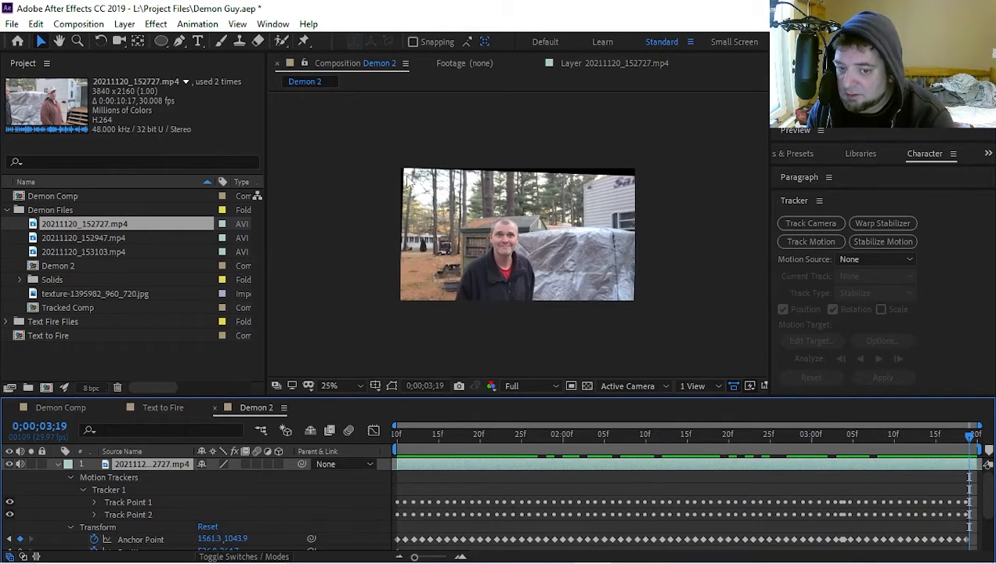
left_click(397, 436)
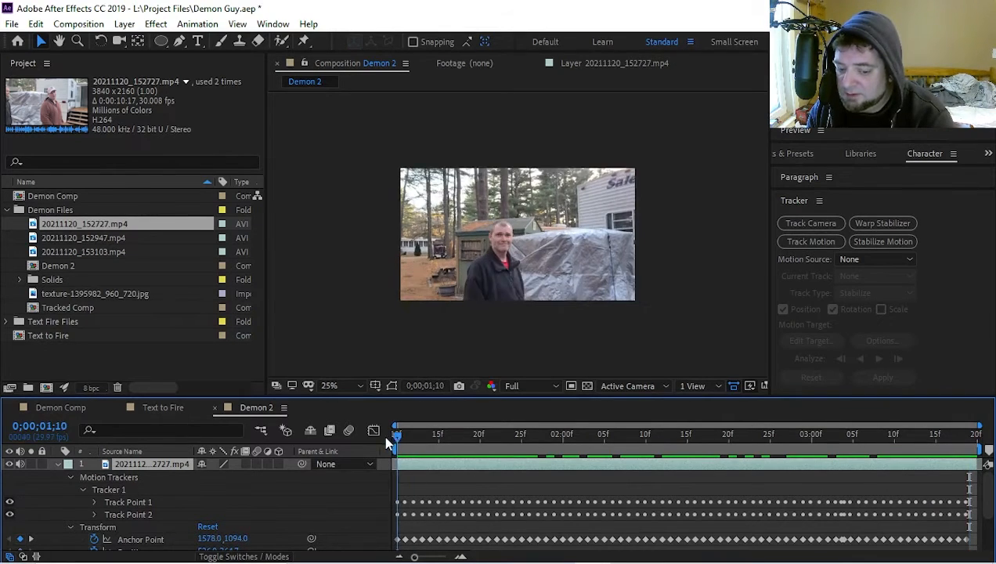
key("space")
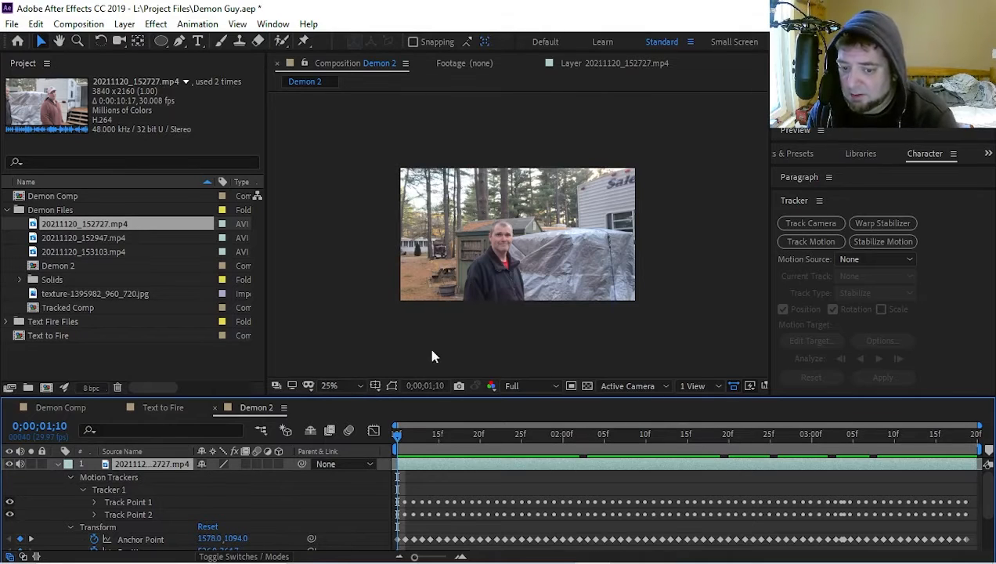
key("space")
scroll(580, 274, "down", 1)
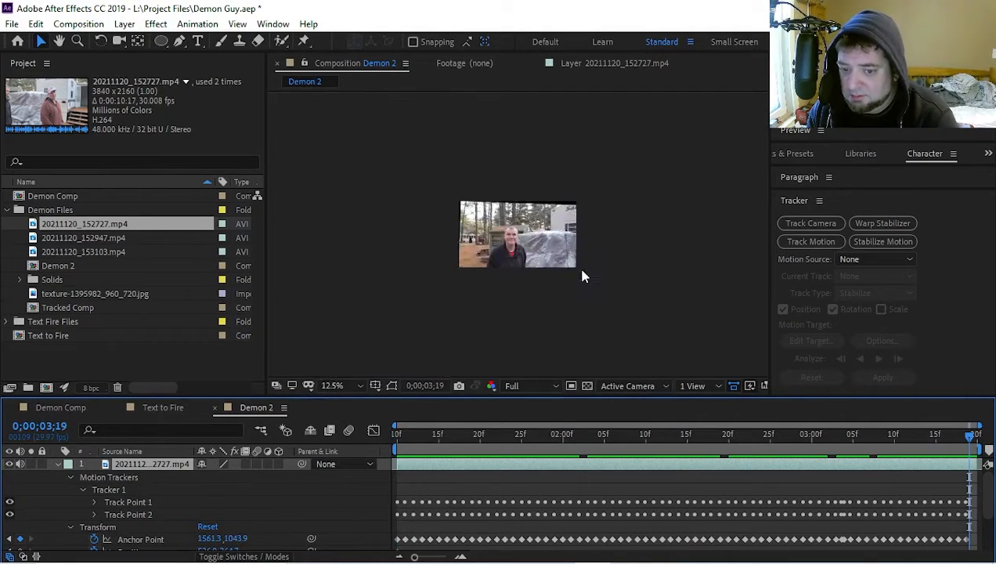
scroll(523, 312, "up", 4)
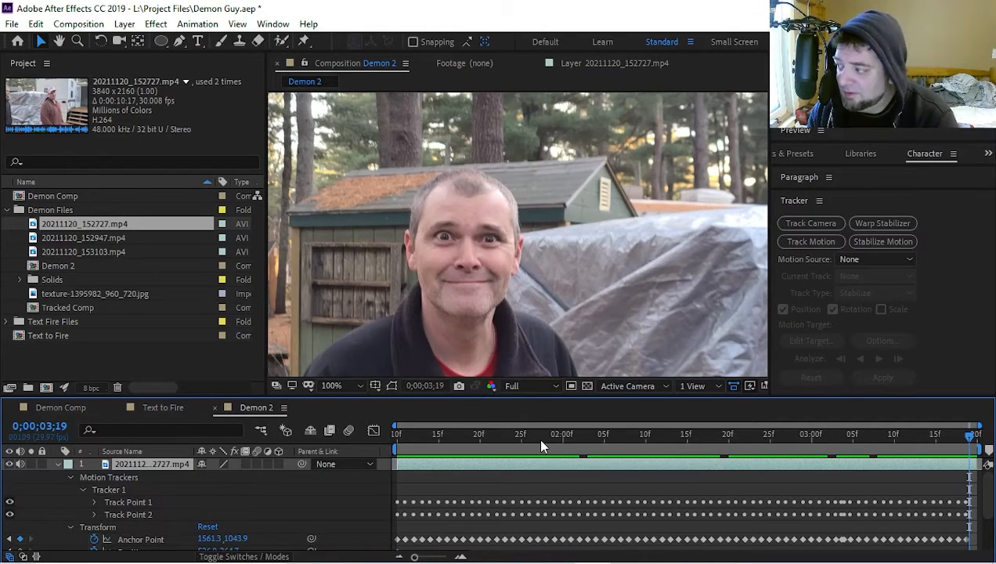
left_click_drag(541, 445, 320, 428)
scroll(472, 205, "down", 2)
scroll(473, 226, "down", 2)
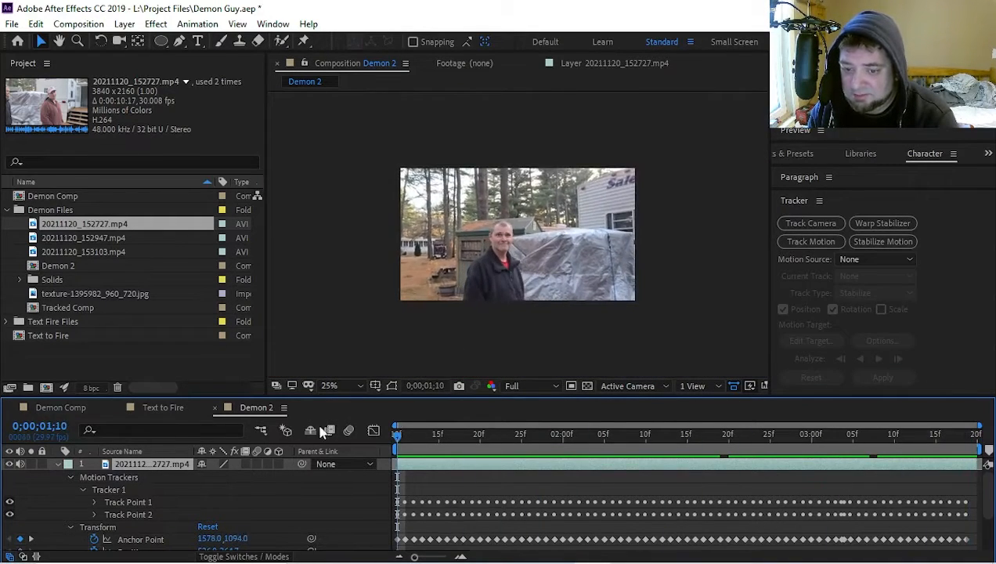
Step: Pre-compose the stabilized footage layer as "Tracked Comp", moving all attributes into the new composition
right_click(123, 462)
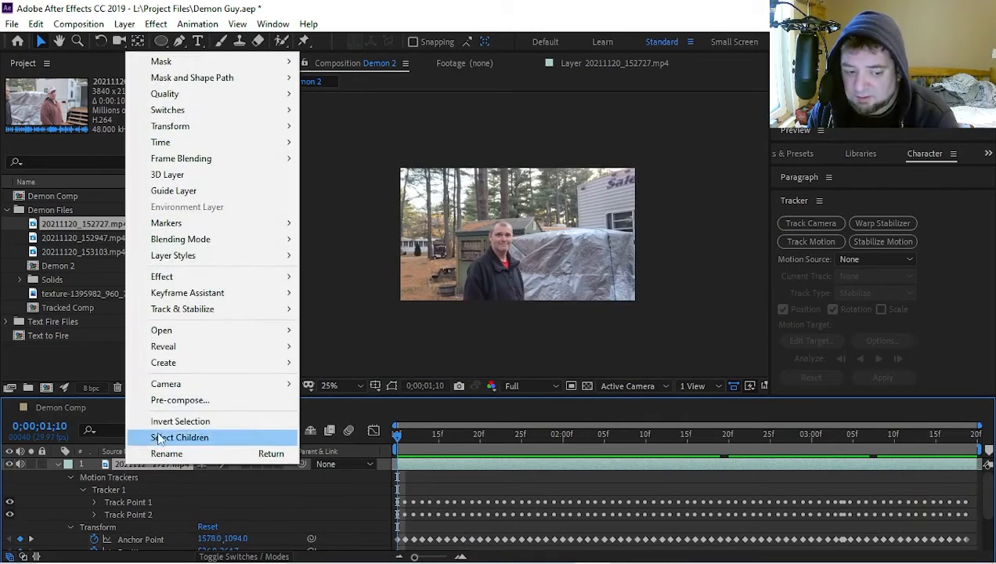
left_click(161, 400)
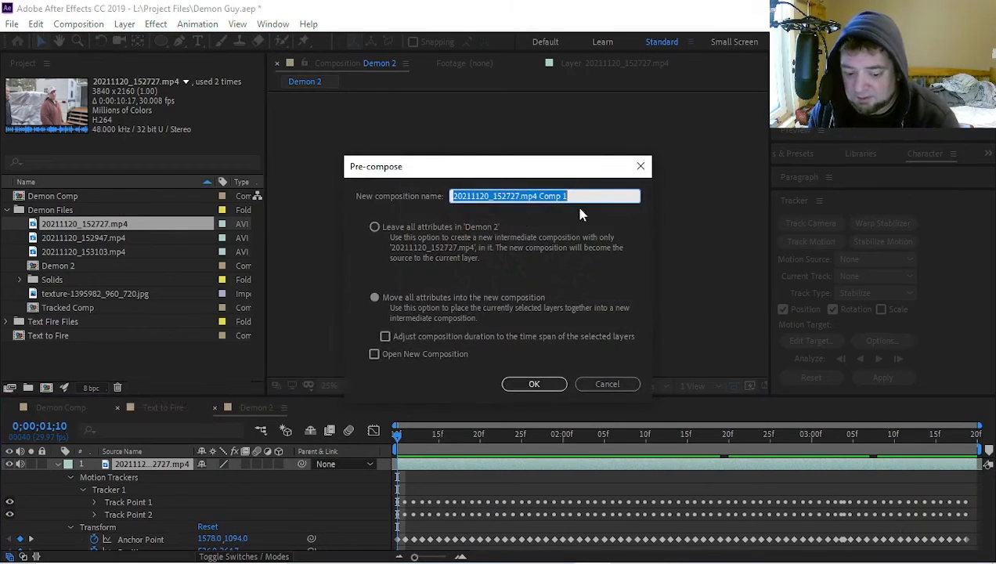
type("Track")
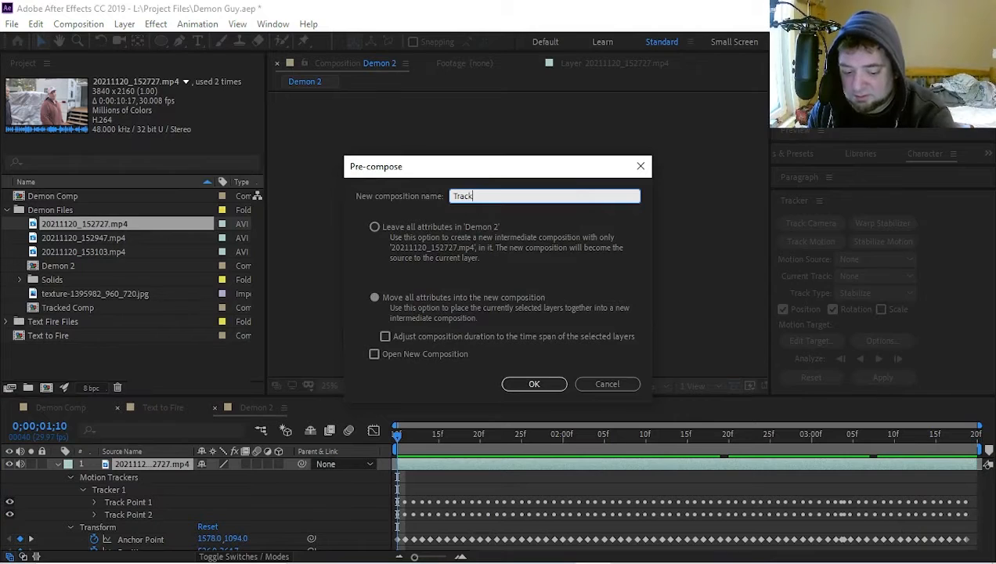
type("ed Com")
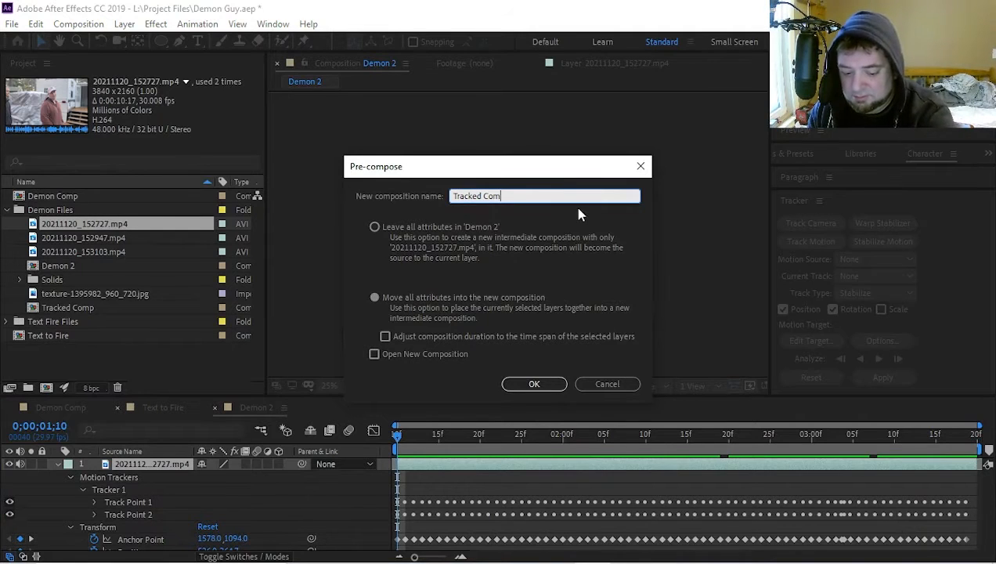
type("p")
key("Return")
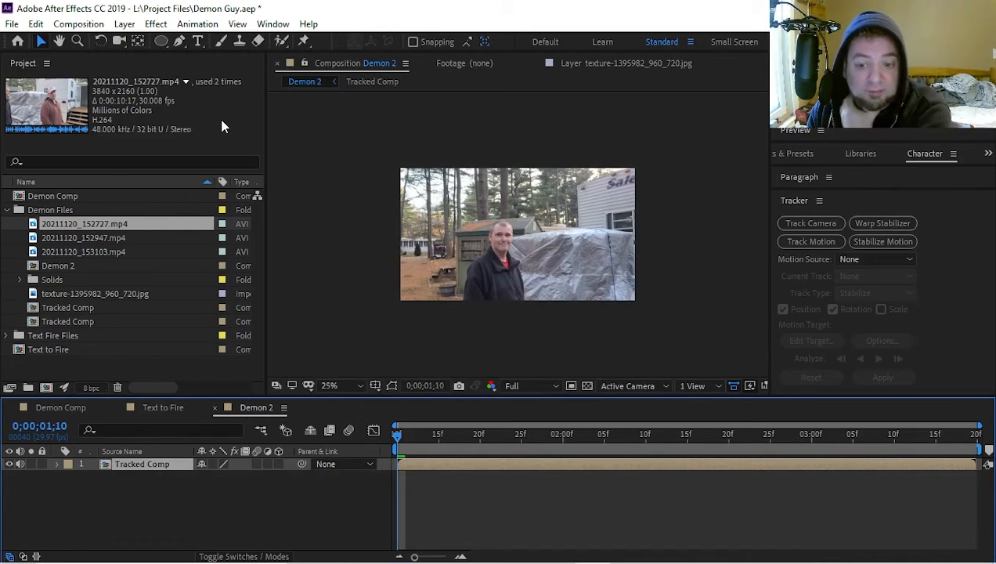
Step: Open Tracked Comp and reveal all keyframed properties of its footage layer, down to Anchor Point and Position
double_click(173, 464)
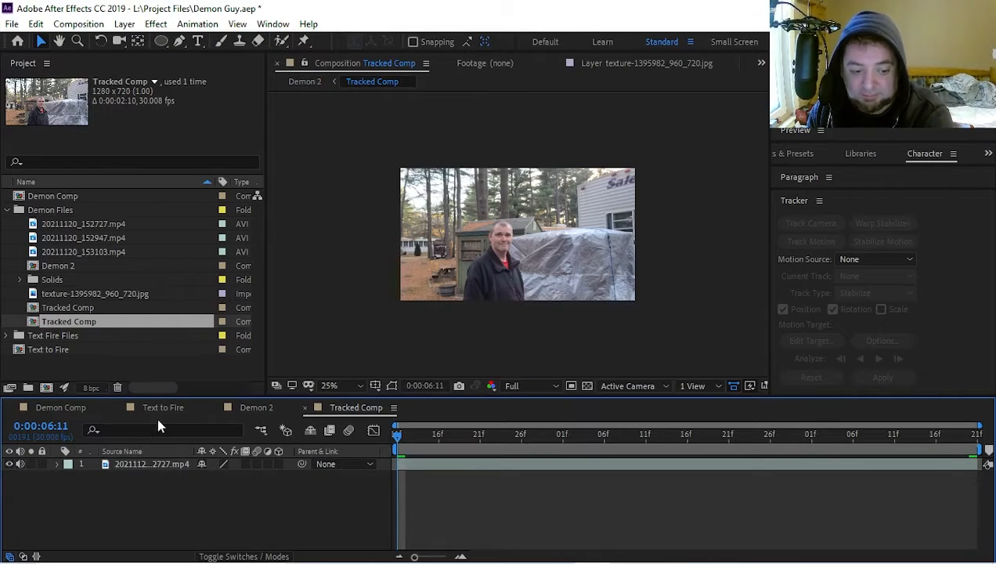
left_click(251, 409)
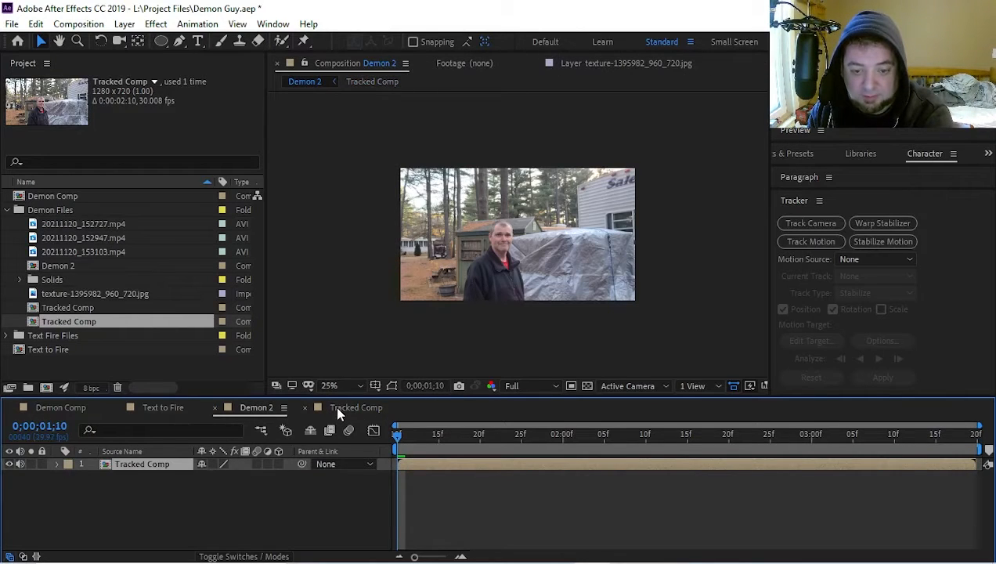
left_click(337, 408)
left_click(149, 464)
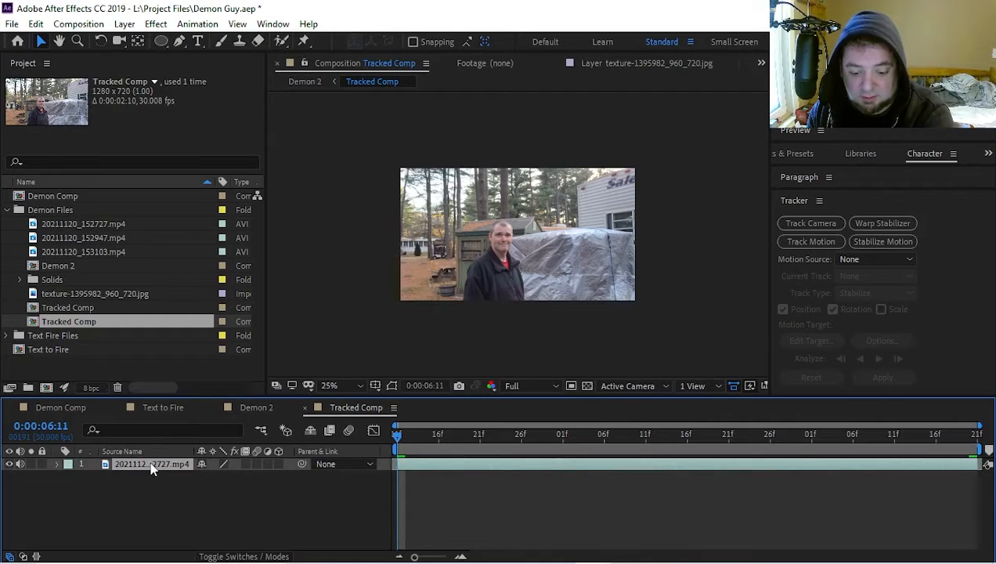
key("u")
scroll(215, 502, "down", 2)
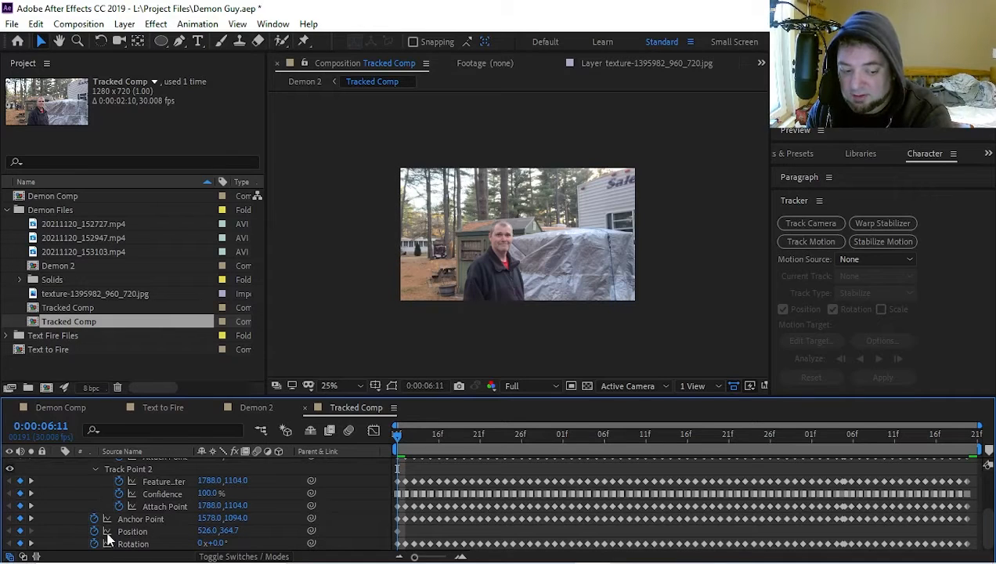
Step: Dock the Demon 2 timeline above the Tracked Comp timeline and resize both so their layers are visible together
left_click(253, 408)
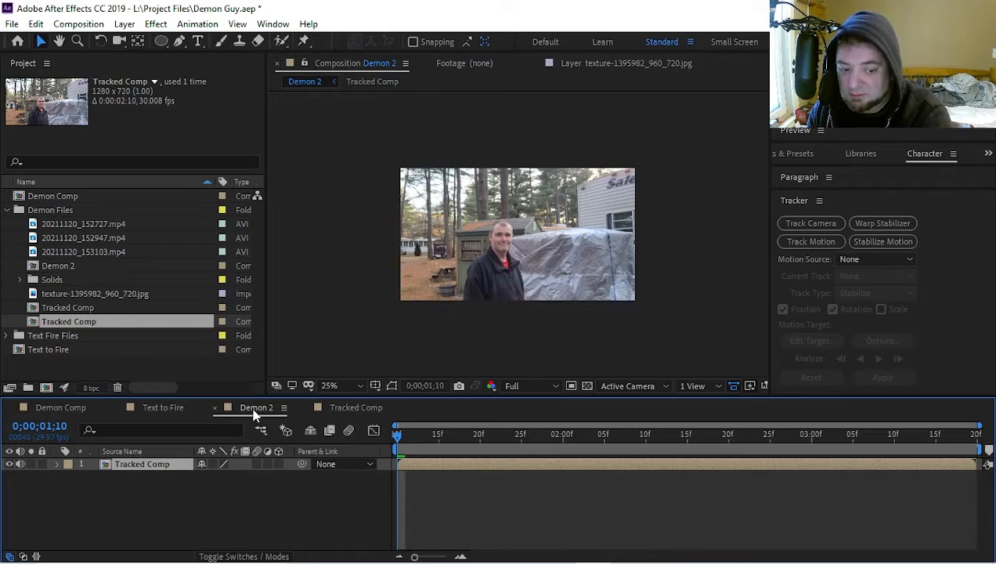
left_click_drag(256, 409, 235, 432)
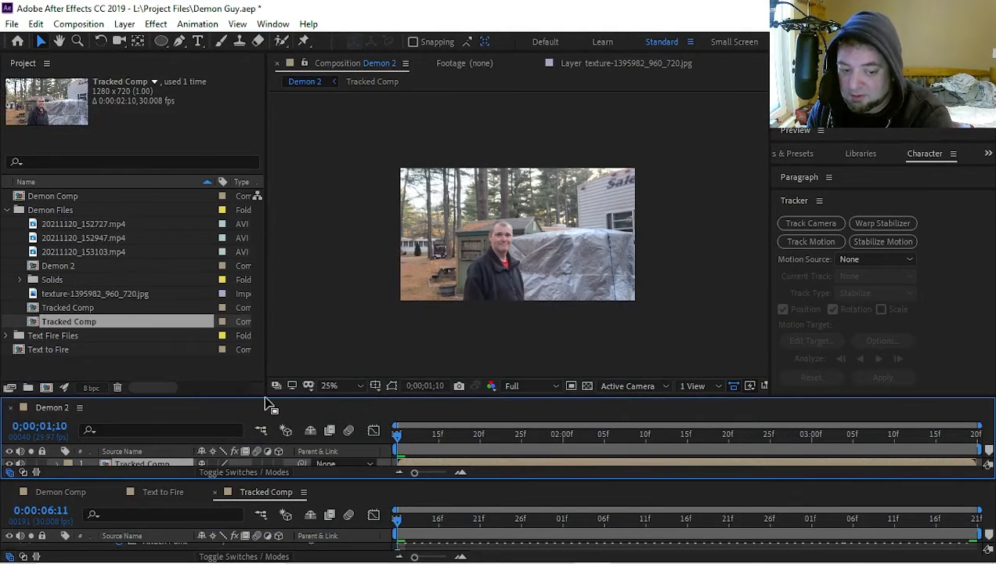
left_click_drag(275, 396, 282, 335)
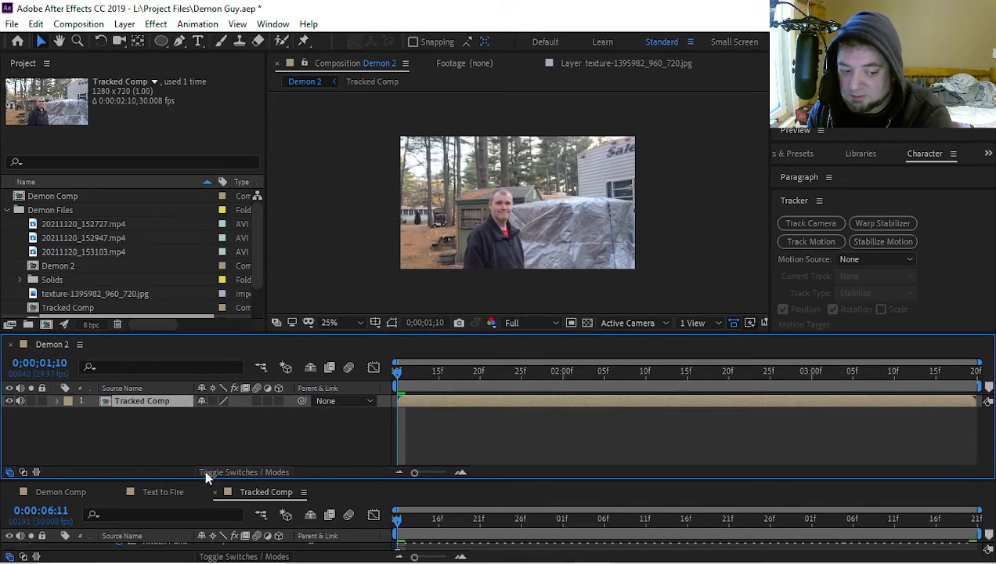
left_click_drag(207, 481, 216, 427)
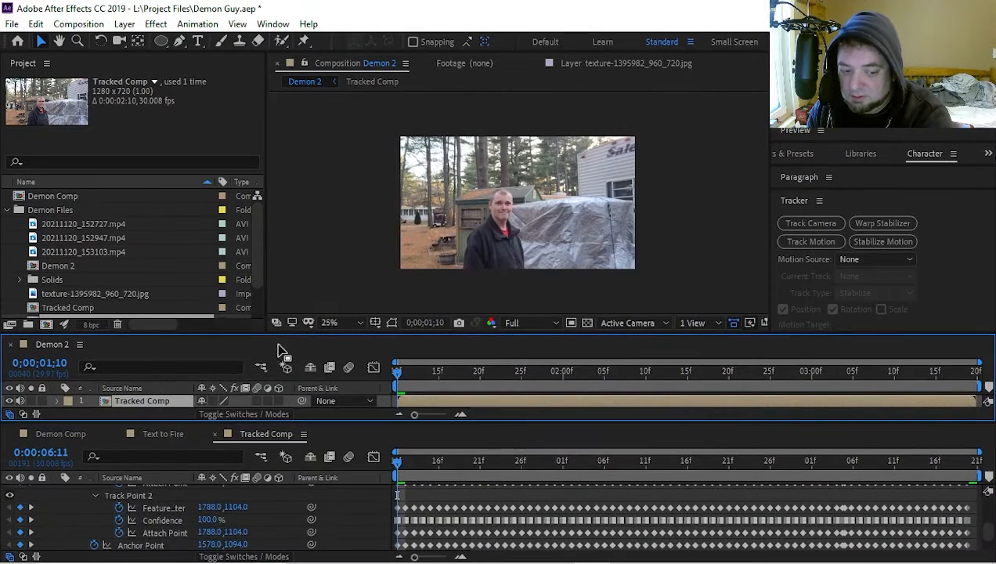
left_click_drag(292, 336, 308, 263)
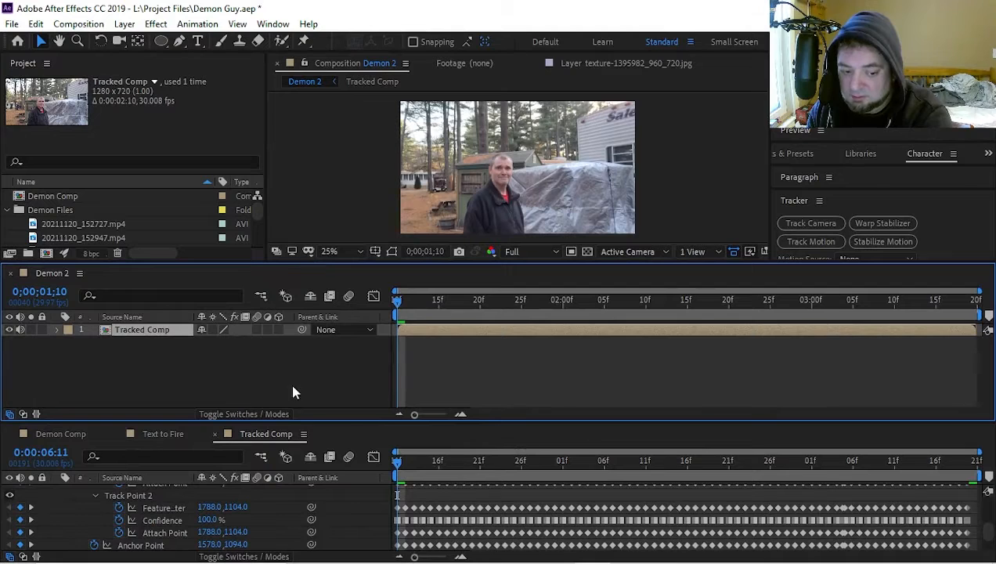
left_click(280, 422)
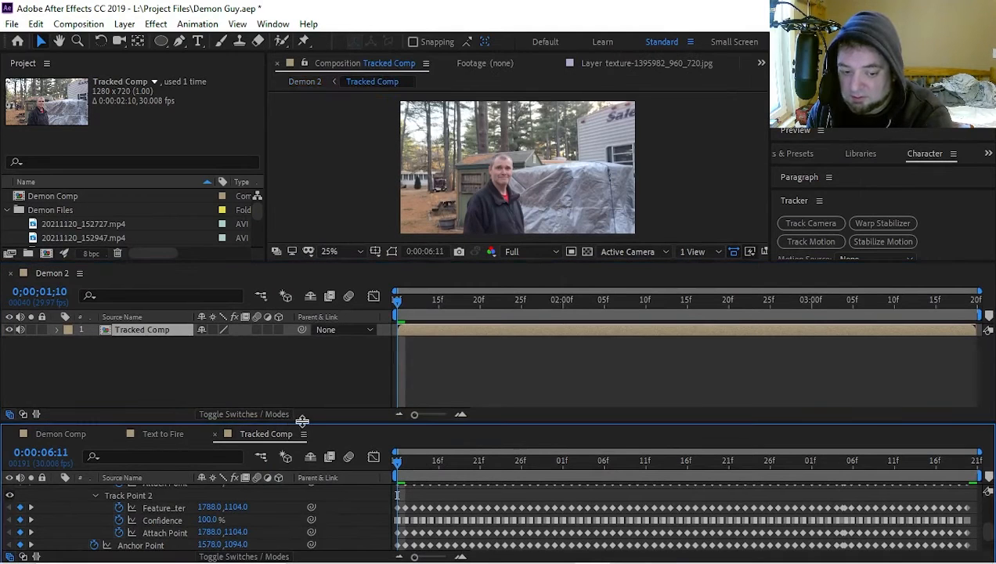
left_click_drag(302, 422, 302, 404)
Step: Reveal the Anchor Point, Position and Rotation properties of the Tracked Comp layer in Demon 2
left_click(151, 332)
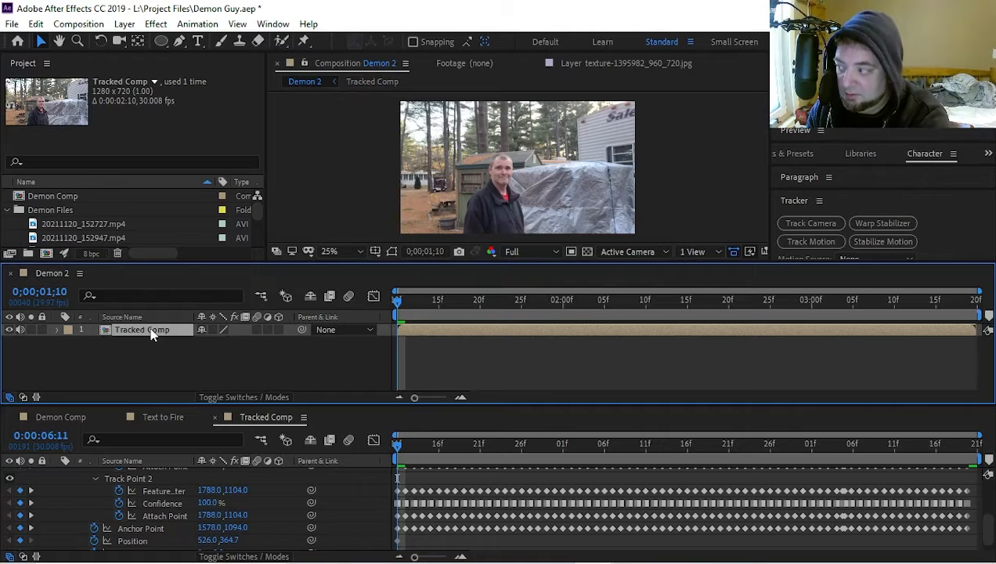
key("p")
key("shift+r")
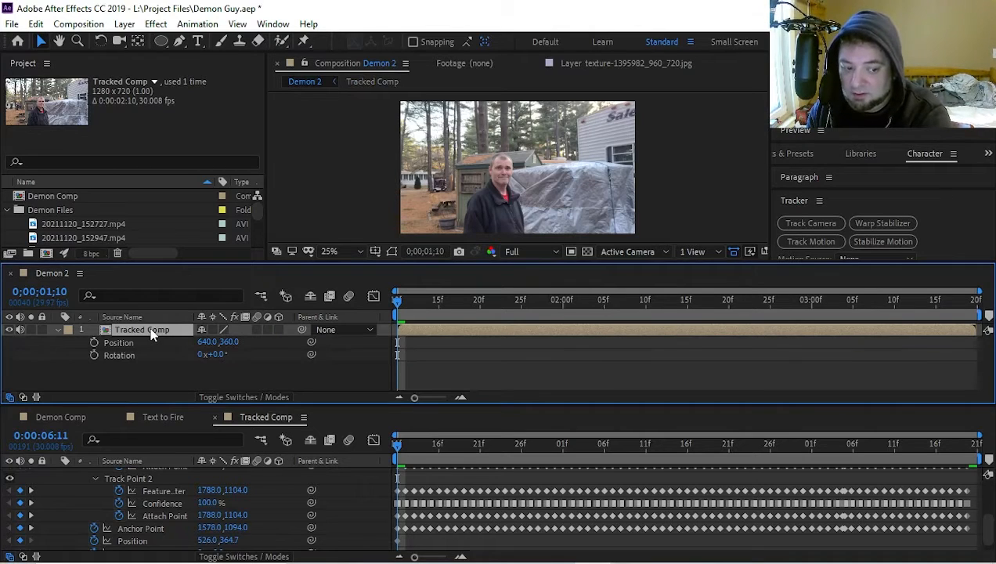
key("shift+a")
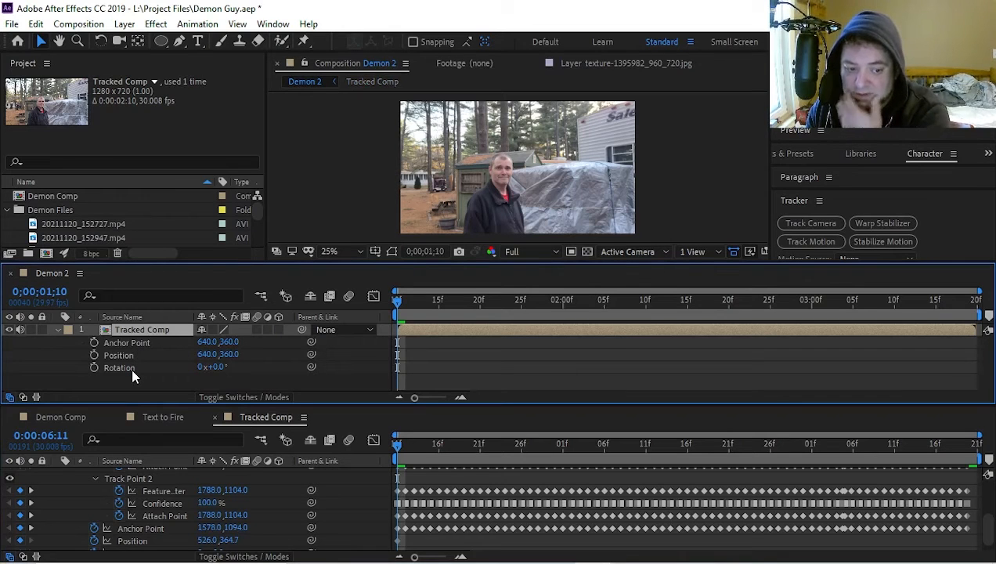
Step: Add expressions in Demon 2 linking Tracked Comp's Anchor Point to the inner footage's Position, and its Position to the footage's Anchor Point
scroll(167, 542, "down", 1)
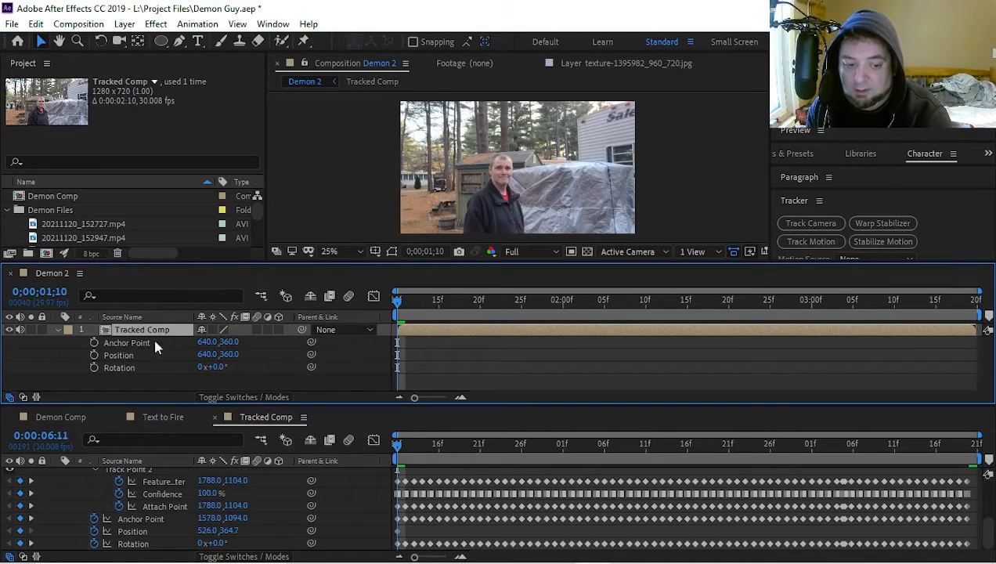
left_click(94, 343, "alt")
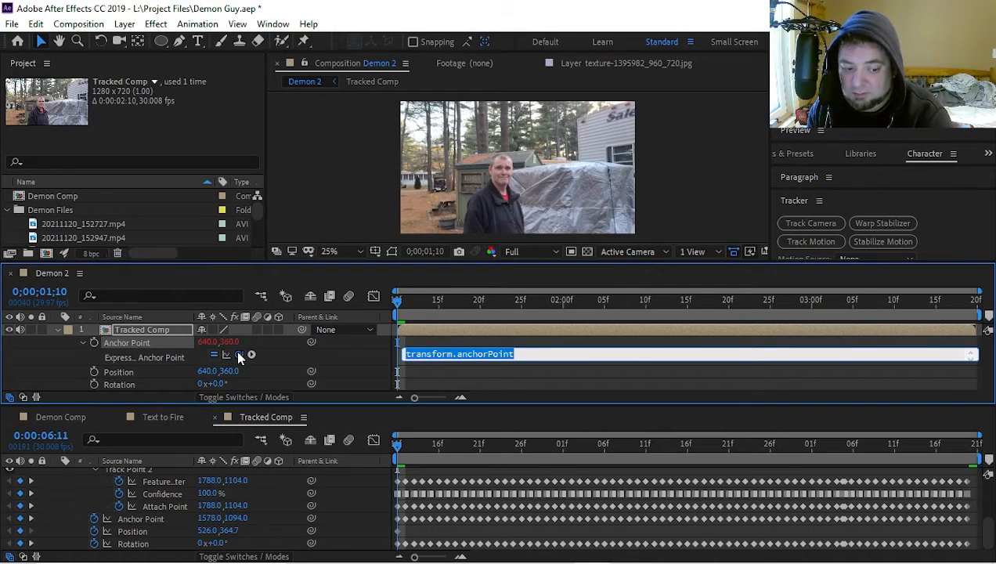
left_click_drag(200, 429, 143, 537)
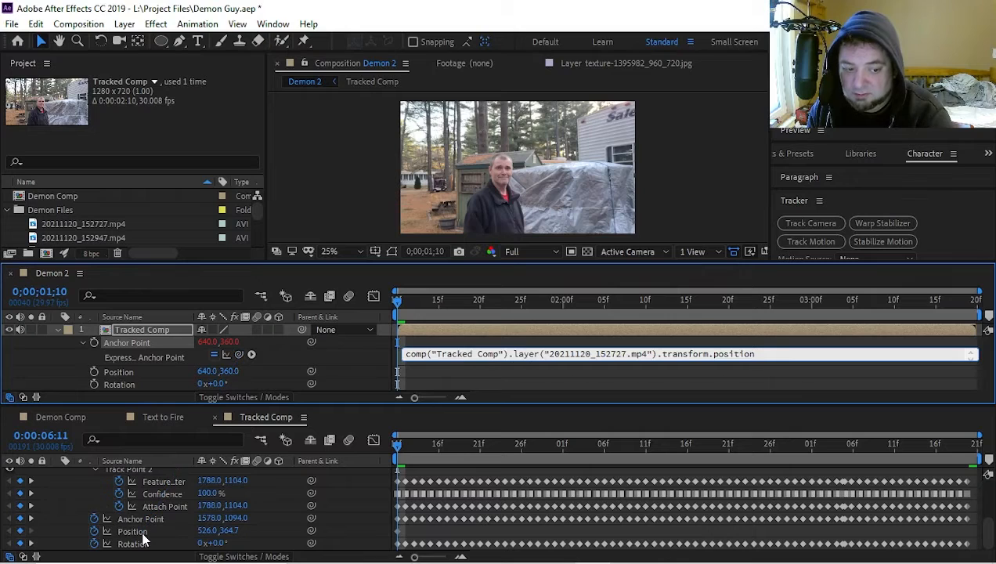
left_click(94, 372, "alt")
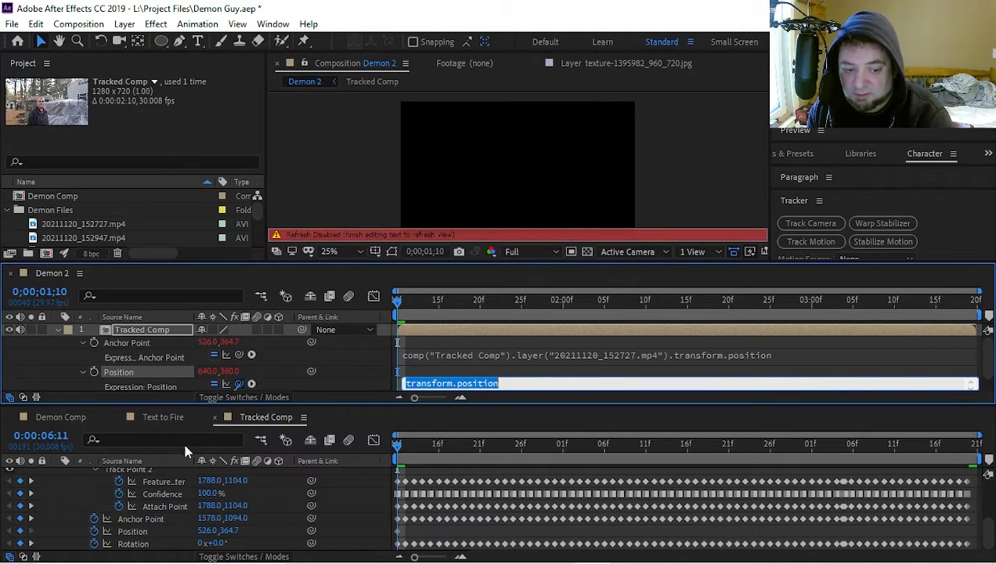
left_click_drag(239, 384, 154, 524)
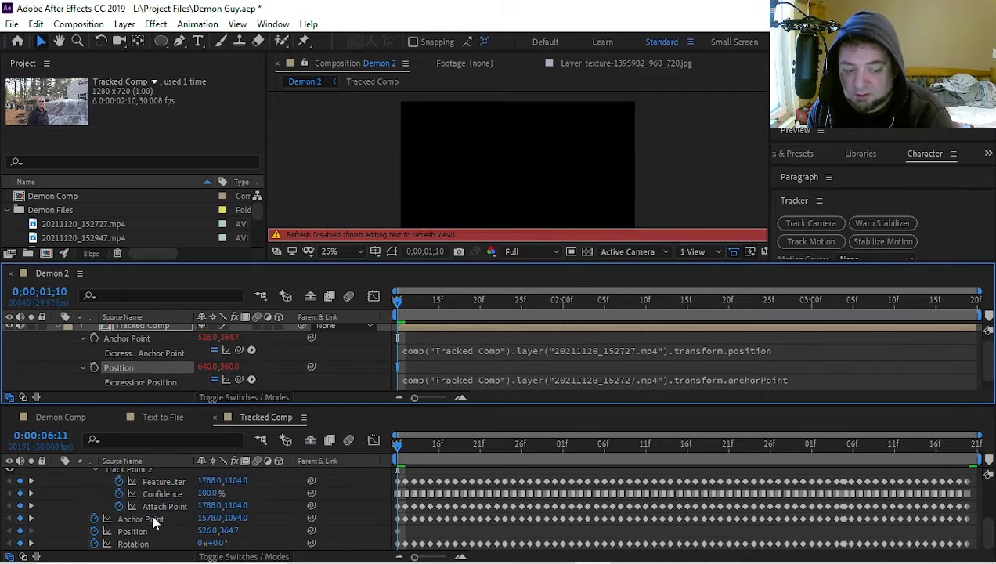
Step: Link the Tracked Comp layer's Rotation to the inner footage's Rotation with an expression and multiply it by -1
scroll(141, 353, "down", 1)
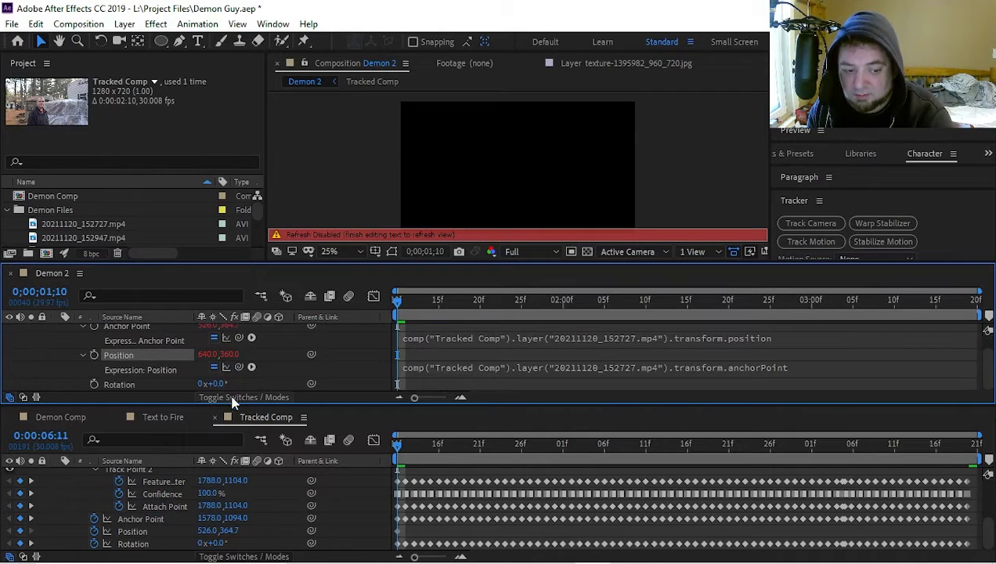
left_click(312, 386)
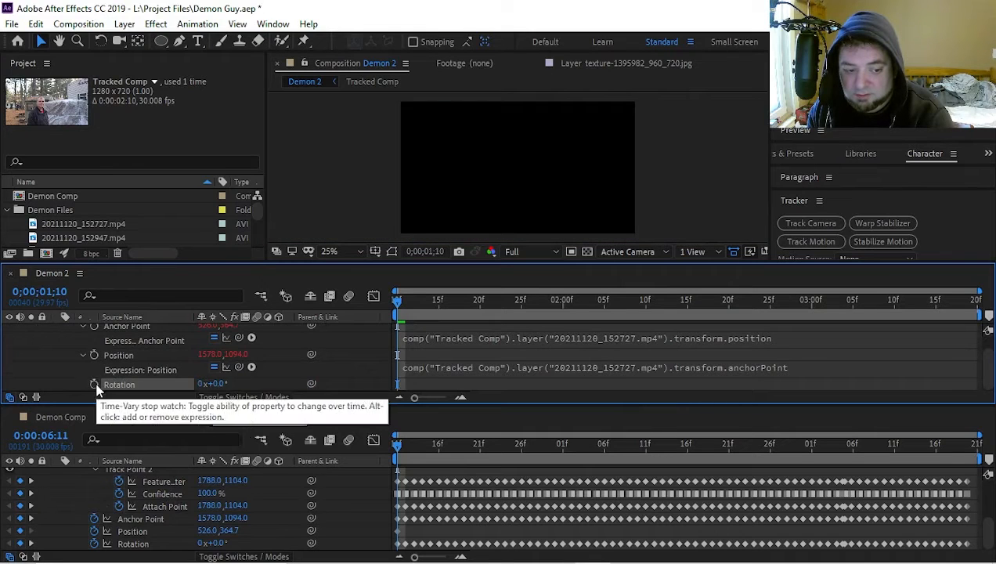
key("alt+shift+equal")
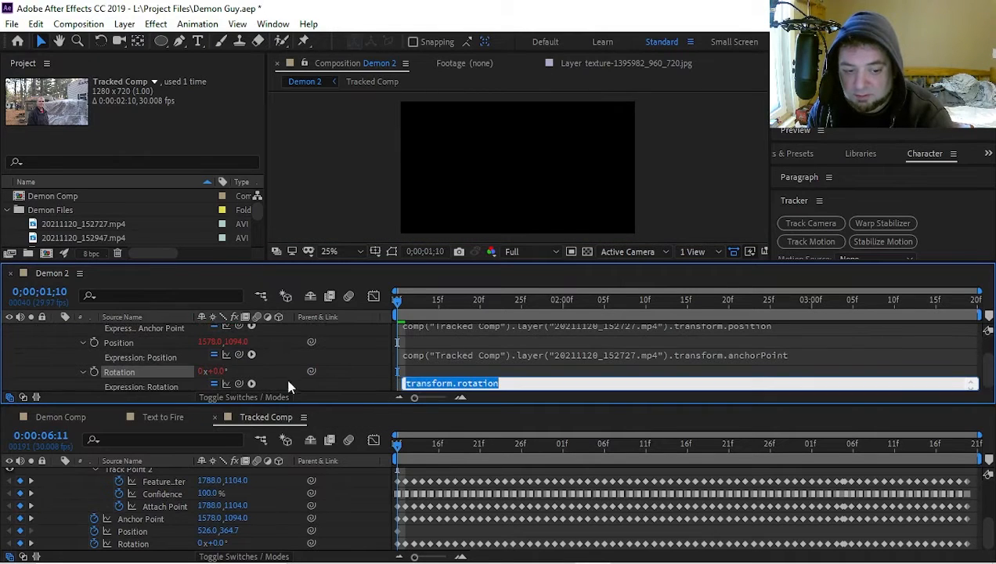
left_click_drag(311, 372, 142, 550)
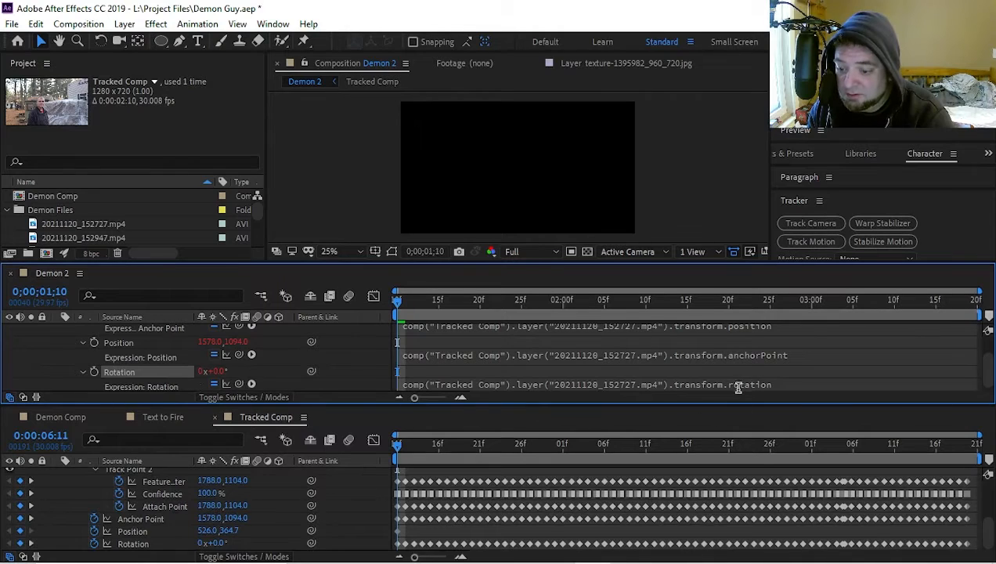
left_click(787, 384)
left_click(790, 384)
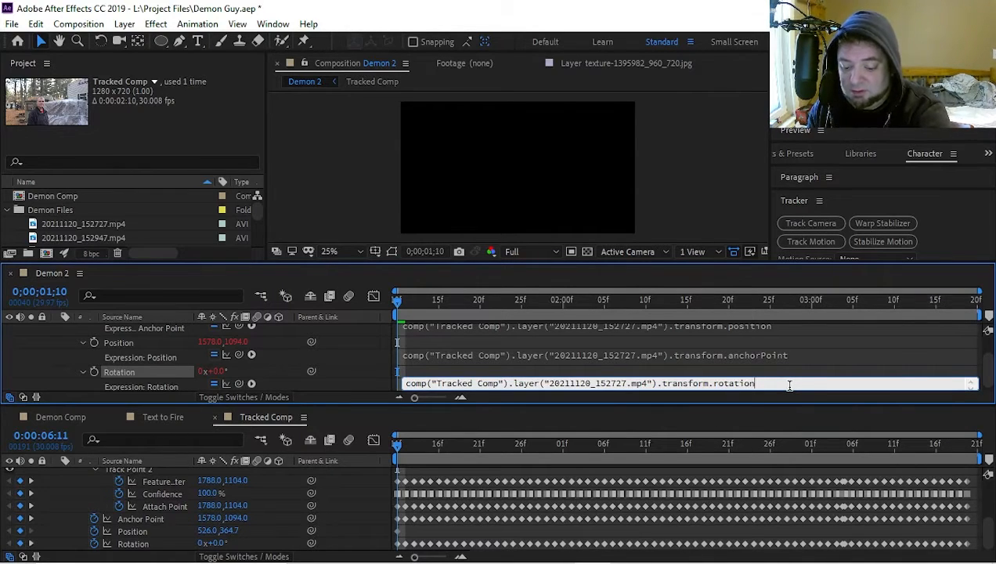
type("*")
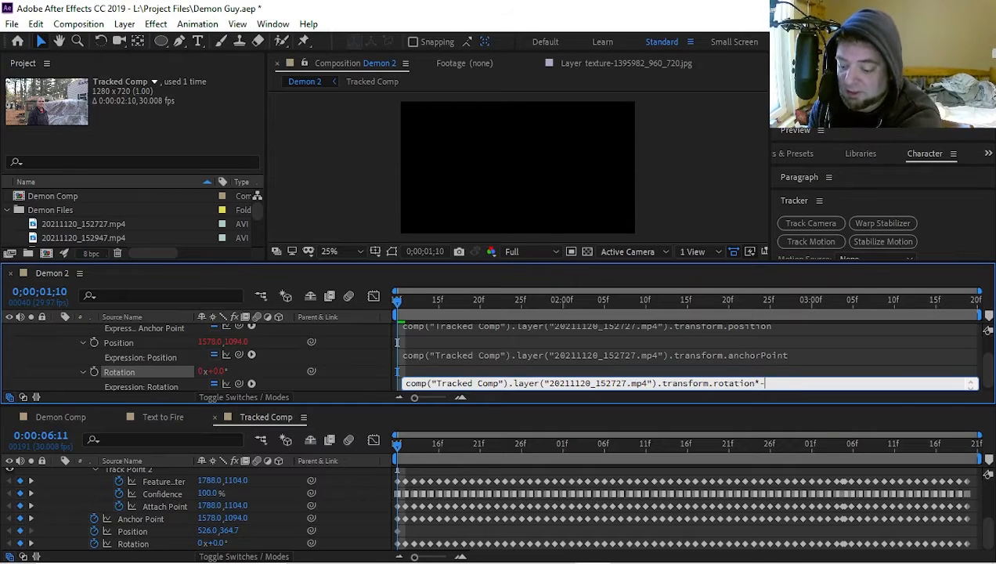
type("-1")
left_click(808, 360)
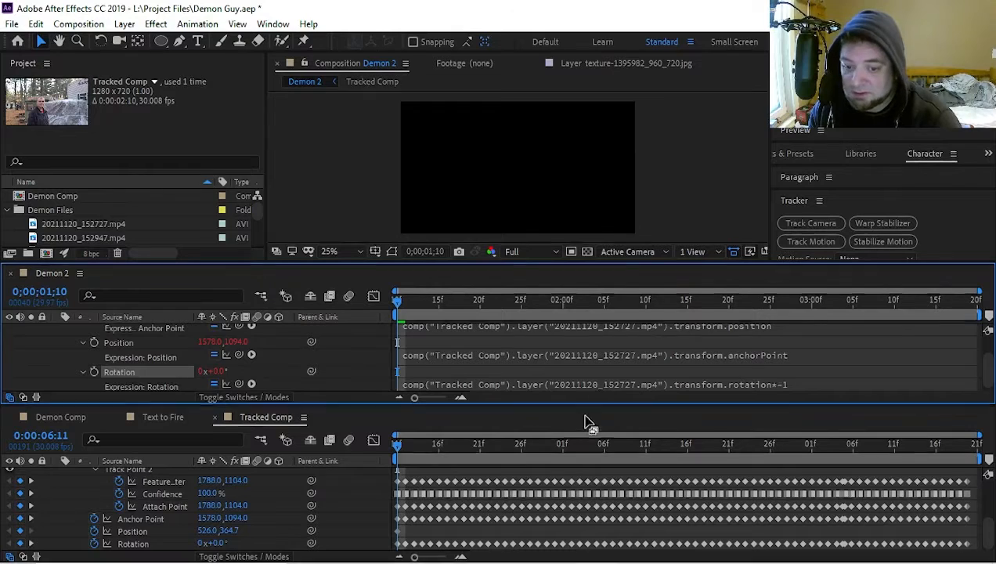
Step: Compare the Demon 2, Demon Comp and Tracked Comp previews and check the Tracked Comp layer's transform expressions in Demon 2
mouse_move(396, 307)
left_mouse_down()
mouse_move(496, 300)
mouse_move(396, 300)
left_mouse_up()
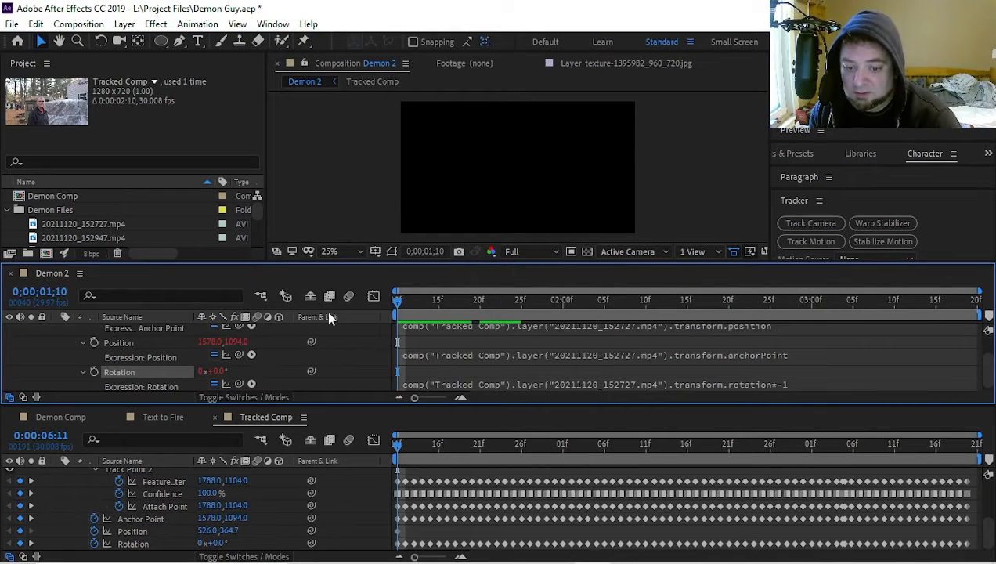
left_click(102, 418)
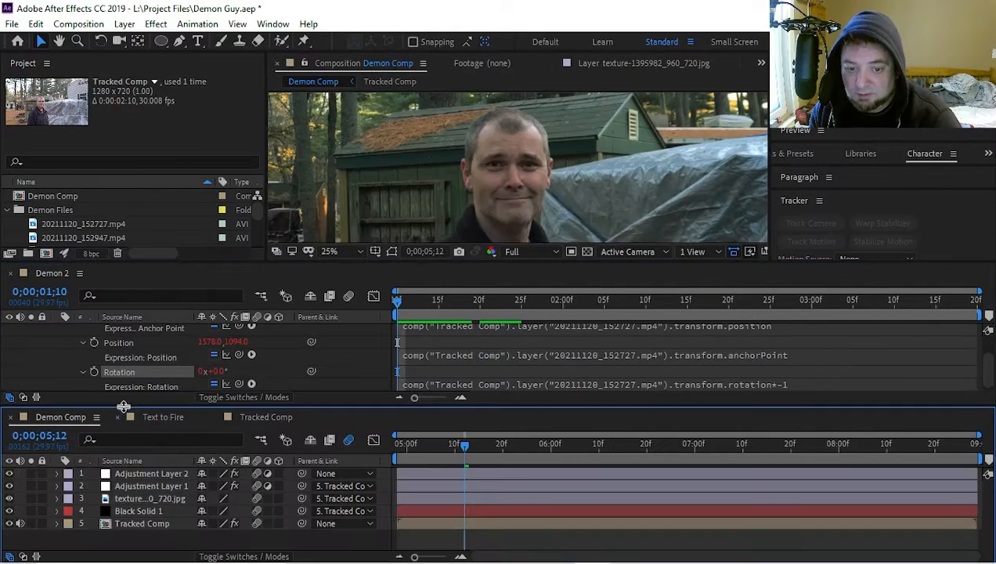
left_click(281, 280)
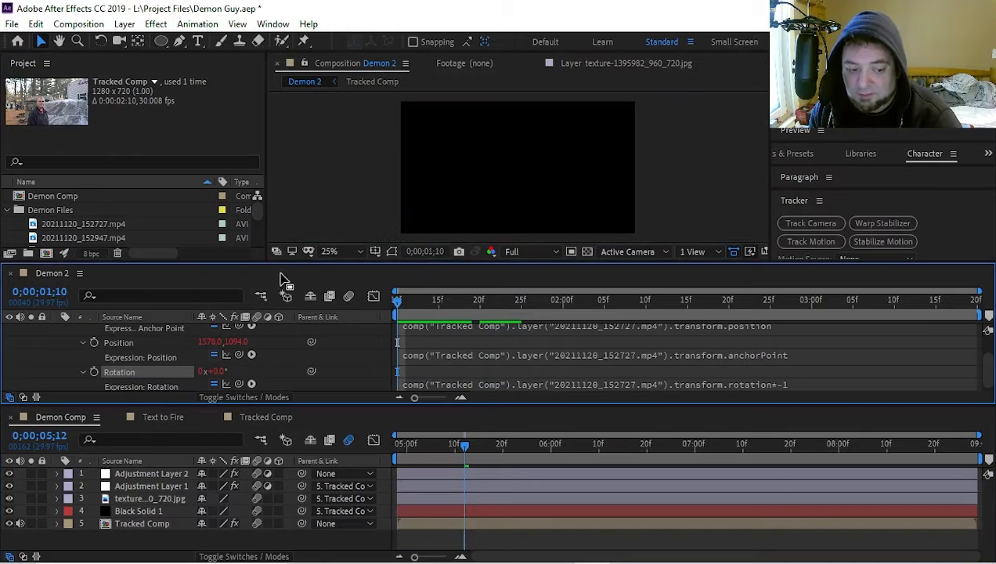
left_click(186, 417)
left_click(255, 418)
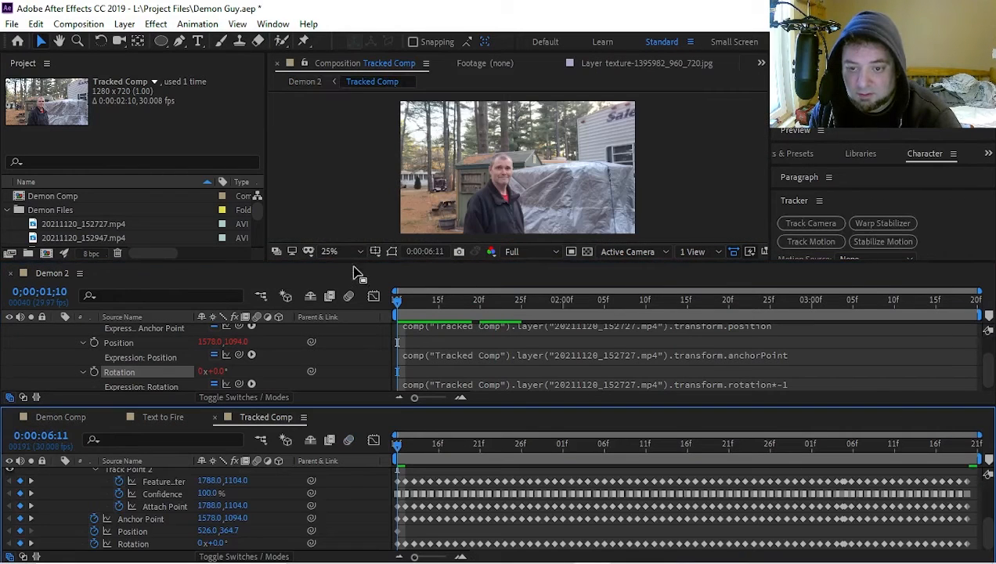
key("space")
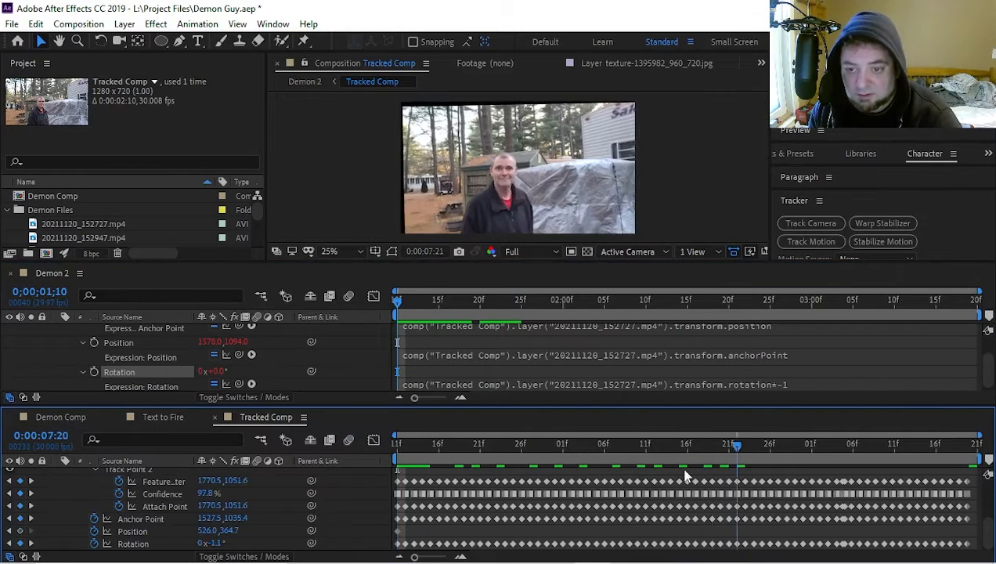
left_click(216, 279)
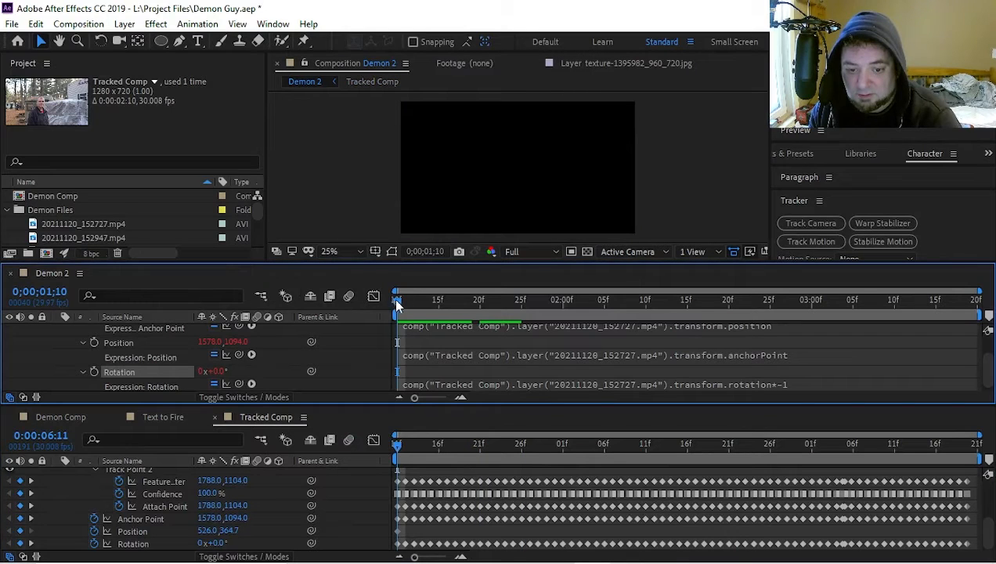
scroll(93, 379, "up", 2)
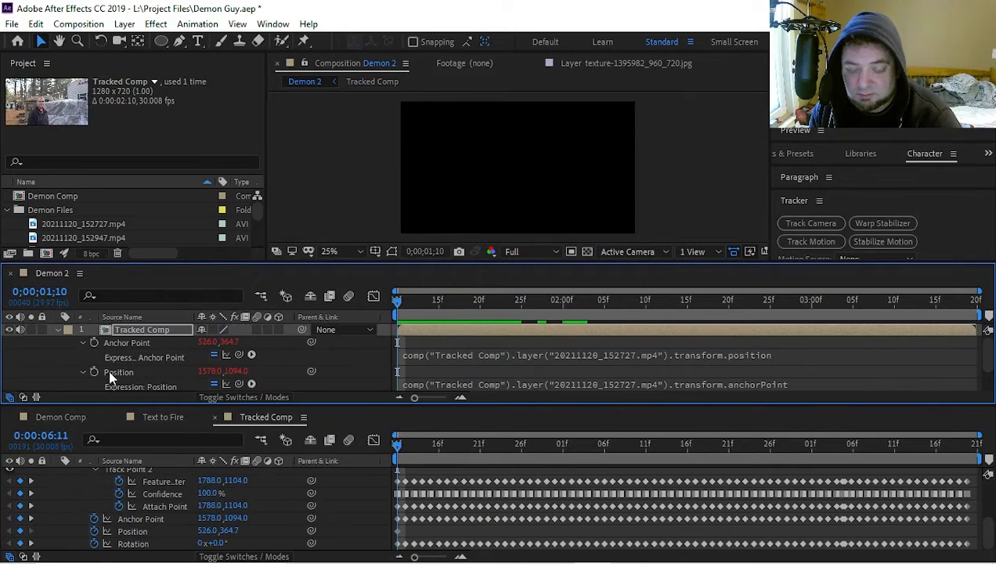
scroll(179, 371, "down", 2)
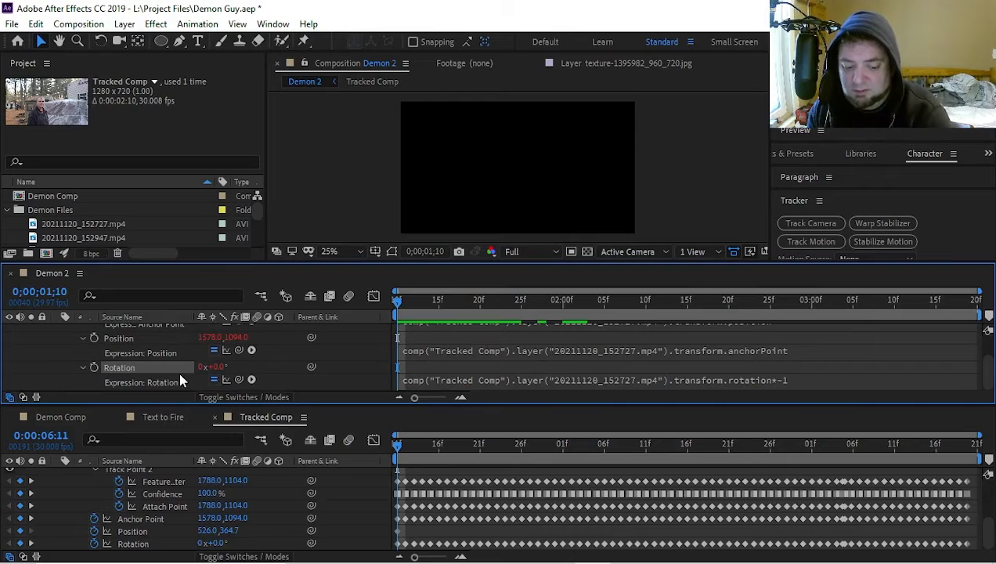
scroll(524, 169, "down", 1)
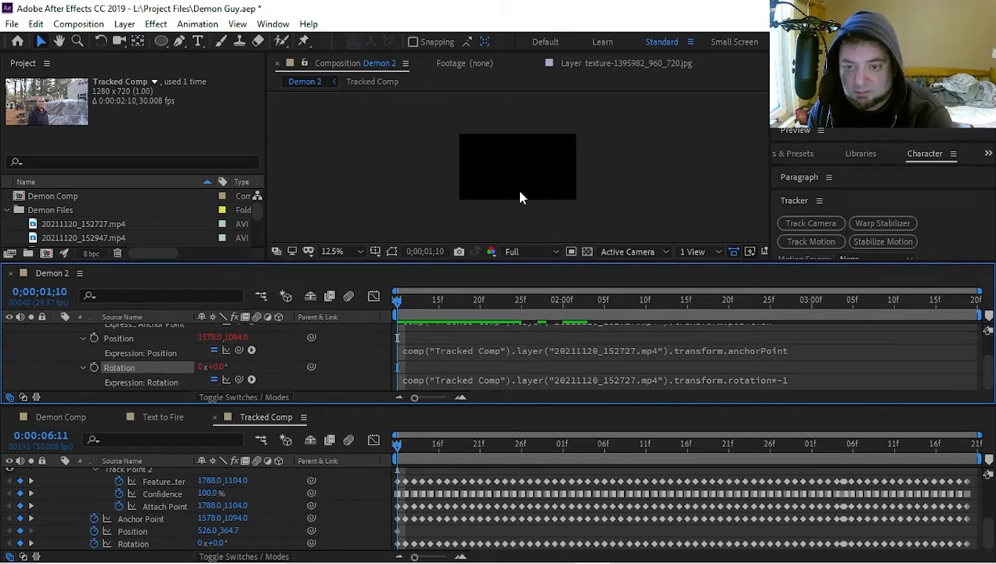
scroll(520, 197, "up", 1)
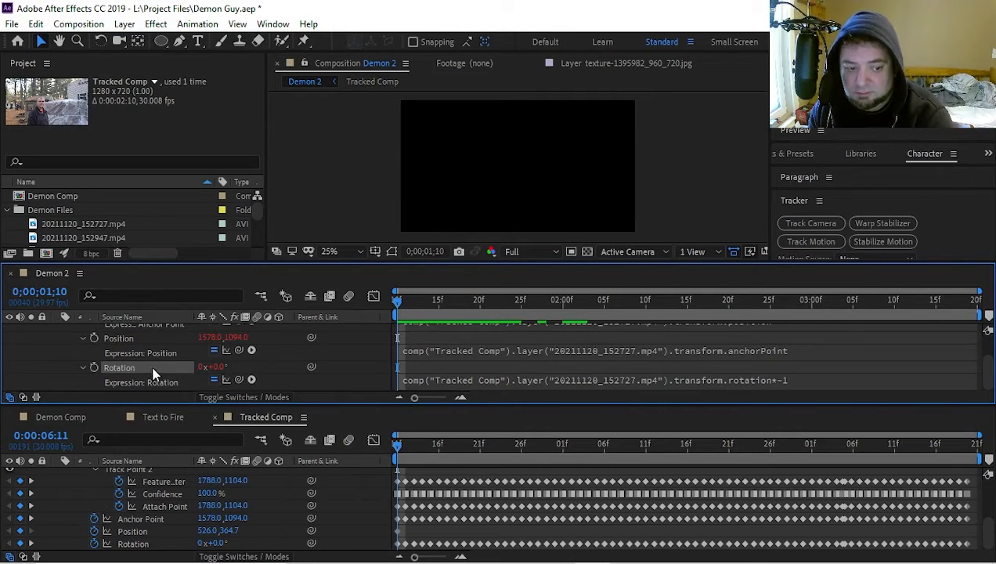
scroll(142, 348, "up", 2)
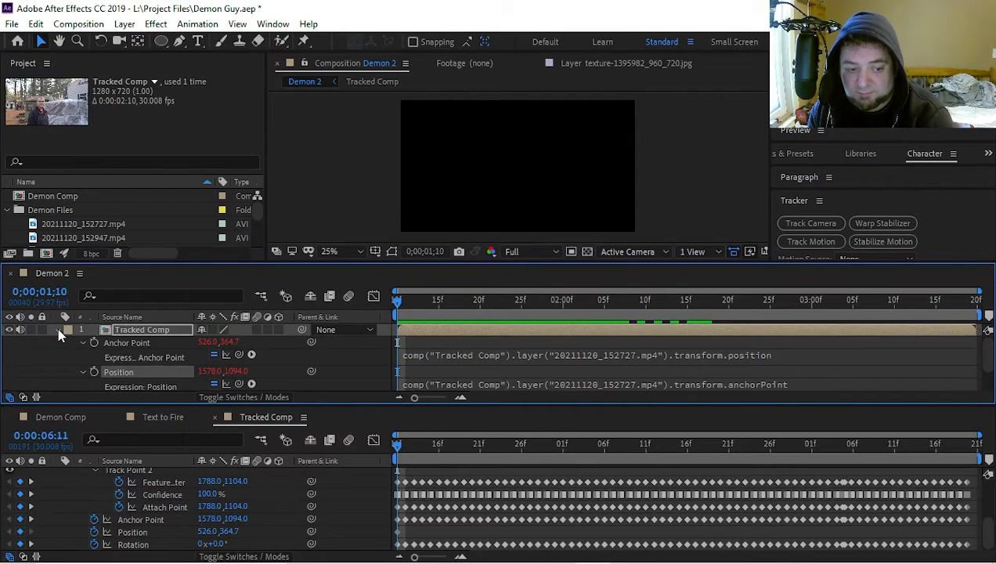
Step: Close the Tracked Comp timeline and regroup the Demon Comp and Text to Fire timelines with Demon 2, leaving Demon 2 active
left_click(57, 329)
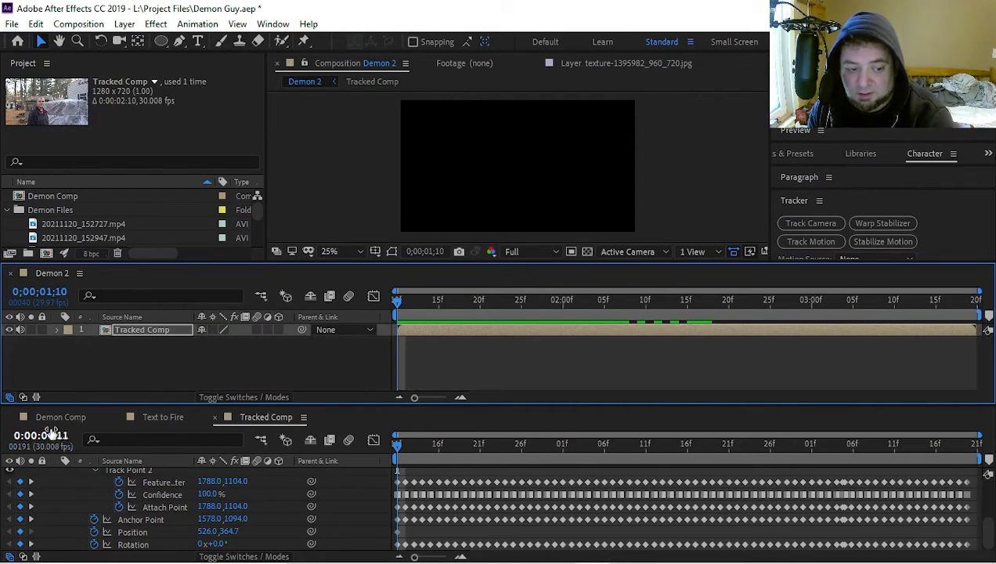
left_click(338, 423)
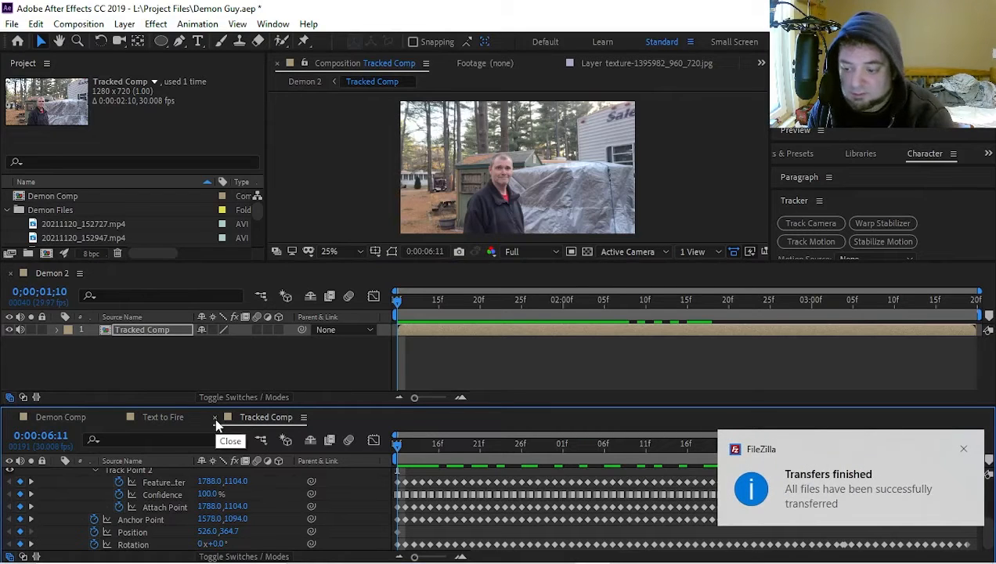
left_click(964, 449)
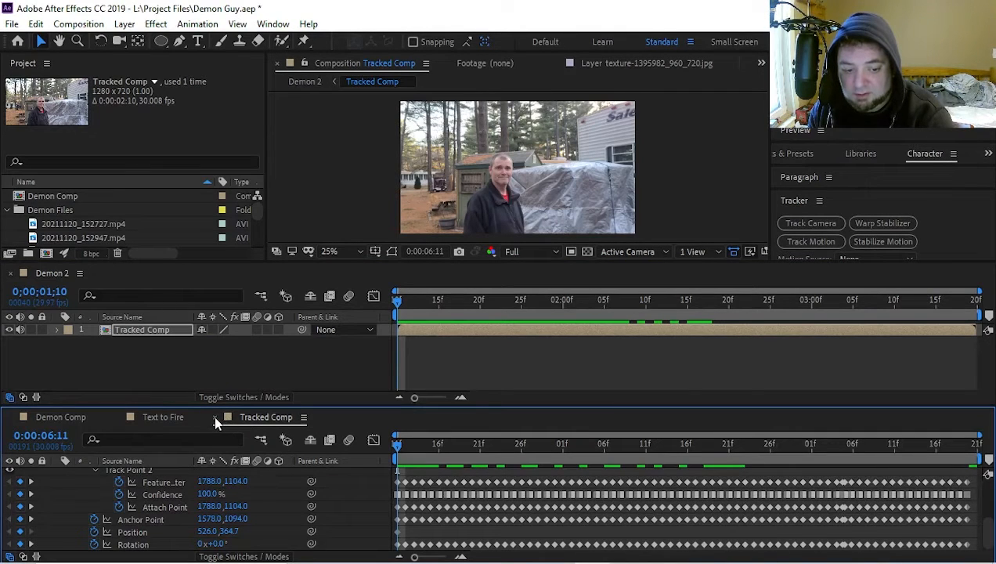
left_click(215, 419)
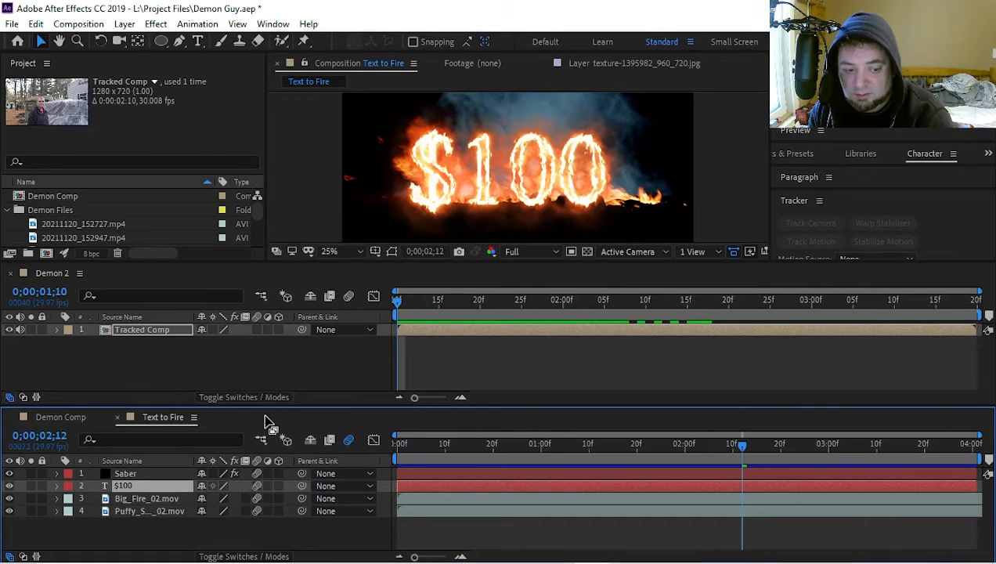
left_click_drag(266, 423, 131, 283)
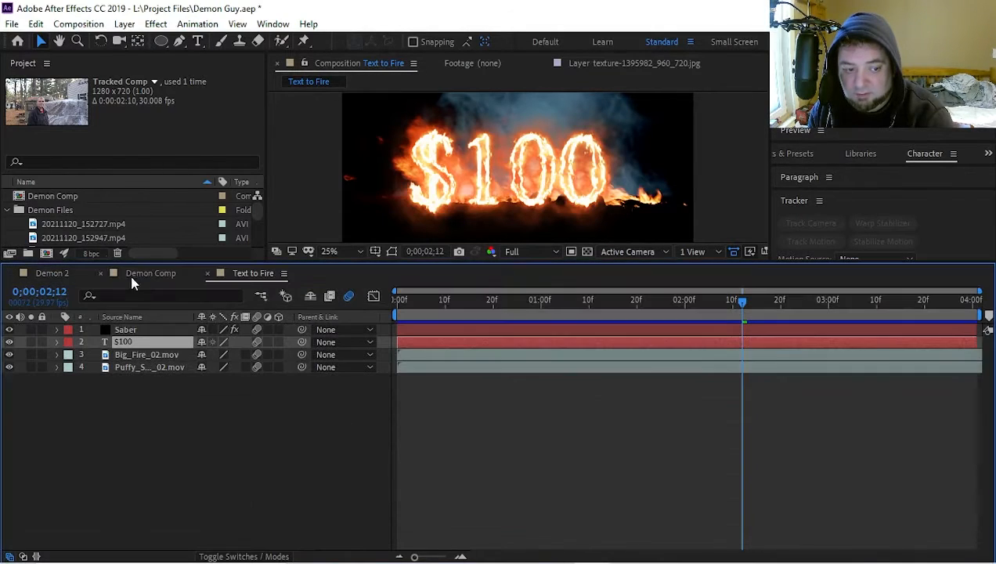
left_click(51, 273)
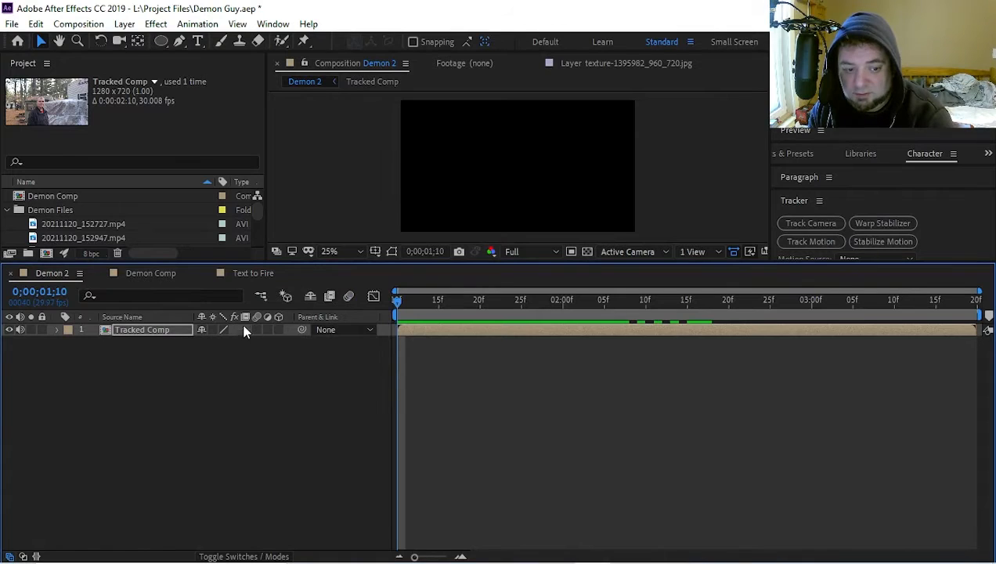
Step: Change the Demon 2 composition's preset to UHD 4K 29.97
left_click_drag(423, 263, 423, 397)
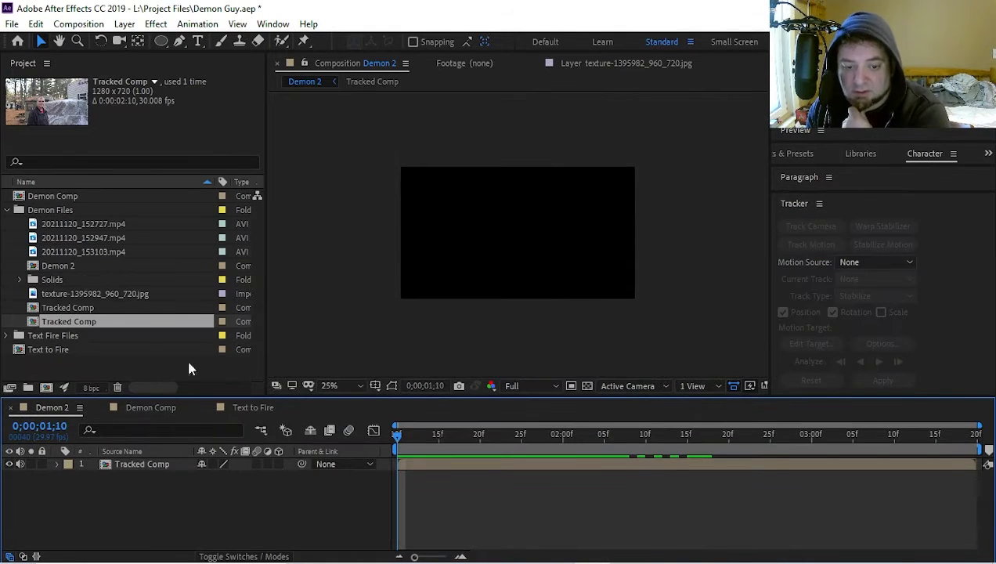
right_click(310, 138)
left_click(331, 166)
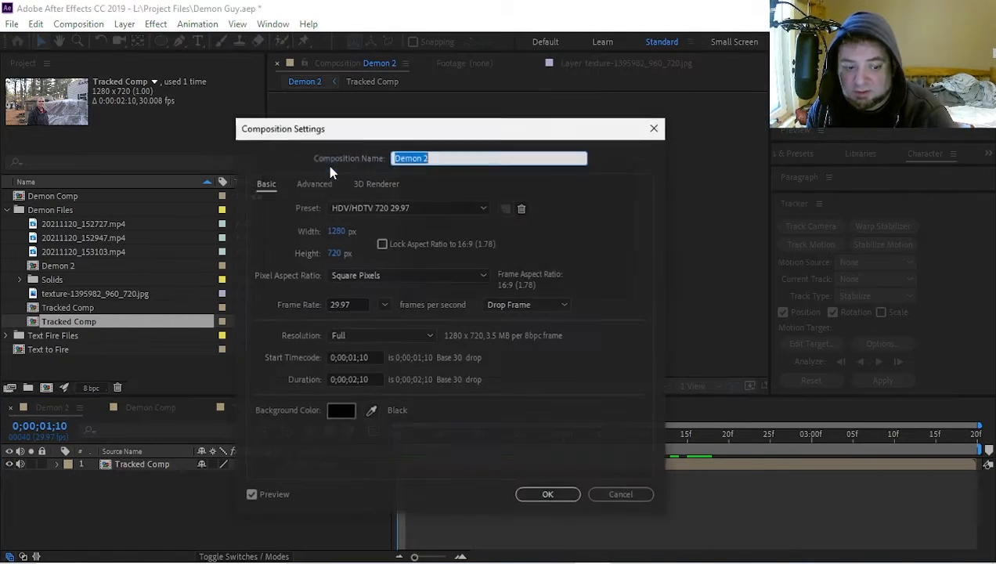
left_click(385, 209)
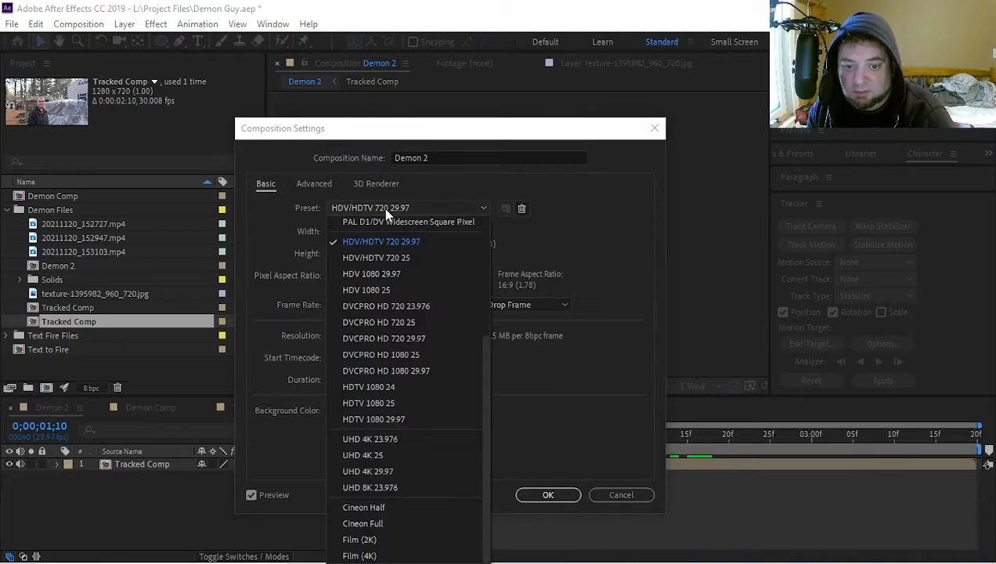
left_click(399, 487)
left_click(518, 498)
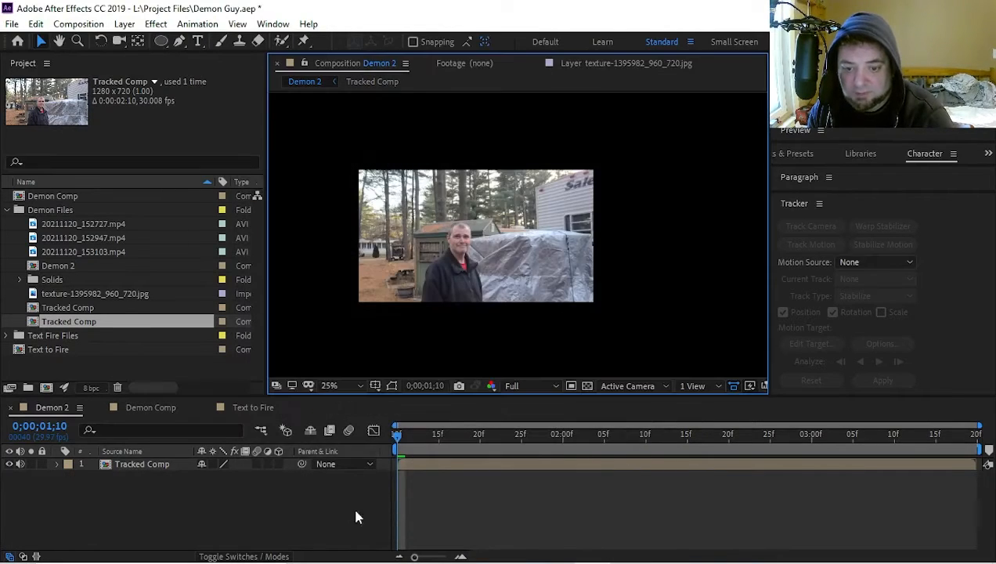
Step: Reveal the Tracked Comp layer's scale, try enlarging it to 139%, and fit the layer to the Demon 2 composition
left_click(155, 465)
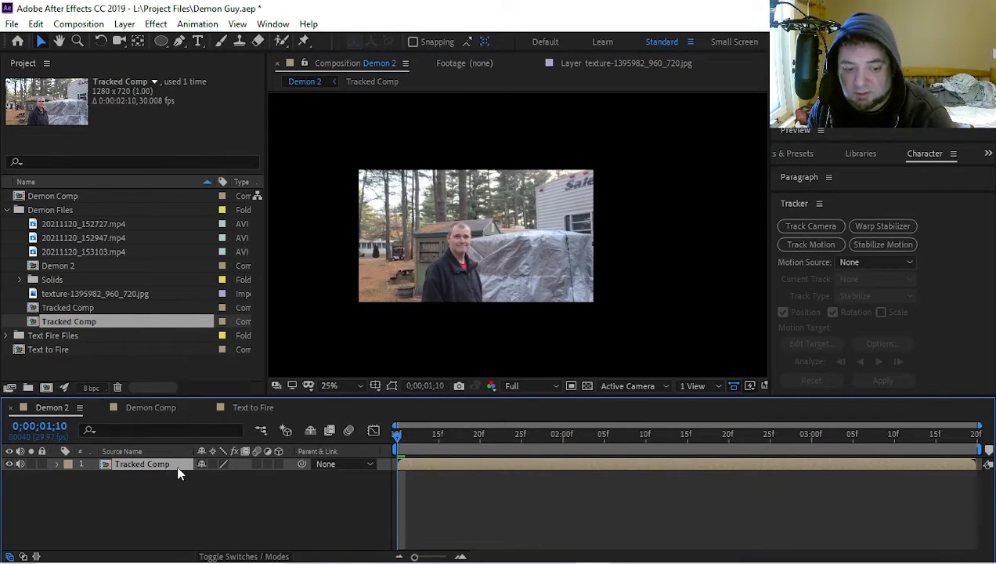
key("s")
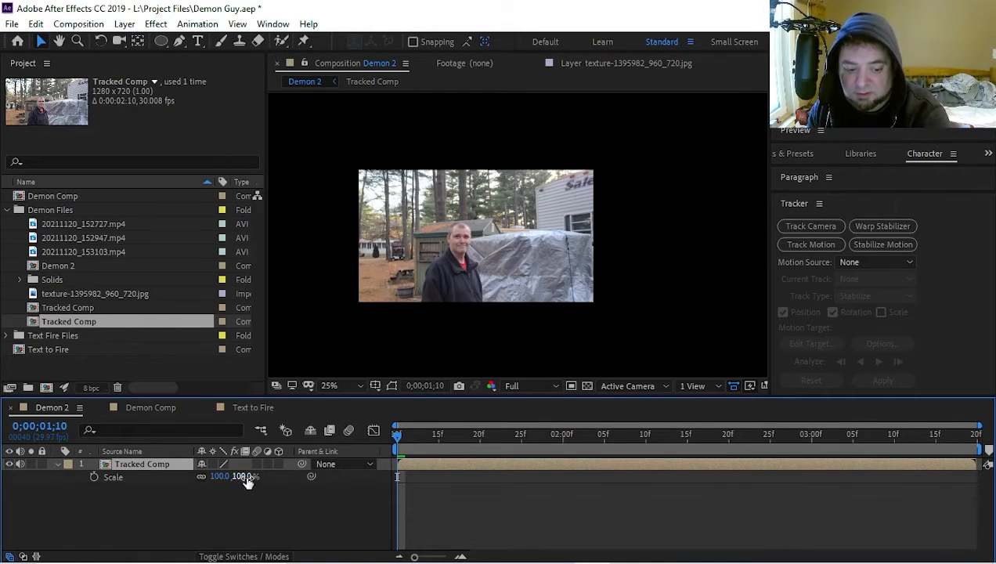
left_click_drag(246, 481, 200, 480)
right_click(167, 463)
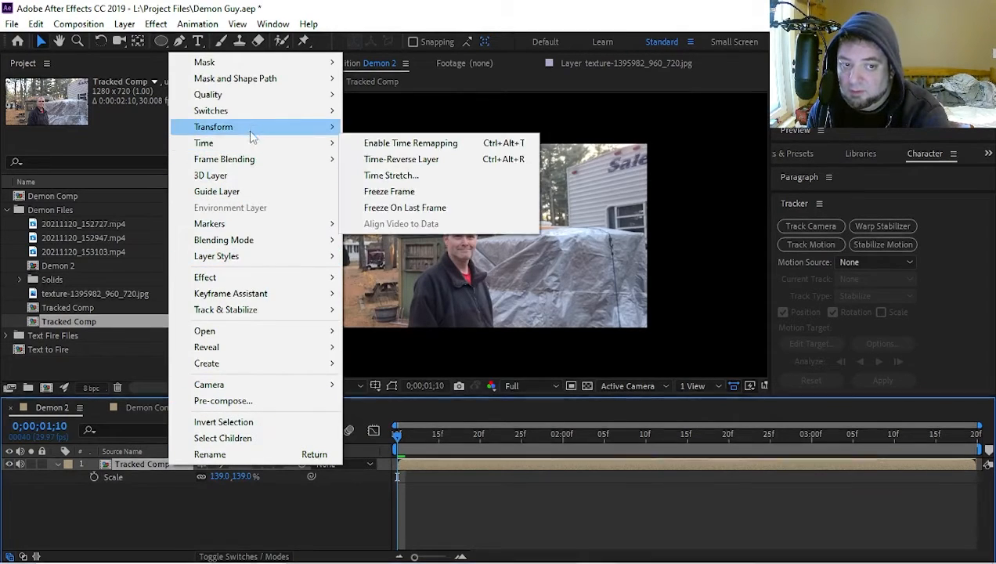
mouse_move(251, 127)
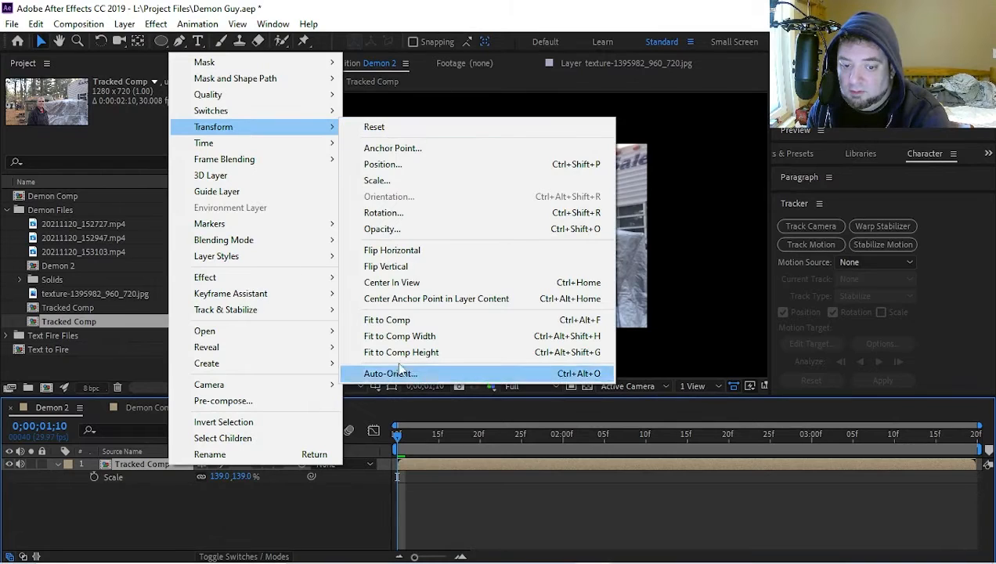
left_click(400, 320)
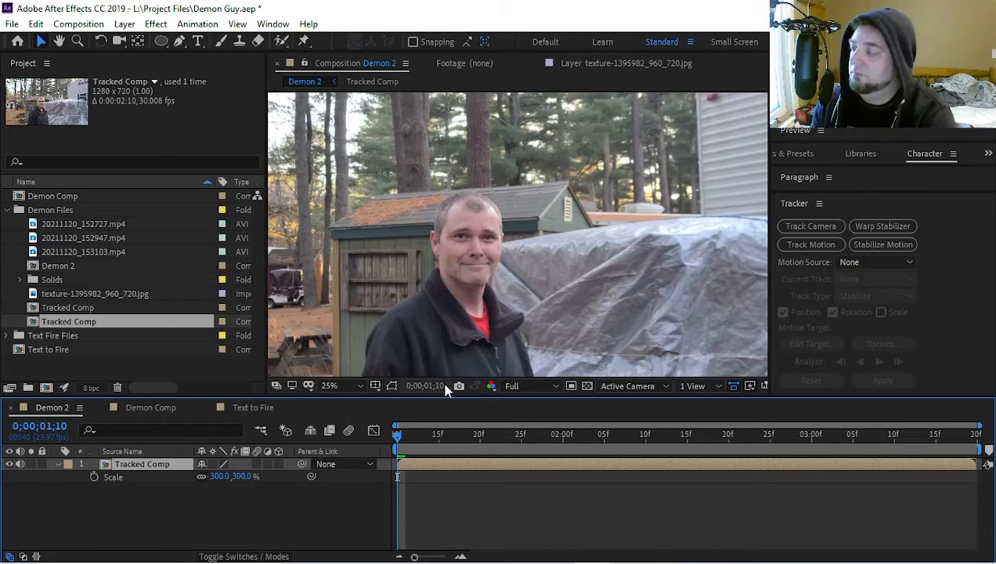
Step: Scale the Tracked Comp layer up to 372% to cover the exposed edges and check the framing across the clip
scroll(435, 291, "down", 1)
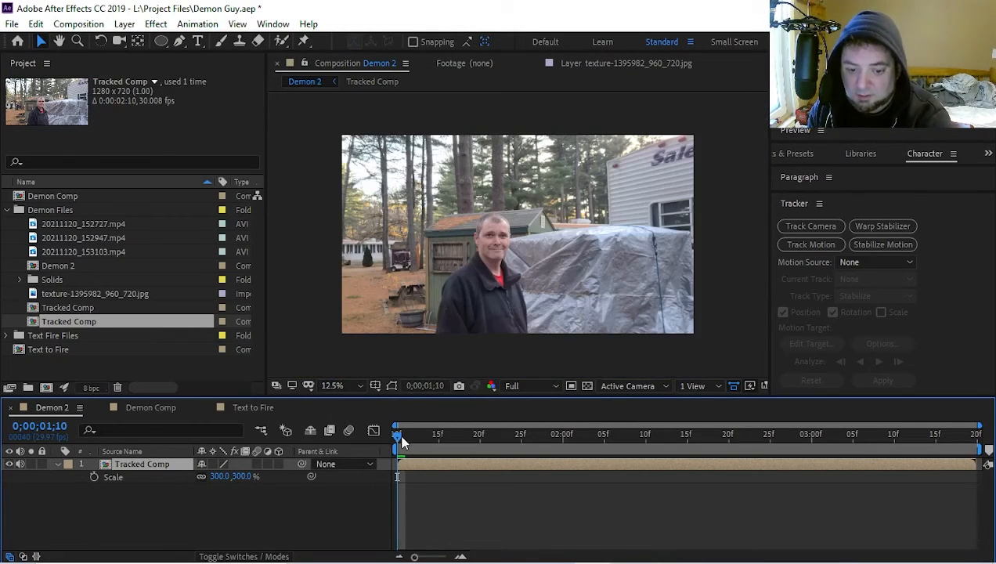
left_click_drag(401, 443, 695, 438)
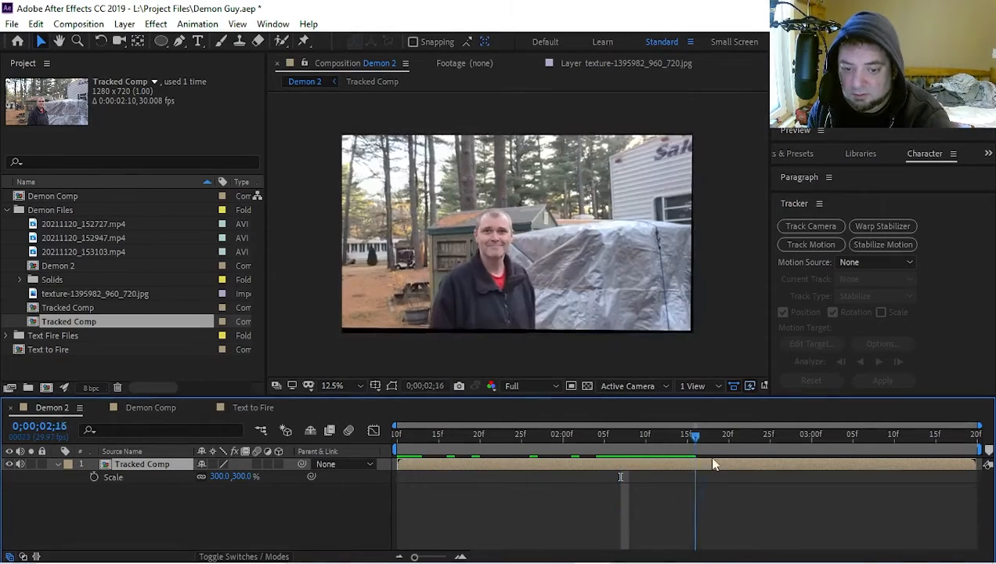
left_click_drag(238, 477, 427, 484)
left_click(578, 452)
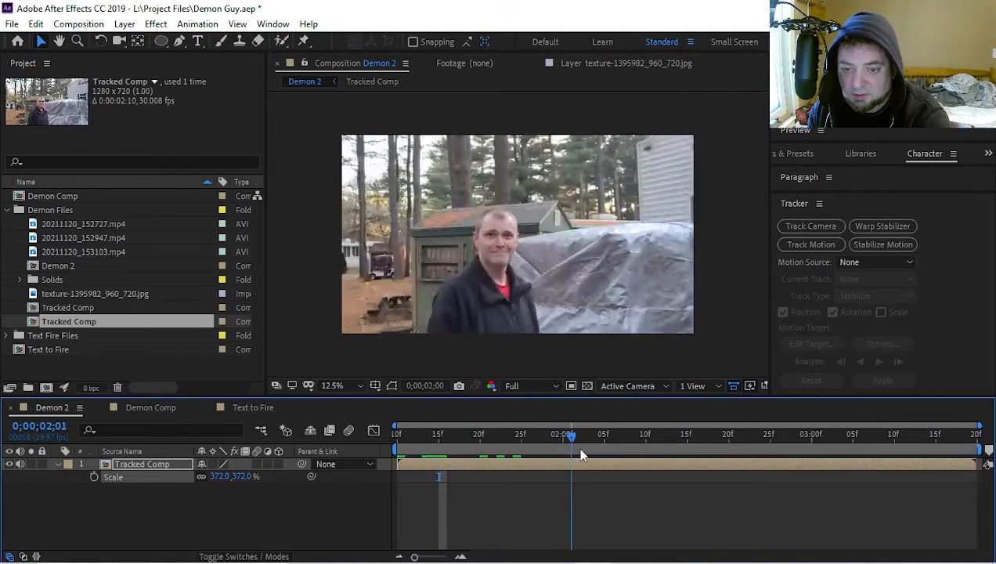
left_click_drag(580, 454, 398, 456)
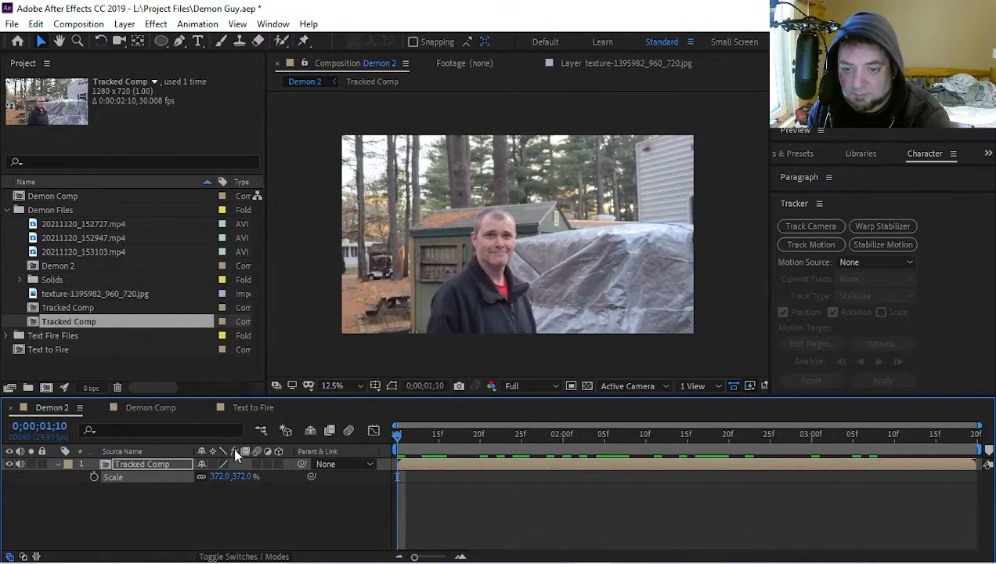
Step: Review the Demon Comp timeline and its layer stack for reference, and return to Demon 2
left_click(135, 414)
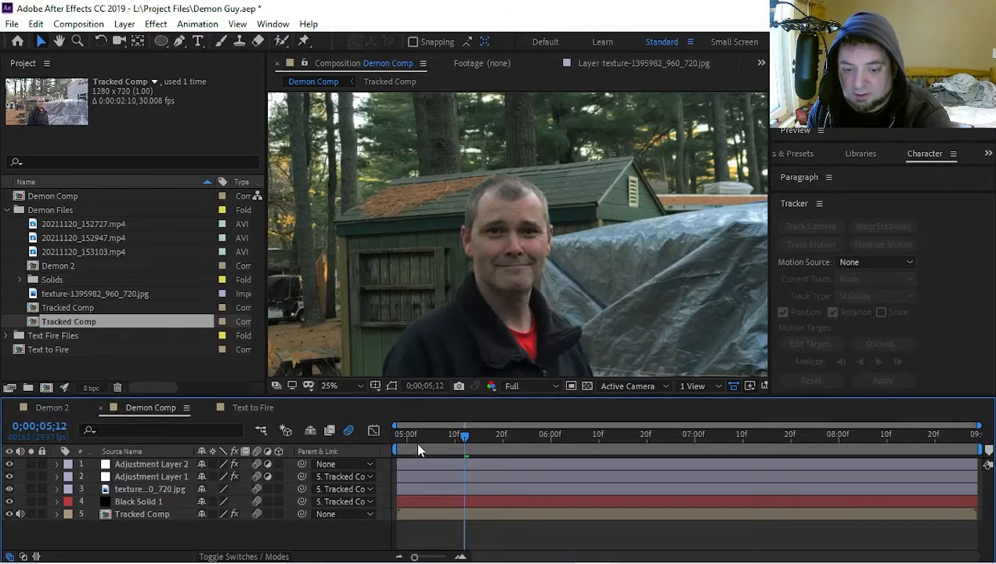
left_click_drag(464, 439, 339, 441)
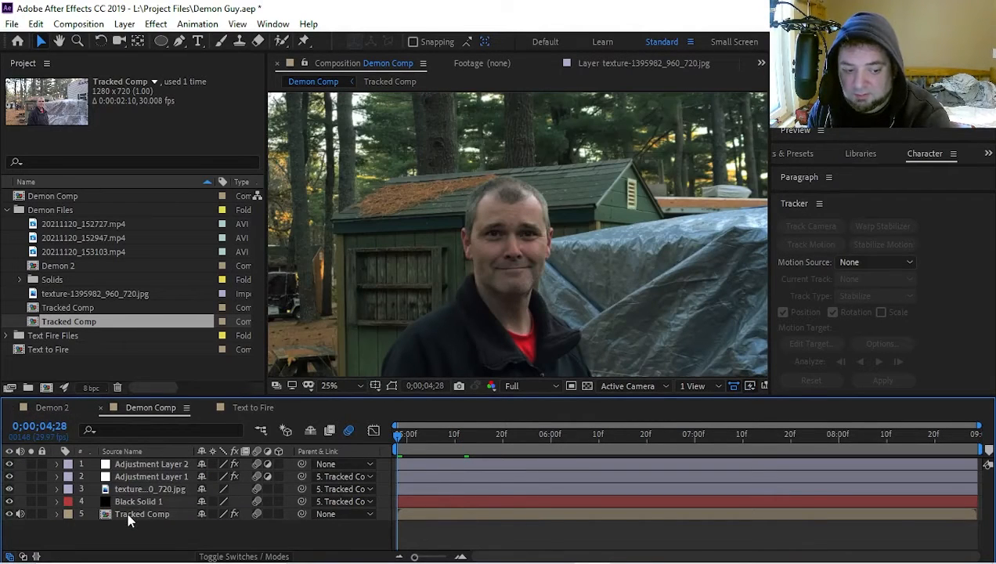
left_click(134, 501)
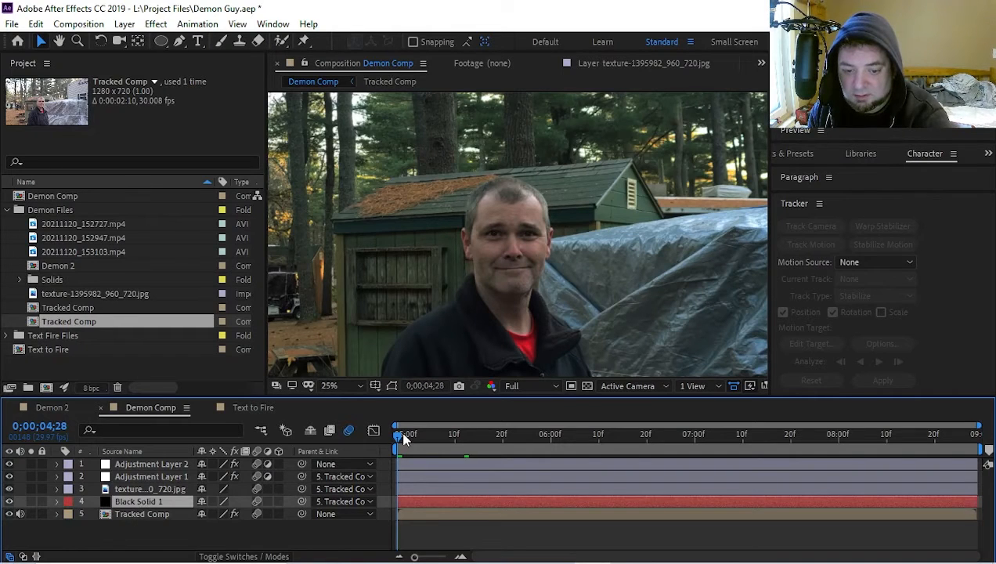
left_click(59, 413)
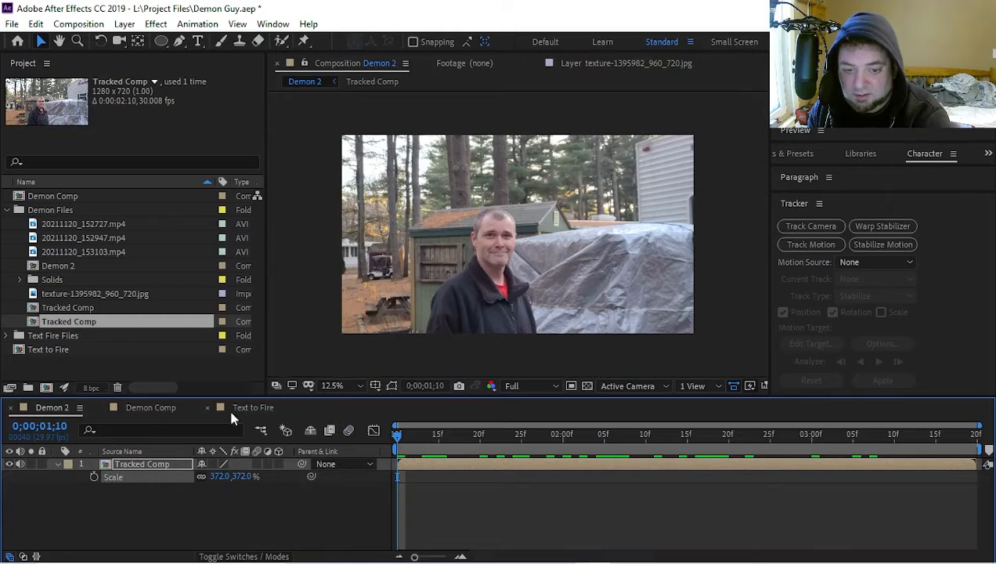
Step: Apply the Liquify effect to the Tracked Comp layer in Demon 2
left_click(158, 465)
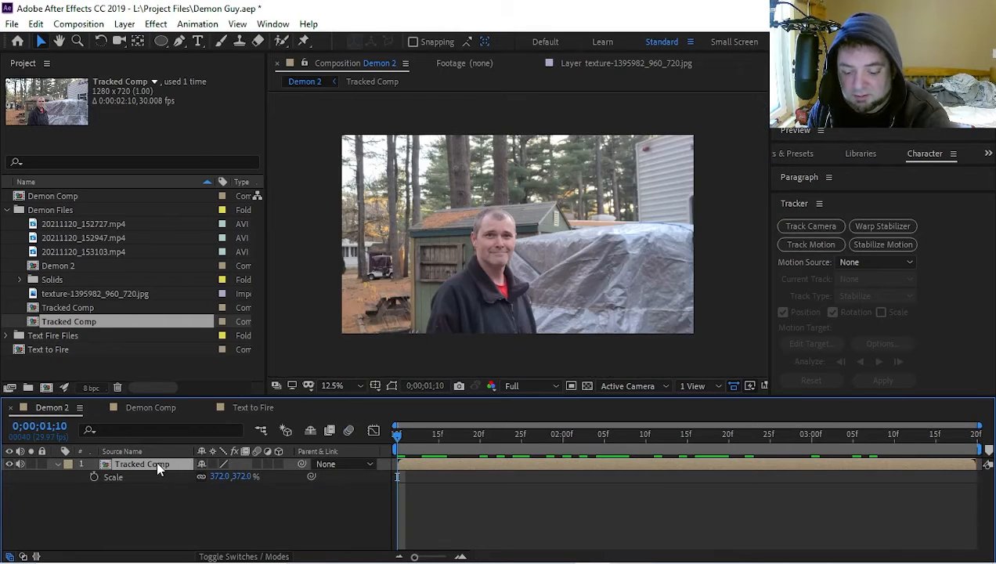
key("ctrl+space")
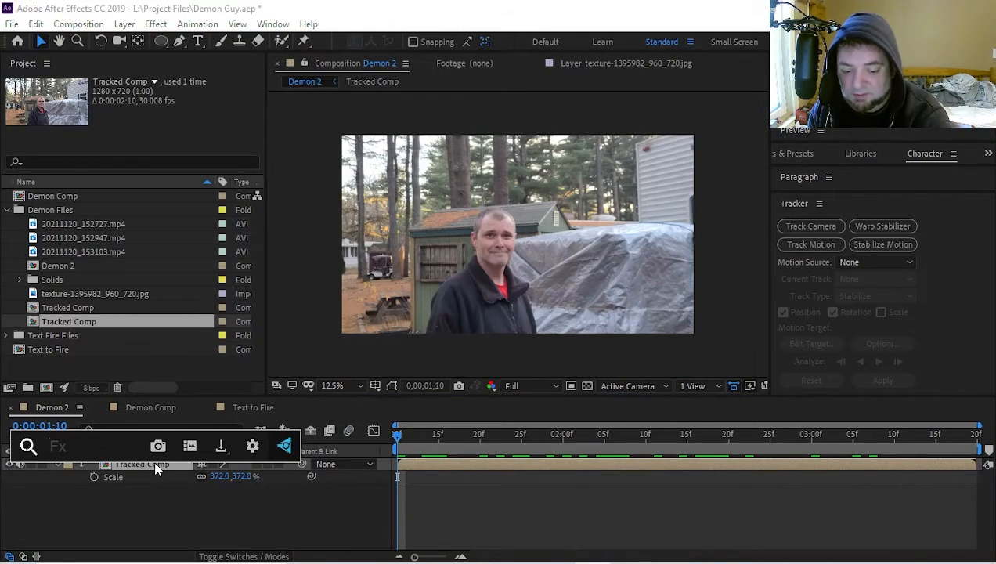
type("liquify")
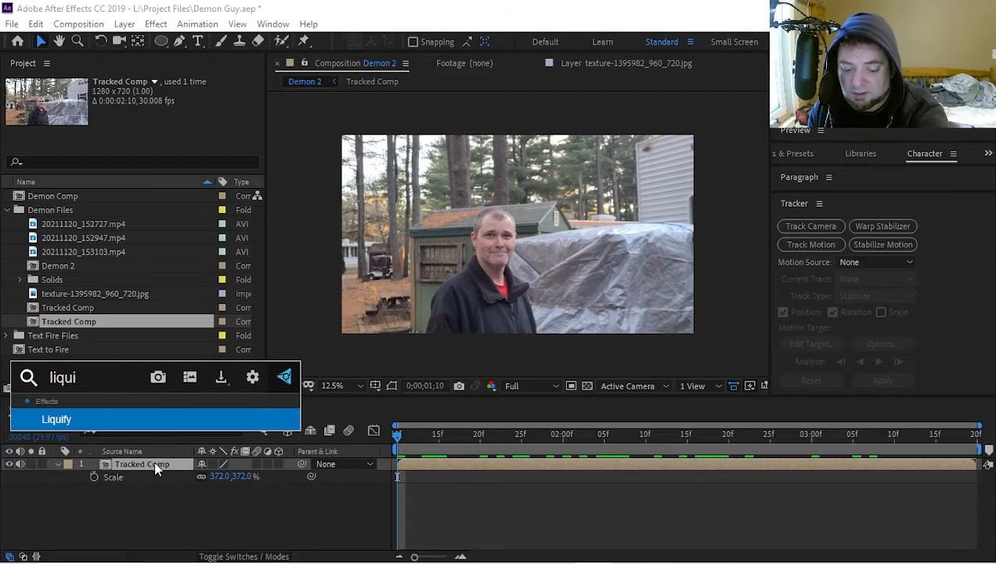
left_click(99, 424)
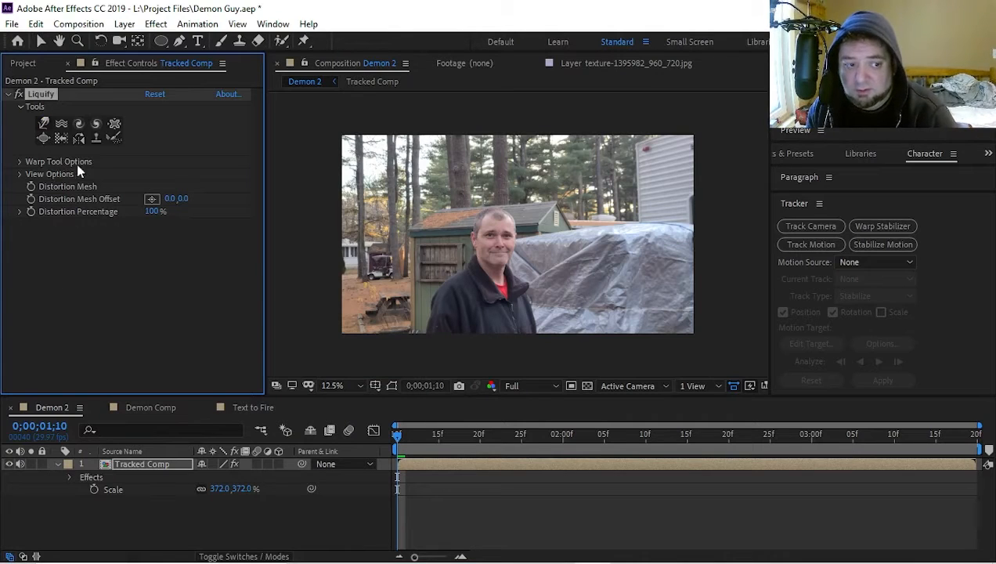
Step: Expand Liquify's warp tool options and set the brush pressure to 80
left_click(20, 162)
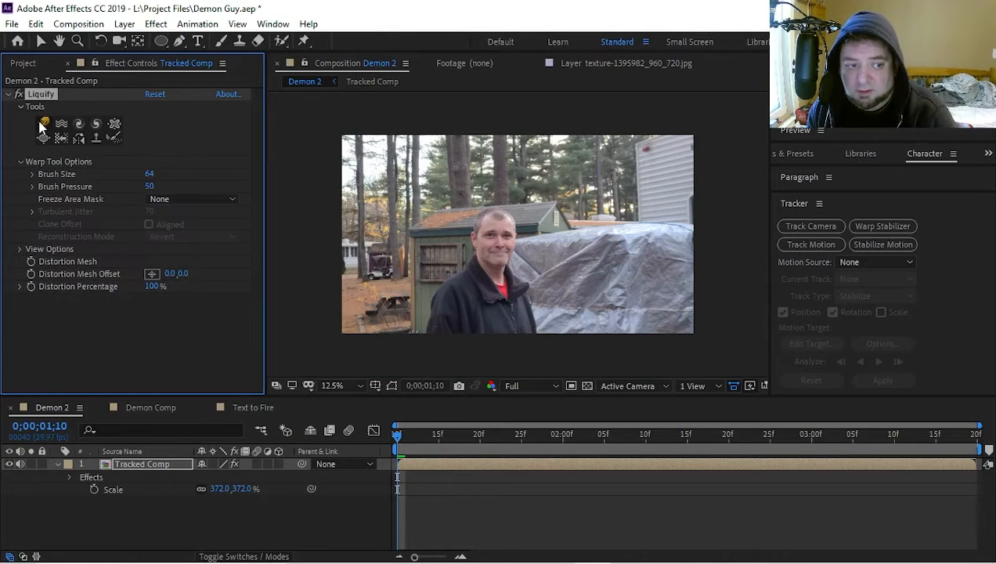
left_click(151, 186)
type("80")
key("Return")
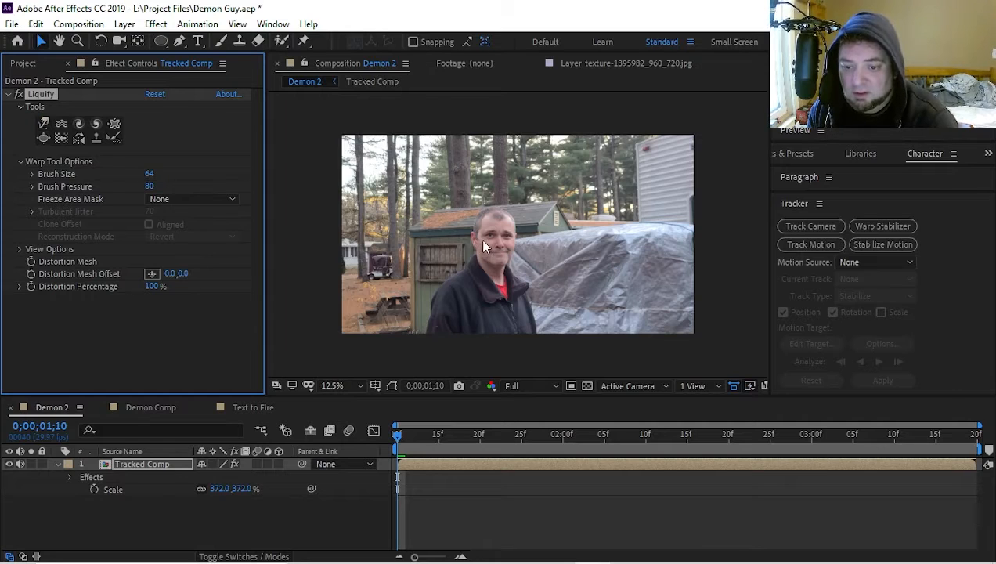
Step: Try to push the side of the man's face inward with Liquify's Warp tool
key("period")
left_click(44, 125)
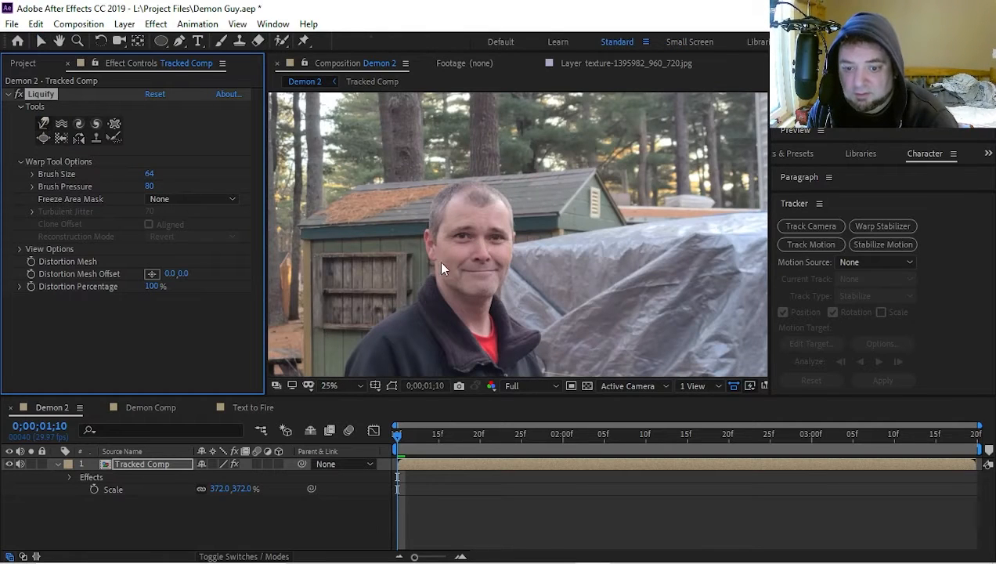
key("comma")
key("period")
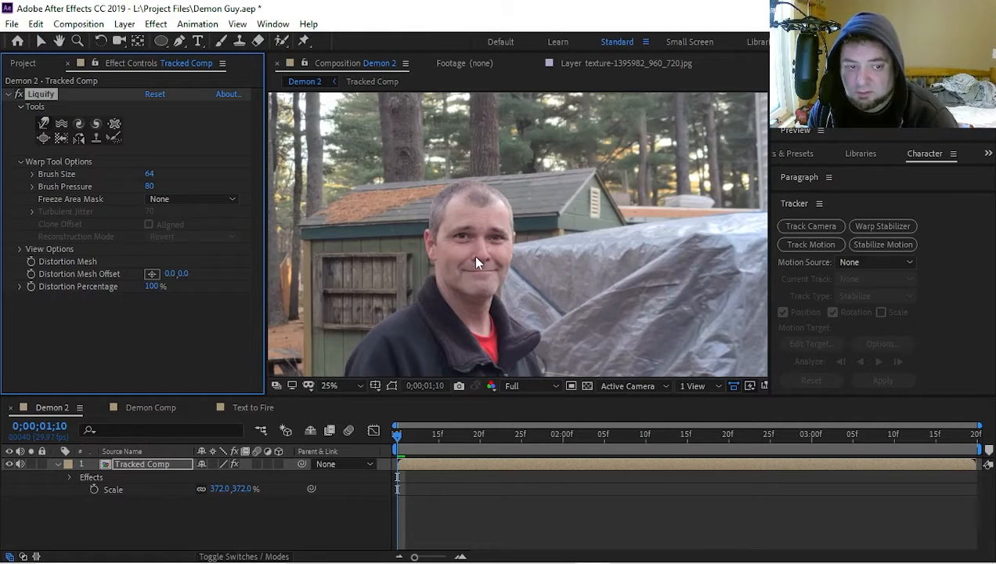
left_click_drag(438, 248, 462, 259)
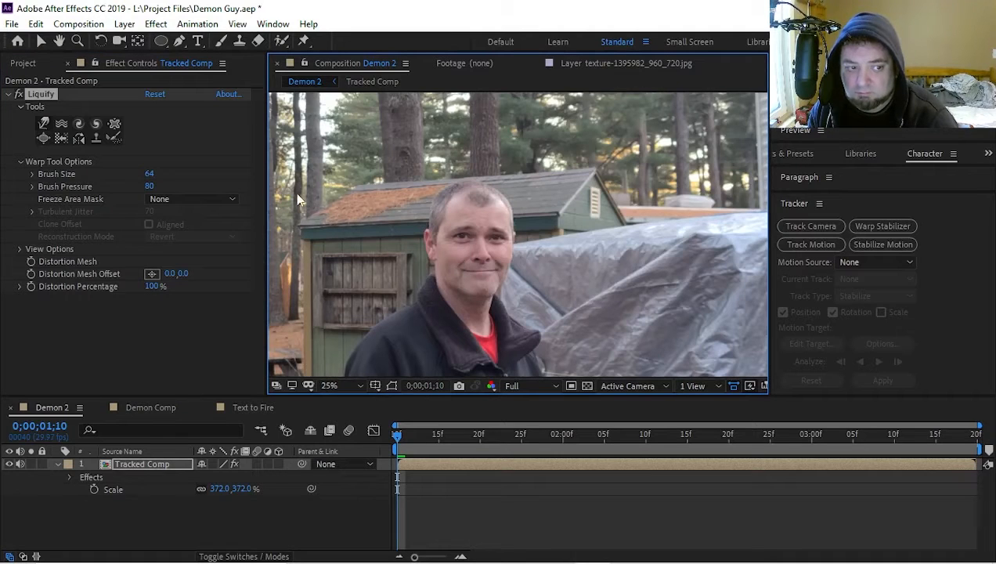
left_click(90, 181)
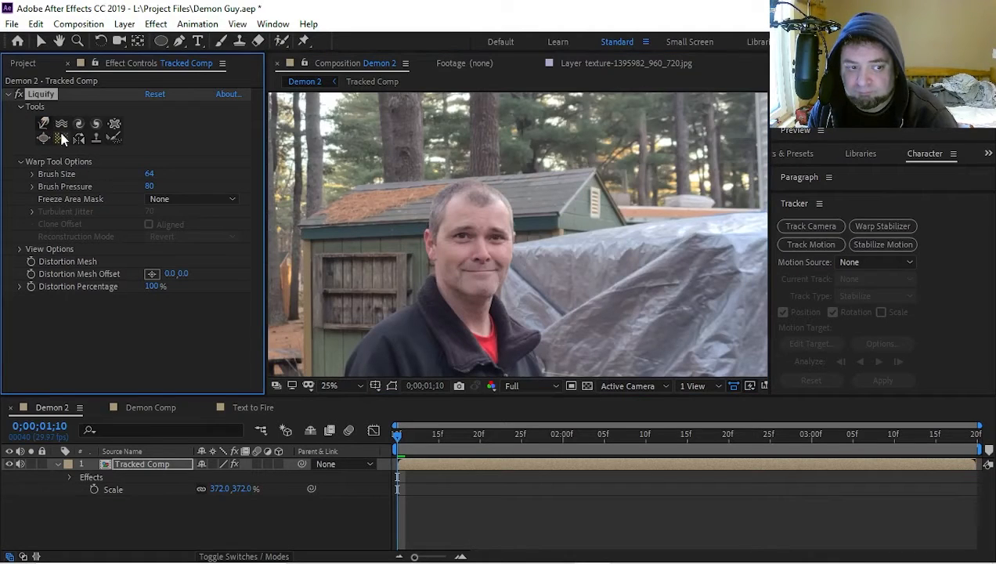
left_click(466, 263)
key("comma")
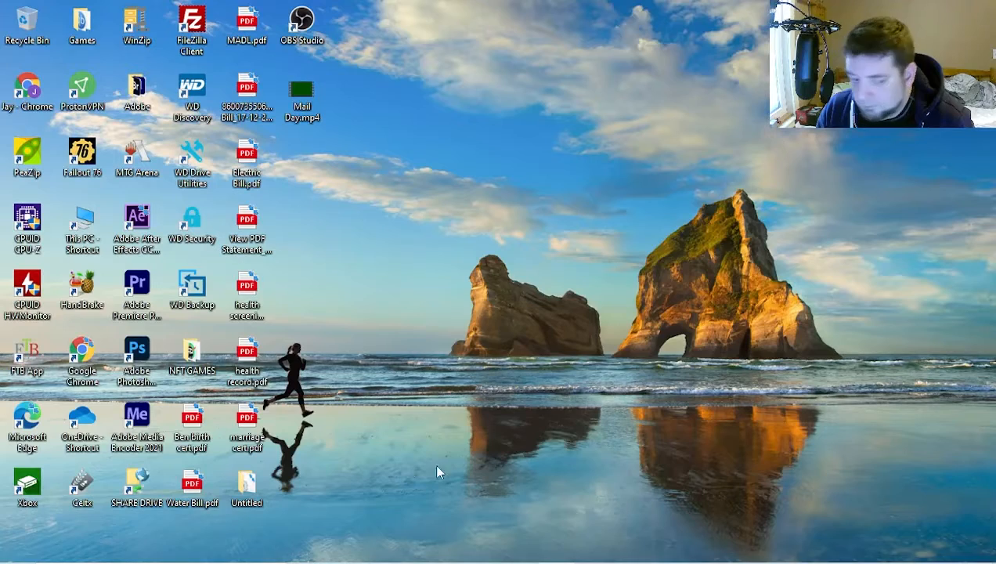
Step: Launch Adobe After Effects CC from the desktop and bring up the file commands in the untitled project
double_click(146, 219)
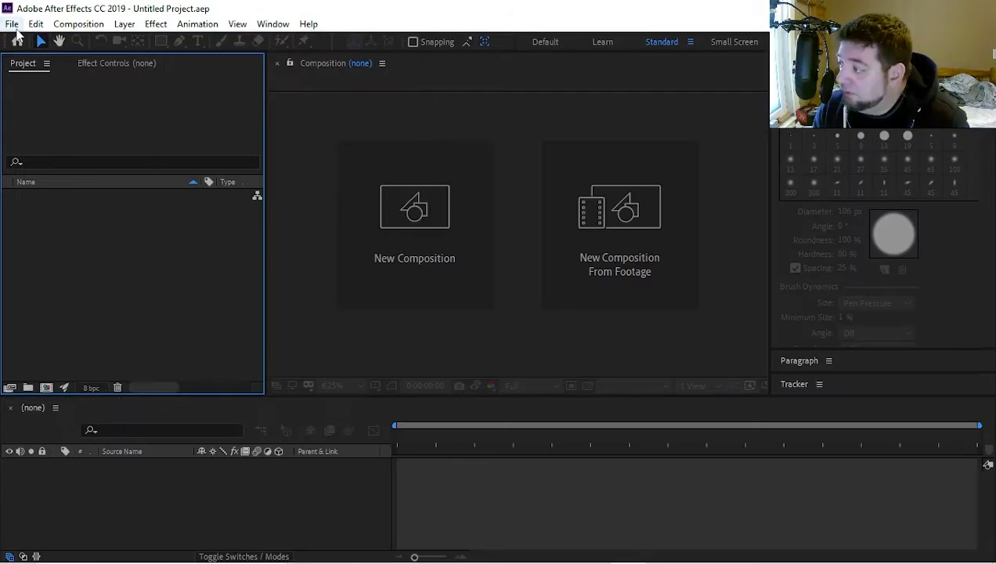
left_click(12, 25)
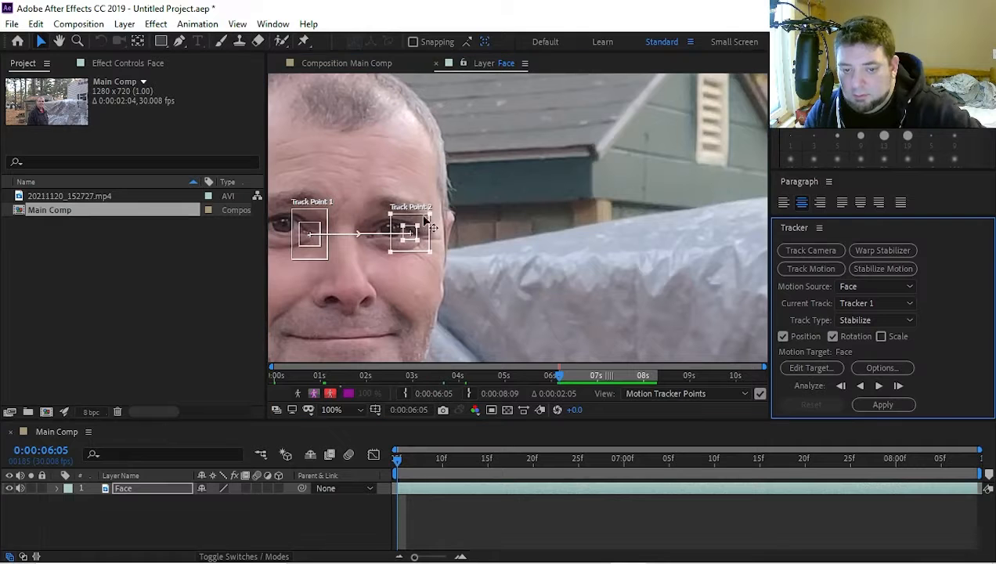
Step: Widen Track Point 2's feature region to about 30 by 26 over the eye corner and analyze the Face layer's motion forward
left_click_drag(414, 227, 421, 229)
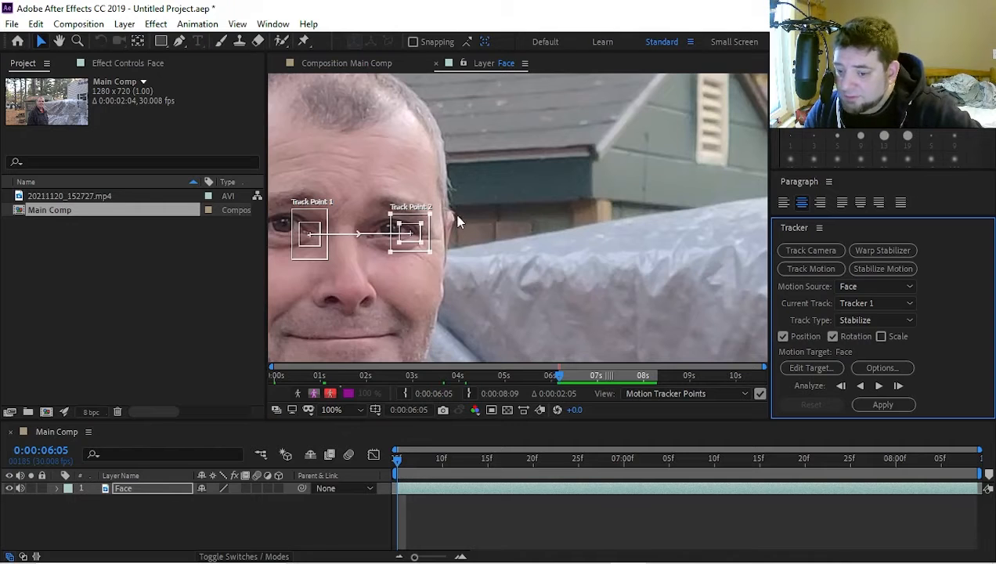
left_click(899, 386)
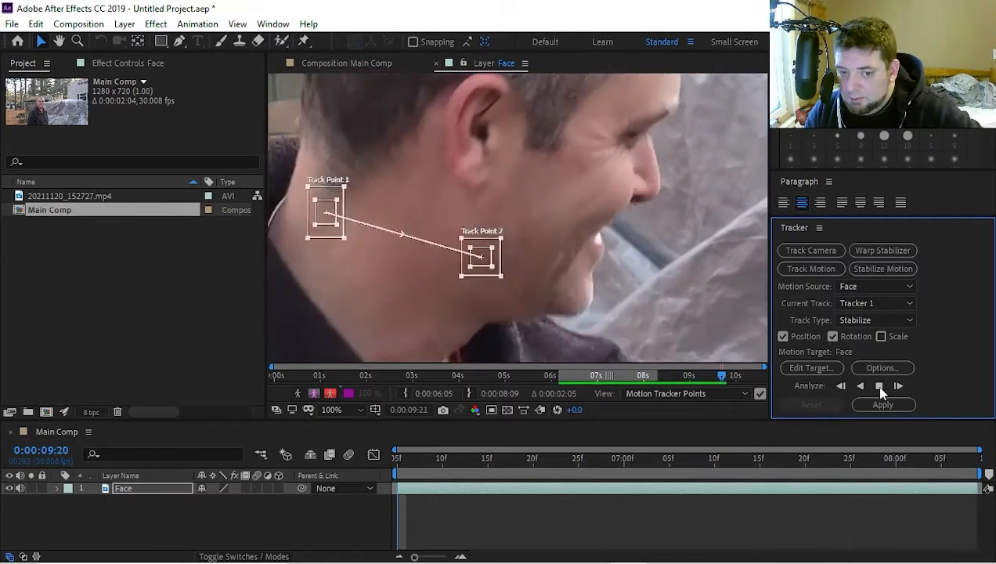
left_click(879, 389)
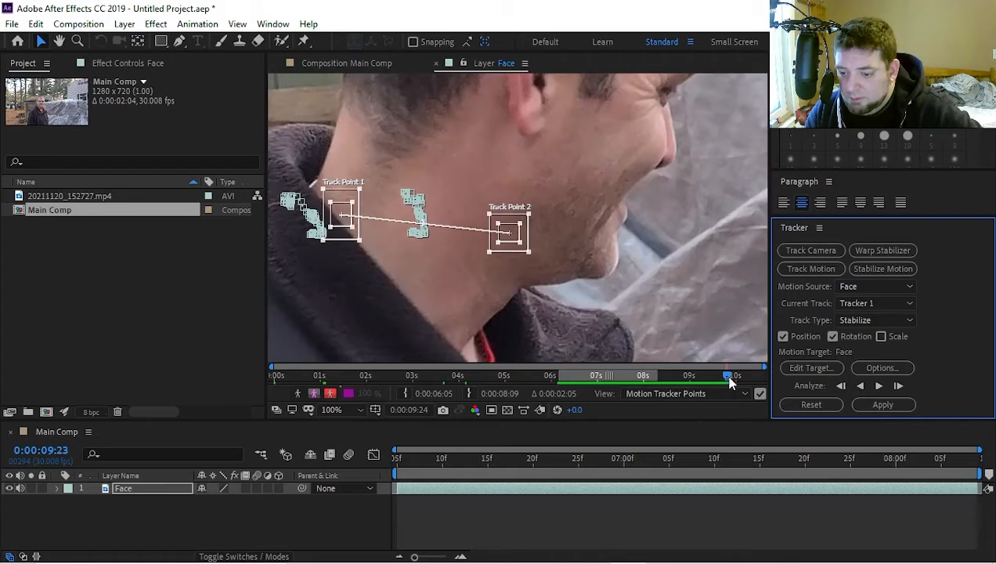
Step: Check the tracked frames on the Face layer and apply the stabilizing track in X and Y
left_click_drag(728, 377, 710, 391)
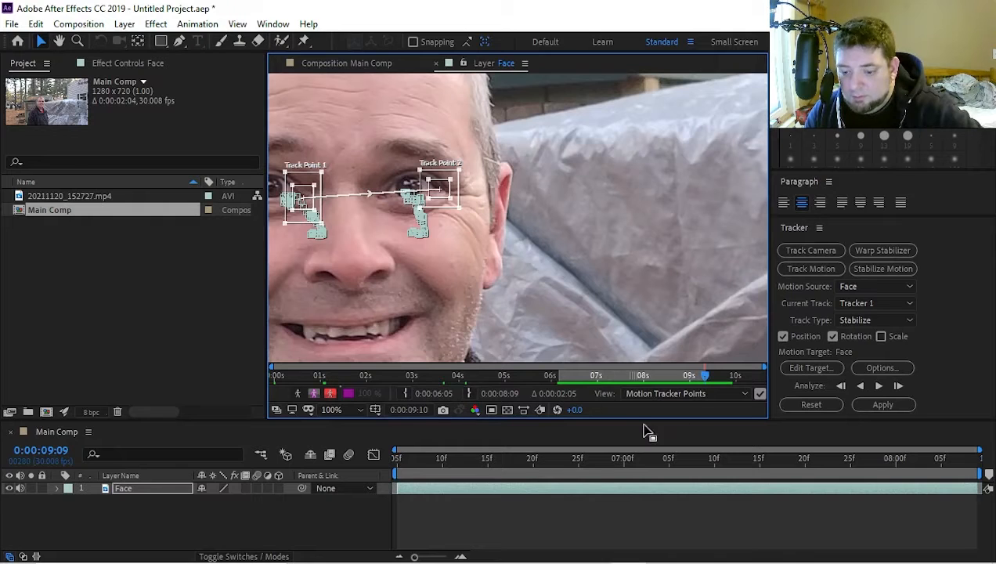
left_click(885, 405)
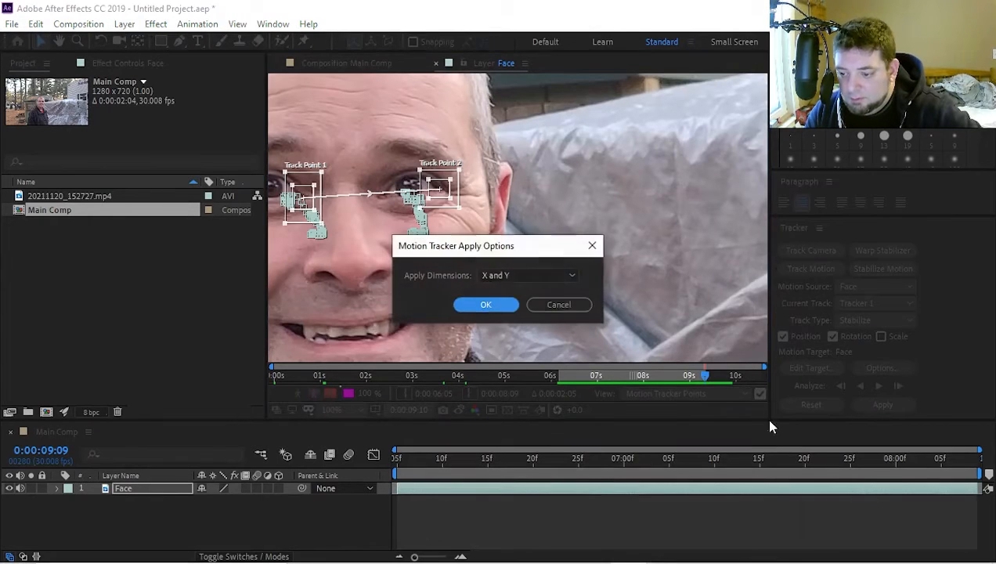
left_click(500, 305)
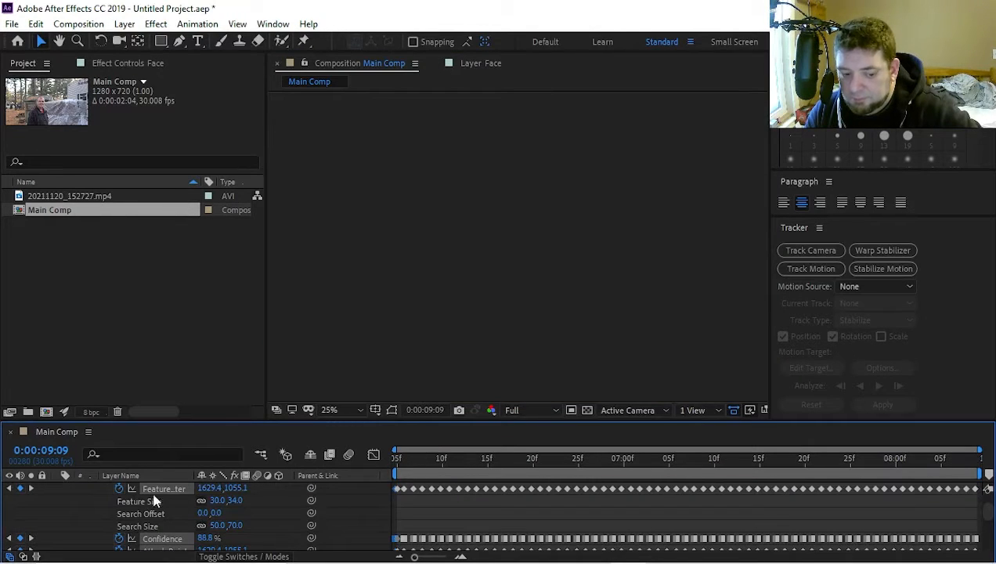
Step: Enlarge the timeline, preview the stabilized Face layer from the start of Main Comp, and examine its tracker and transform keyframes
left_click_drag(167, 427, 184, 327)
left_click(395, 365)
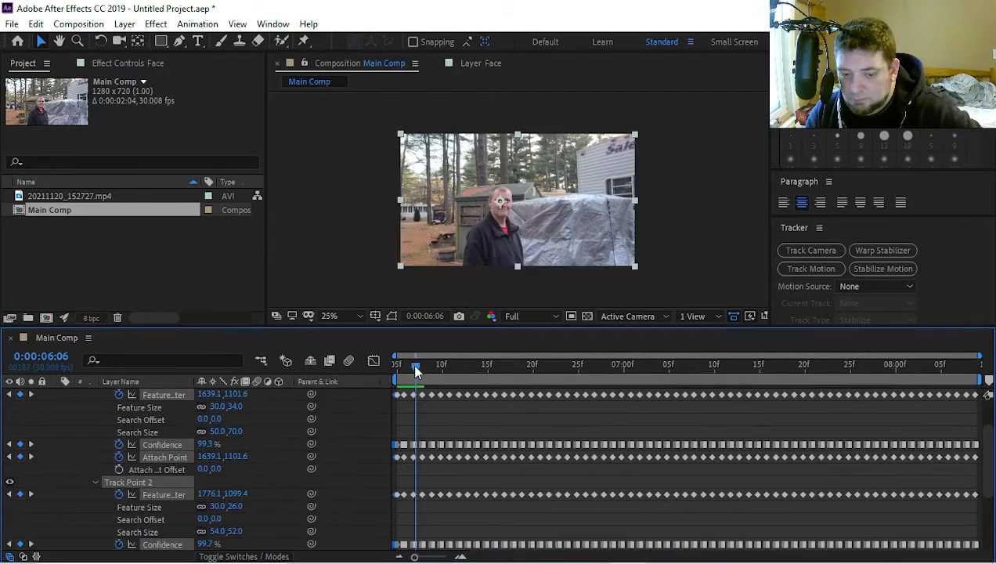
key("space")
key("space")
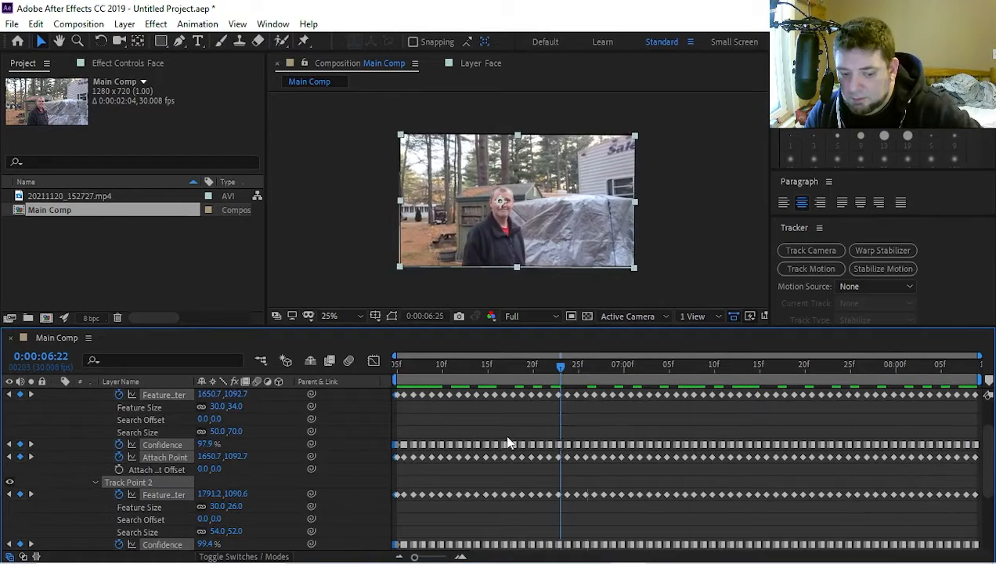
scroll(223, 494, "down", 3)
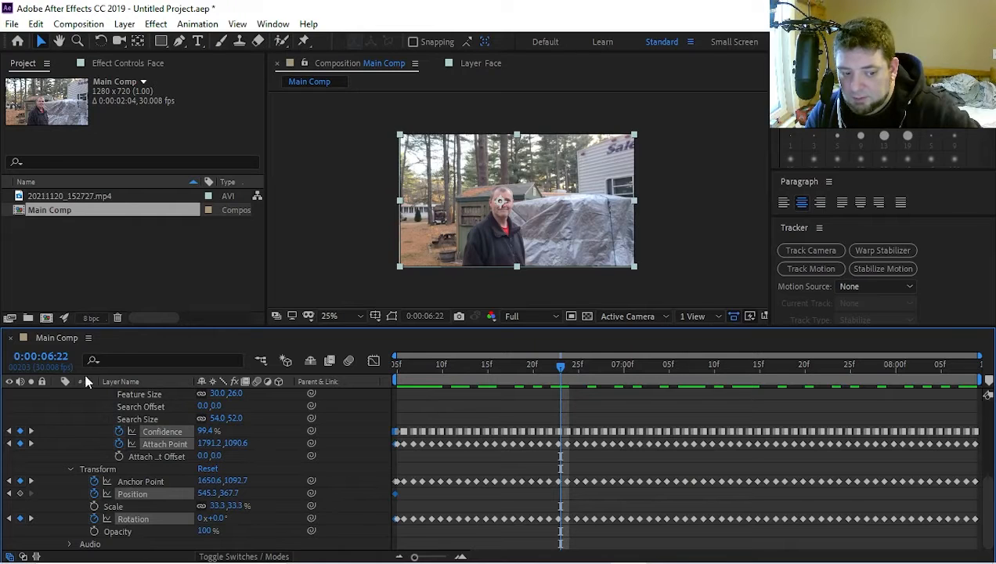
Step: Pre-compose the Face layer as Face Comp 1, moving all attributes into the new composition
scroll(124, 399, "up", 5)
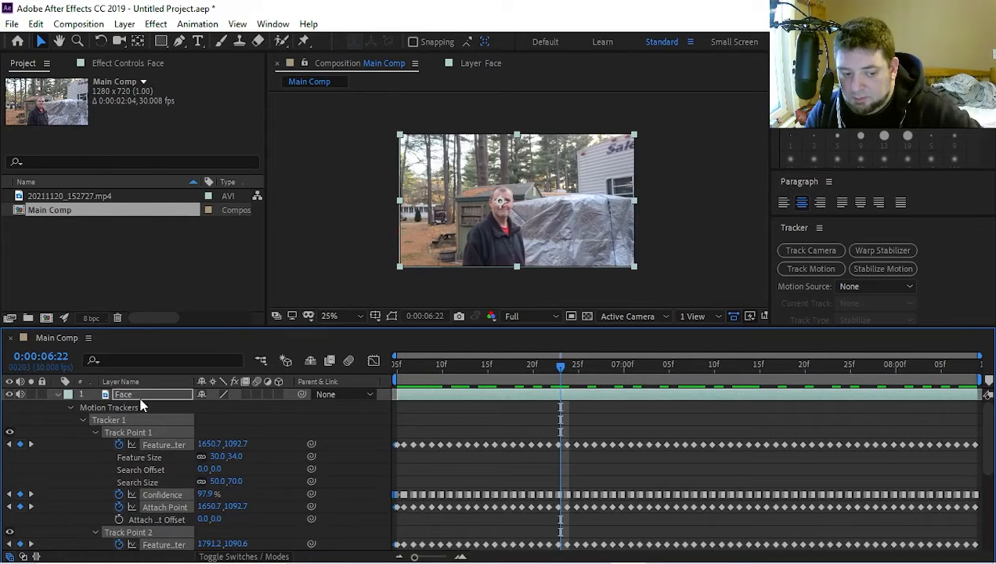
right_click(141, 405)
left_click(198, 497)
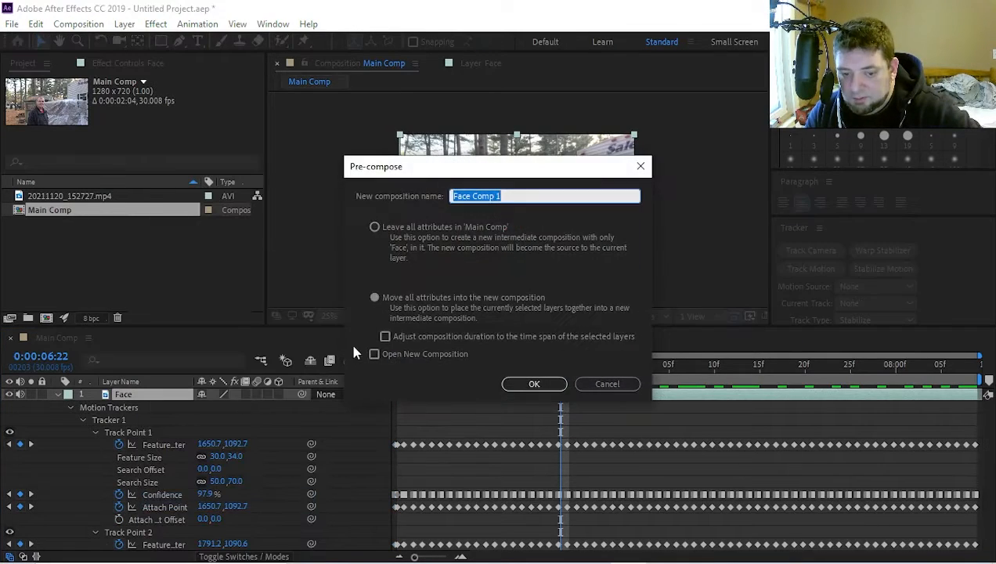
left_click(510, 380)
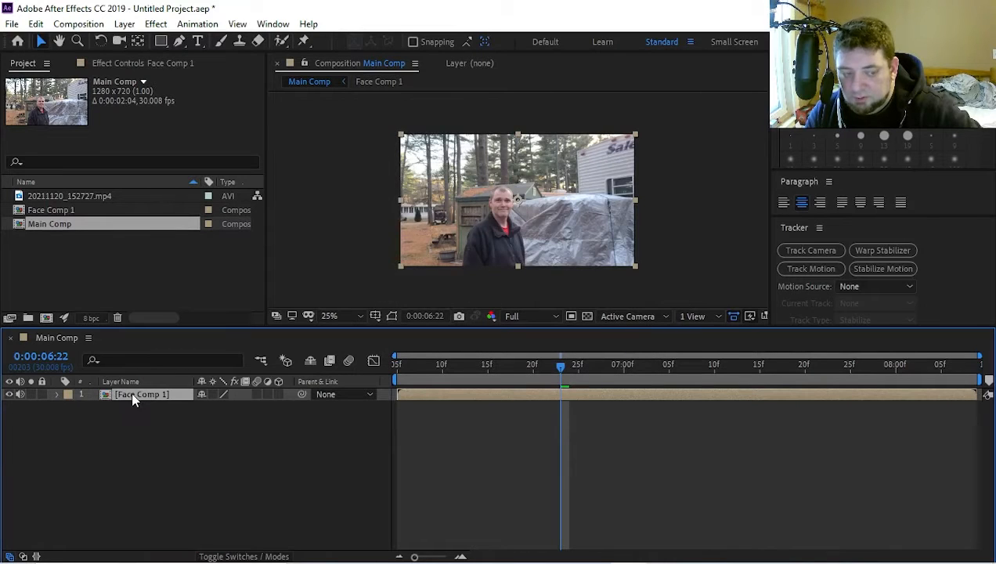
Step: Open Face Comp 1 and dock its timeline below Main Comp's, with the timeline area enlarged
double_click(144, 396)
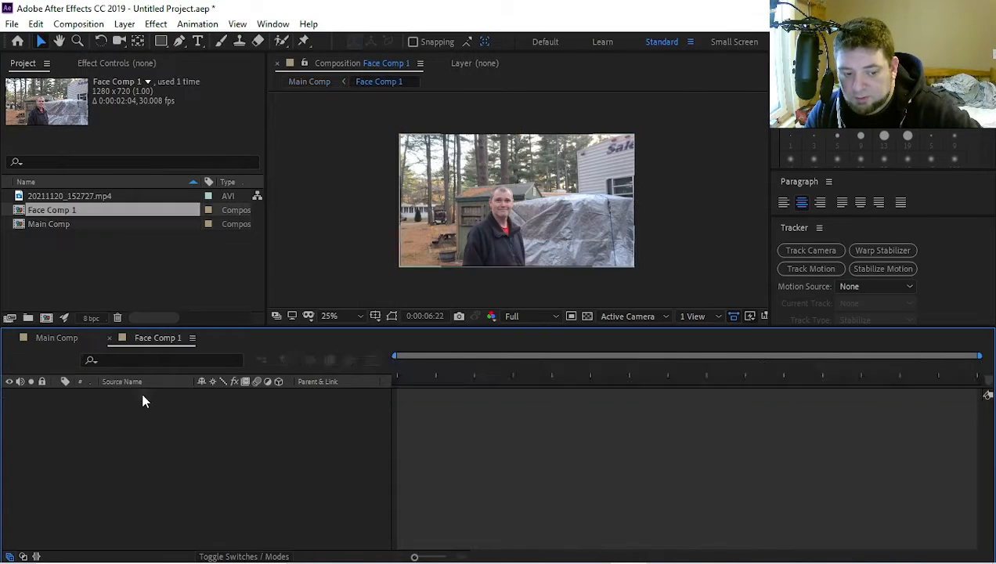
left_click_drag(154, 348, 173, 541)
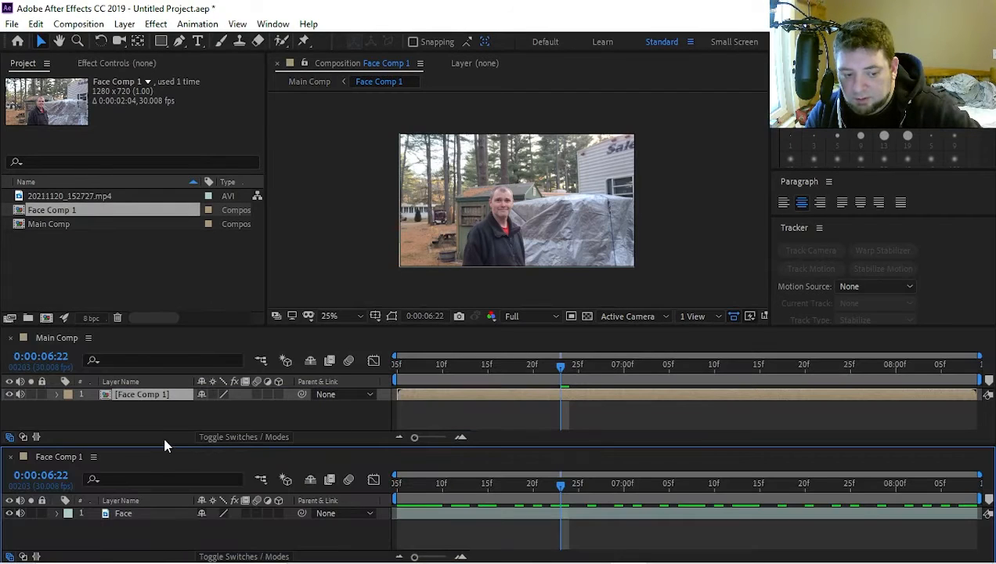
left_click(63, 349)
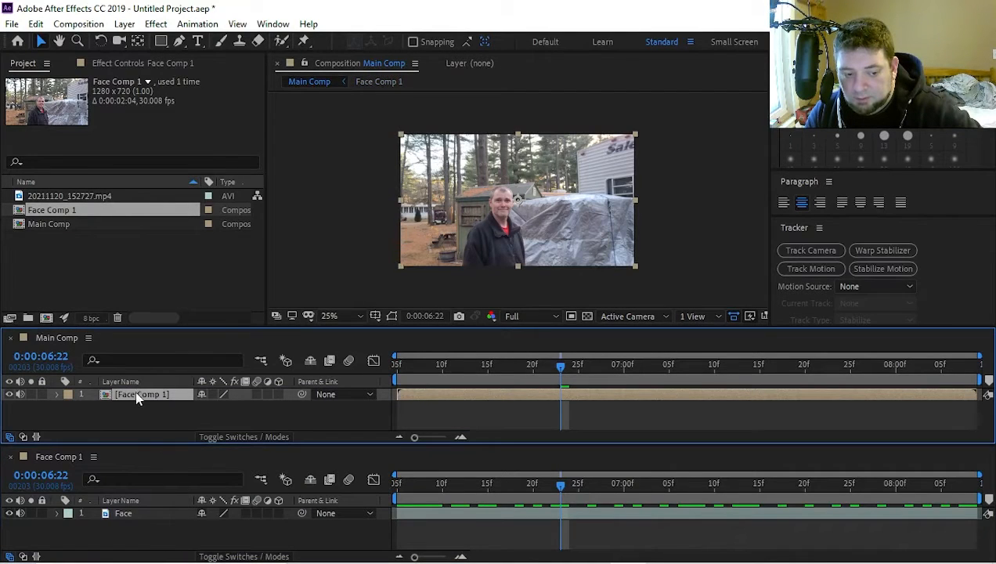
left_click_drag(205, 329, 213, 247)
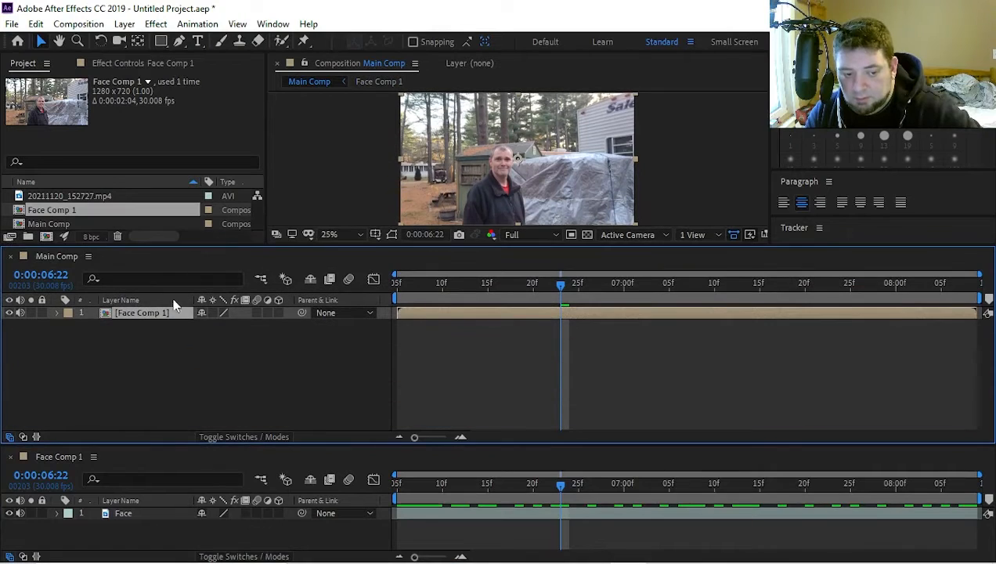
Step: Reveal Anchor Point, Position and Rotation on the Face Comp 1 layer and the keyframed properties on the nested Face layer
key("p")
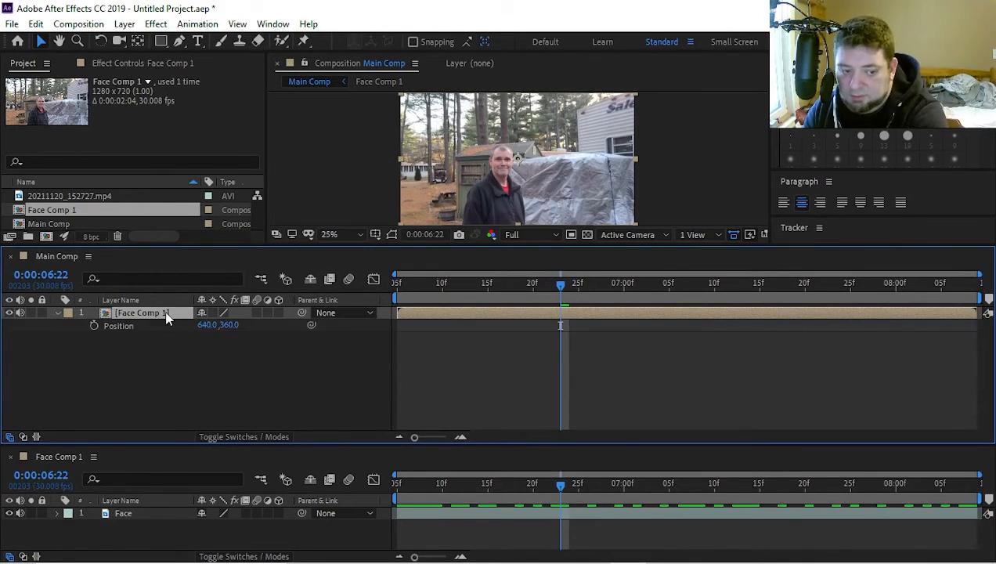
key("shift+r")
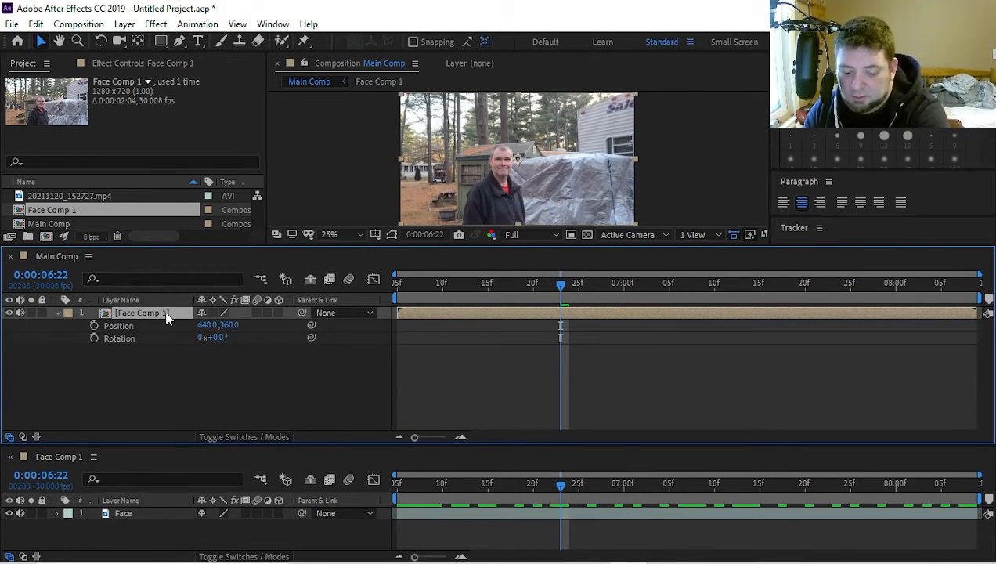
key("shift+a")
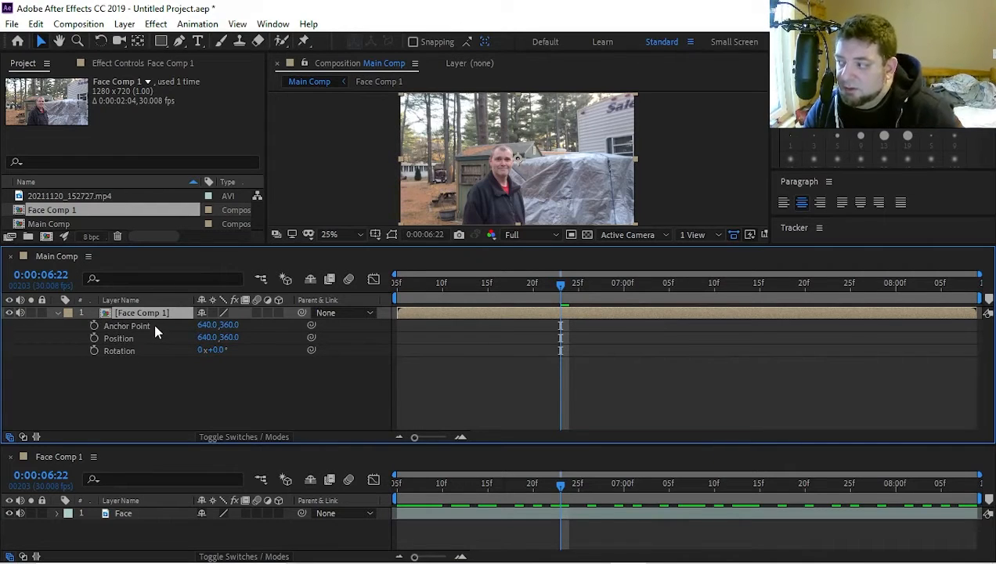
left_click(56, 513)
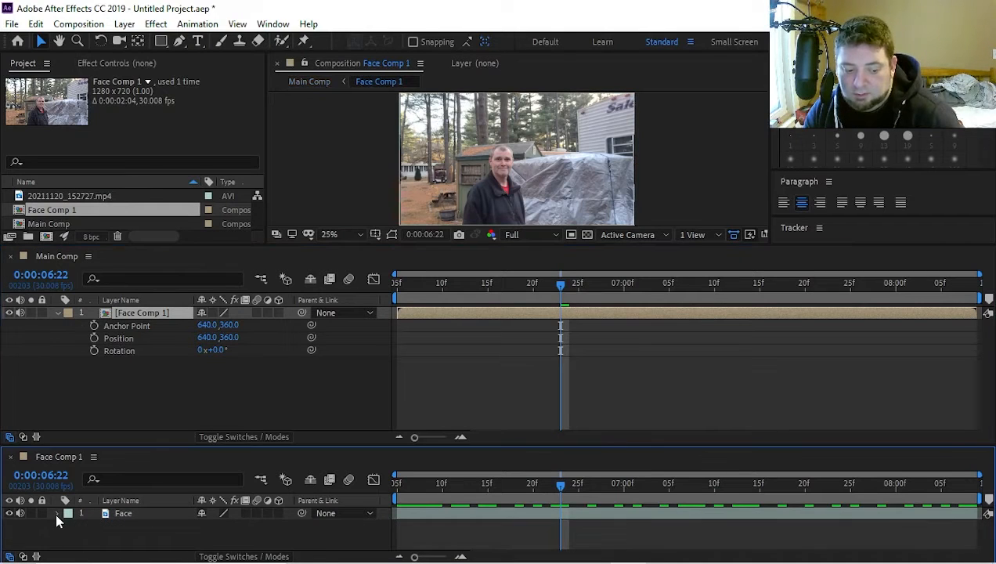
scroll(104, 529, "down", 5)
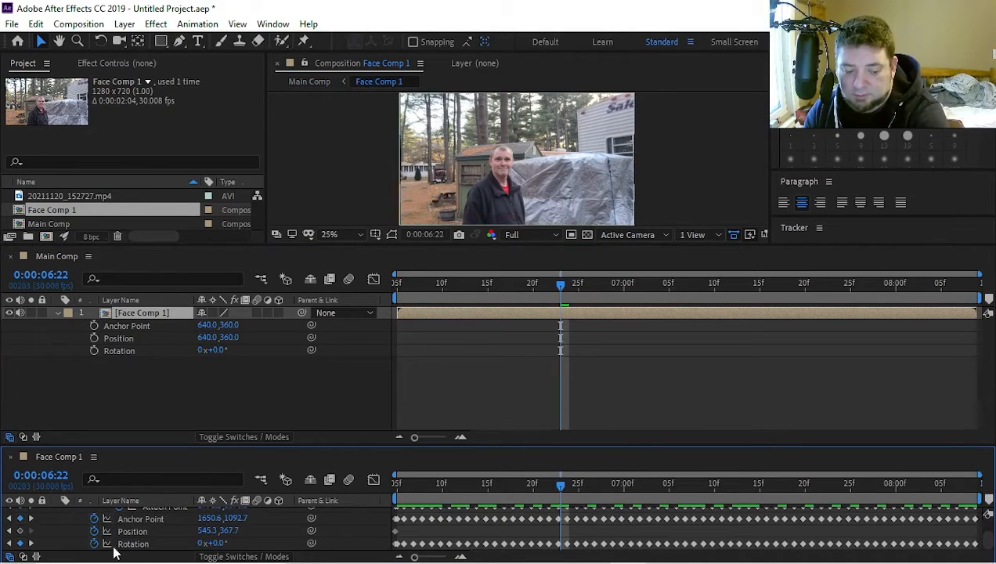
left_click_drag(334, 447, 332, 414)
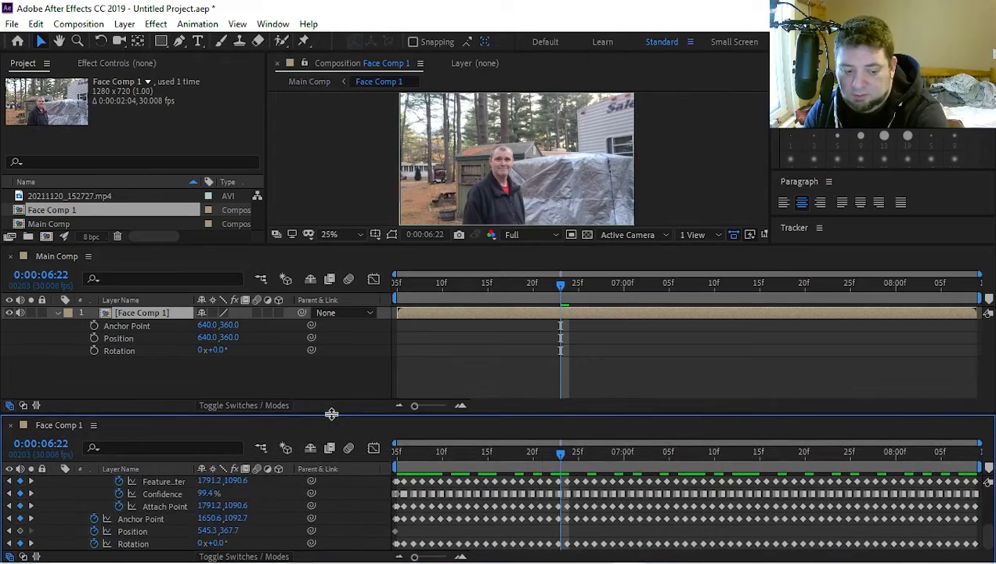
Step: Link the Face Comp 1 layer's Anchor Point by expression to the nested Face layer's Position
left_click(312, 325)
left_click_drag(314, 328, 100, 325)
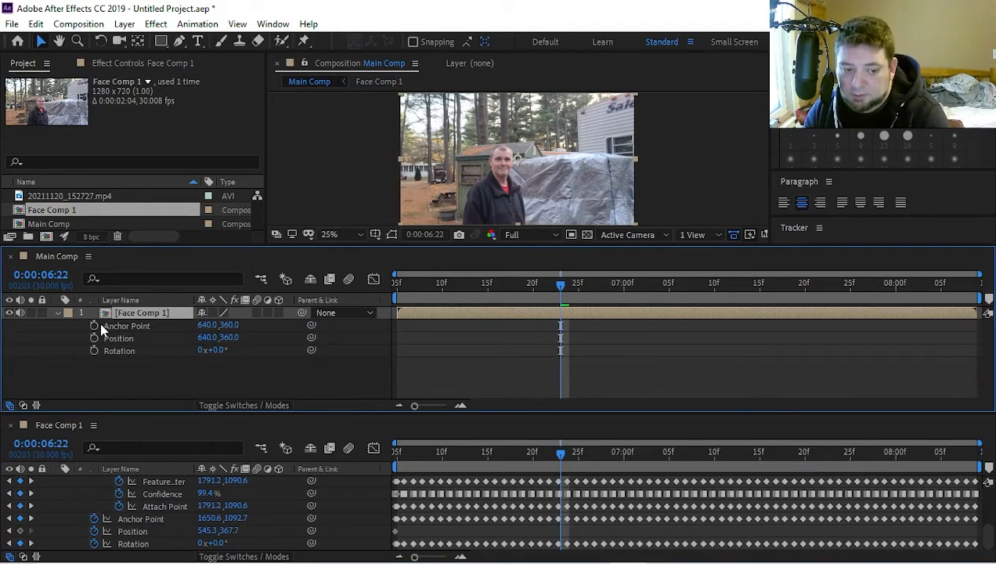
left_click(94, 326, "alt")
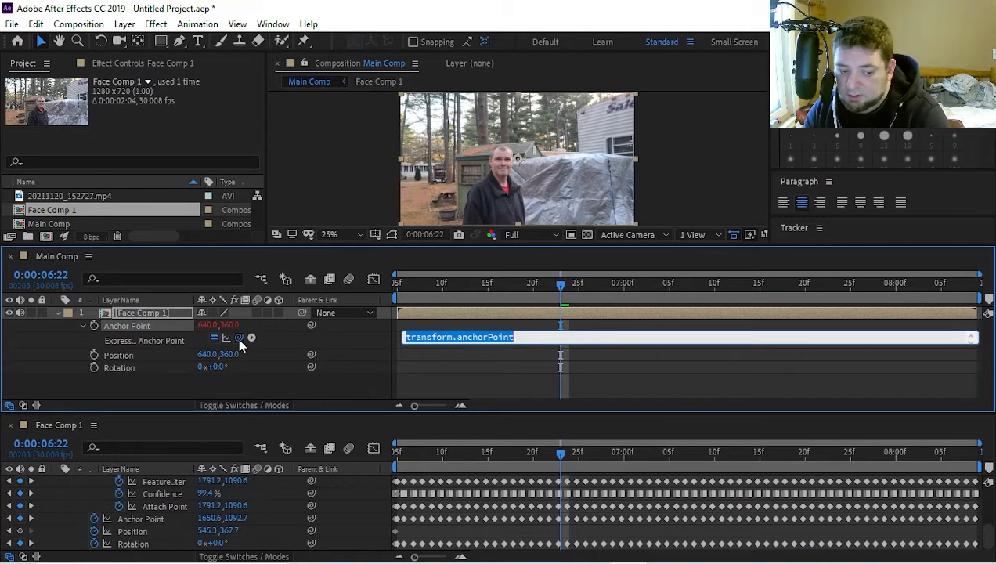
left_click_drag(237, 337, 133, 531)
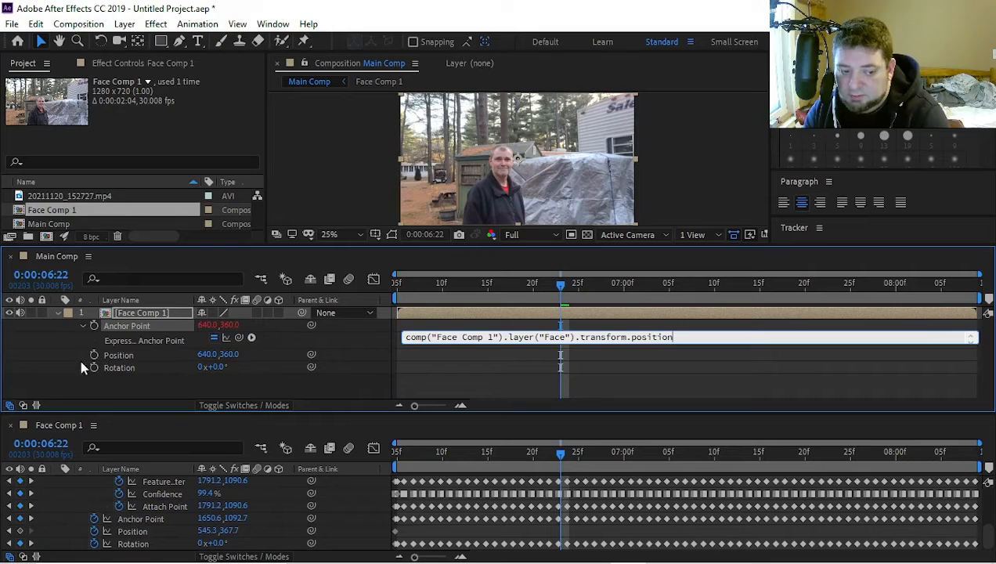
Step: Link the Face Comp 1 layer's Position by expression to the nested Face layer's Anchor Point
left_click(122, 355)
left_click(94, 355, "alt")
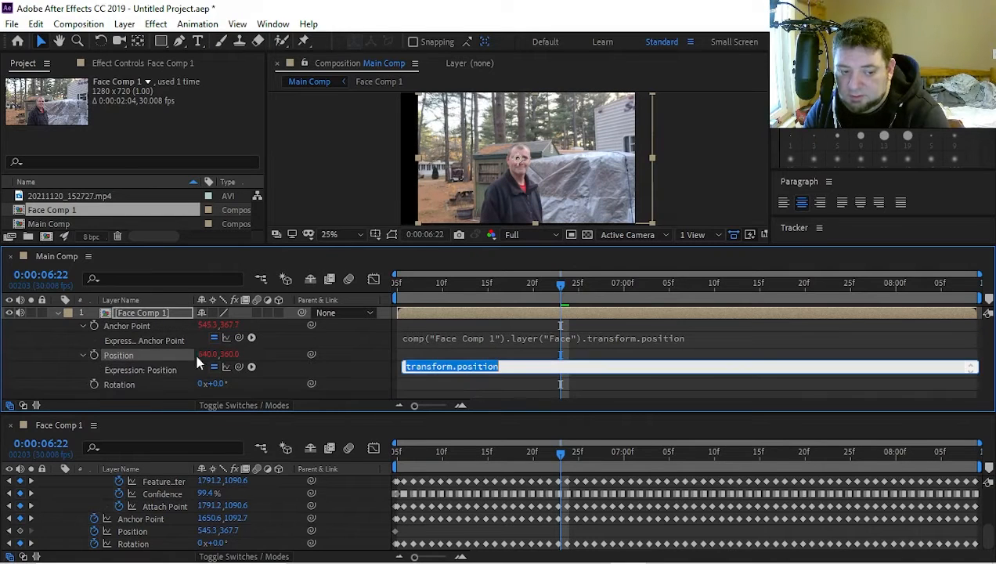
left_click_drag(202, 440, 151, 519)
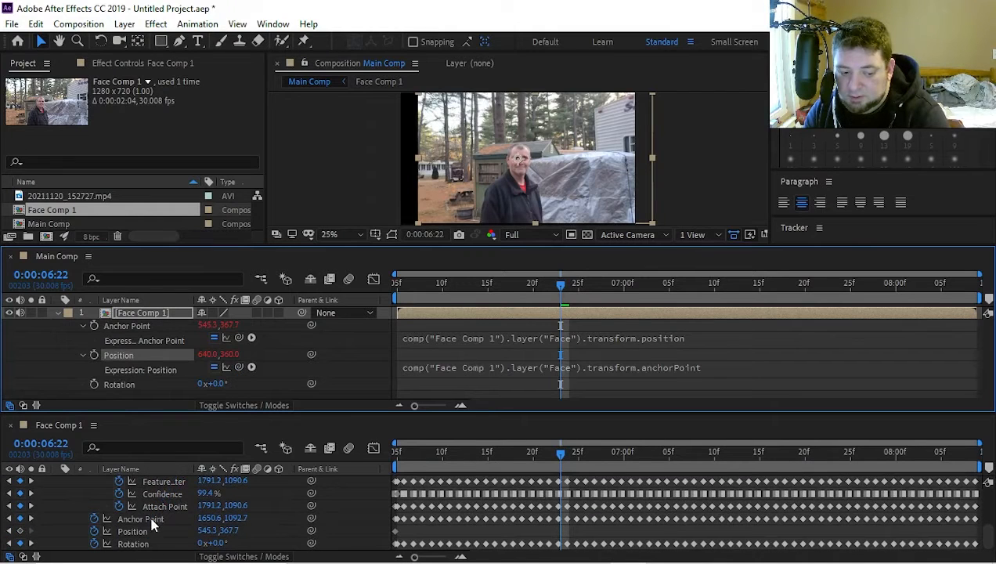
Step: Link the Face Comp 1 layer's Rotation by expression to the Face layer's Rotation and append a multiplication by -1
left_click(94, 384, "alt")
left_click_drag(239, 391, 130, 546)
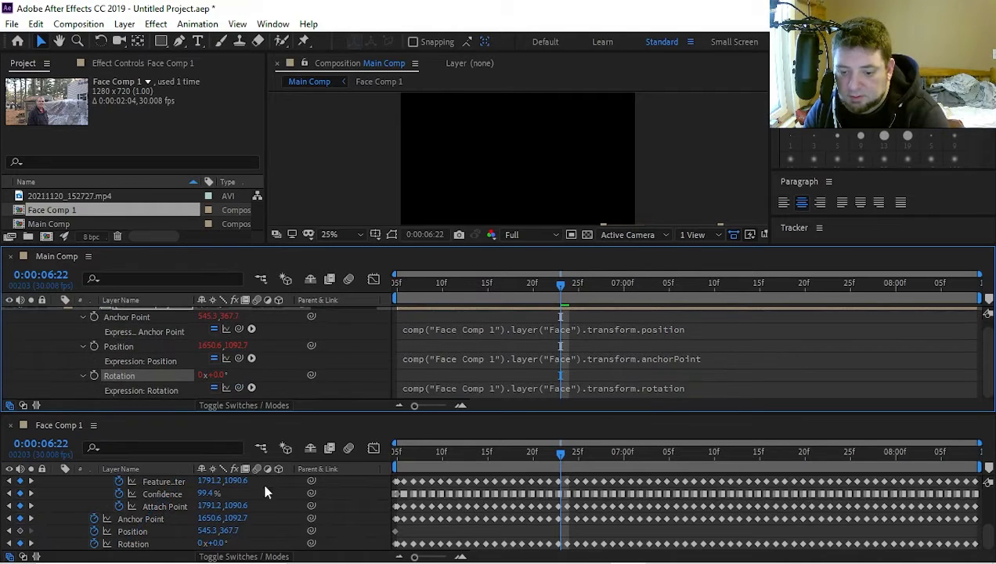
left_click(686, 388)
left_click(681, 381)
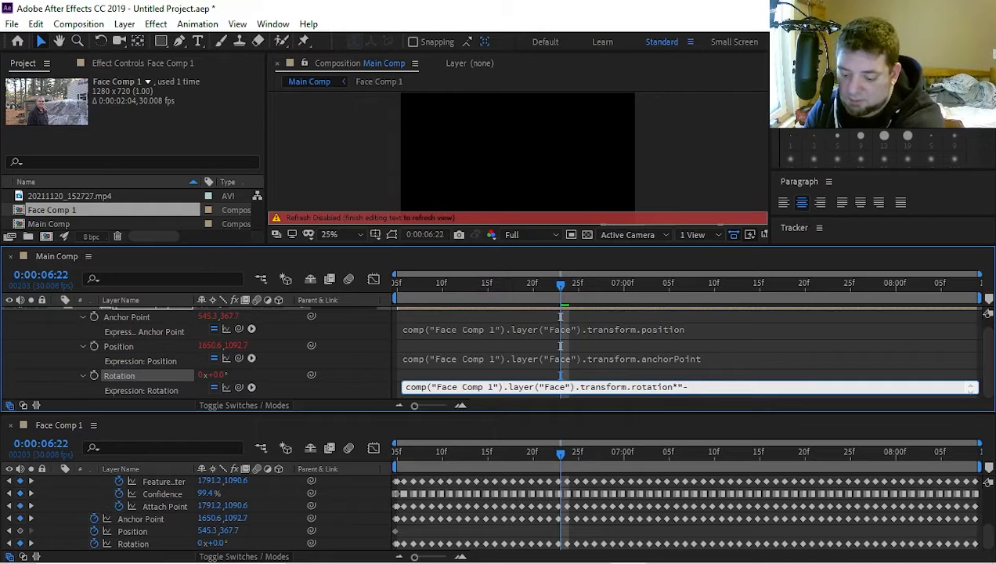
type("1")
key("KP_Enter")
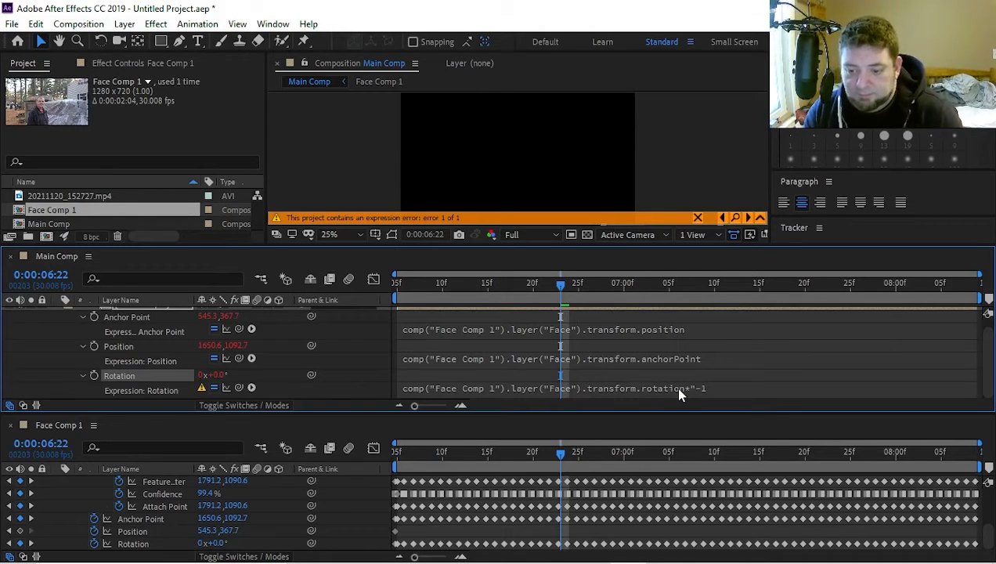
Step: Remove the stray quotation mark so the Rotation expression ends in rotation*-1, and scrub Main Comp to 0:00:07:02
left_click(695, 387)
left_click(688, 387)
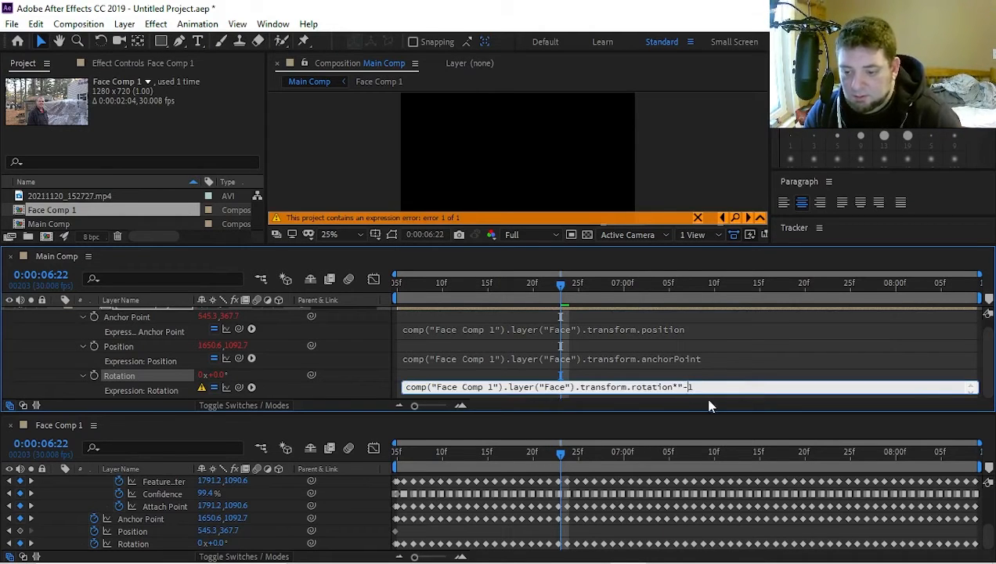
left_click(724, 357)
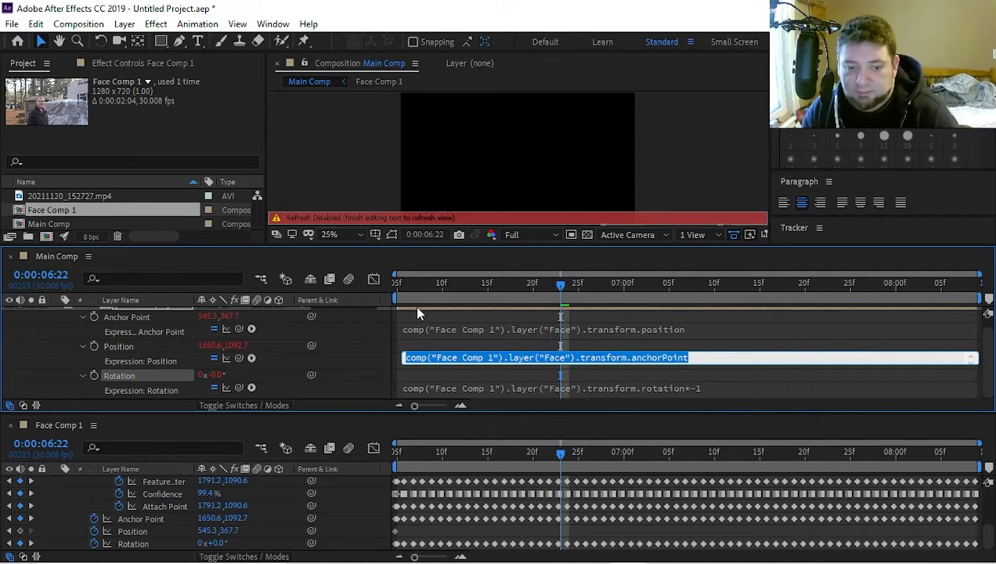
left_click(458, 268)
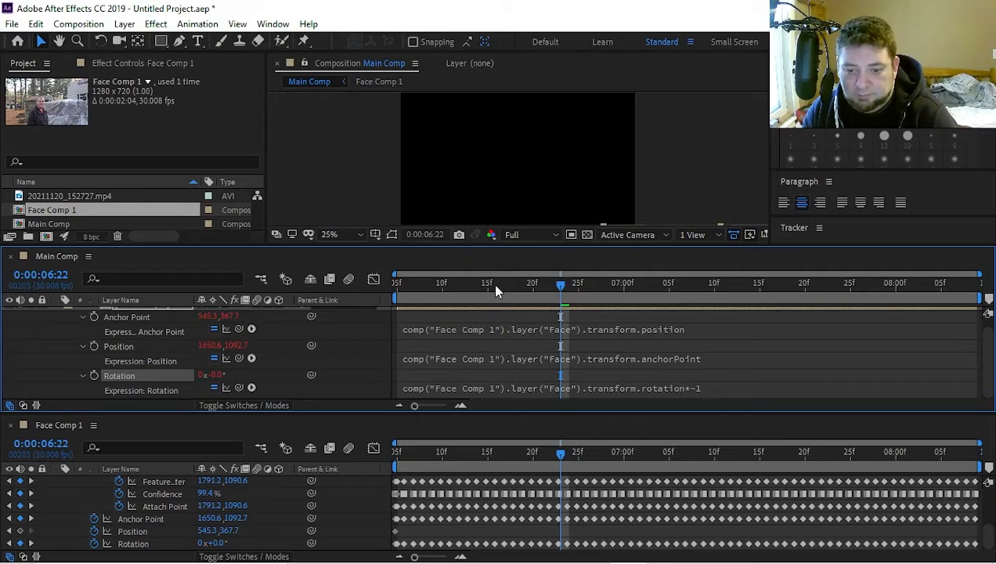
left_click_drag(495, 290, 650, 288)
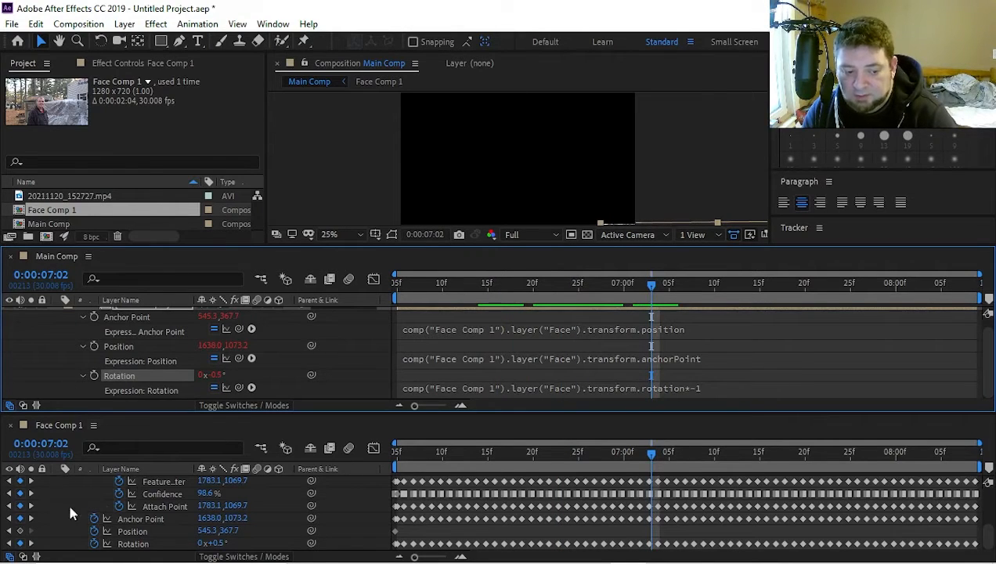
Step: Close the Face Comp 1 timeline, collapse the layer's properties in Main Comp and reduce the timeline's height
scroll(69, 506, "up", 5)
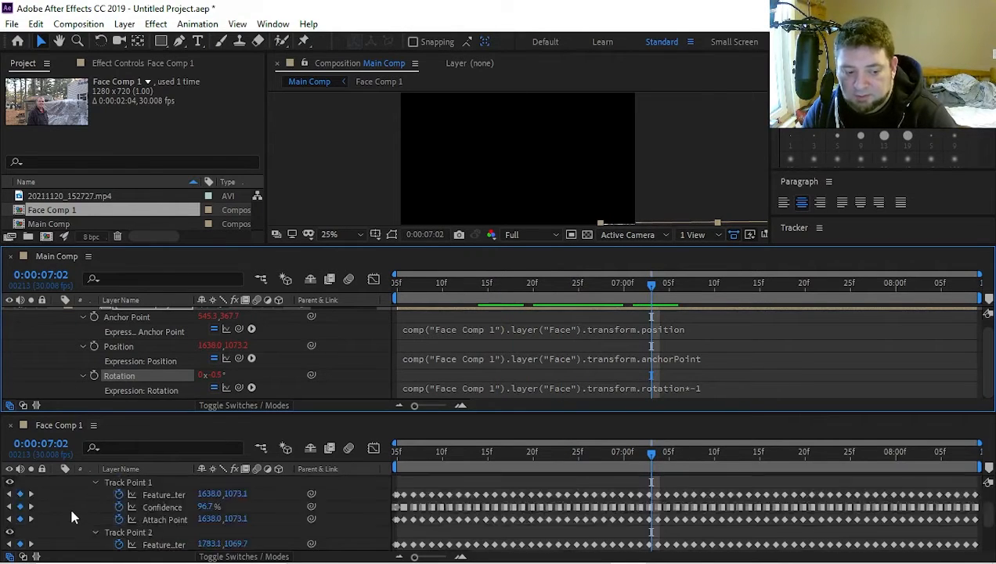
left_click(10, 425)
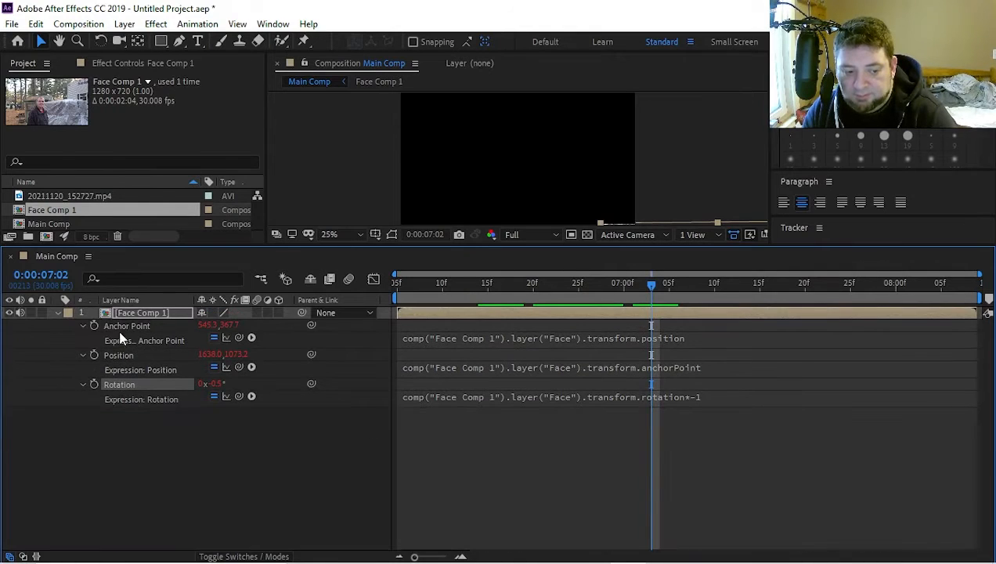
left_click(56, 312)
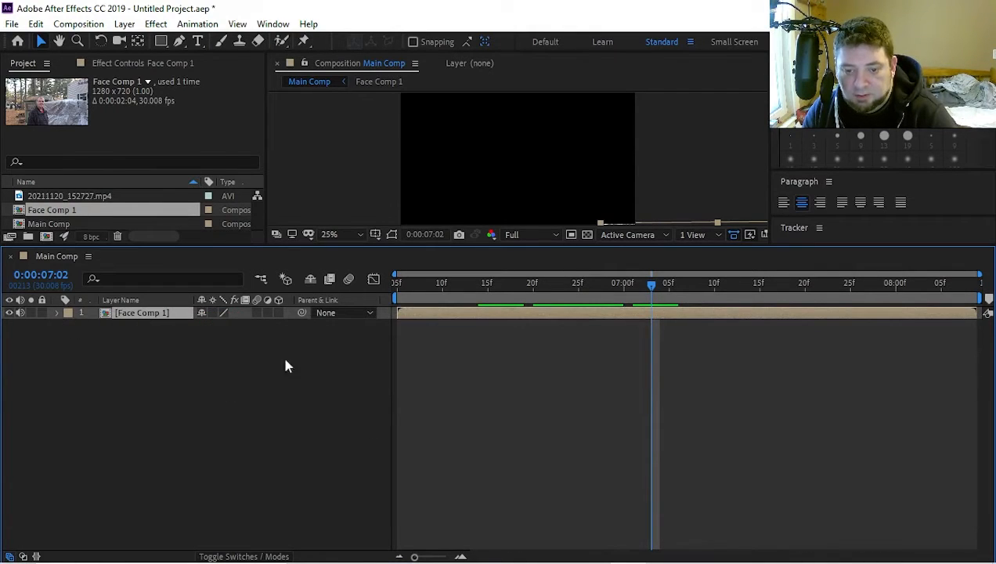
left_click_drag(434, 249, 437, 394)
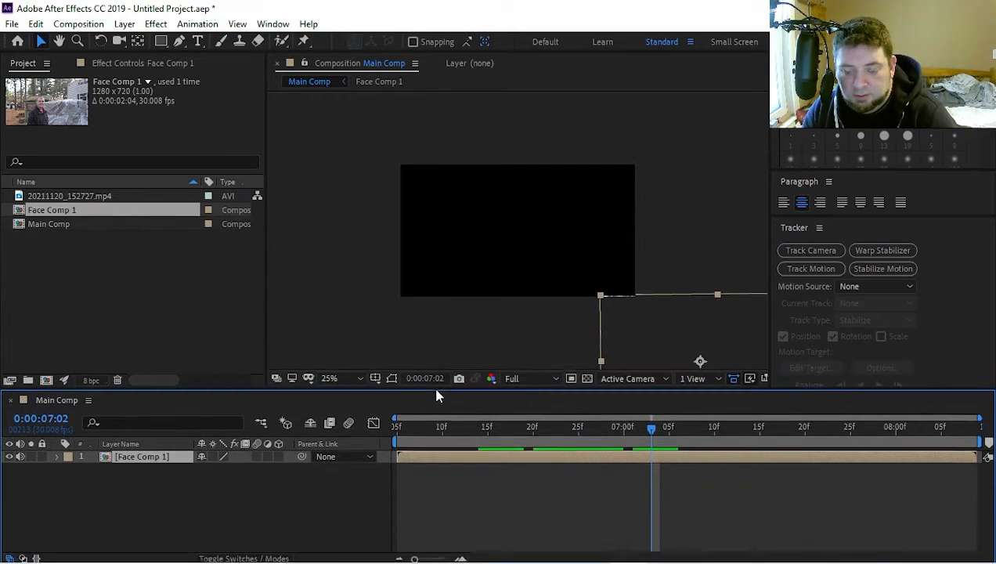
Step: Change Main Comp's composition settings to the UHD 4K 29.97 preset
right_click(337, 133)
left_click(364, 165)
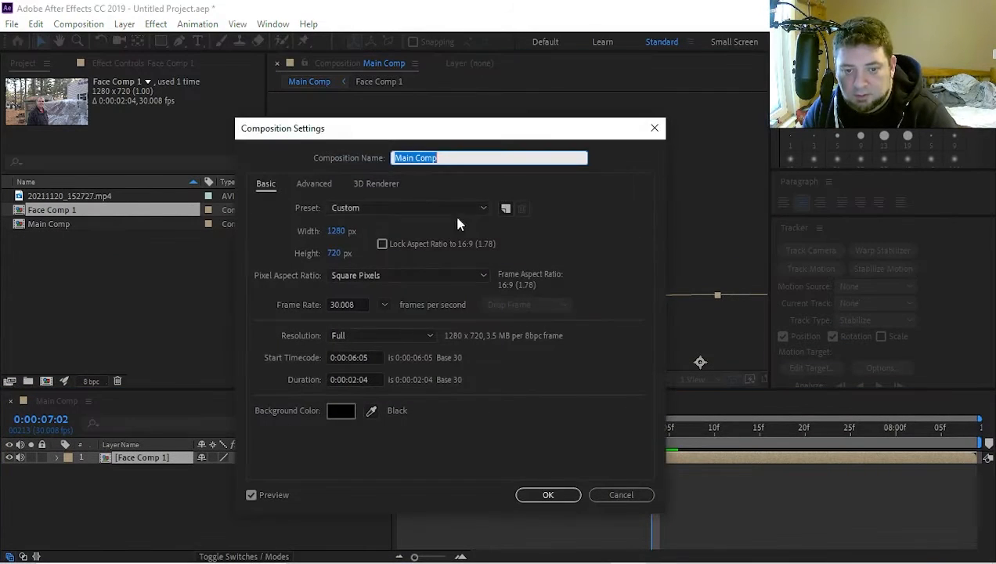
key("Tab")
left_click(387, 205)
left_click(388, 206)
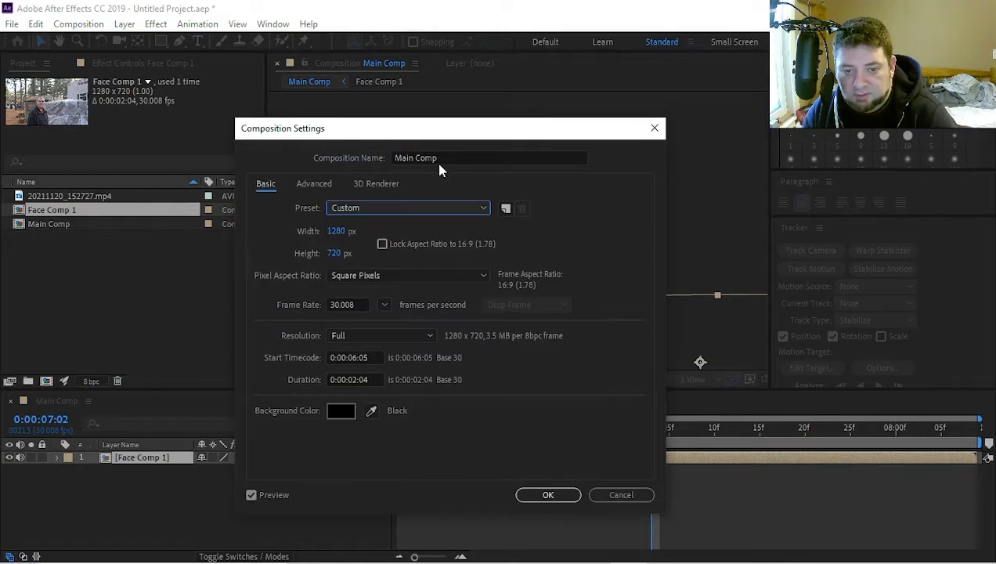
left_click(405, 207)
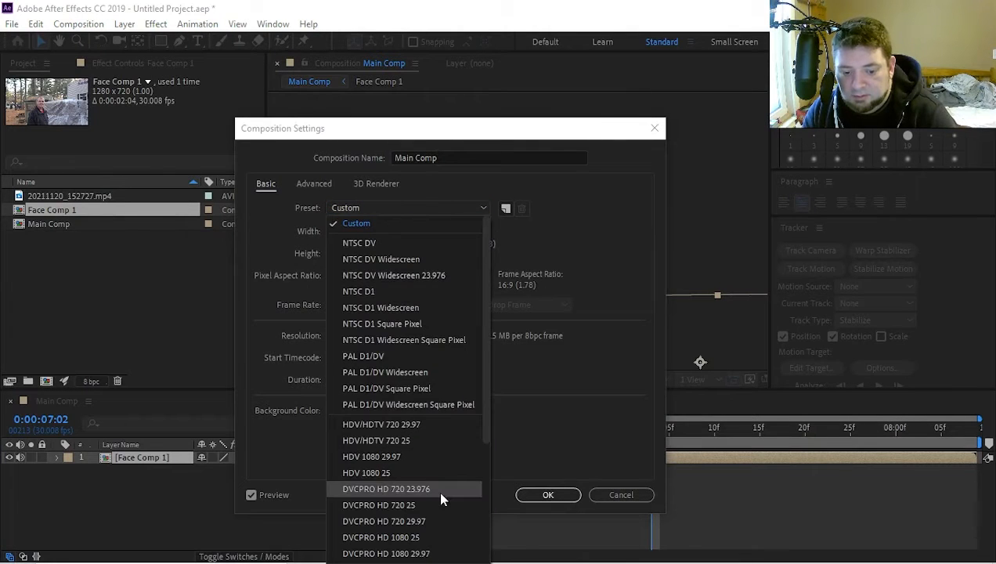
scroll(432, 525, "down", 4)
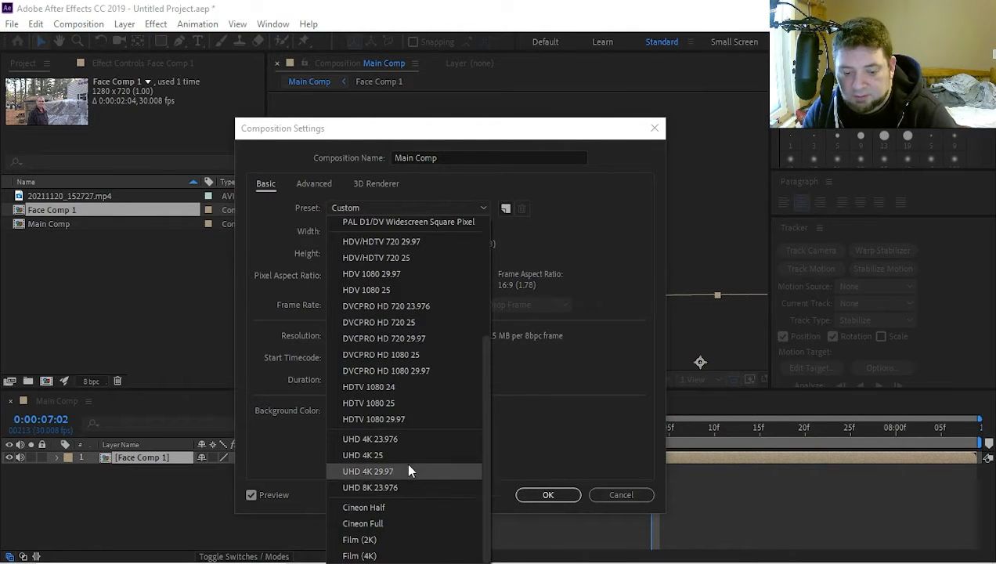
left_click(402, 477)
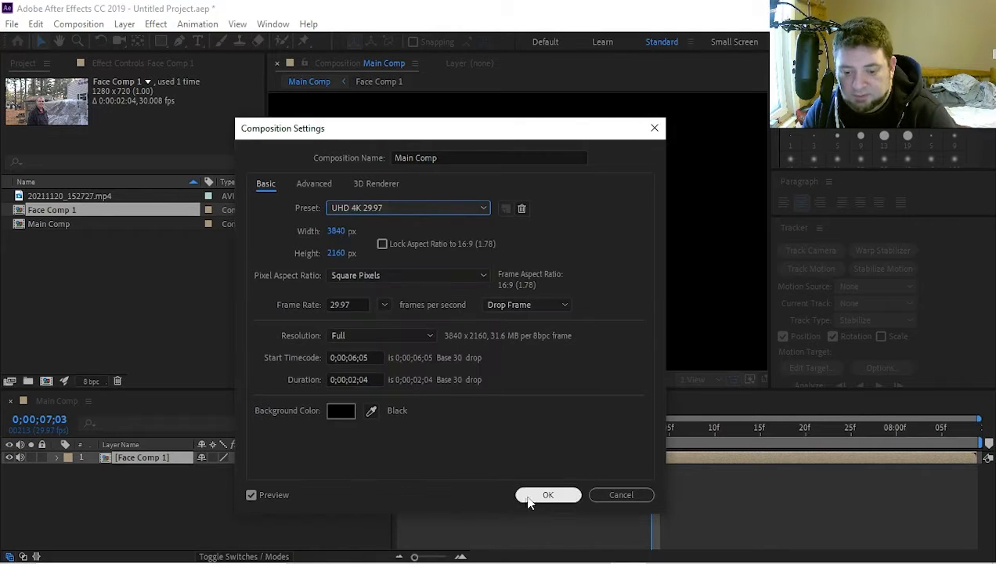
left_click(531, 496)
left_click(167, 466)
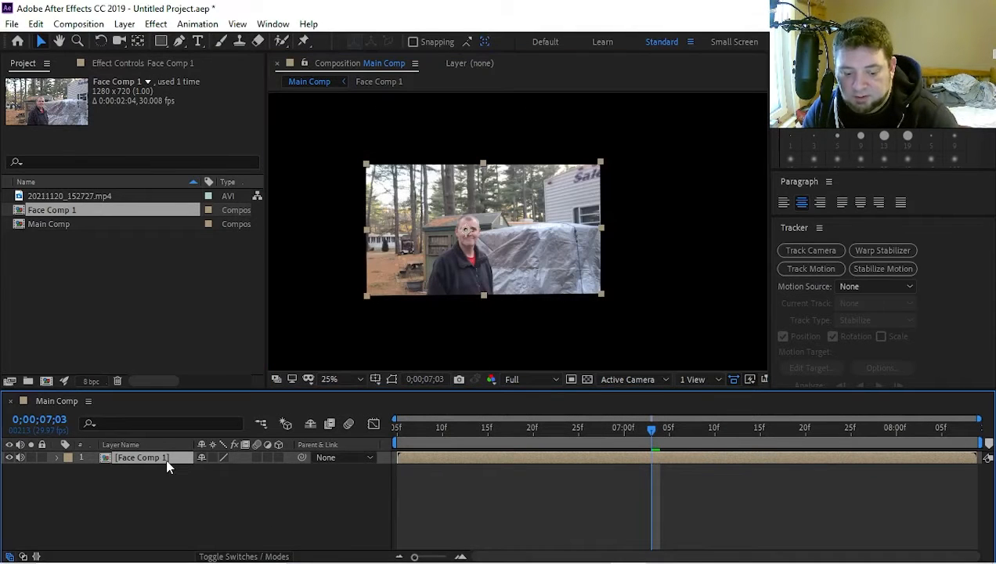
Step: Scale the Face Comp 1 layer up to 417% so the footage fills the Main Comp frame
key("s")
left_click_drag(234, 470, 384, 474)
scroll(537, 337, "down", 1)
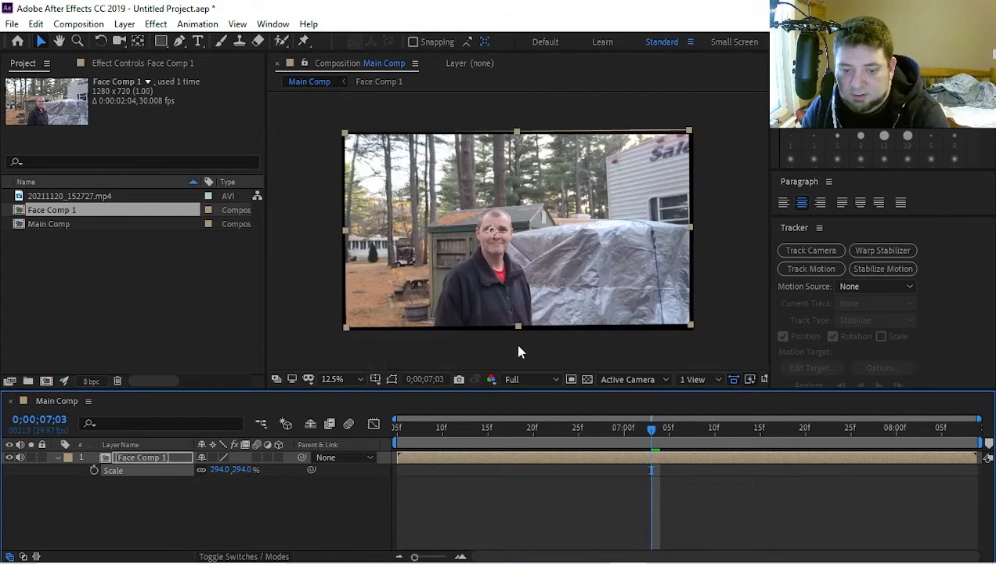
left_click_drag(237, 479, 333, 474)
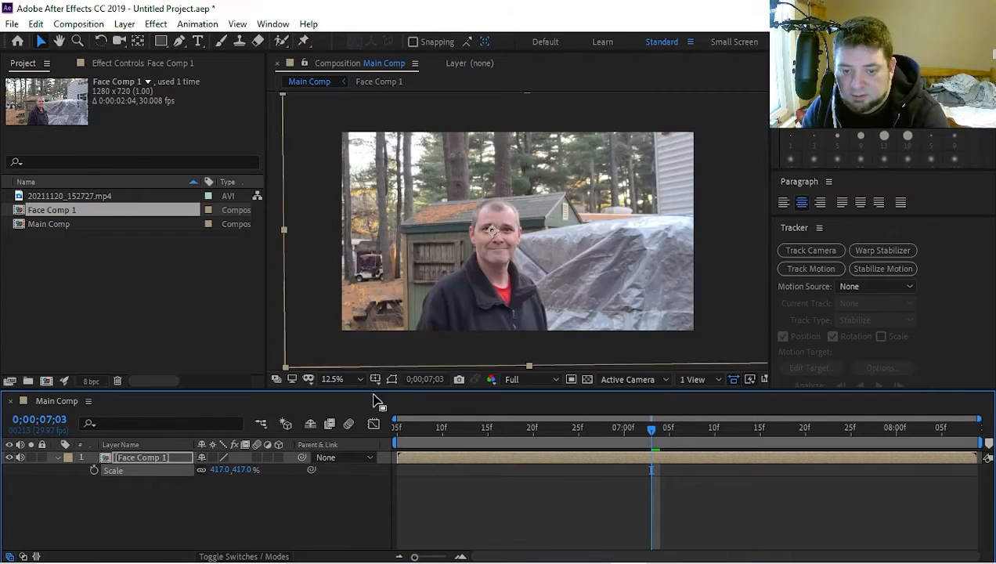
left_click_drag(443, 436, 263, 473)
left_click(224, 514)
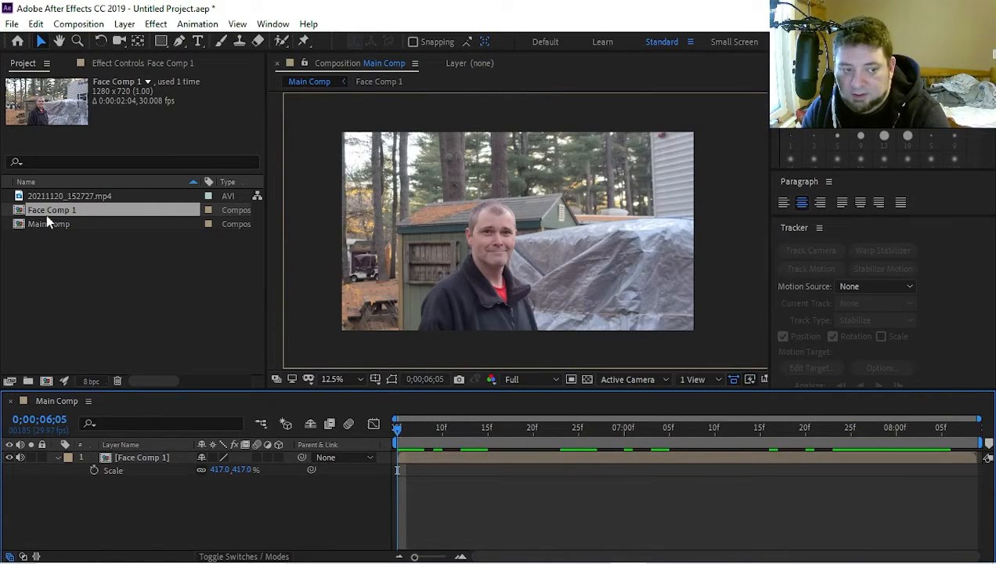
Step: Apply the Liquify effect to the Face Comp 1 layer
left_click(131, 459)
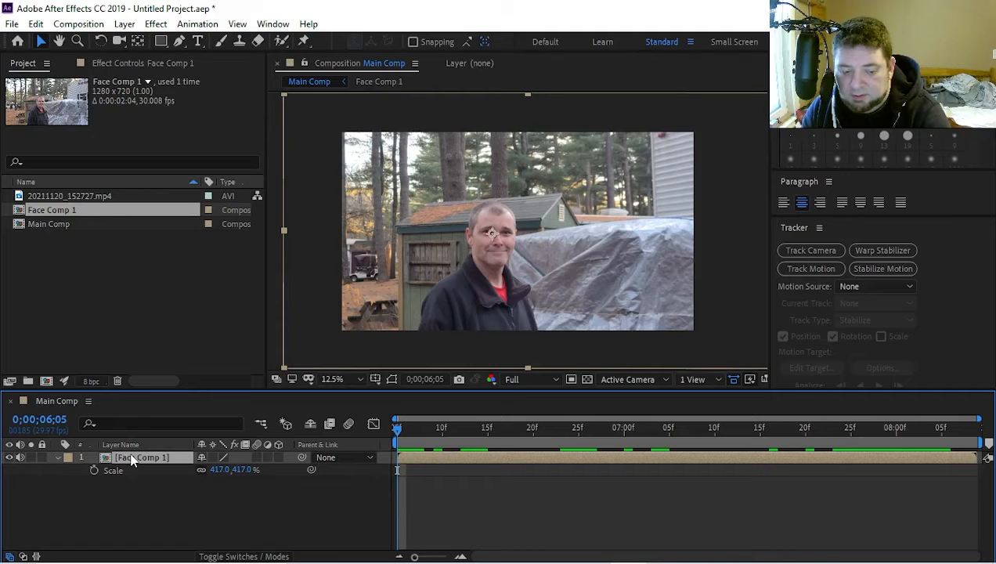
key("ctrl+space")
type("liq")
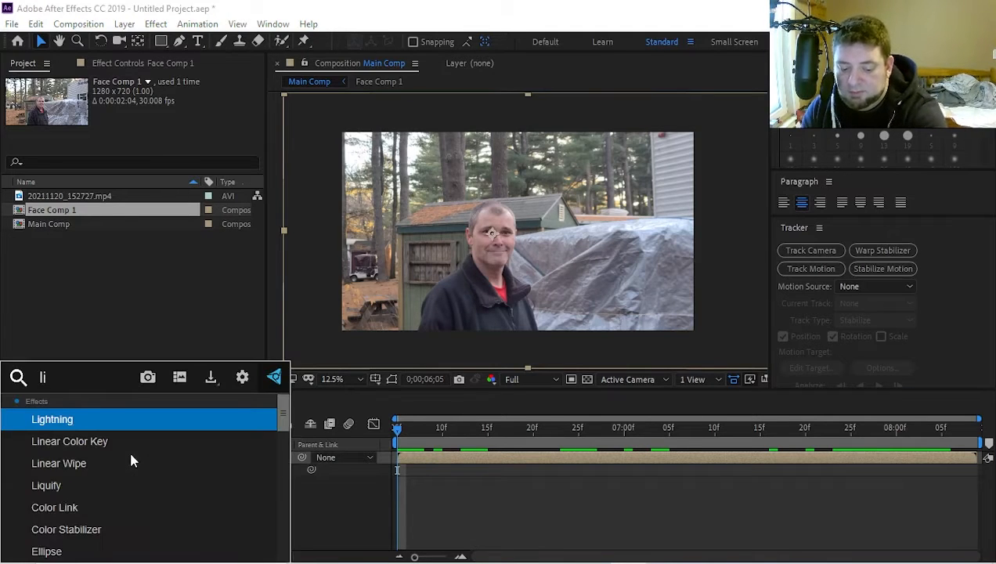
key("Return")
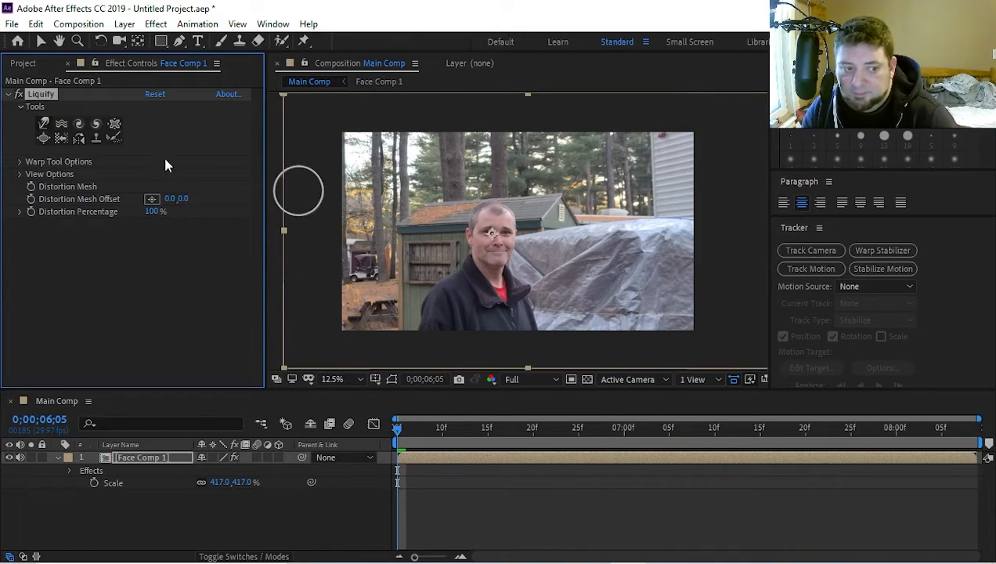
Step: Set the Liquify Warp tool's brush pressure to 80
left_click(19, 162)
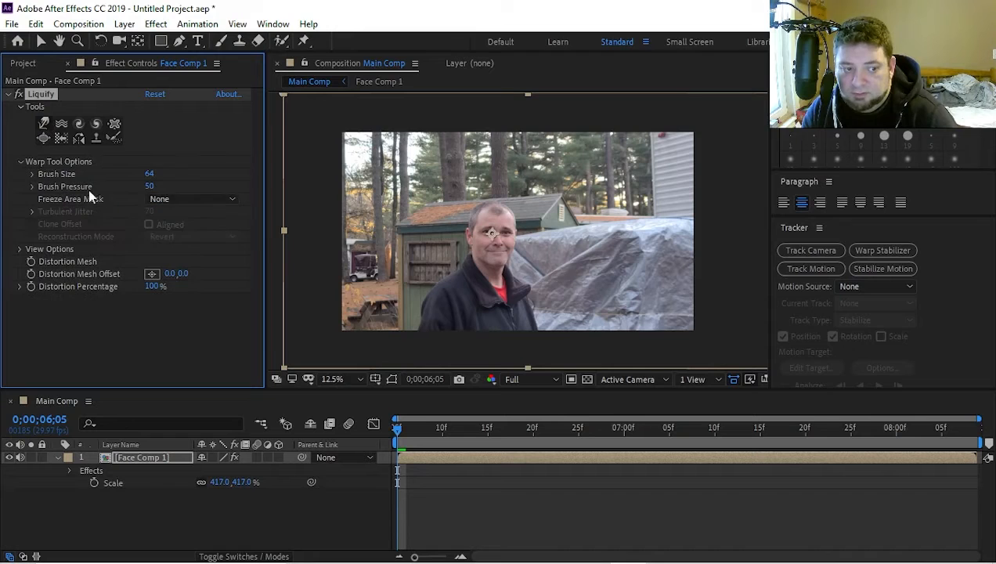
left_click(148, 185)
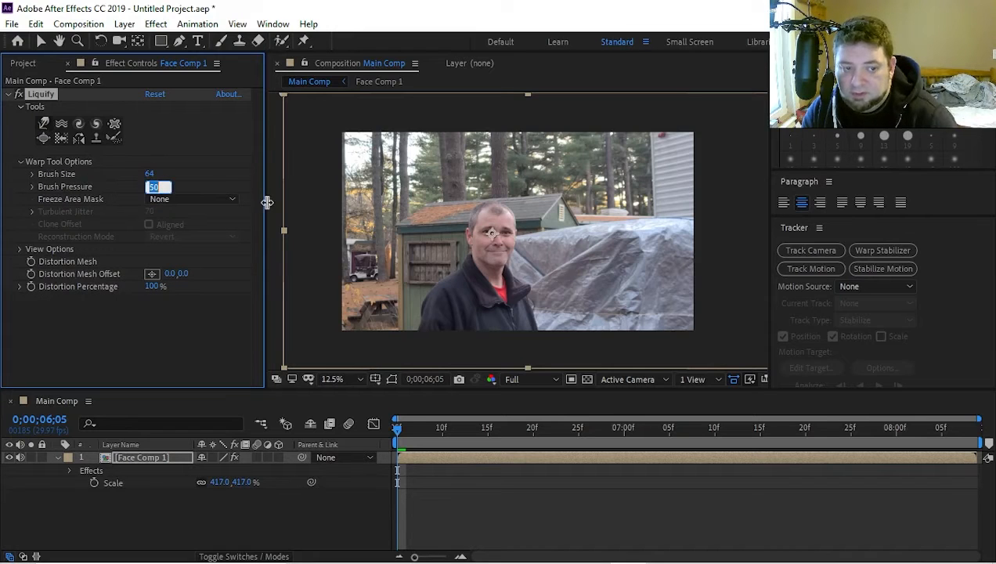
type("80")
key("Return")
Step: Go to 0;00;08;01 in Main Comp and set the Liquify Warp tool's brush size to 10
key("v")
key("period")
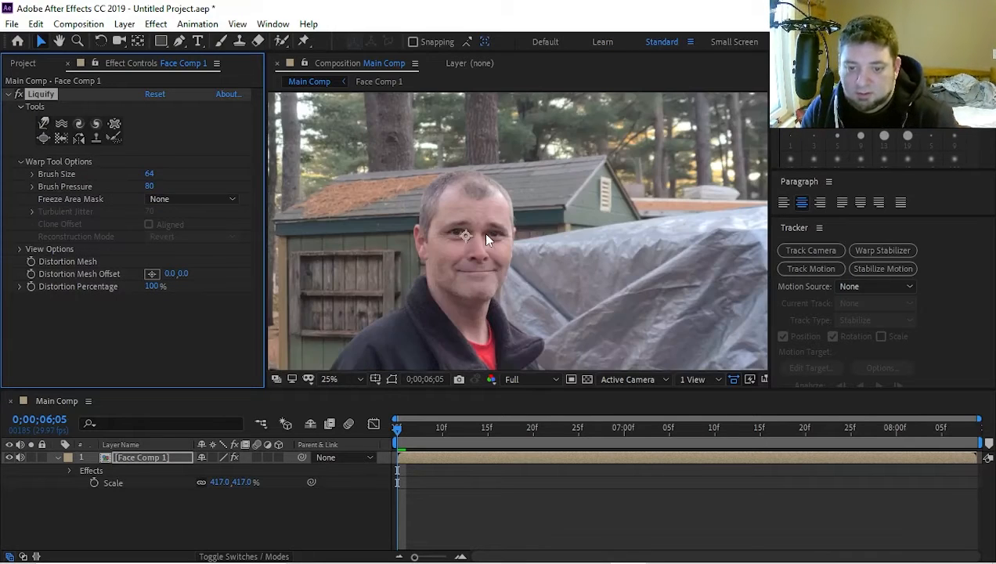
left_click_drag(842, 429, 905, 454)
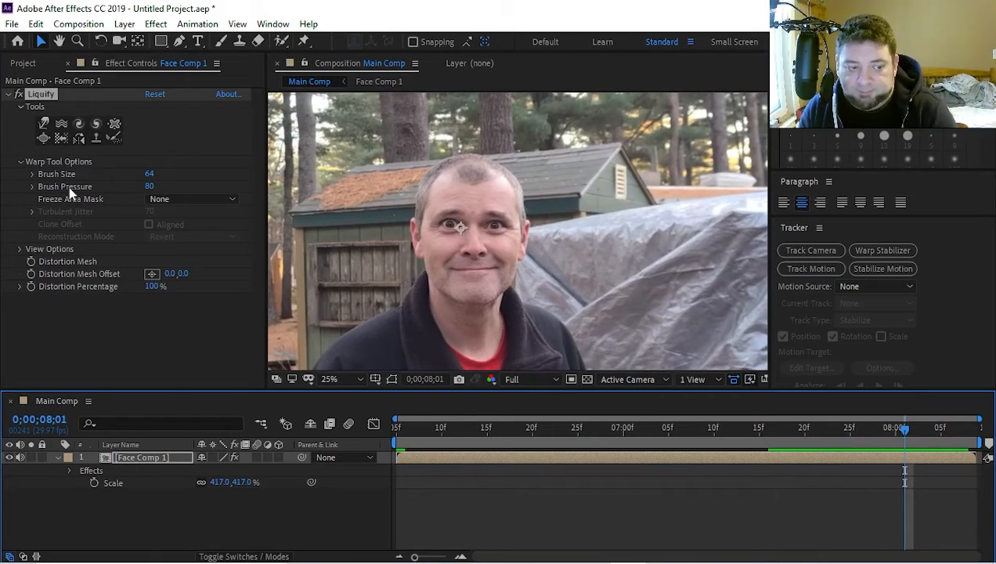
left_click(43, 123)
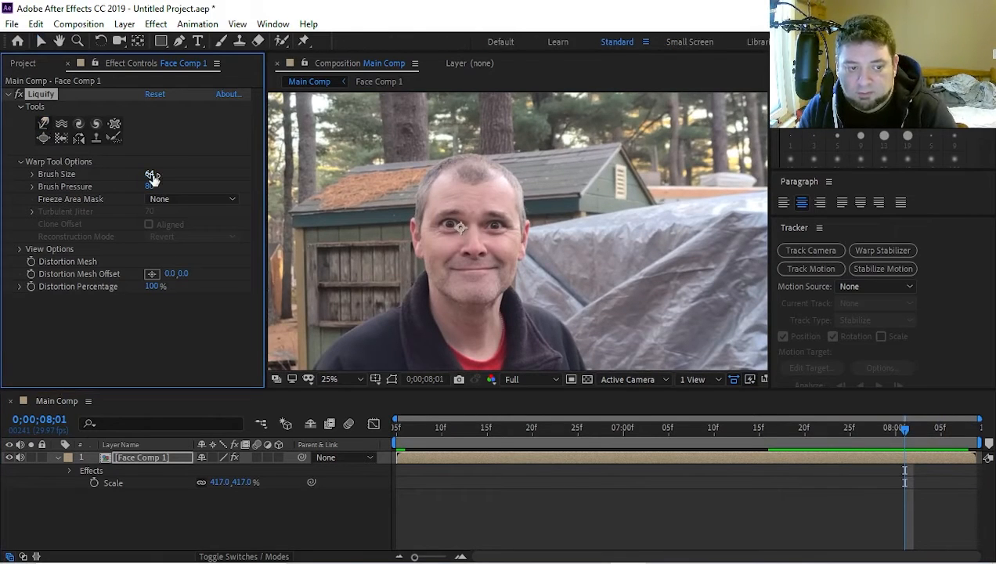
left_click_drag(130, 182, 134, 182)
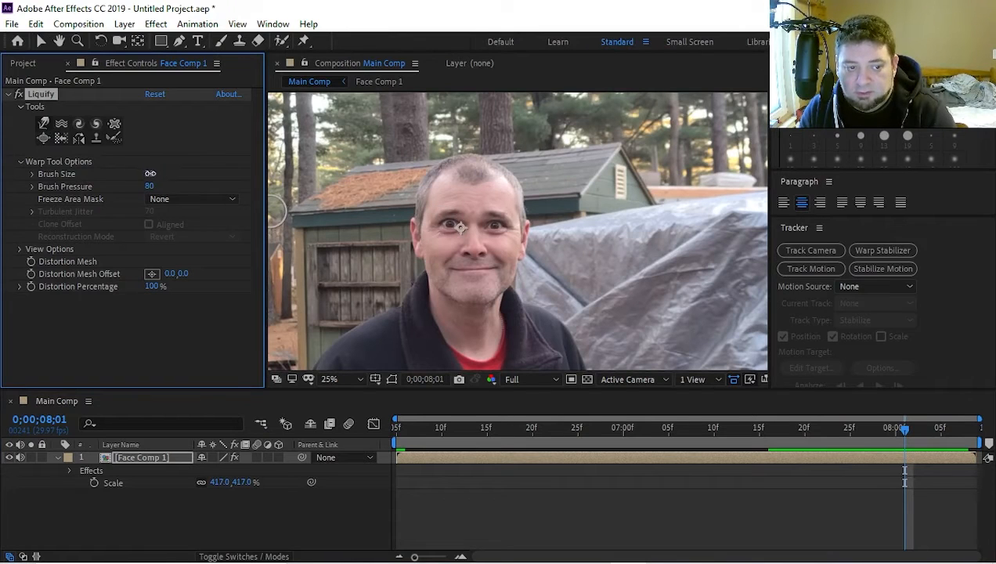
left_click_drag(151, 173, 137, 173)
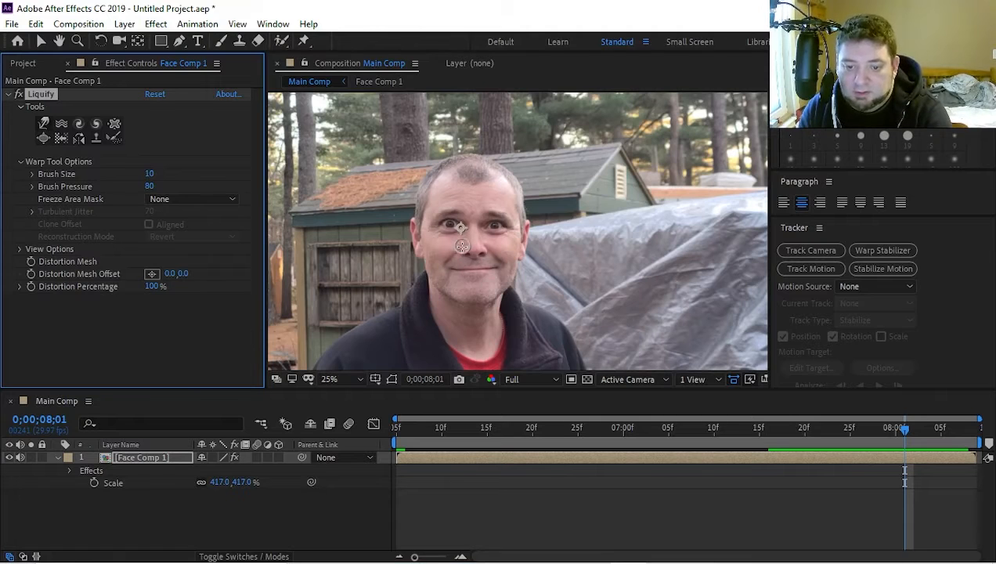
Step: Distort the man's face with Warp strokes around the nose, eyebrows, mouth corners, chin, forehead and eye
mouse_move(456, 255)
left_mouse_down()
mouse_move(450, 243)
mouse_move(502, 260)
mouse_move(483, 249)
mouse_move(496, 249)
left_mouse_up()
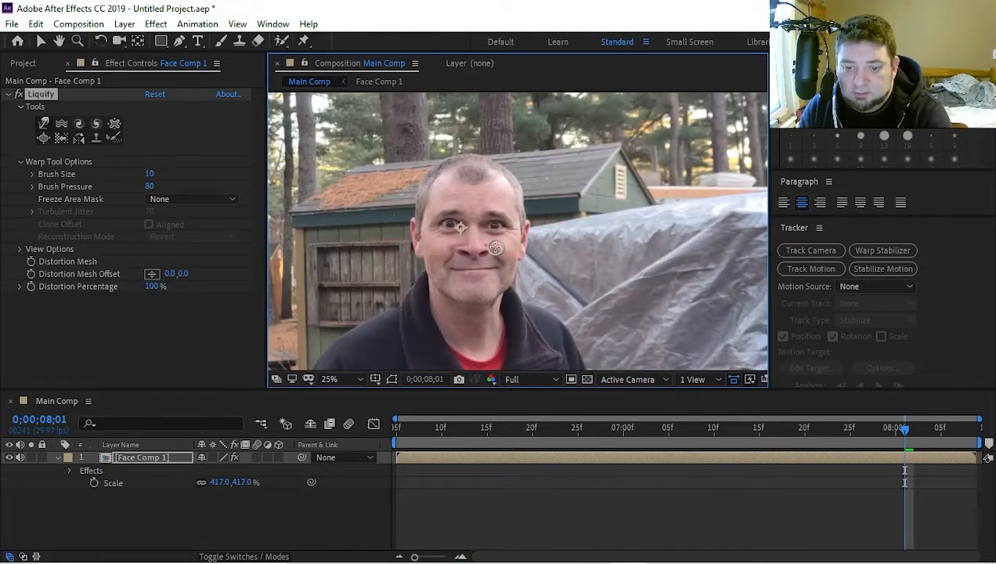
left_click_drag(454, 217, 441, 203)
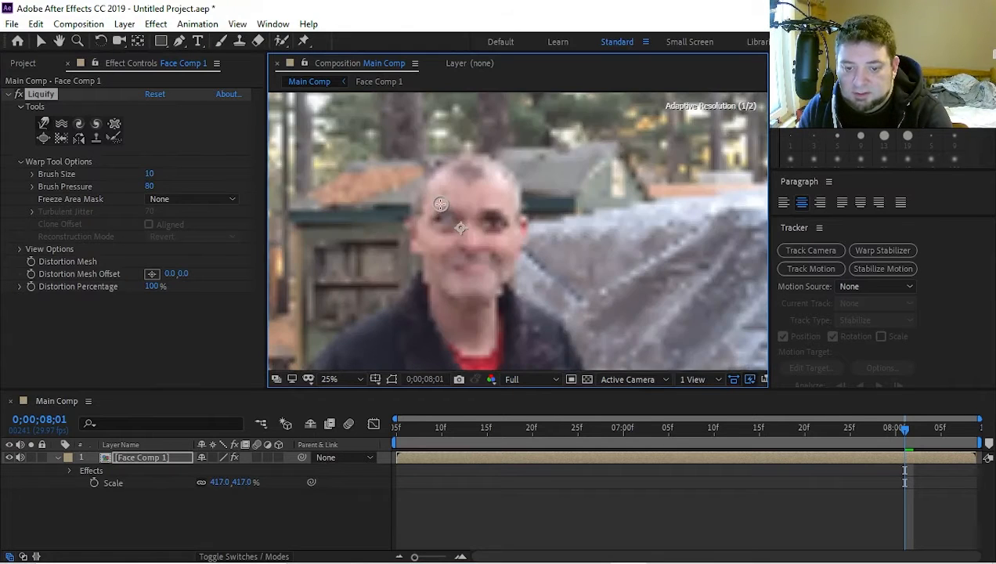
mouse_move(499, 220)
left_mouse_down()
mouse_move(480, 229)
mouse_move(449, 222)
mouse_move(493, 215)
left_mouse_up()
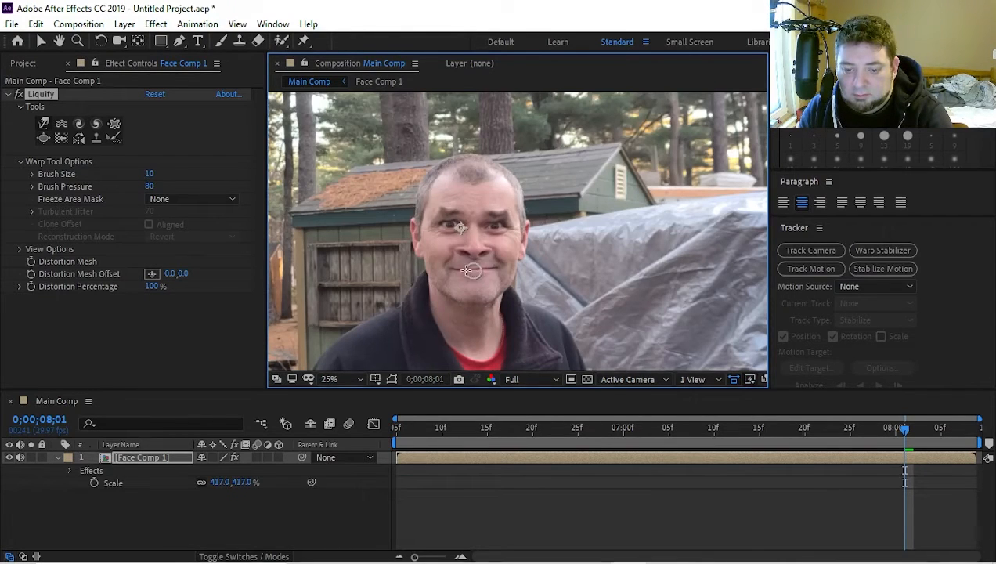
left_click_drag(444, 267, 430, 278)
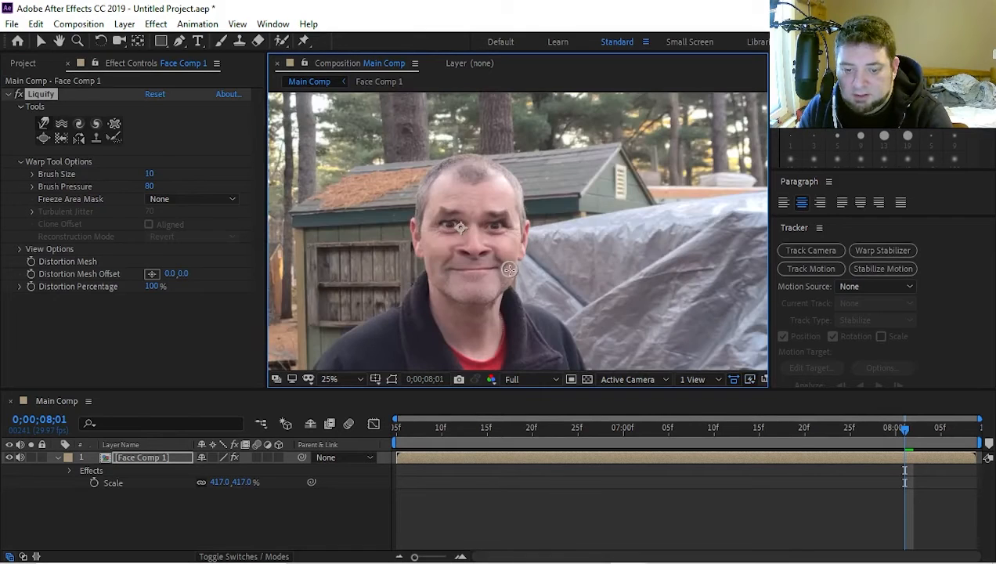
mouse_move(493, 264)
left_mouse_down()
mouse_move(455, 263)
mouse_move(502, 270)
left_mouse_up()
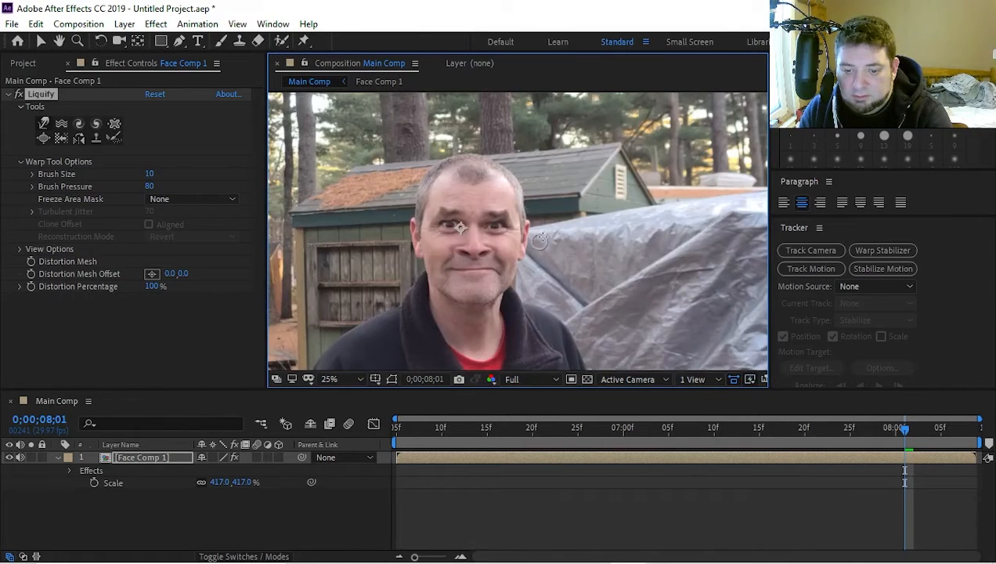
mouse_move(442, 264)
left_mouse_down()
mouse_move(439, 284)
mouse_move(470, 261)
left_mouse_up()
mouse_move(467, 297)
left_mouse_down()
mouse_move(461, 315)
mouse_move(486, 299)
mouse_move(490, 307)
left_mouse_up()
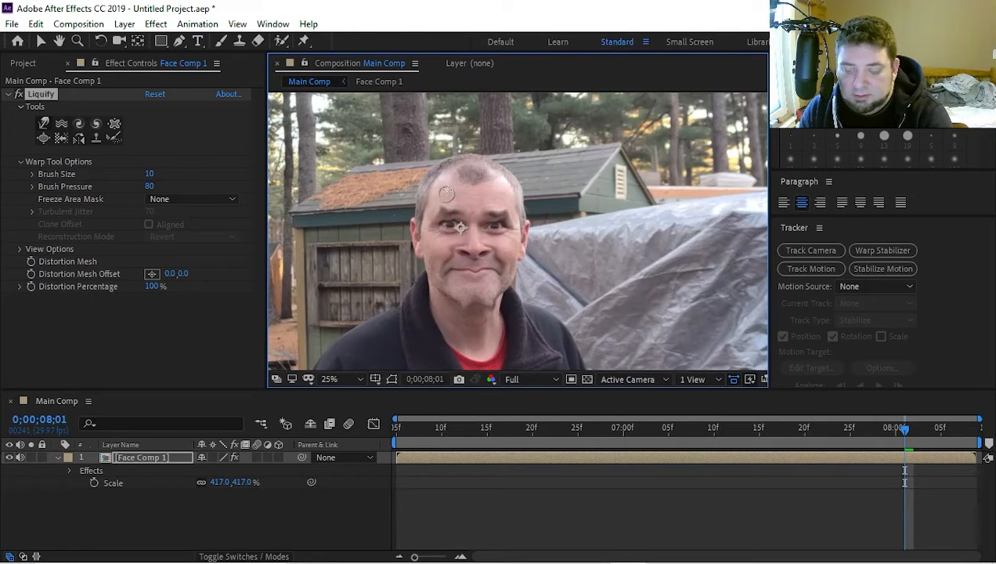
left_click_drag(445, 179, 439, 171)
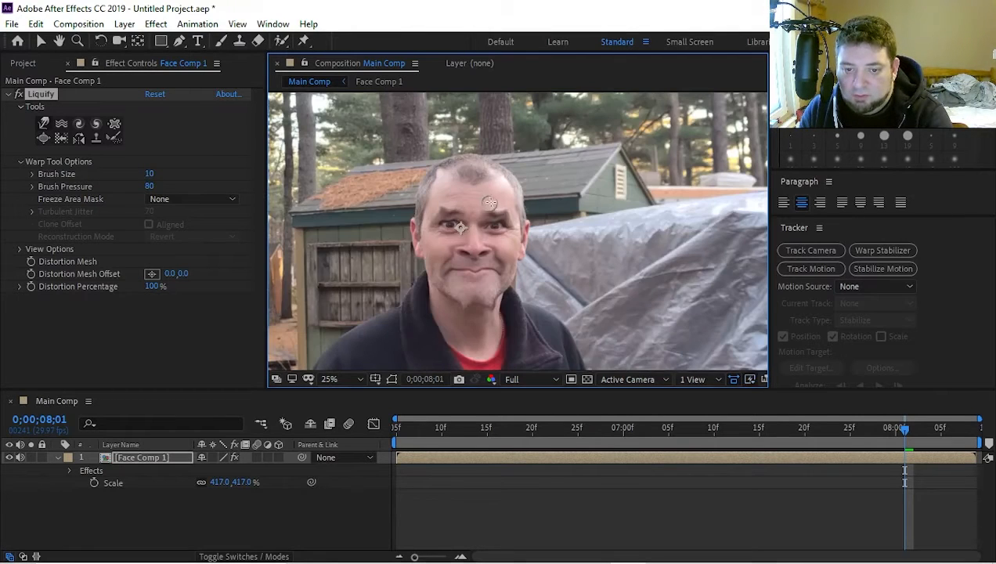
left_click_drag(497, 183, 502, 169)
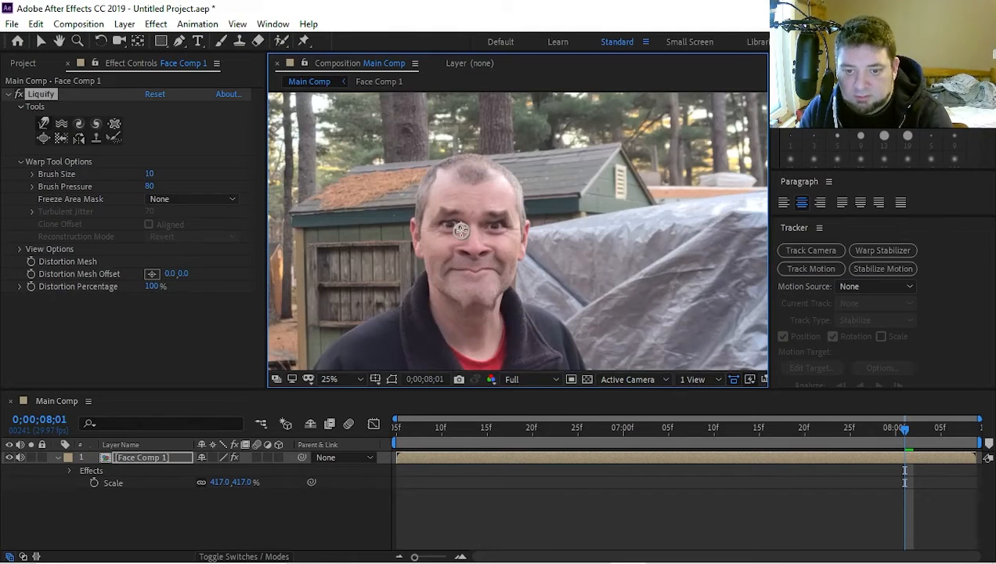
left_click_drag(461, 229, 439, 228)
Step: Use Liquify's Bloat tool on the man's nose and across his forehead
left_click(45, 138)
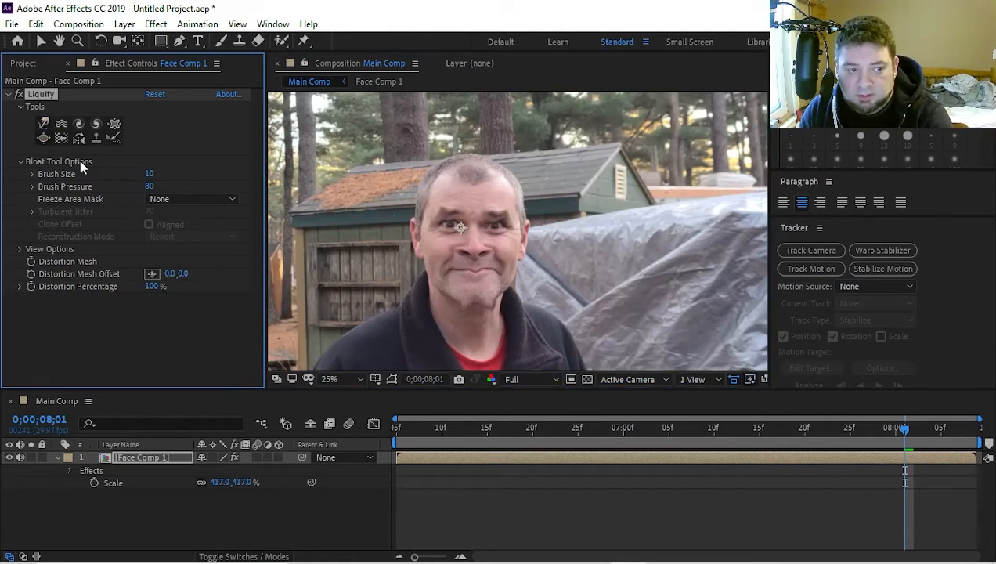
left_click(470, 250)
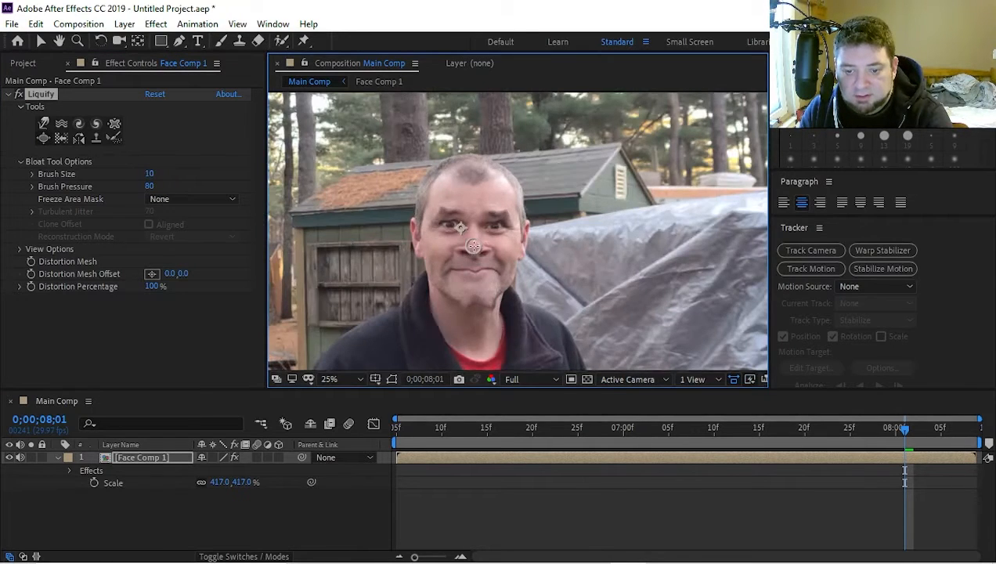
mouse_move(454, 186)
left_mouse_down()
mouse_move(451, 179)
mouse_move(501, 174)
left_mouse_up()
left_click_drag(440, 171, 438, 165)
left_click_drag(448, 170, 438, 164)
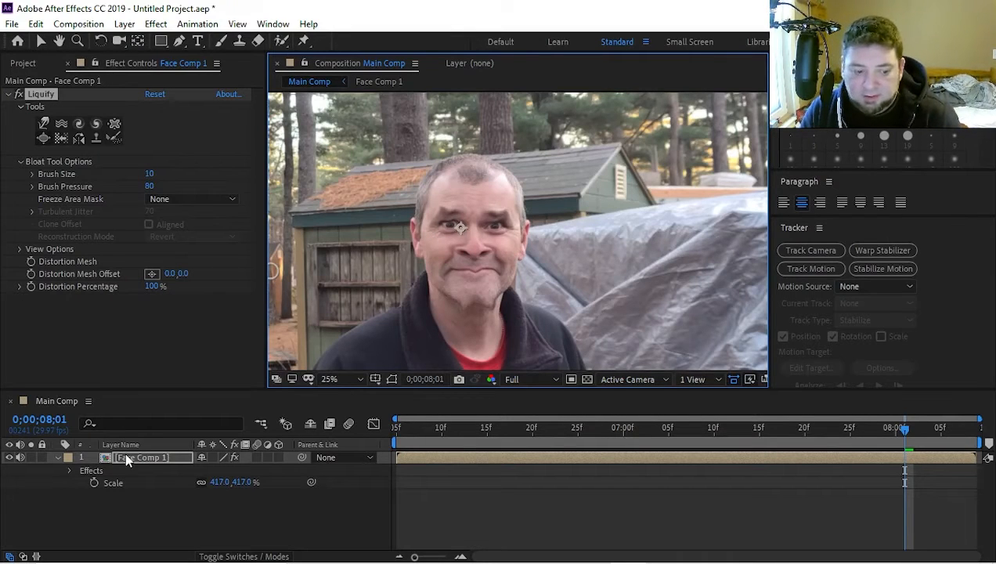
Step: Keyframe Liquify's Distortion Percentage at 100% at 0;00;08;03 and at 0% at 0;00;07;24
left_click(57, 457)
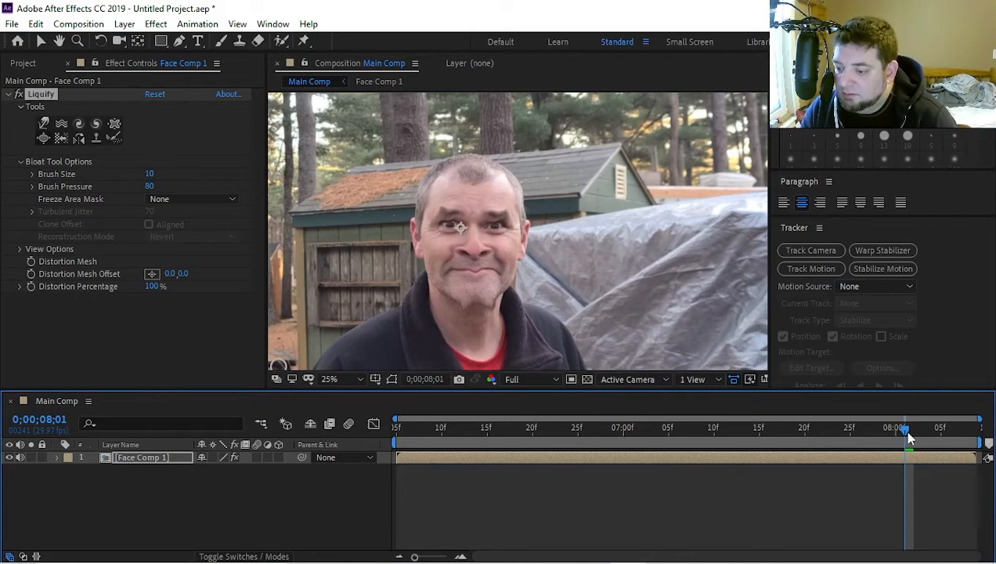
left_click_drag(912, 430, 925, 430)
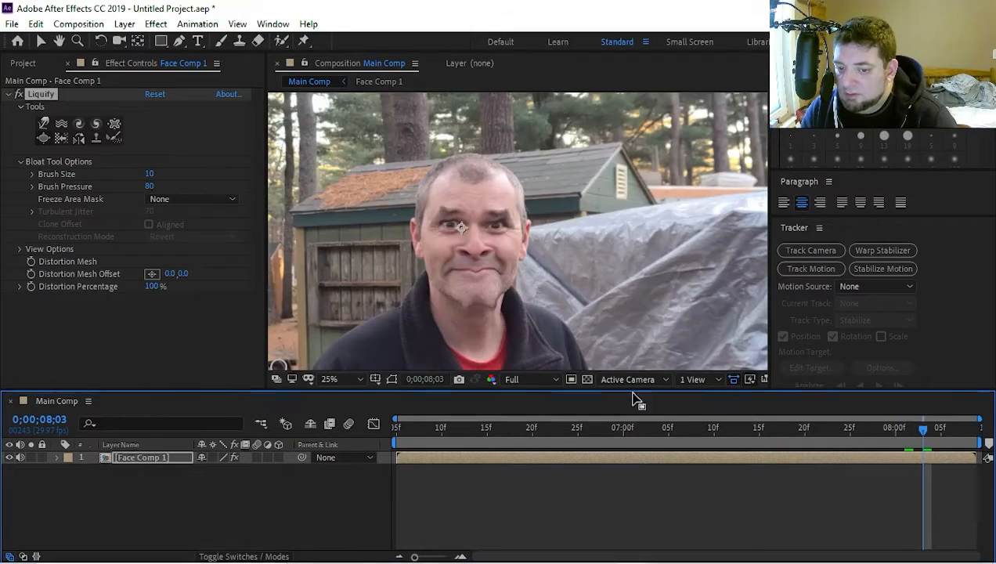
left_click(30, 286)
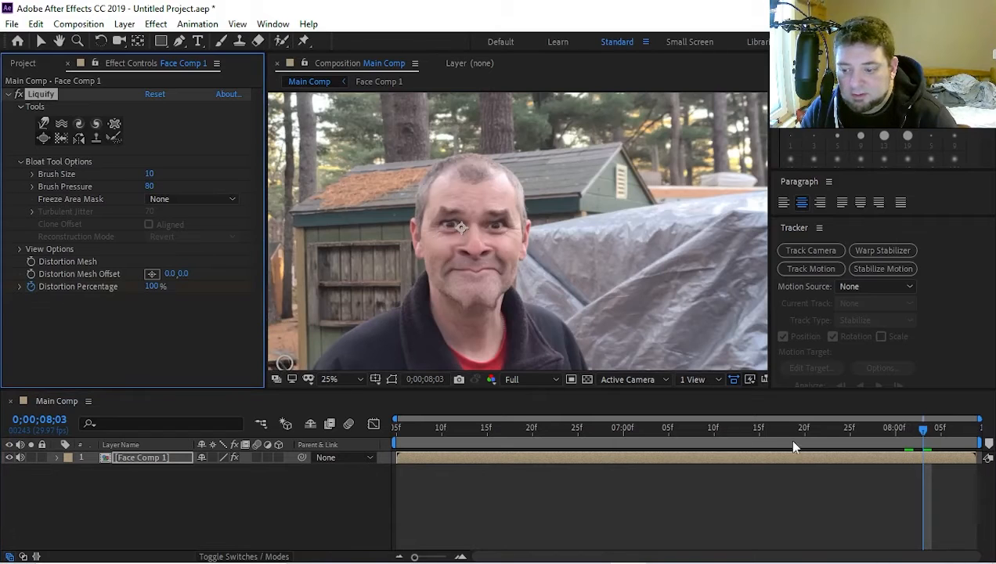
left_click_drag(930, 433, 841, 430)
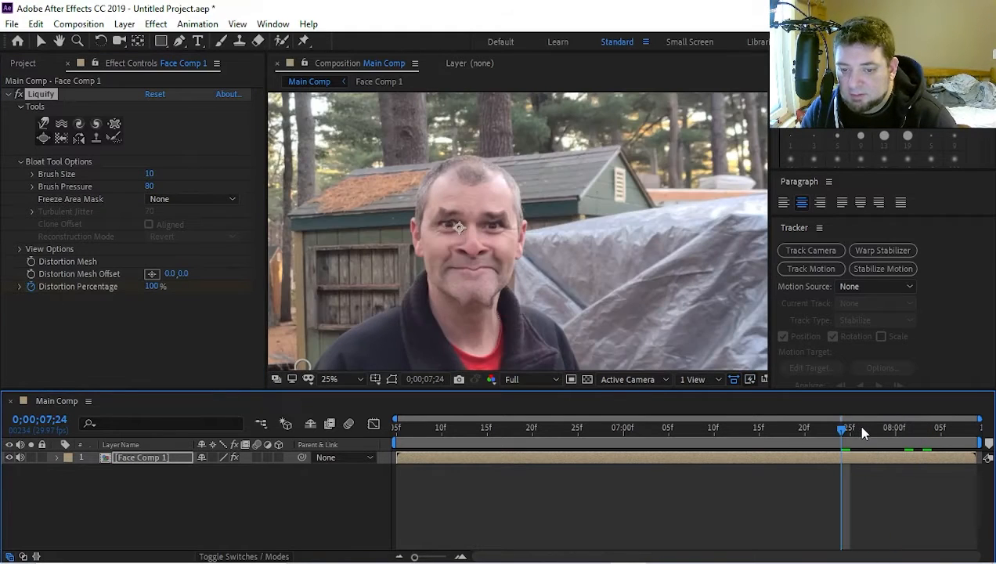
left_click_drag(141, 286, 79, 286)
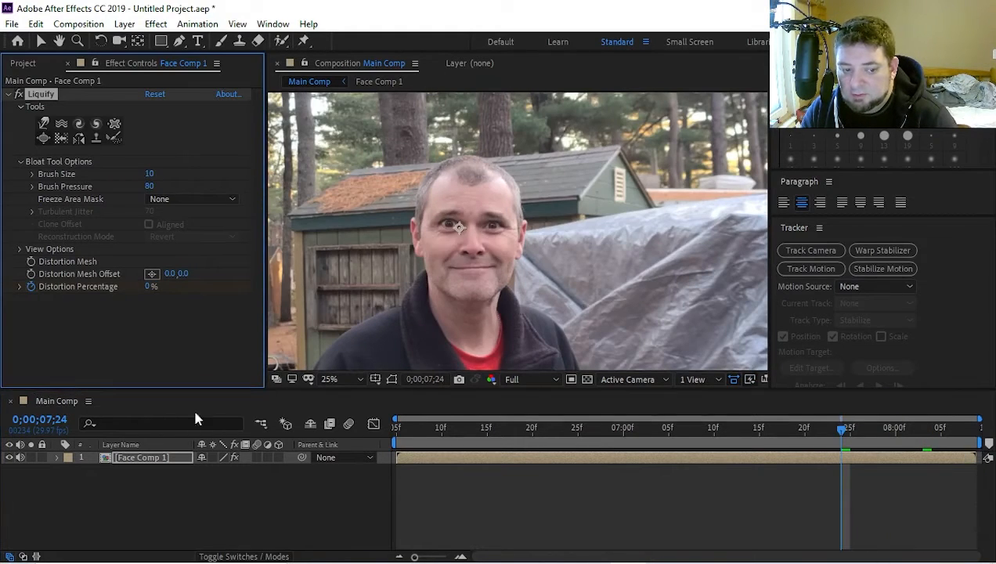
Step: Start the work area at 0;00;07;24 and preview the face distortion from there
left_click_drag(844, 433, 845, 433)
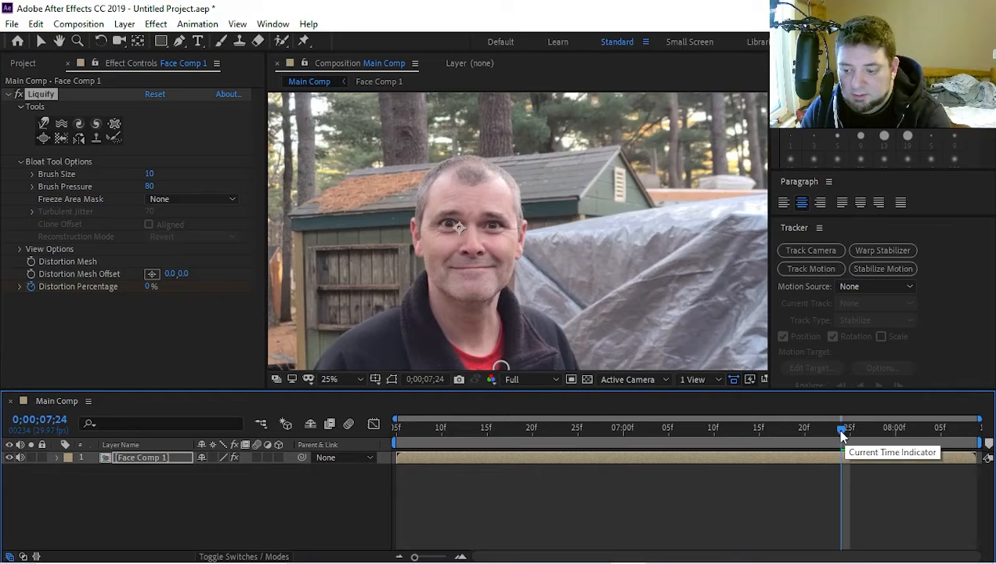
key("n")
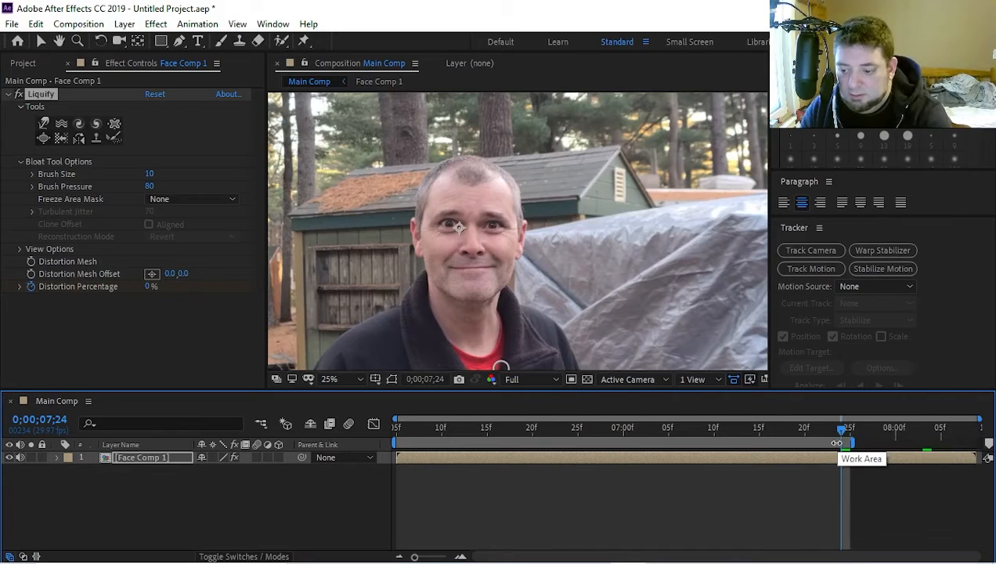
key("ctrl+z")
key("b")
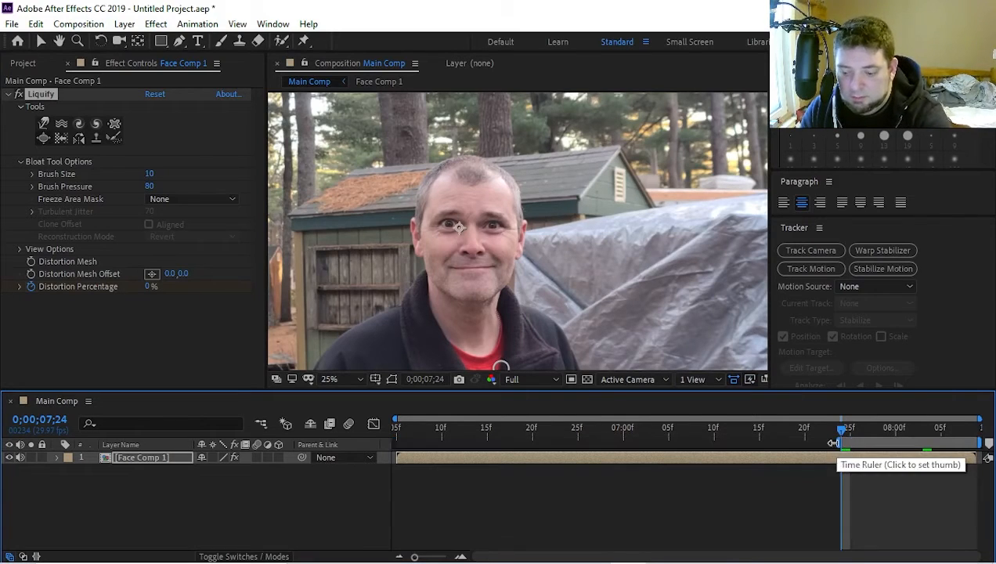
key("space")
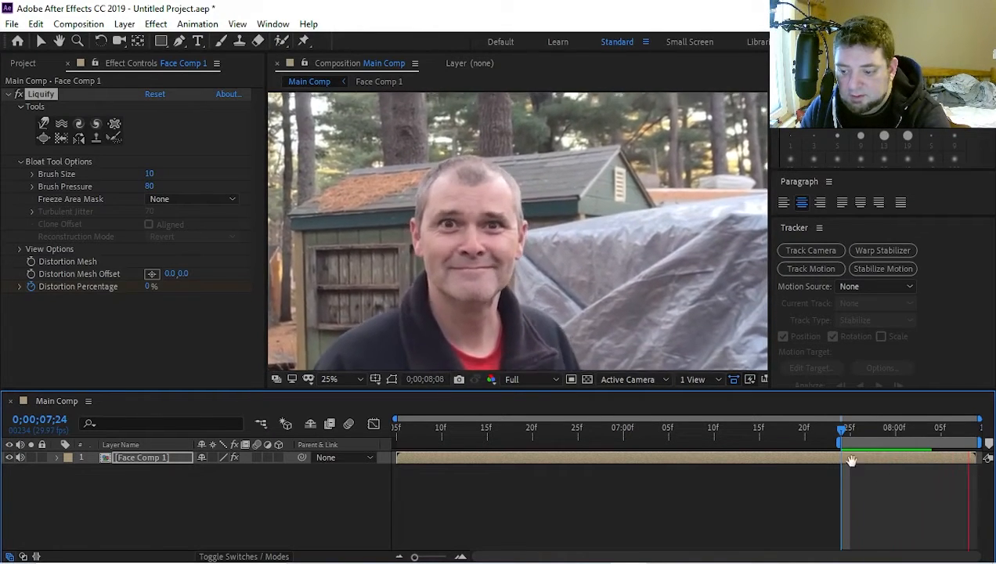
key("space")
Step: Extend the work area back to the start of Main Comp and preview the whole composition
left_click_drag(836, 444, 397, 444)
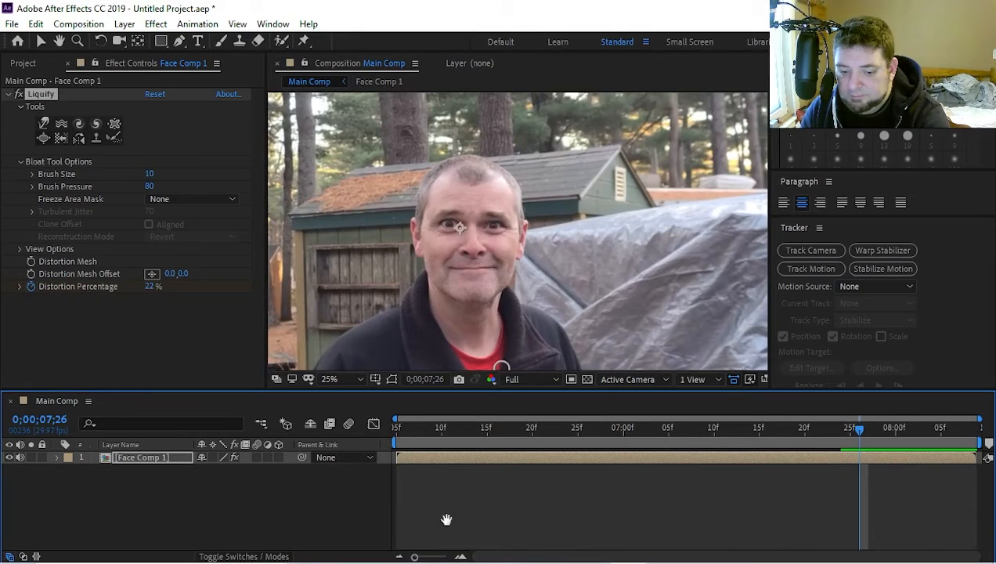
key("space")
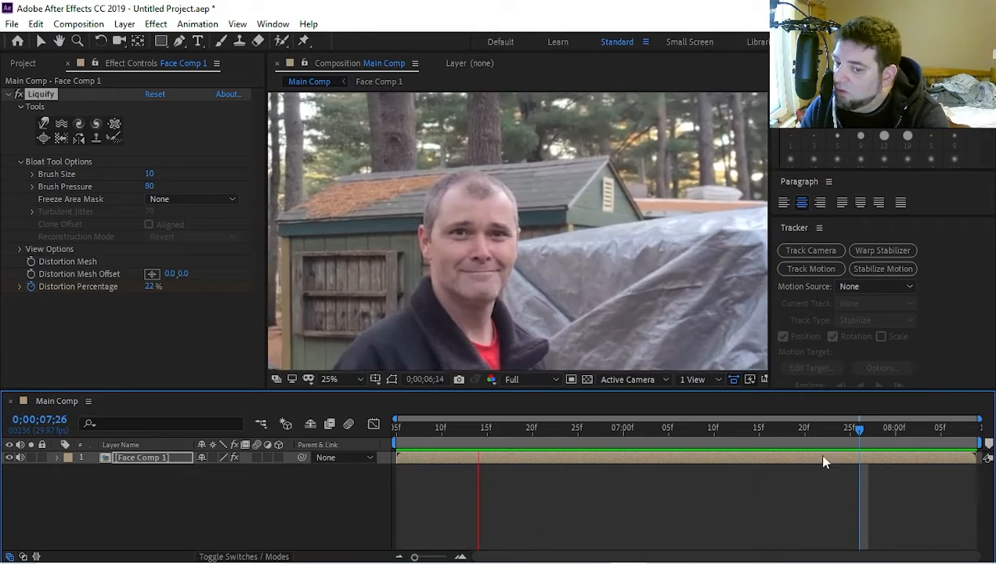
Step: Move Face Comp 1's Distortion Percentage keyframes so 0% falls at 0;00;07;22 and 100% at 0;00;08;08
key("space")
key("u")
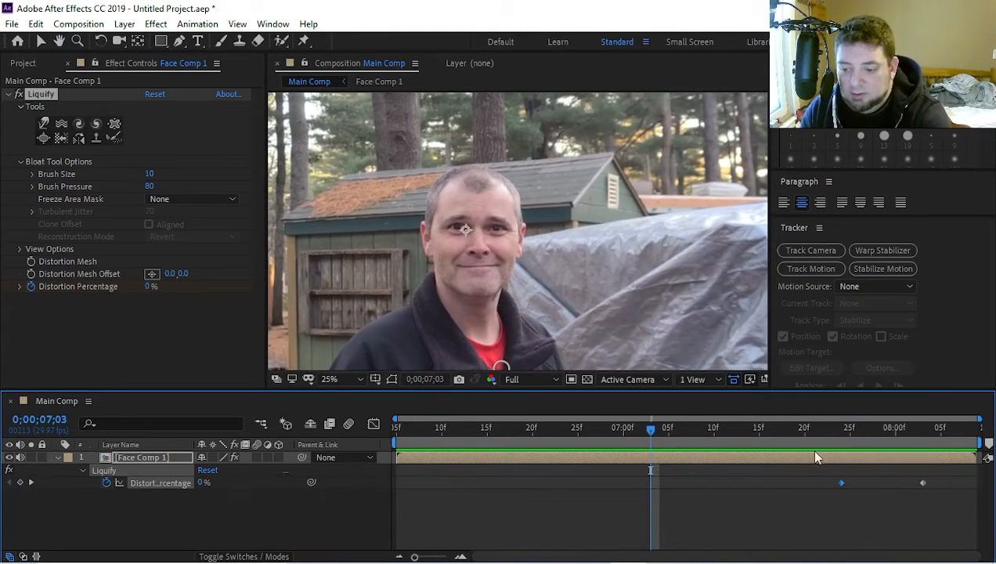
left_click(838, 431)
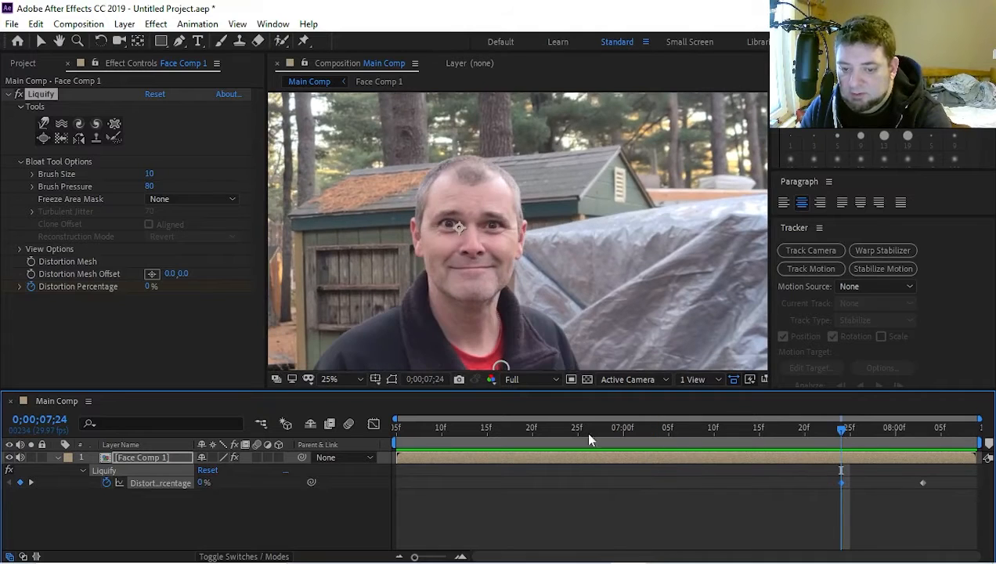
left_click_drag(923, 483, 968, 483)
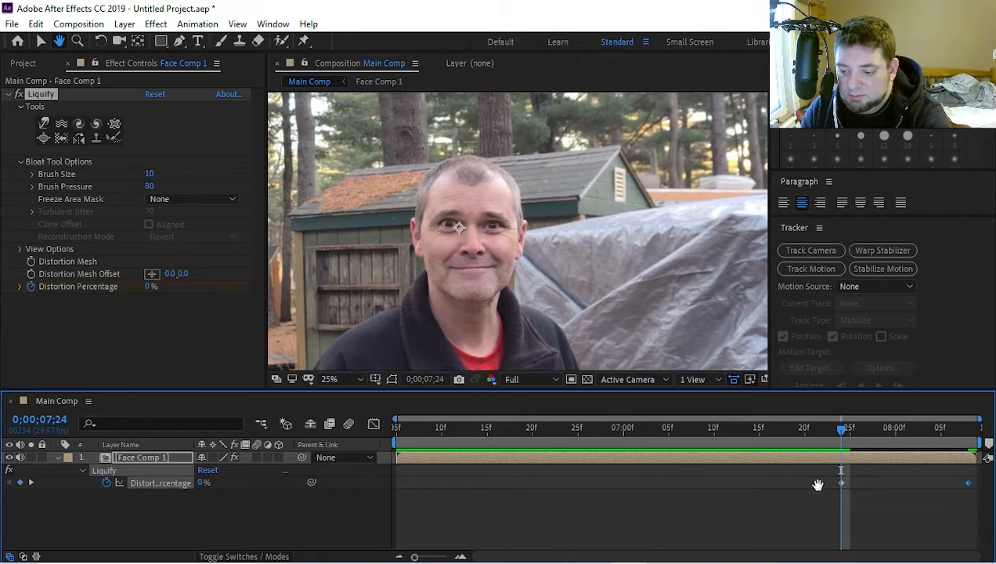
key("v")
left_click_drag(841, 484, 824, 484)
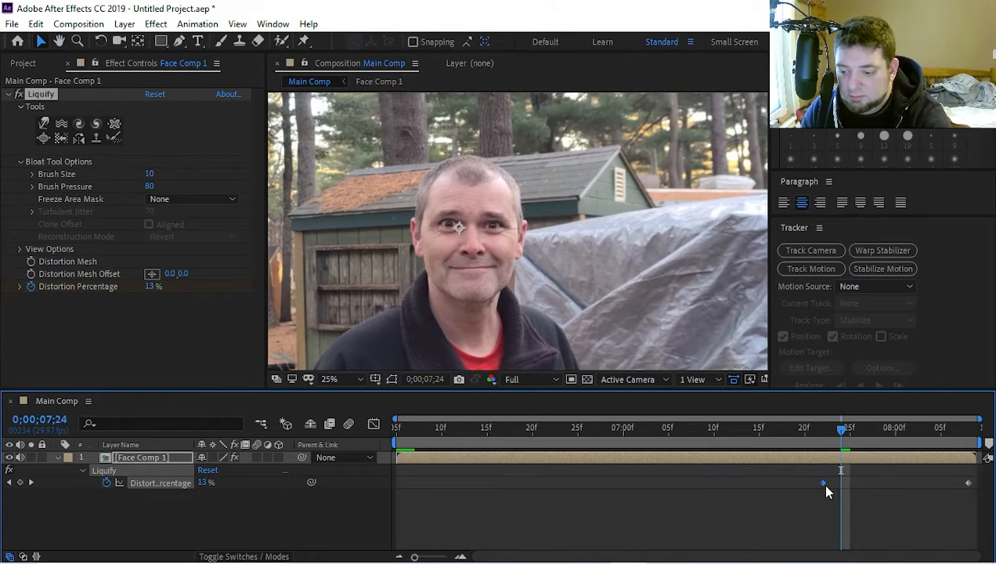
left_click(823, 442)
left_click_drag(828, 442, 823, 462)
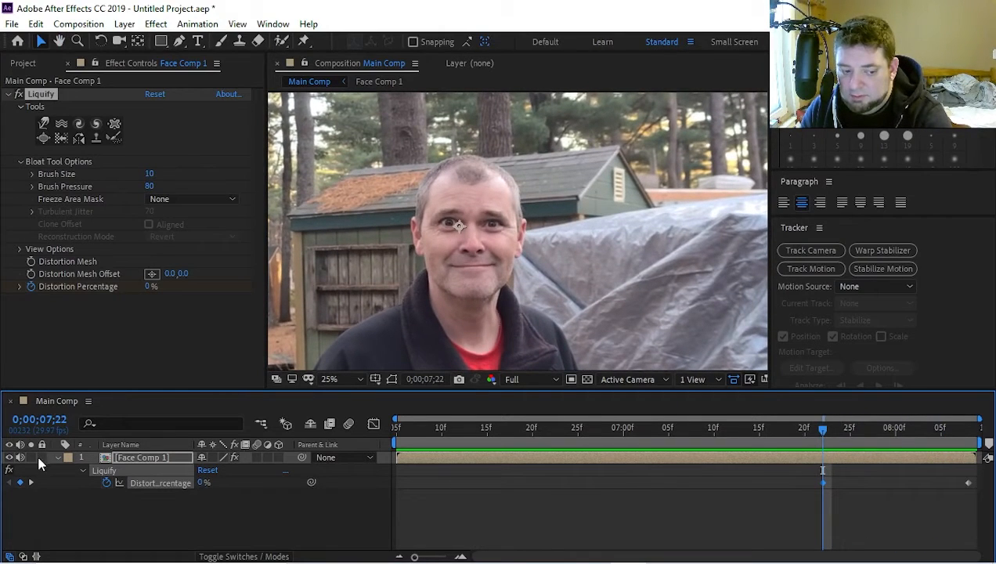
left_click(58, 459)
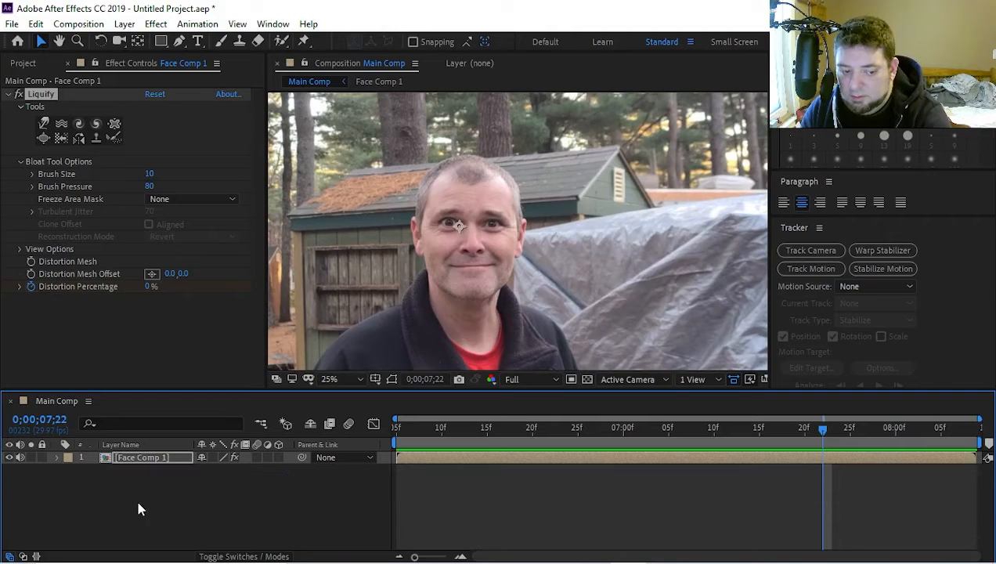
Step: Create a black 3840 × 2160 px solid named Eyes in Main Comp and lower its opacity to 49%
left_click(135, 495)
right_click(139, 498)
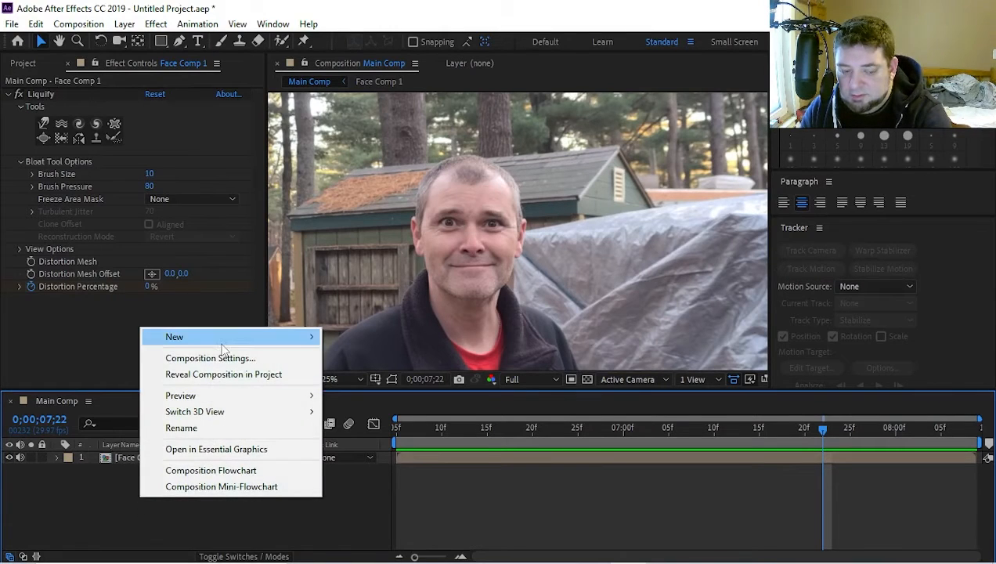
mouse_move(227, 340)
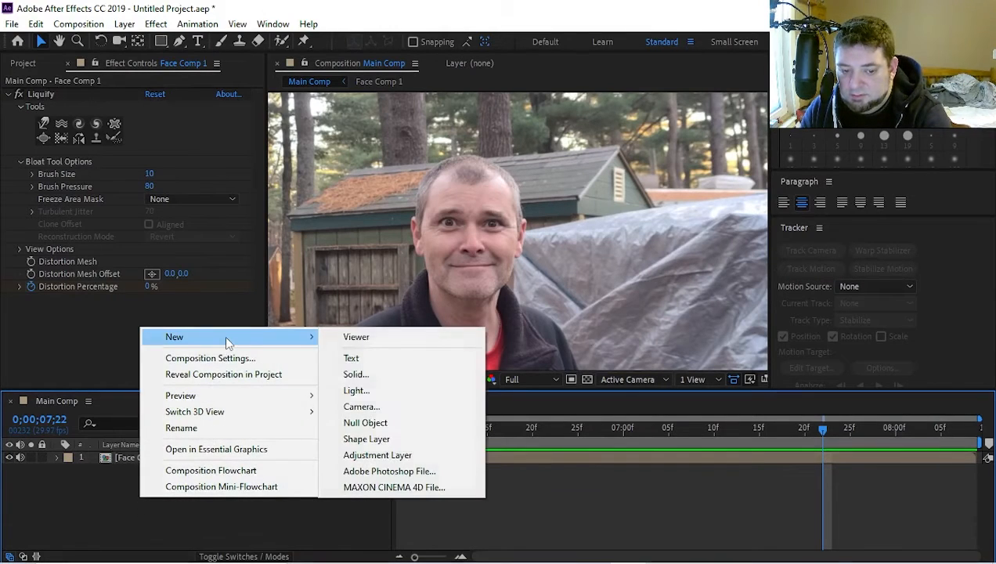
left_click(396, 375)
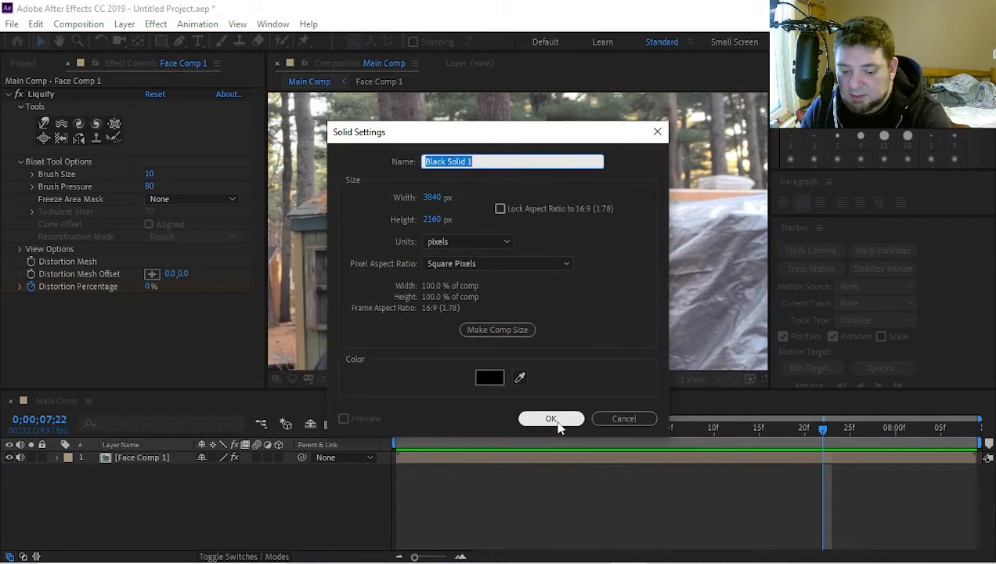
type("Eyes")
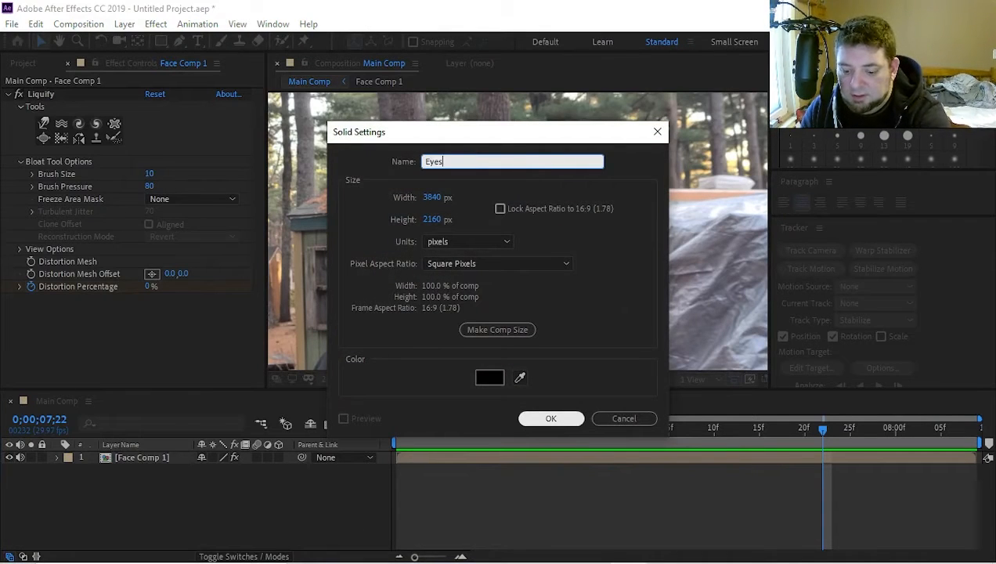
left_click(551, 418)
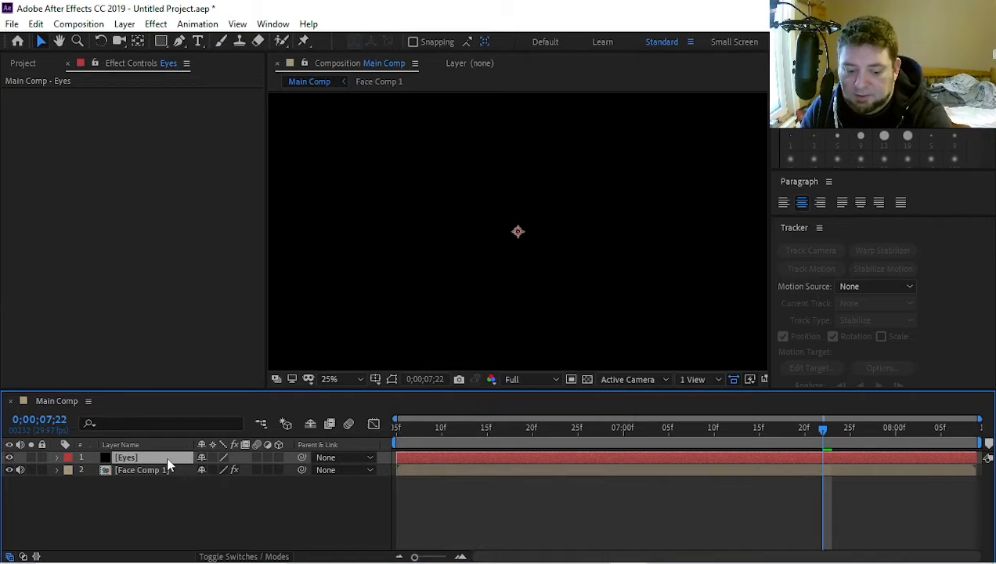
key("t")
left_click_drag(206, 470, 174, 470)
Step: Draw a closed, curved Pen mask on the Eyes solid around the eye on the image's left side
key("g")
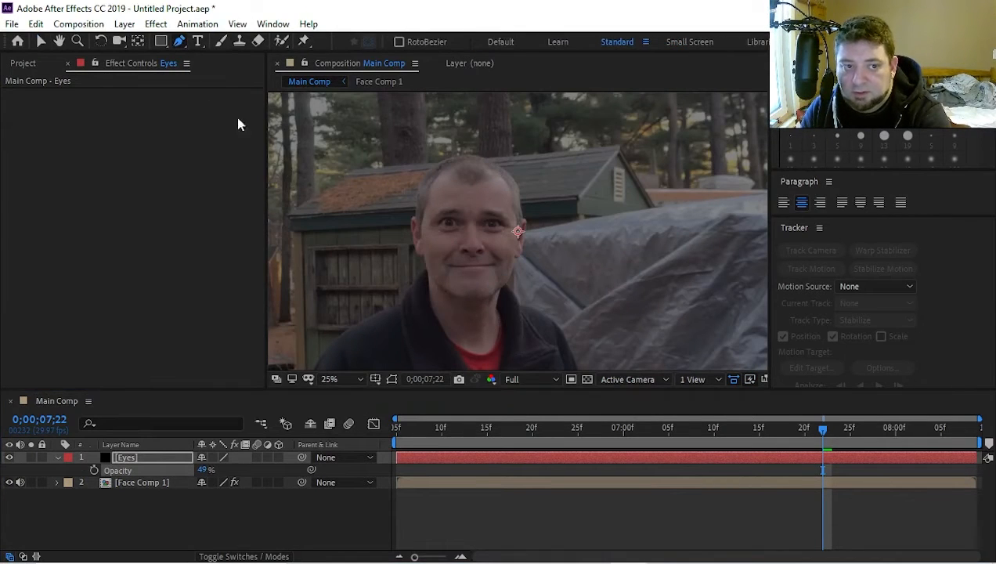
left_click(141, 458)
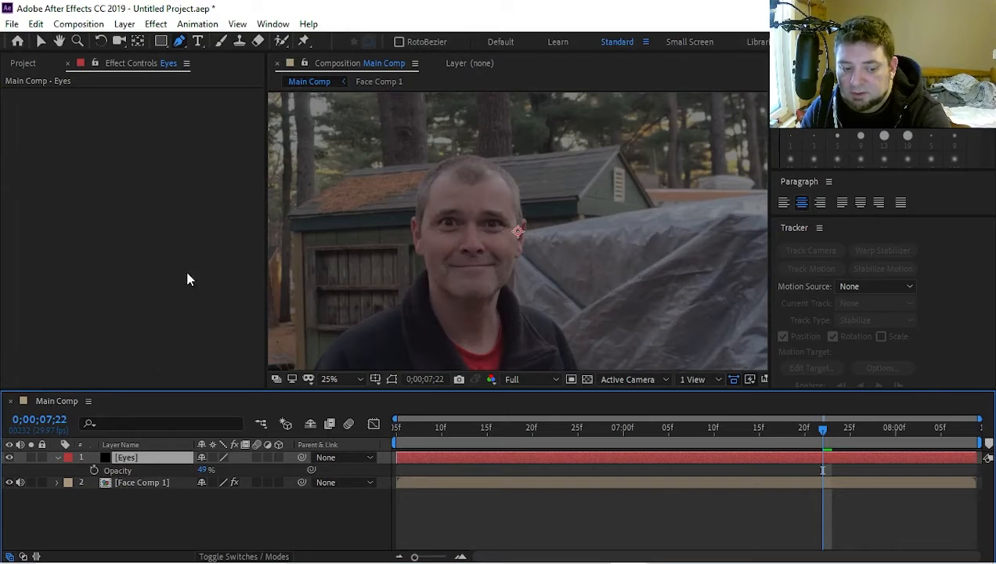
scroll(443, 262, "up", 4)
left_click_drag(439, 238, 619, 299)
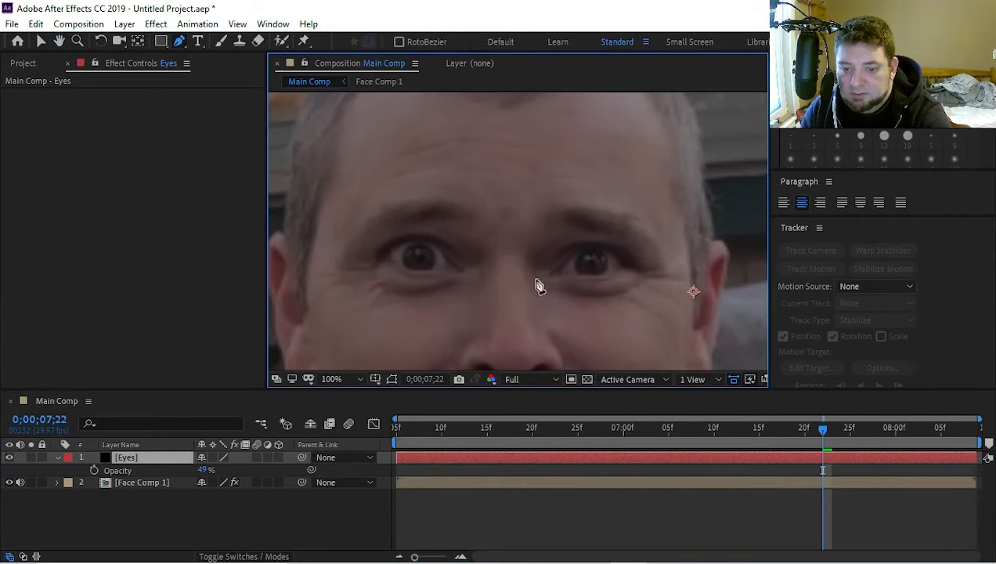
left_click(487, 261)
left_click(476, 288)
left_click(447, 296)
left_click(427, 298)
left_click(407, 298)
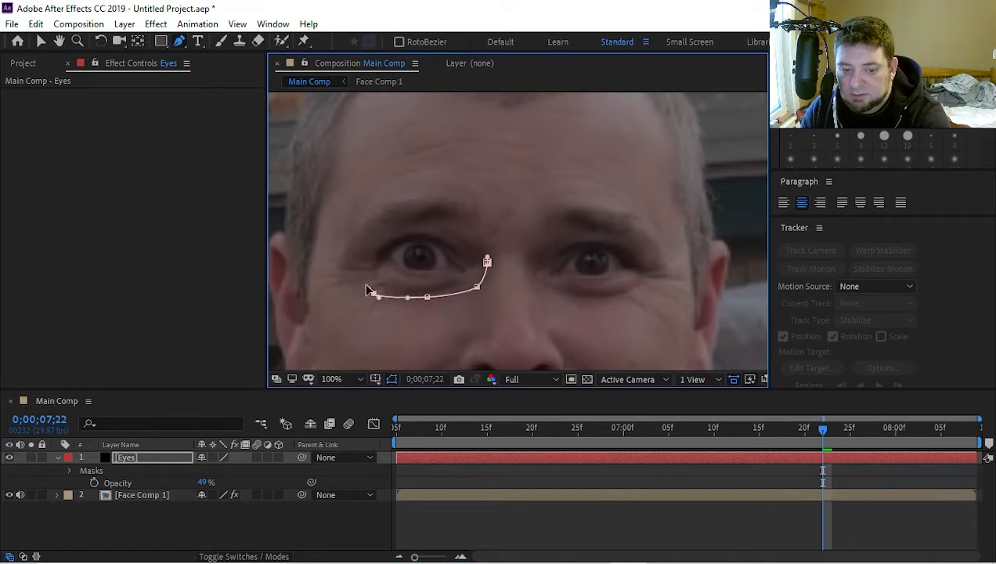
left_click(368, 240)
left_click(415, 220)
left_click(464, 232)
left_click(487, 261)
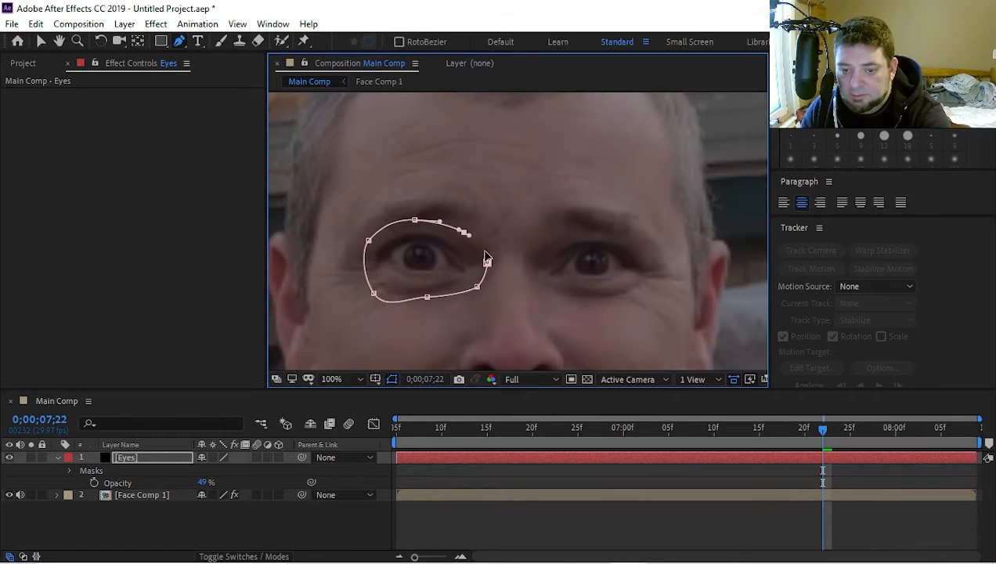
Step: Draw a second closed, curved mask on the Eyes solid around the eye on the image's right side
left_click_drag(559, 229, 572, 228)
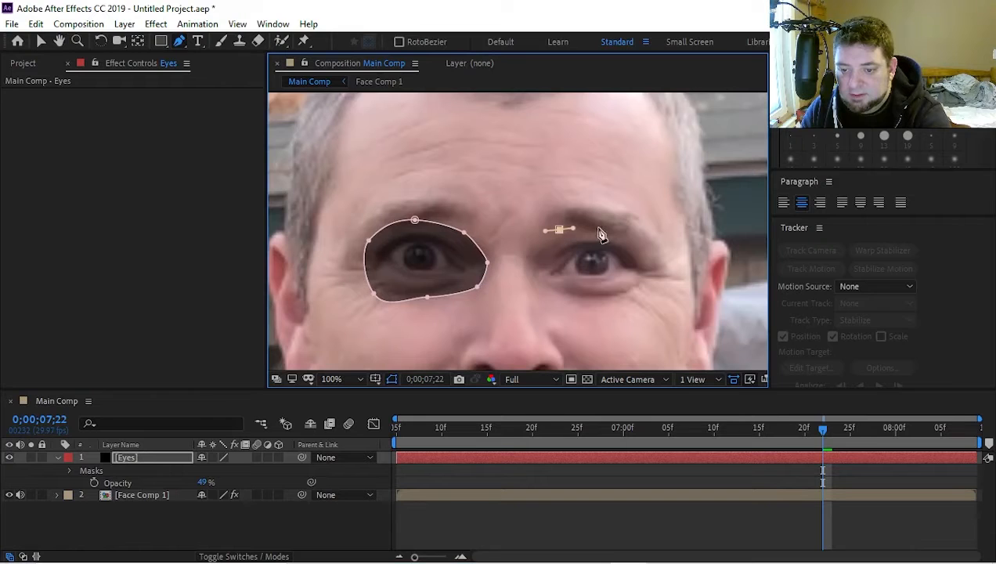
left_click(587, 309)
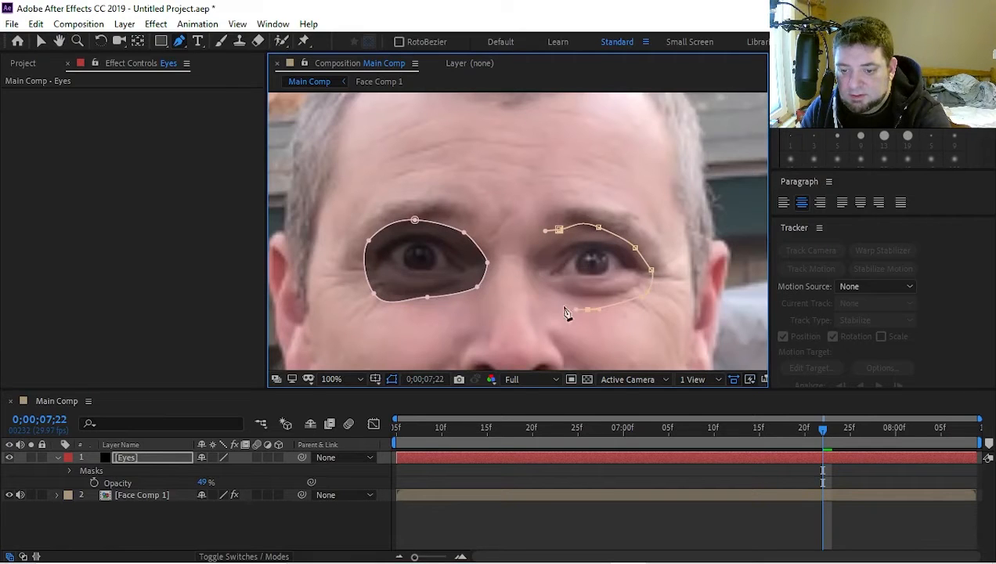
left_click(545, 300)
left_click(525, 275)
left_click(535, 239)
left_click(560, 230)
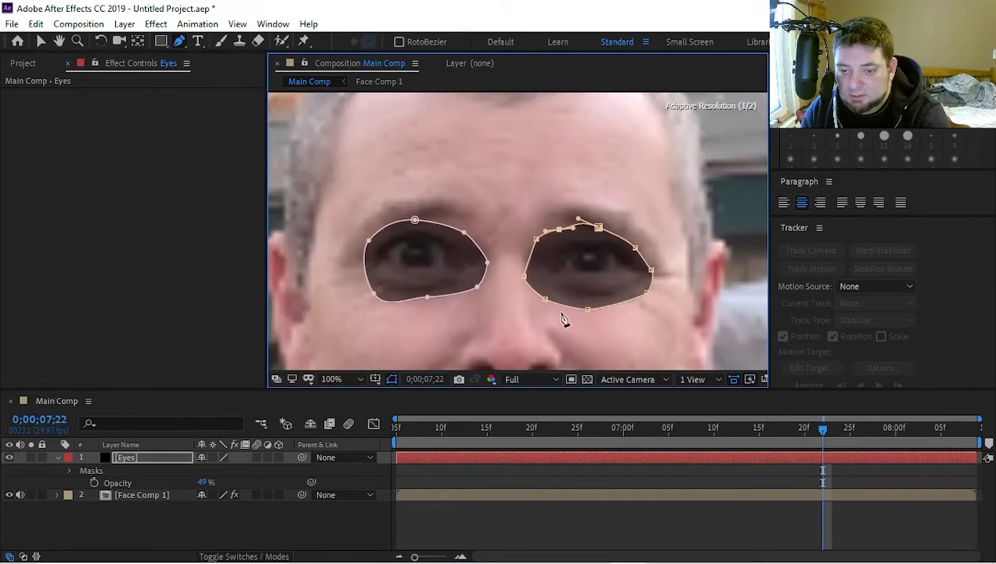
Step: Feather the Eyes layer's masks, setting Mask 1 to 20 pixels and Mask 2 to 30 pixels
left_click(143, 462)
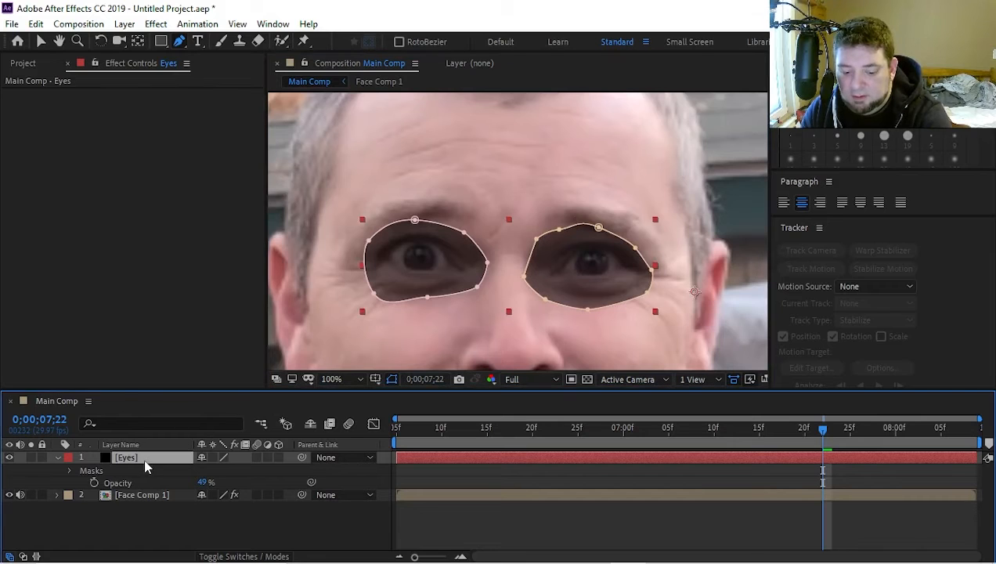
key("m")
key("m")
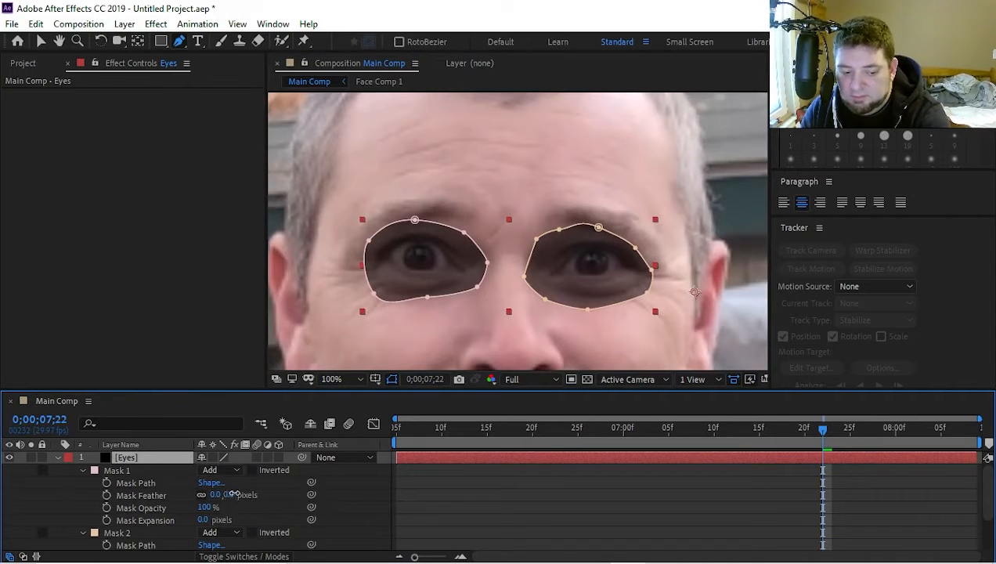
left_click_drag(226, 497, 267, 473)
scroll(192, 502, "down", 2)
scroll(189, 493, "down", 1)
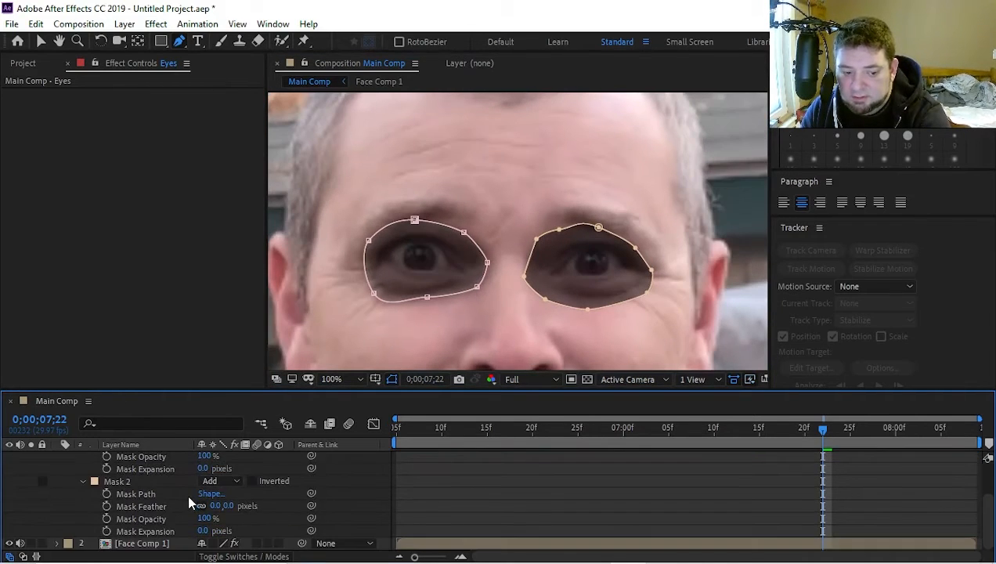
left_click_drag(231, 506, 252, 505)
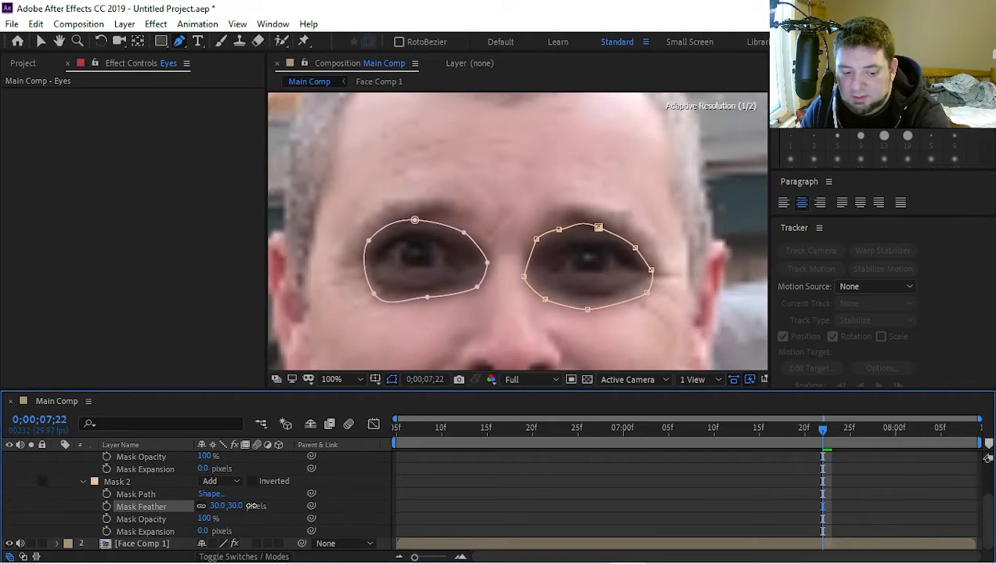
Step: Raise the Eyes layer's opacity to 96% and check the blackened eyes without the mask outlines
scroll(238, 498, "up", 4)
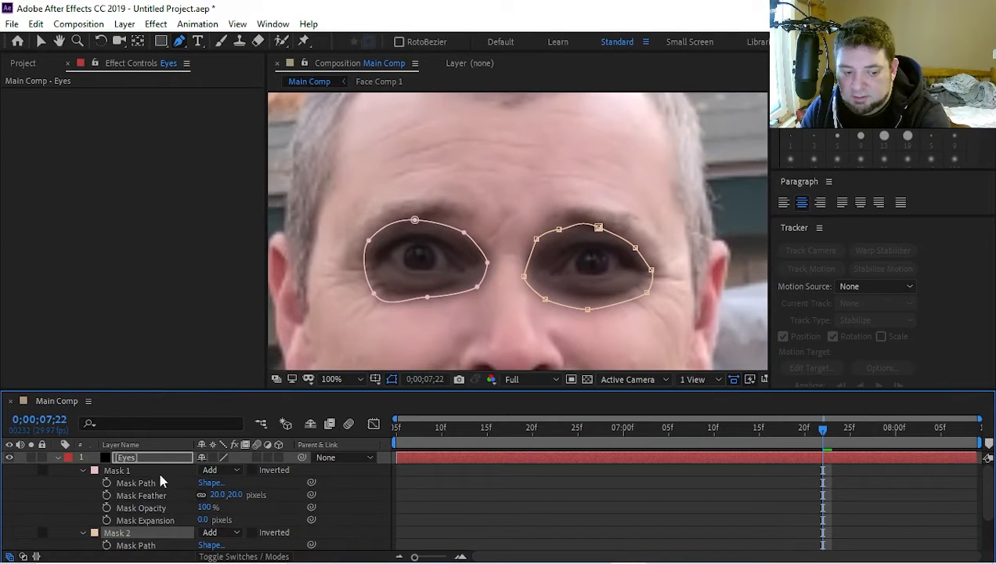
left_click(145, 457)
key("t")
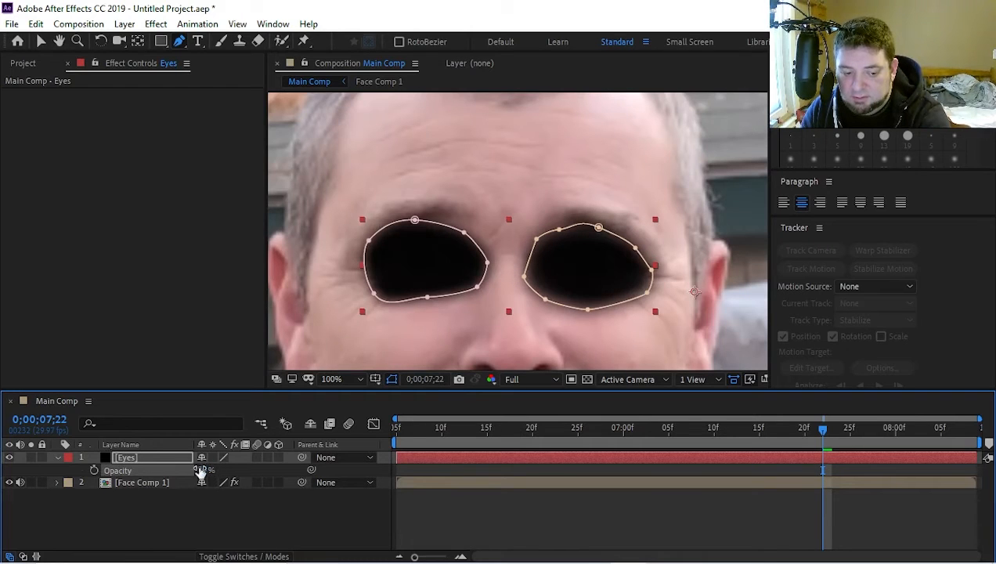
key("comma")
key("comma")
left_click(331, 517)
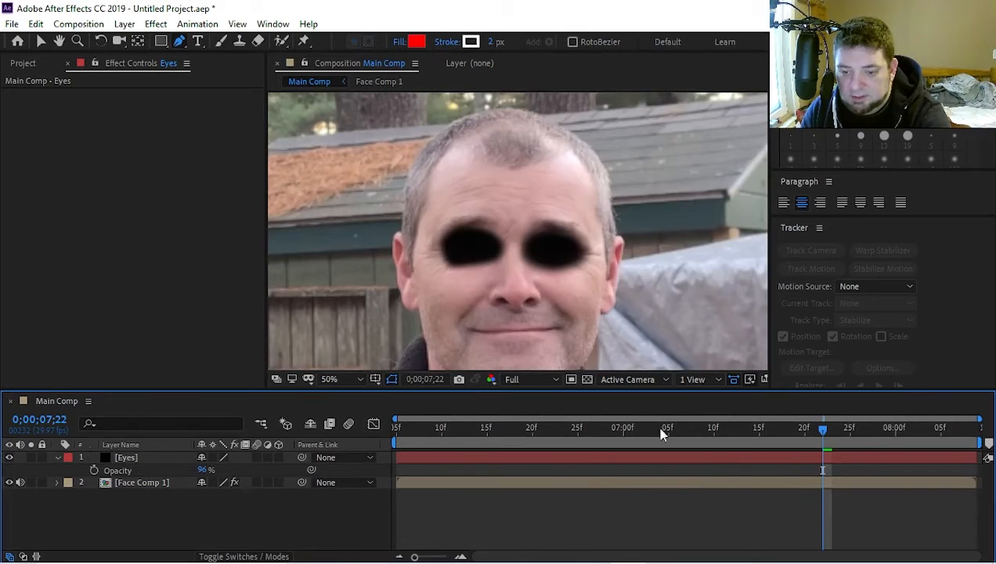
Step: Keyframe the Eyes layer's Opacity at 0% at 0;00;07;22, in line with Face Comp 1's first distortion keyframe
left_click(160, 459)
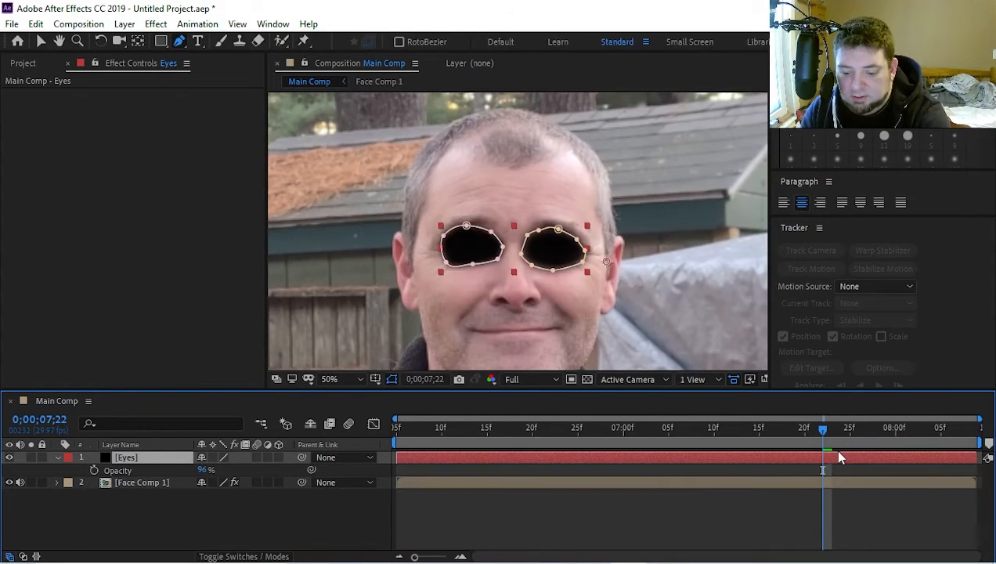
left_click(149, 483)
key("u")
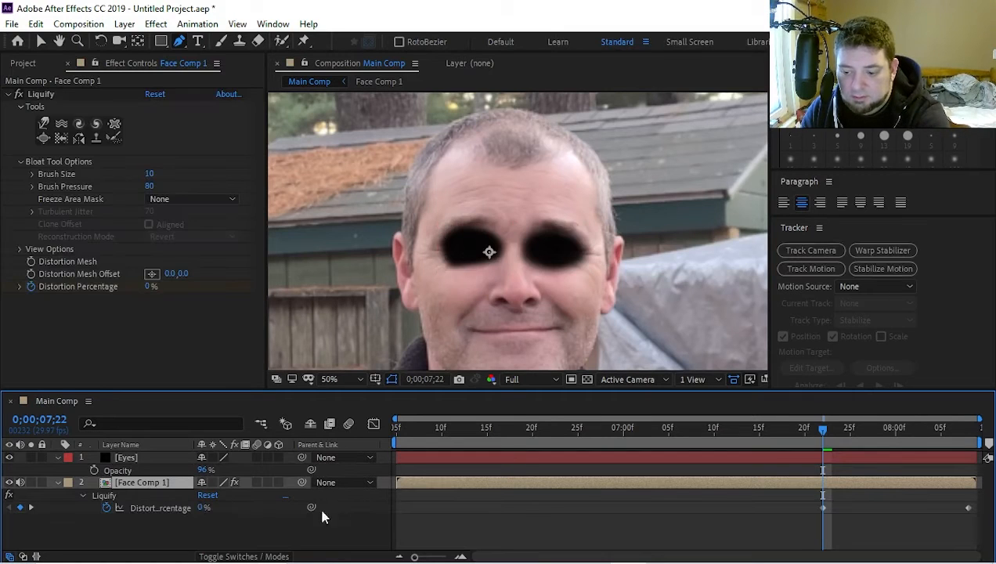
left_click(130, 460)
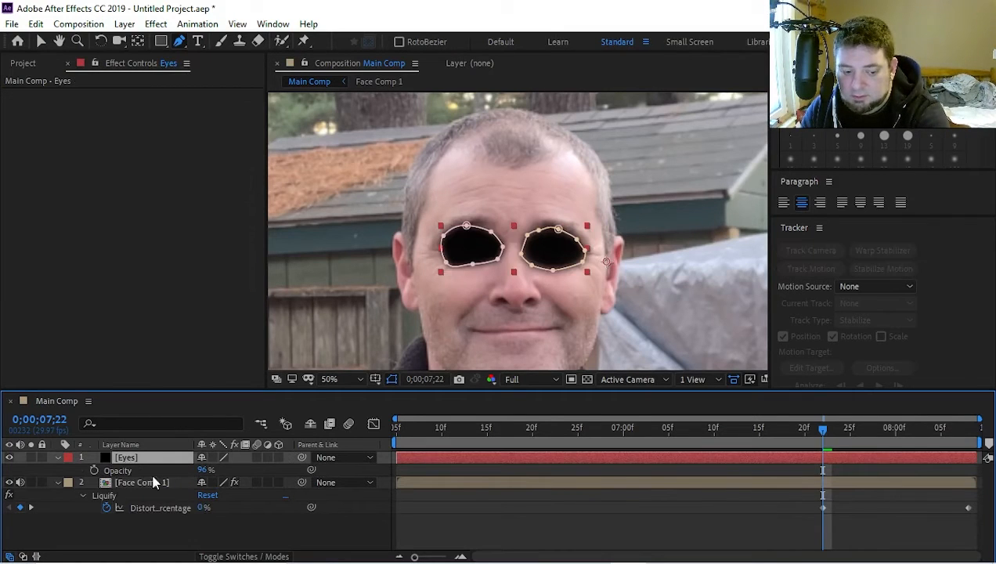
key("alt+shift+t")
left_click_drag(199, 471, 100, 472)
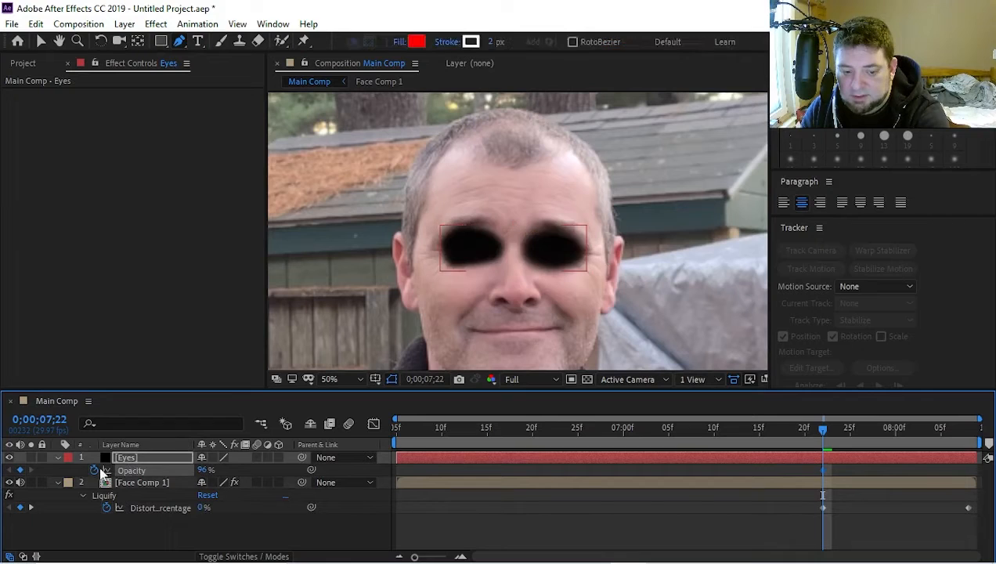
left_click_drag(202, 472, 82, 469)
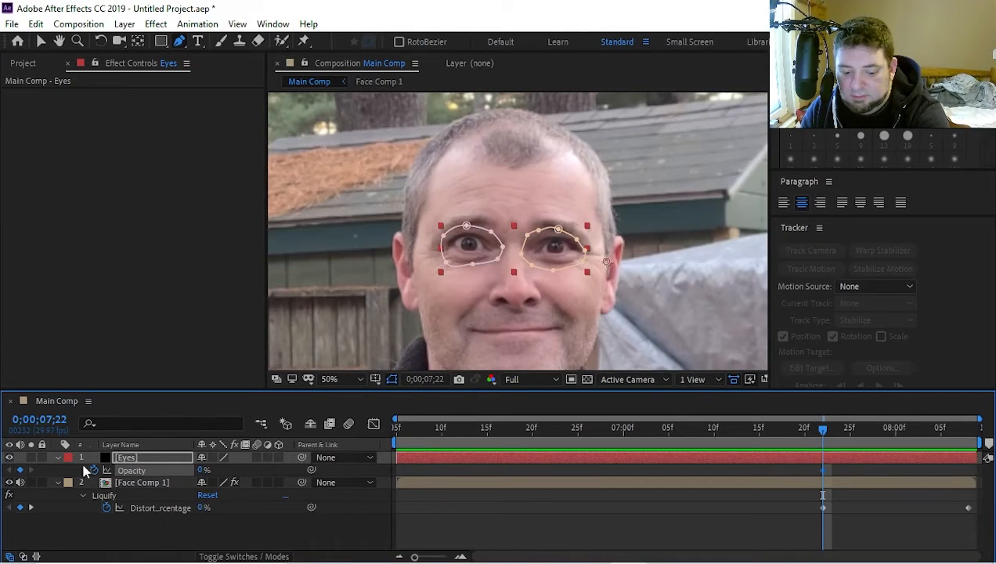
Step: Keyframe the Eyes layer's Opacity at 95% at 0;00;08;08, where the face distortion reaches 100%
key("k")
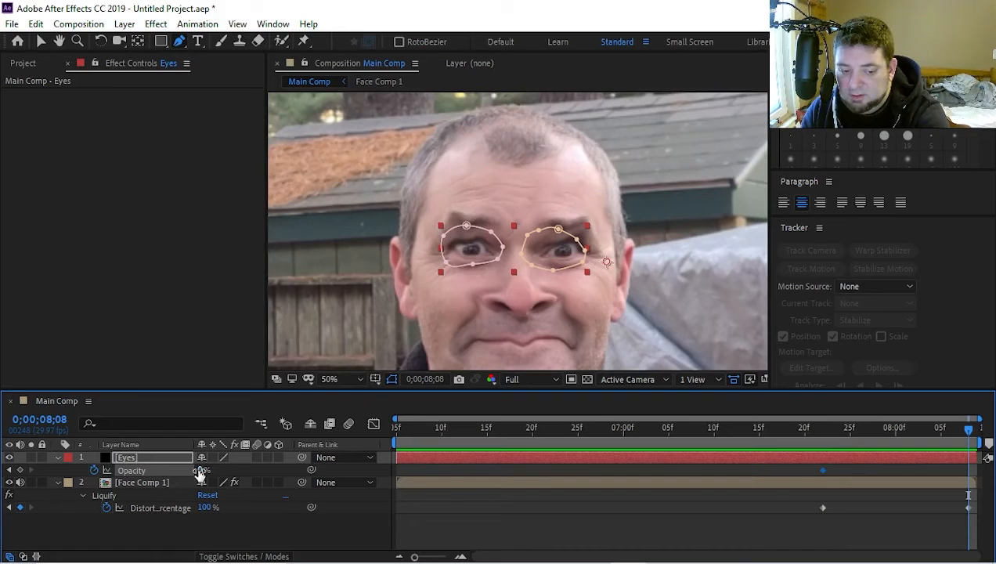
left_click_drag(200, 472, 376, 533)
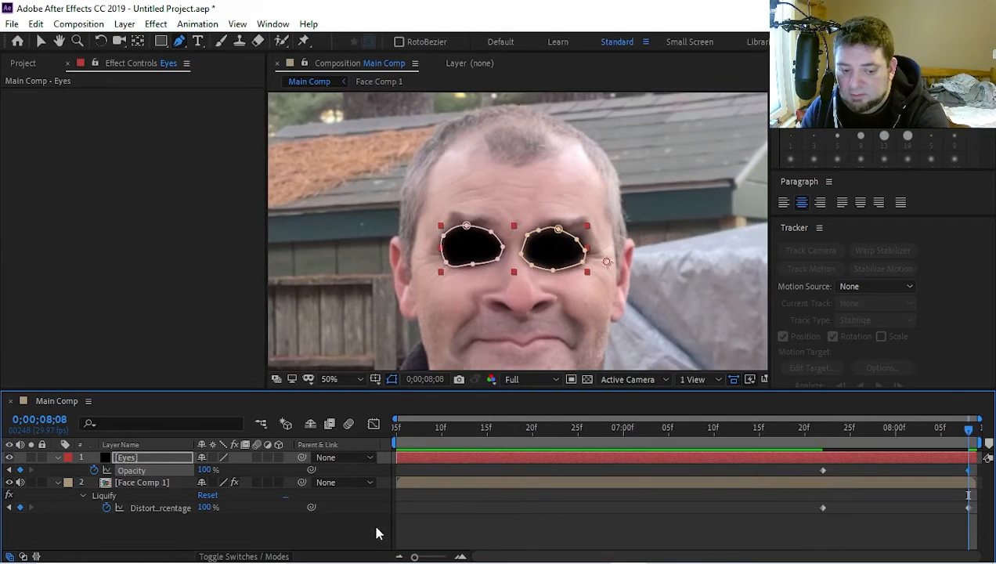
left_click(205, 470)
type("95")
key("Return")
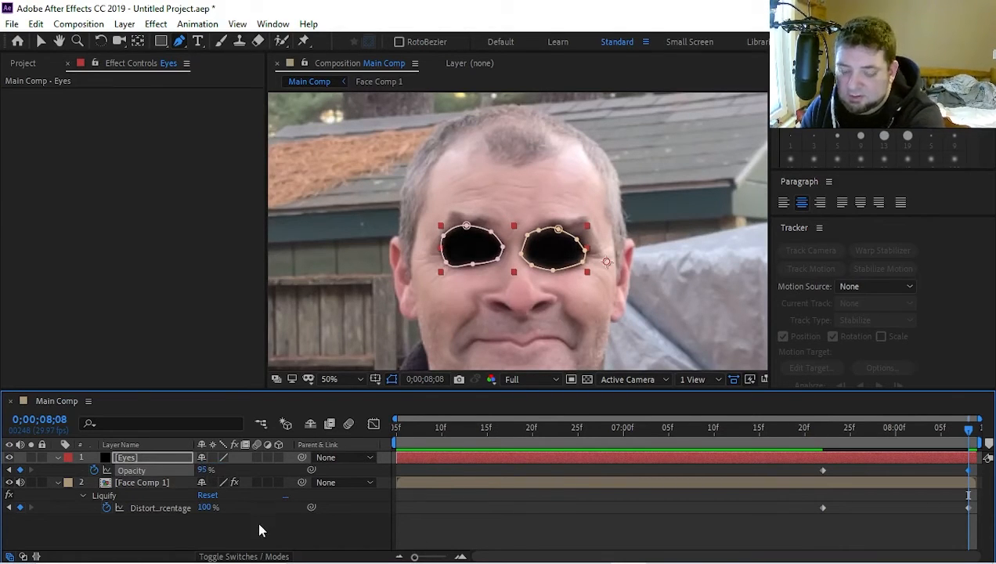
left_click(260, 531)
scroll(470, 351, "down", 2)
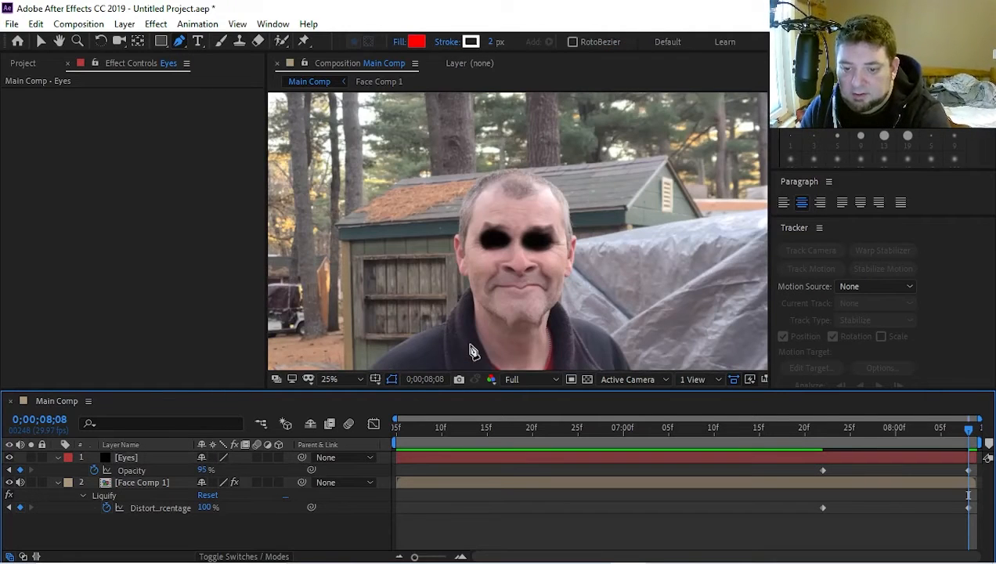
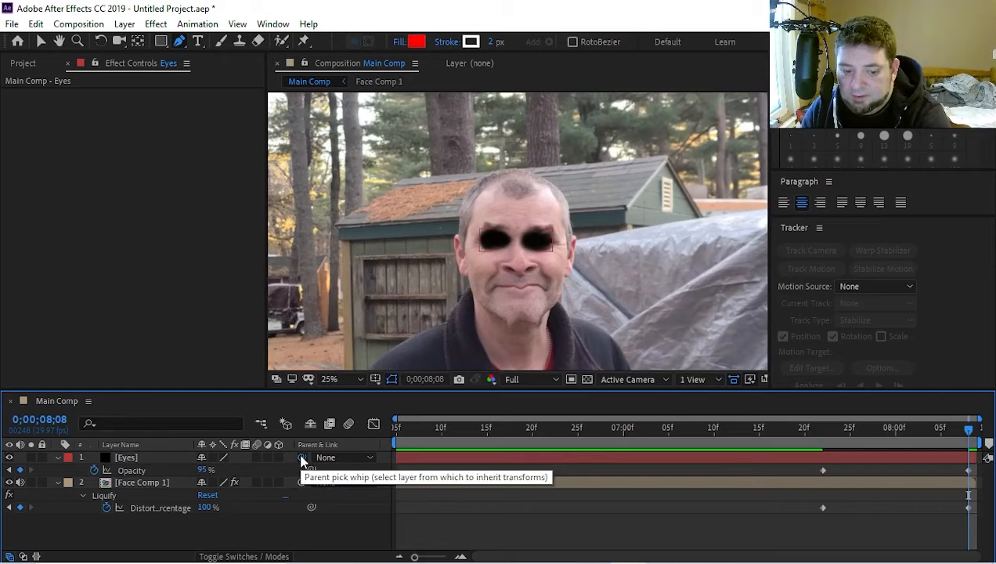
Step: Parent the Eyes layer to Face Comp 1 and preview the demon-face animation
left_click_drag(302, 459, 163, 485)
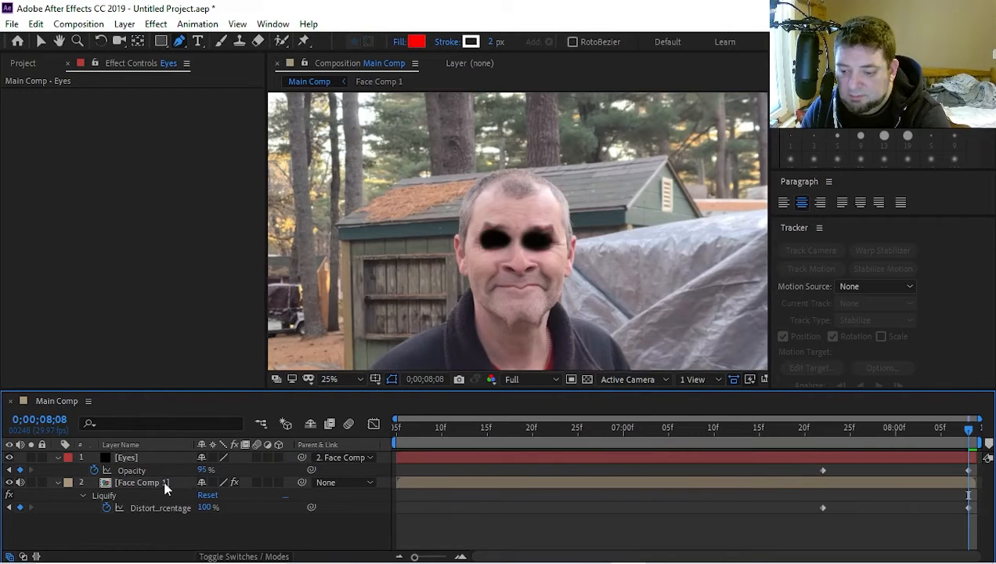
left_click_drag(970, 431, 988, 453)
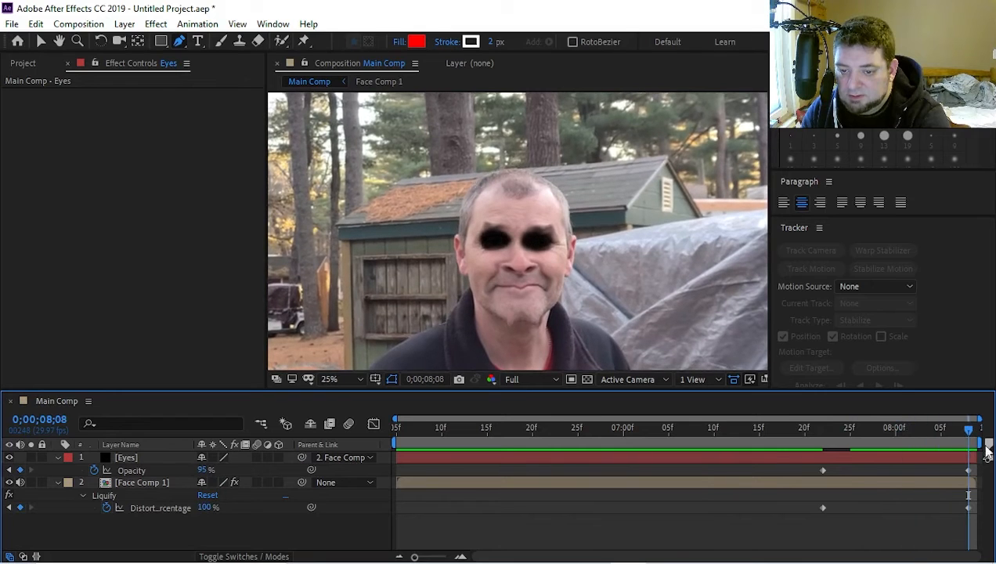
key("space")
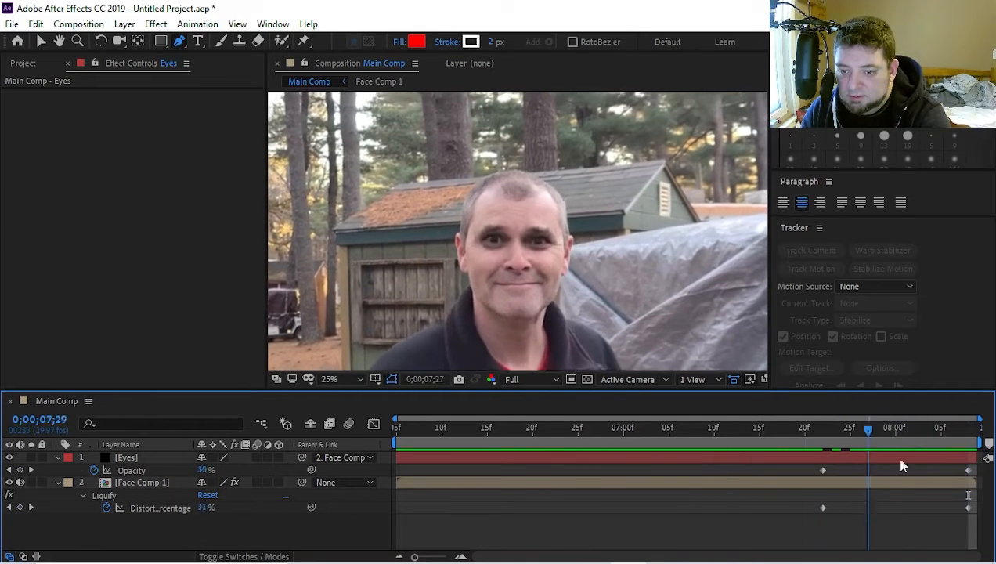
key("space")
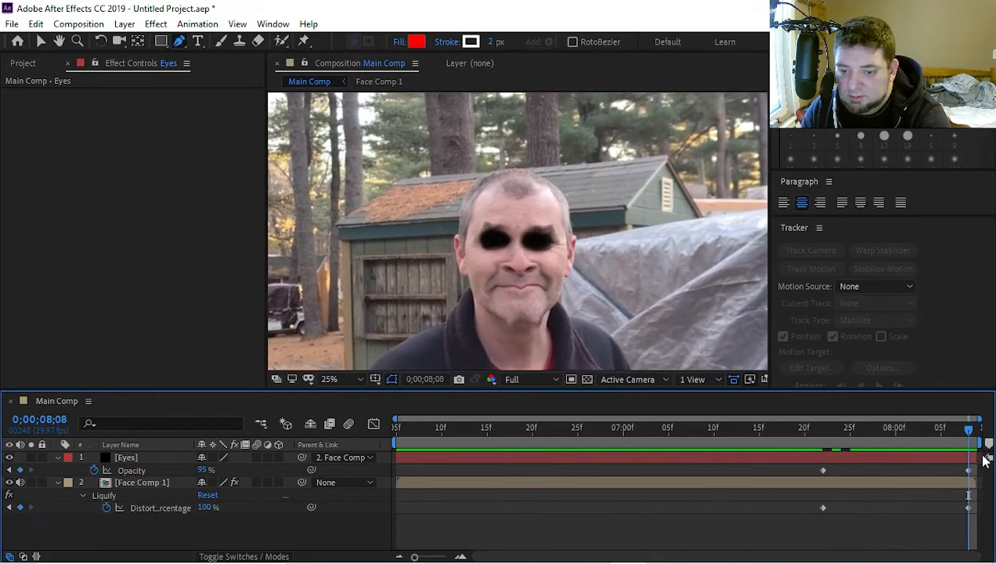
left_click(57, 458)
left_click(58, 469)
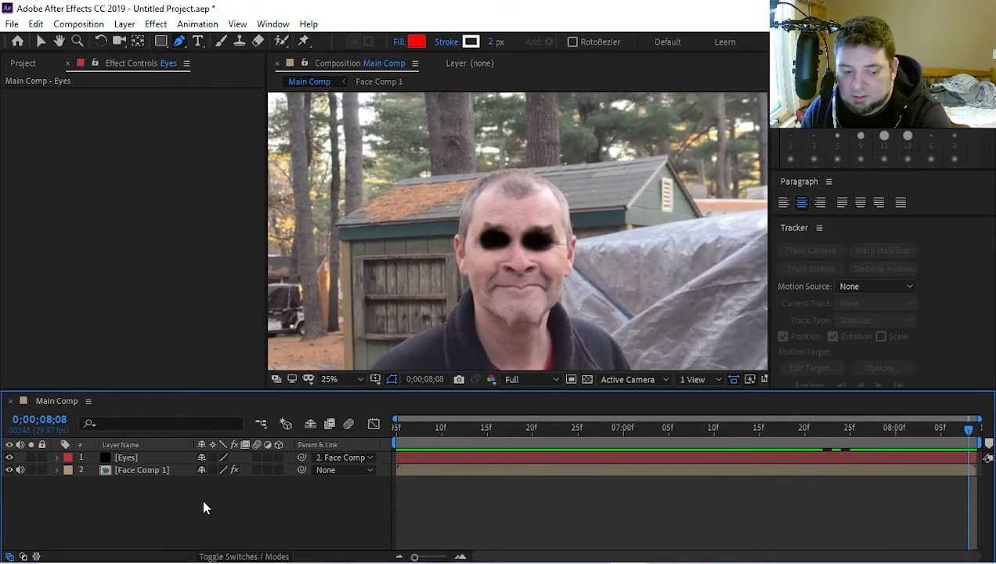
right_click(202, 498)
mouse_move(286, 338)
key("Escape")
key("Escape")
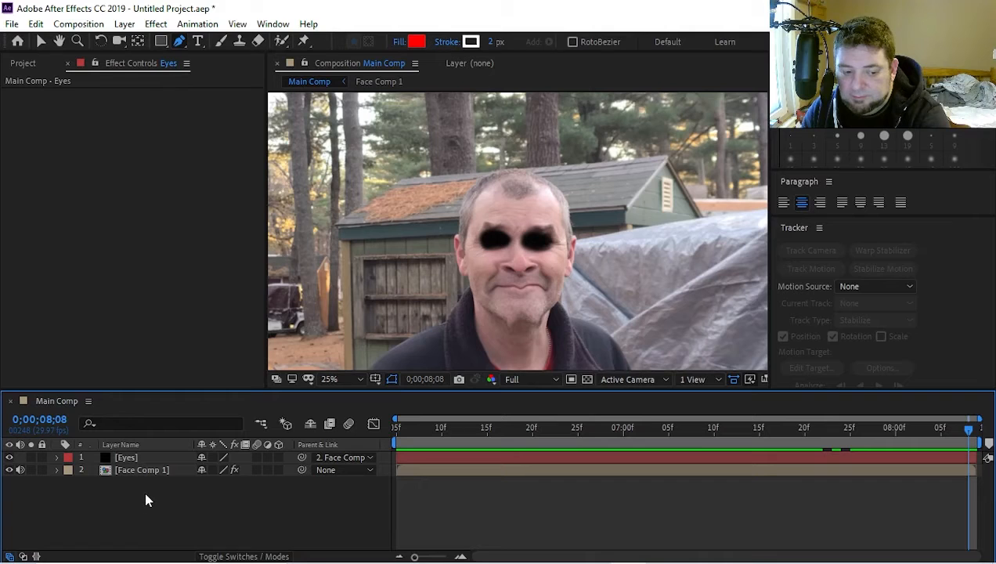
right_click(145, 495)
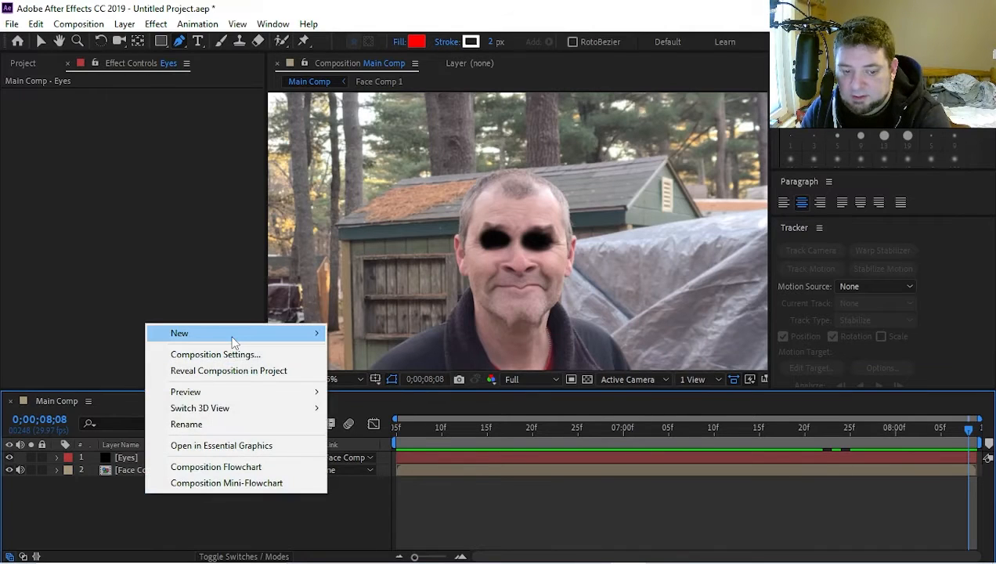
mouse_move(232, 338)
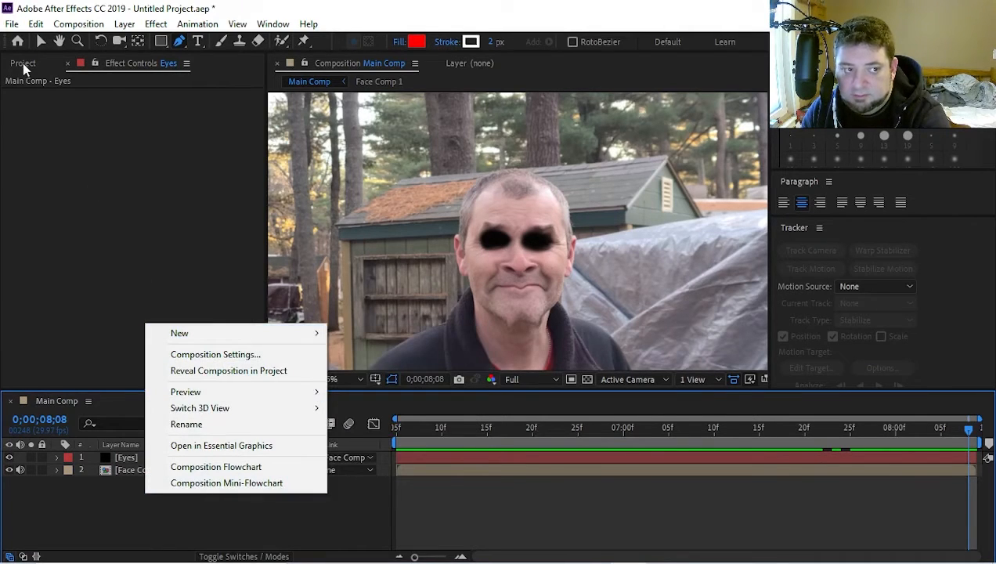
Step: Start a file import into the project and browse to the Extreme SSD (L:) drive
left_click(23, 63)
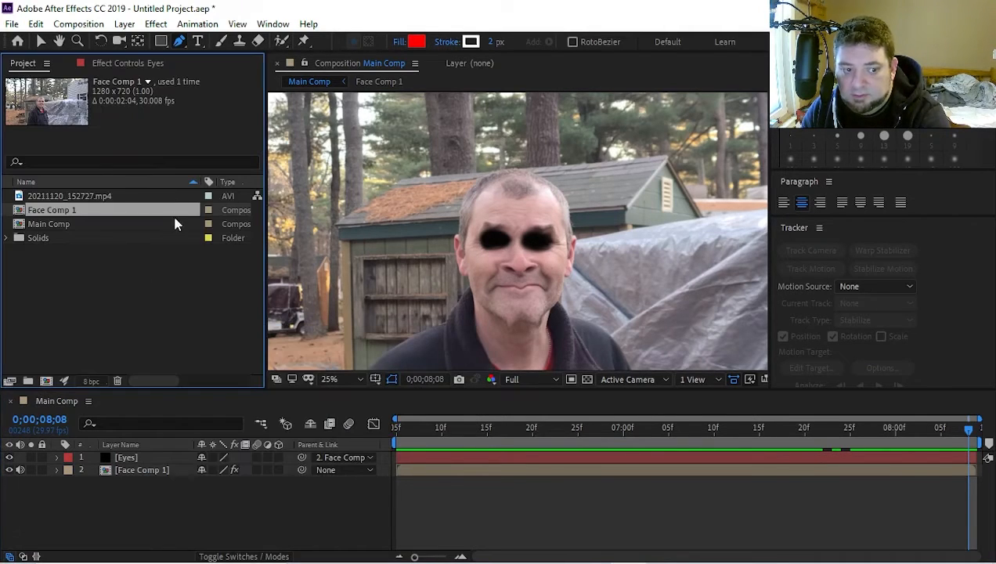
right_click(110, 301)
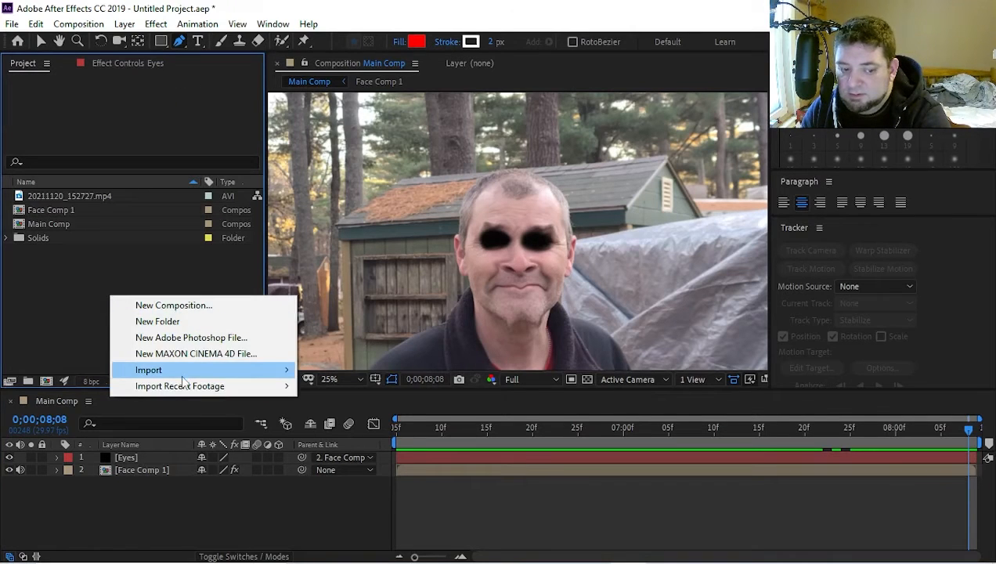
mouse_move(185, 373)
left_click(347, 371)
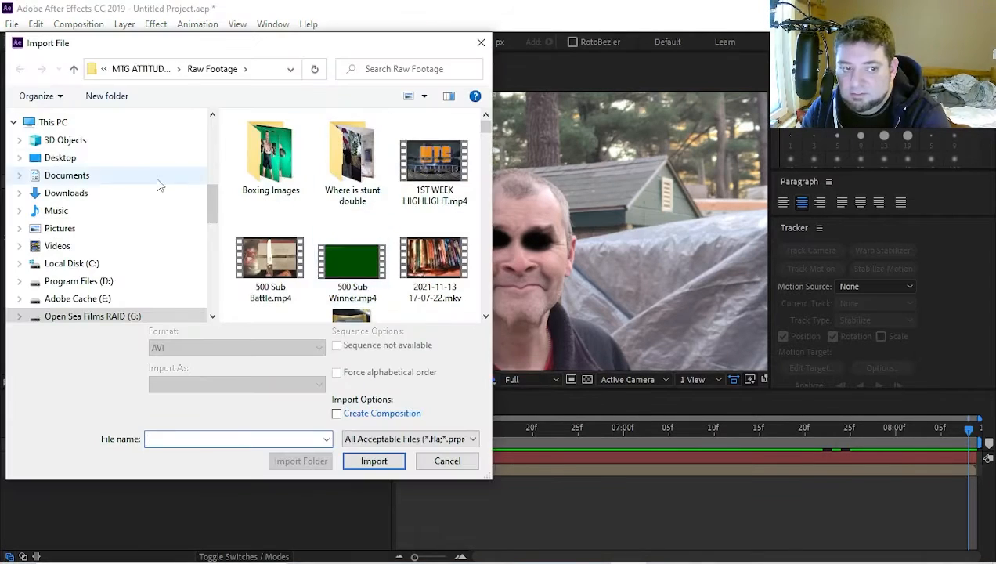
scroll(127, 290, "down", 2)
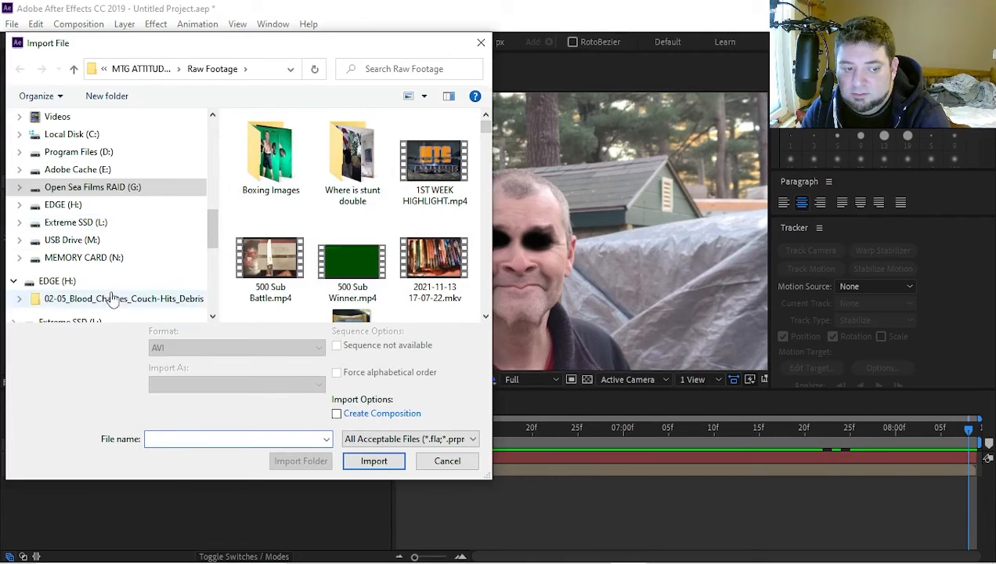
scroll(93, 269, "down", 1)
scroll(95, 289, "up", 4)
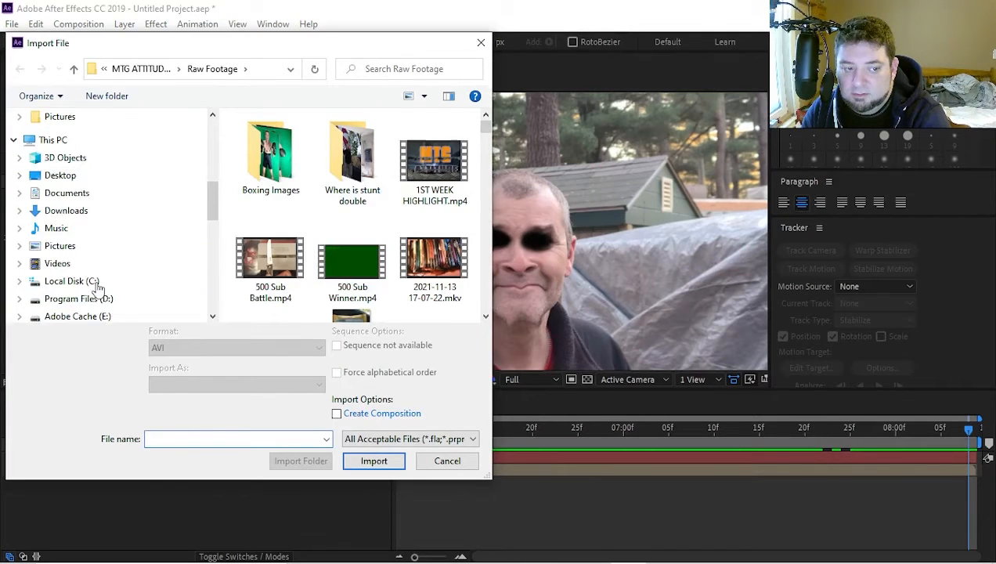
scroll(99, 286, "down", 2)
scroll(101, 288, "down", 7)
scroll(104, 292, "up", 5)
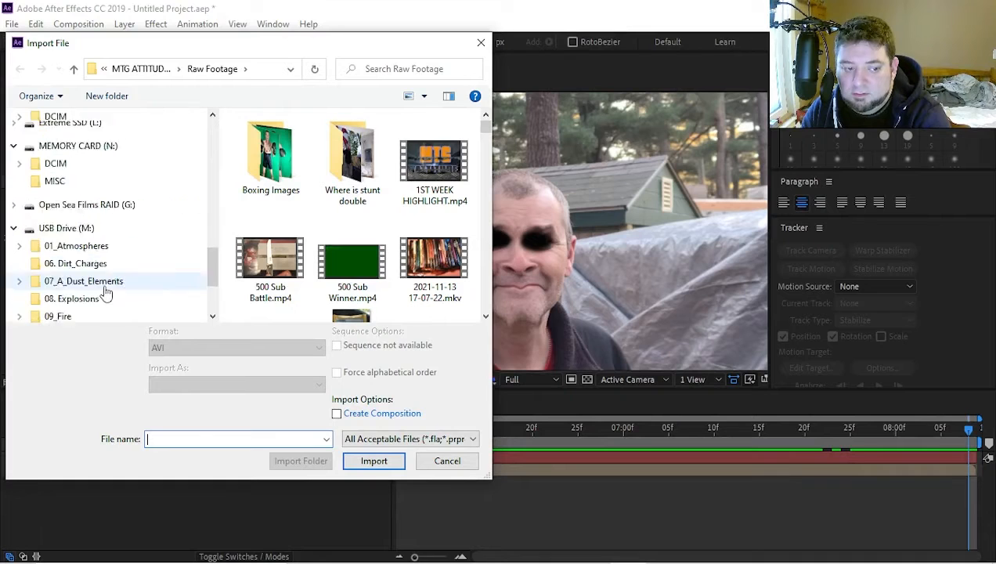
scroll(101, 258, "down", 1)
left_click(86, 199)
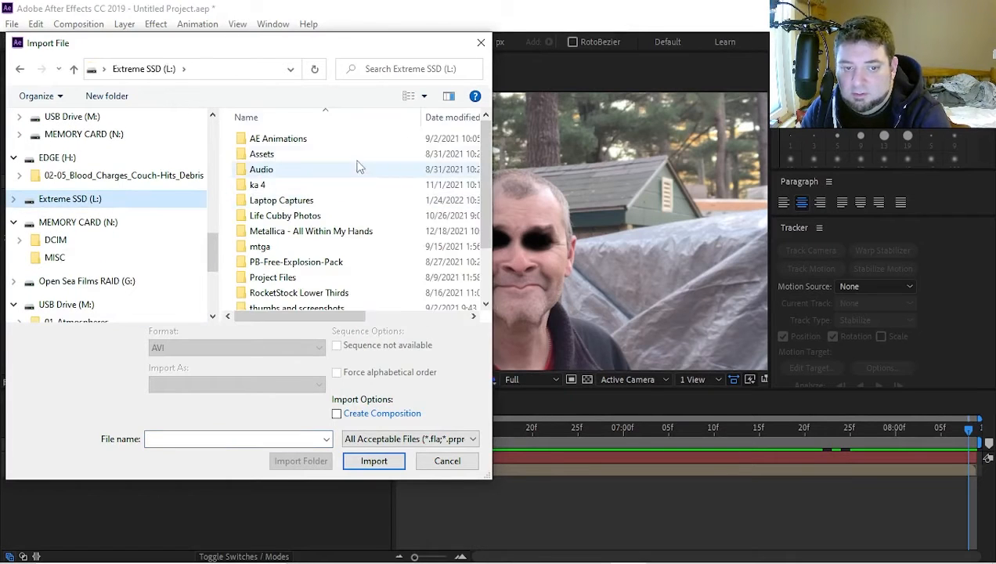
Step: Import texture-1395982_960_720.jpg from the Assets folder
double_click(326, 155)
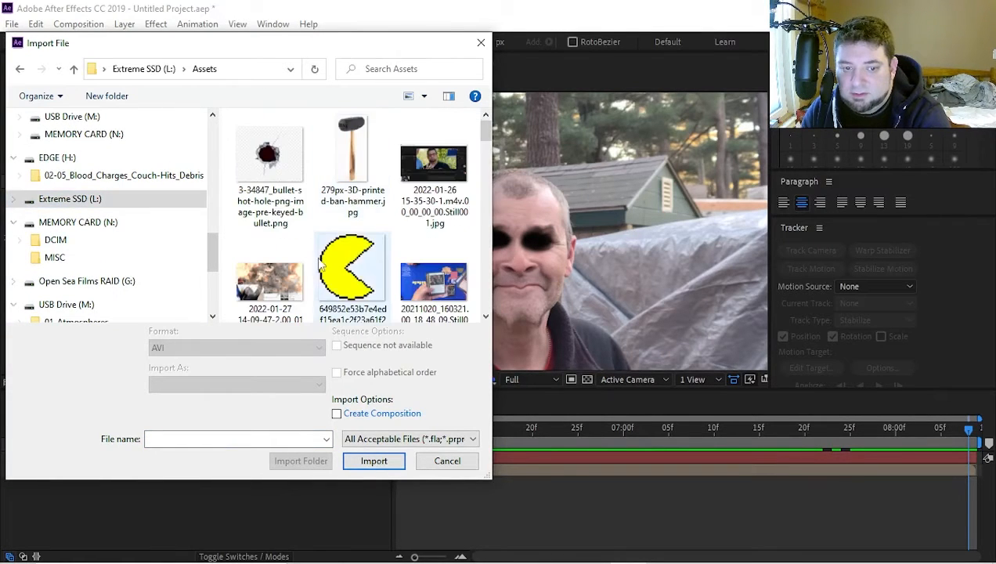
scroll(313, 262, "down", 3)
scroll(311, 263, "down", 8)
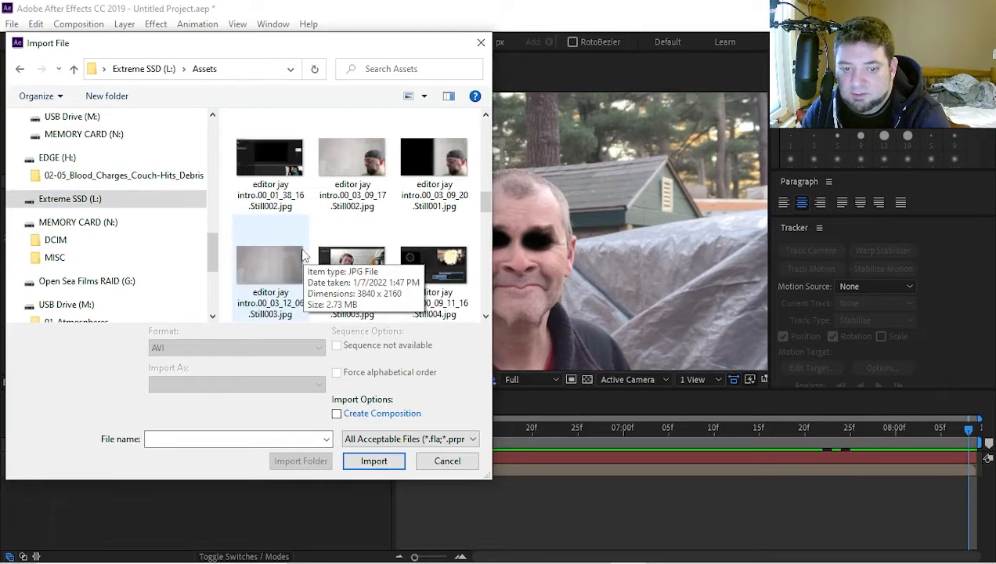
scroll(300, 251, "down", 10)
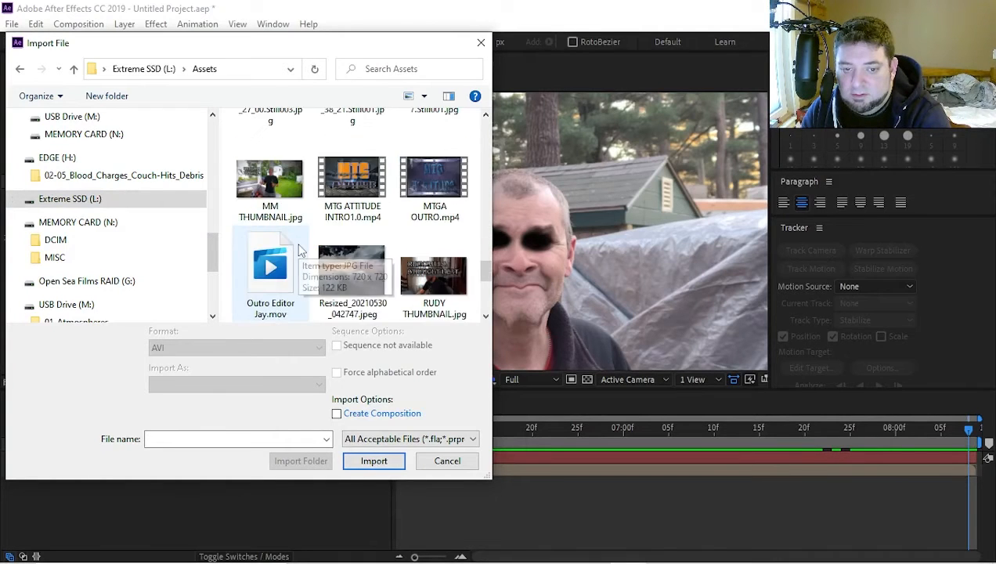
double_click(433, 137)
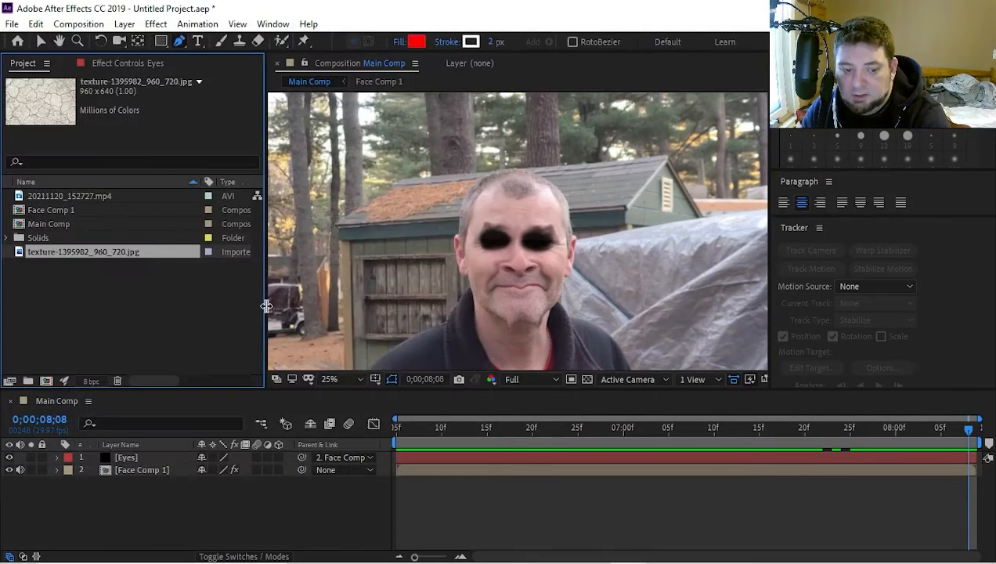
Step: Add the cracked texture image to Main Comp above the Eyes layer and move it over the face
left_click_drag(115, 266, 130, 457)
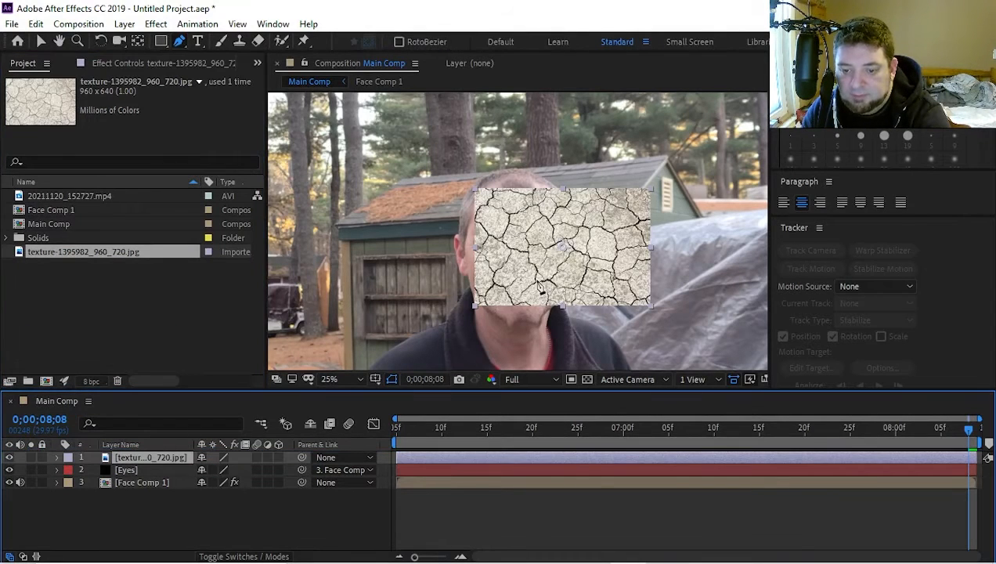
key("v")
left_click_drag(561, 274, 534, 257)
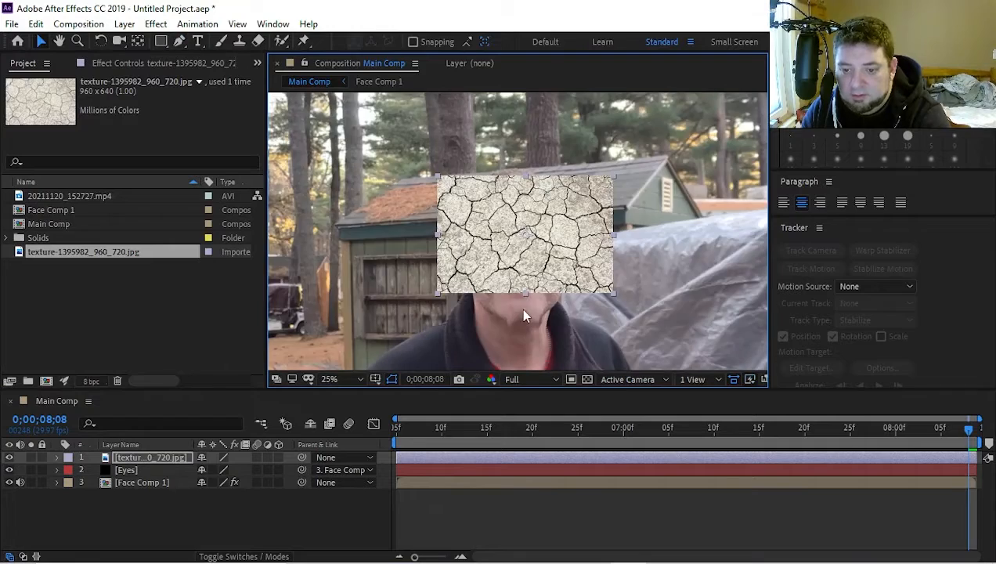
Step: Stretch the texture layer to cover the whole head and neck, and lower its opacity to 20%
left_click_drag(525, 295, 606, 242)
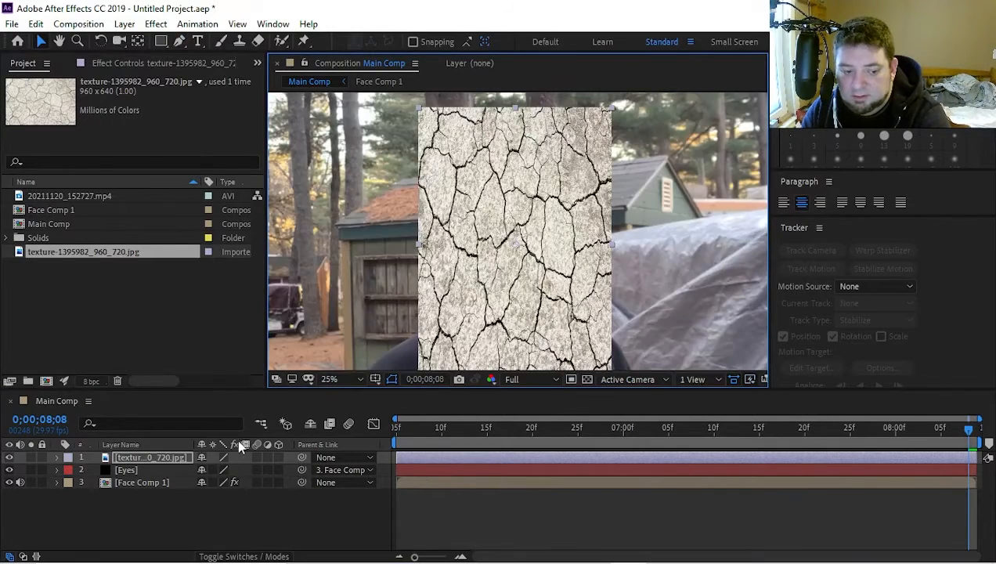
key("t")
left_click_drag(206, 470, 164, 485)
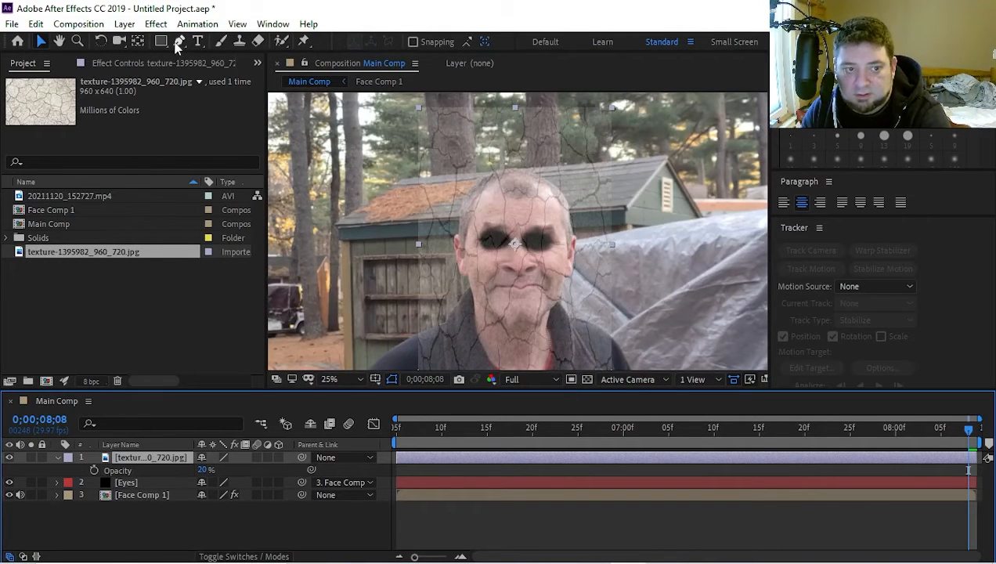
Step: Start a Pen mask on the texture layer at the shirt collar and trace it up the image-left side of the neck
left_click(179, 41)
scroll(479, 289, "up", 2)
left_click_drag(485, 321, 488, 55)
left_click(539, 326)
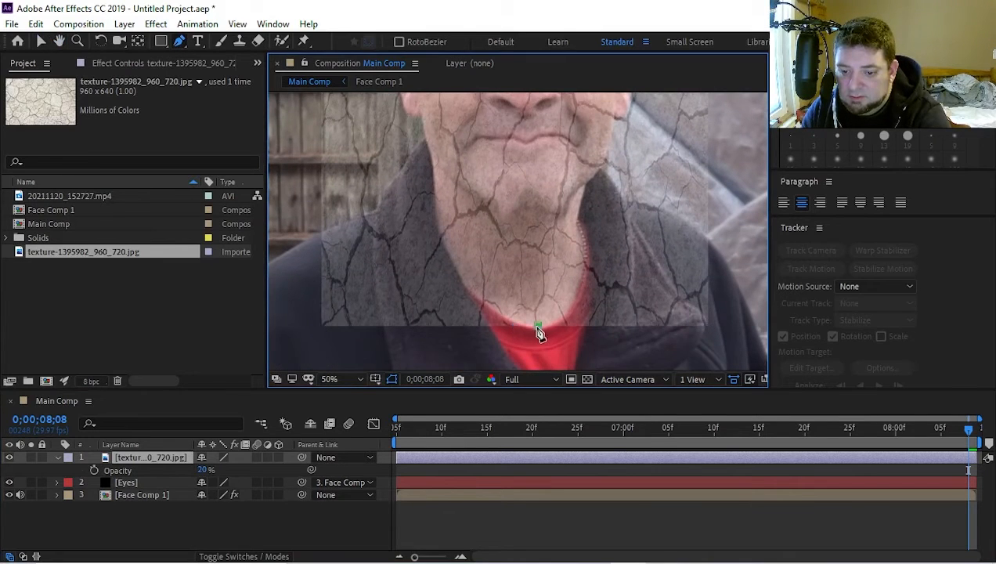
left_click_drag(539, 333, 472, 299)
left_click_drag(454, 261, 447, 248)
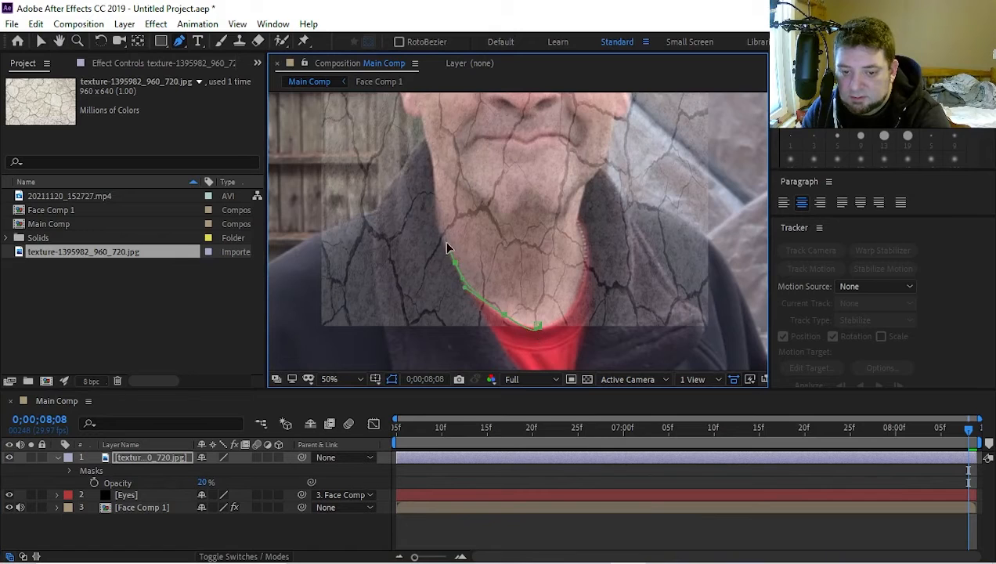
left_click(437, 209)
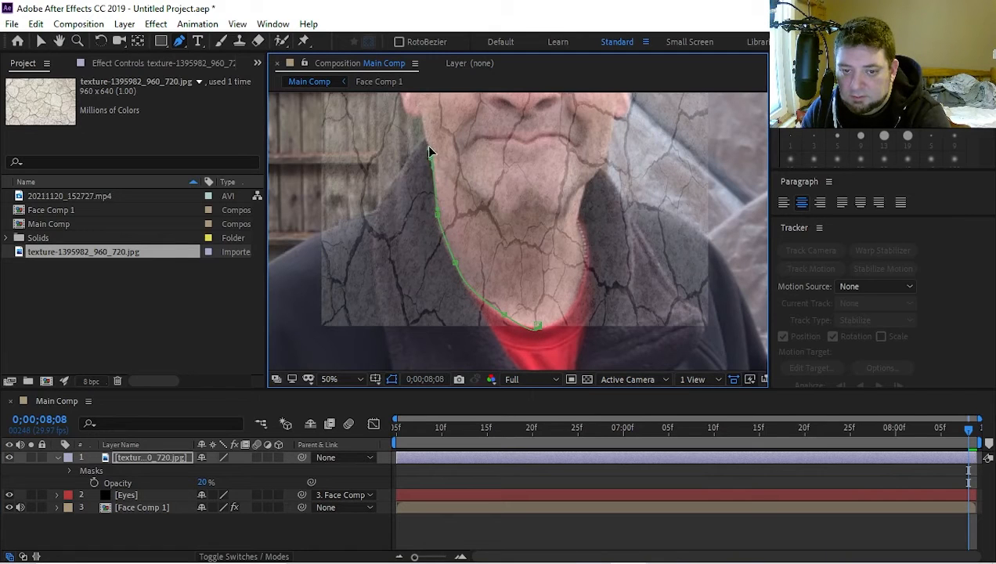
Step: Continue the texture mask from the jaw up around the outer edge and tip of the image-left ear
scroll(430, 157, "up", 3)
left_click(430, 232)
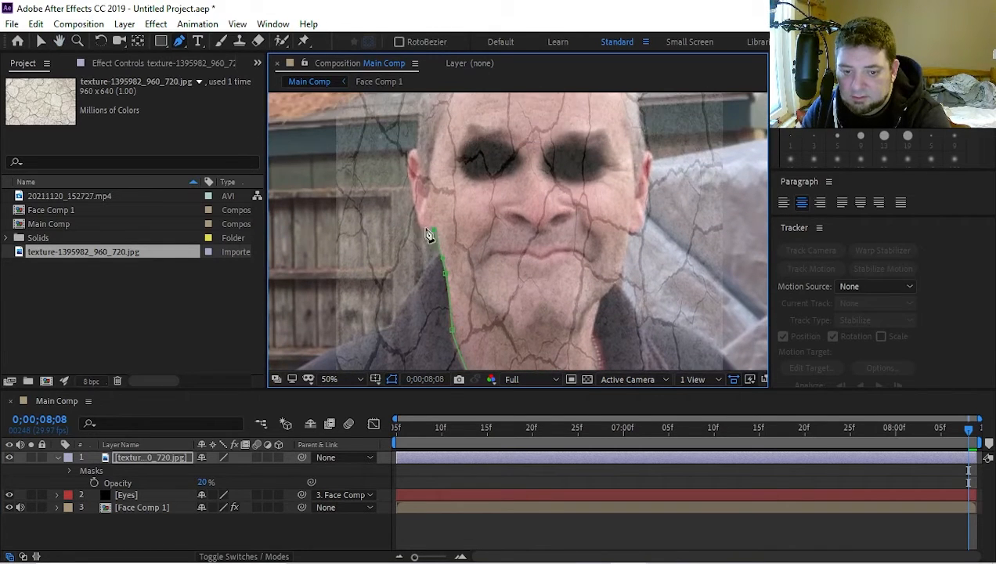
left_click(414, 206)
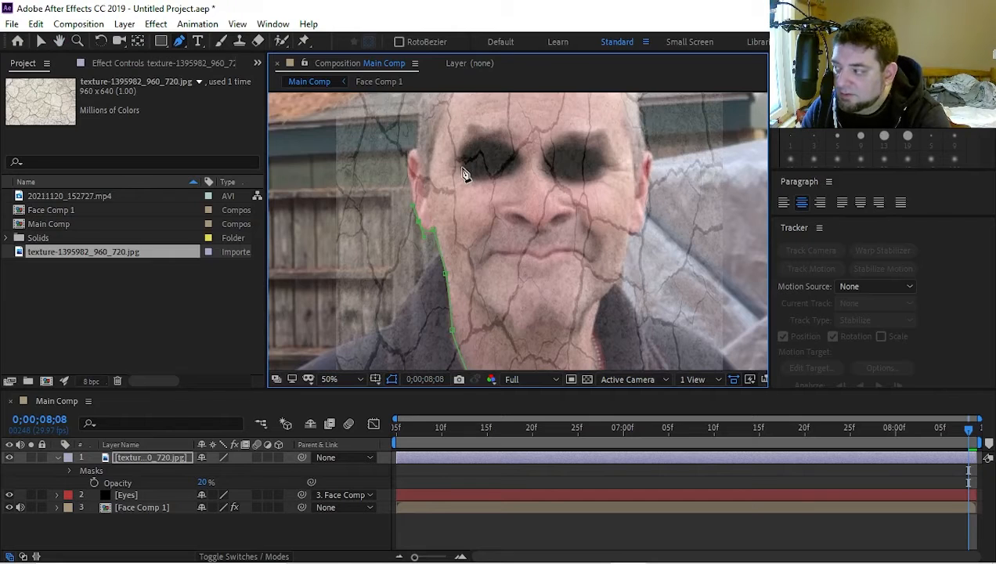
left_click(408, 159)
scroll(413, 148, "up", 2)
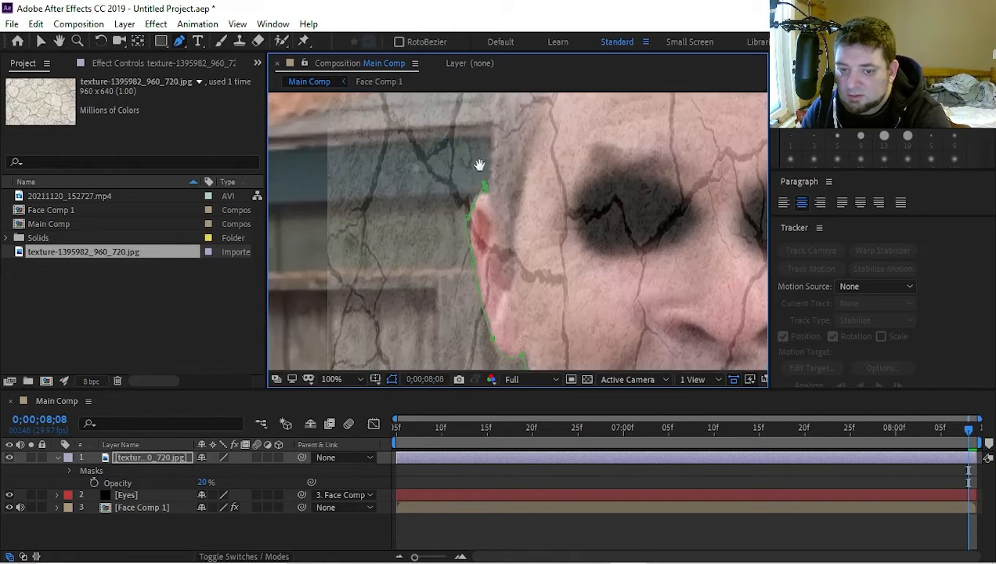
left_click_drag(477, 162, 519, 232)
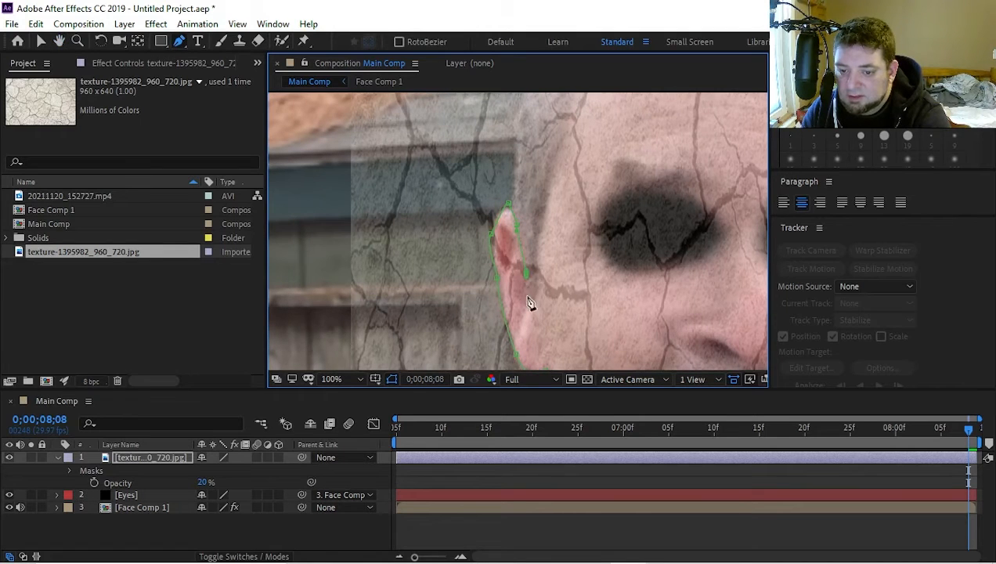
Step: Trace the texture mask along the front of the ear and up the temple, keeping the hair outside
left_click(530, 302)
left_click(537, 262)
left_click(542, 197)
left_click(564, 150)
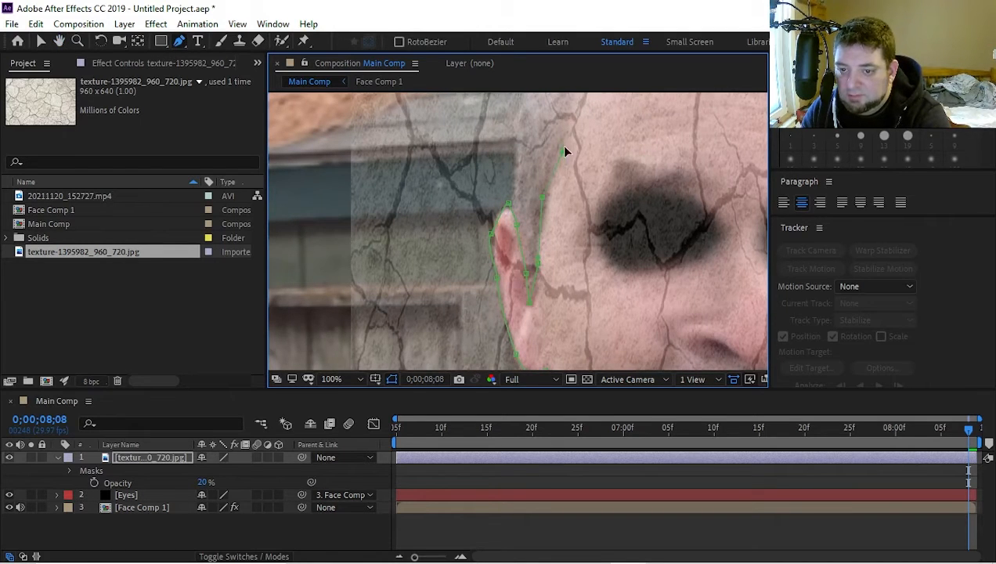
left_click_drag(629, 133, 522, 222)
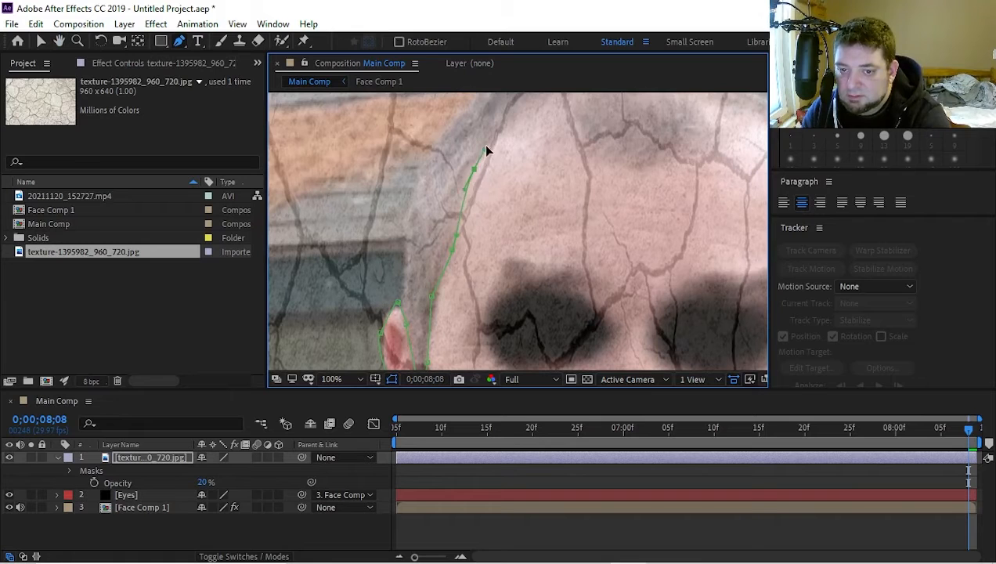
Step: Continue the texture mask across the forehead, following the hairline below the central hair patch to the image-right hairline peak
left_click(588, 151)
left_click(639, 165)
left_click(668, 164)
left_click(697, 148)
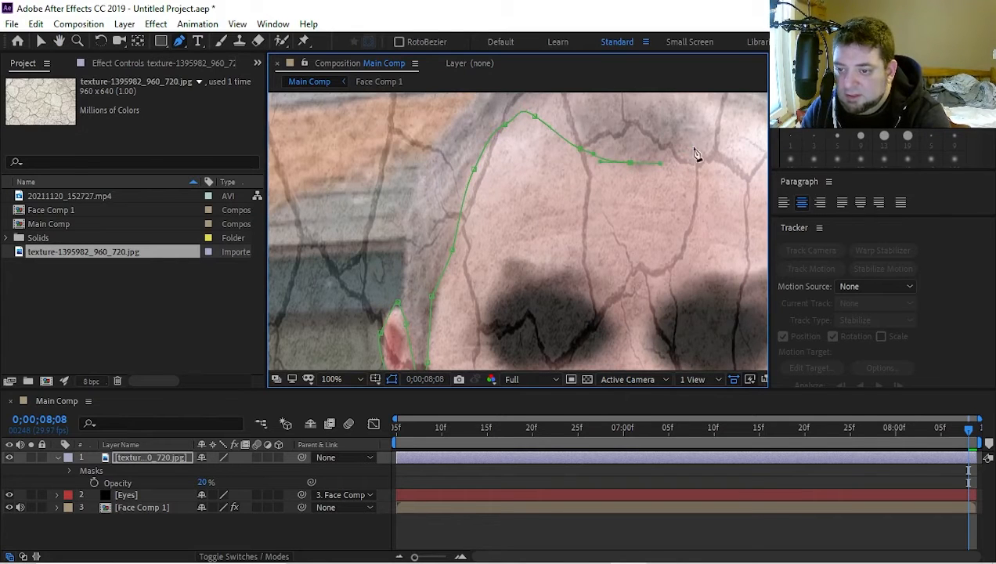
left_click_drag(697, 149, 486, 192)
left_click(491, 161)
left_click(524, 146)
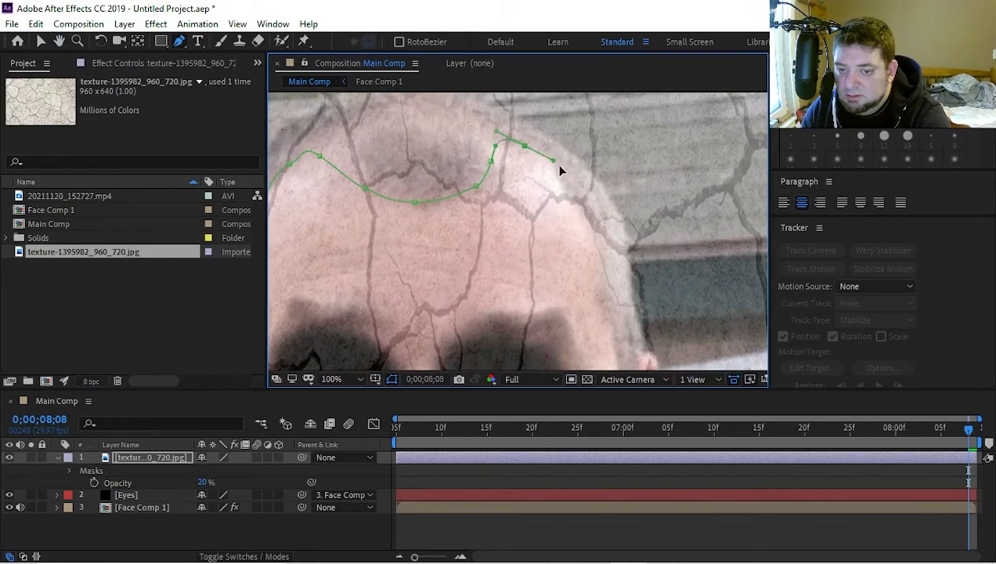
Step: Trace the texture mask down the image-right hairline and temple to the front of the ear, keeping the hair outside
left_click(576, 191)
left_click(591, 217)
left_click(598, 245)
left_click(624, 319)
left_click_drag(629, 338, 588, 207)
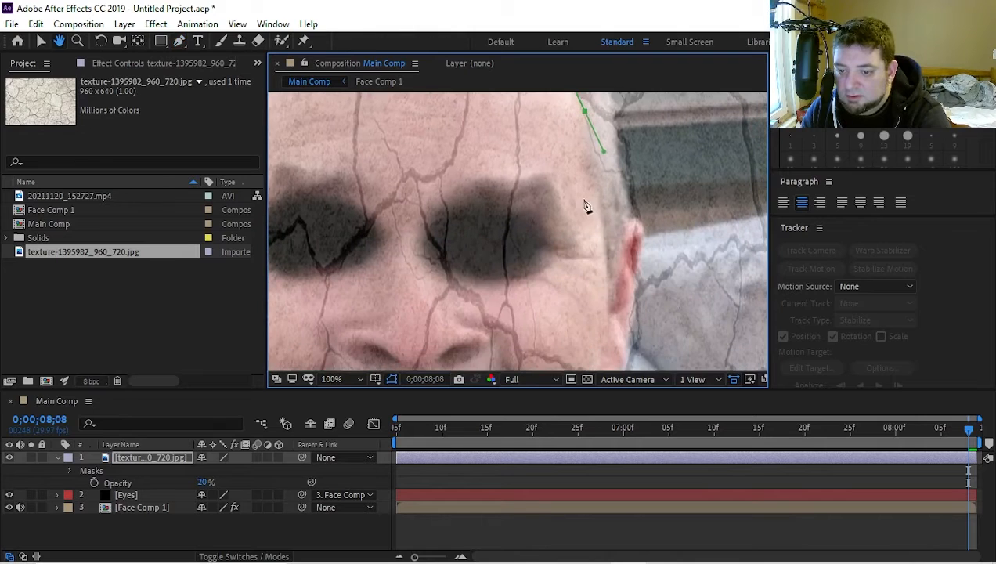
left_click(602, 208)
left_click(604, 225)
left_click(610, 271)
Step: Trace the texture mask over the tip and down the outer edge of the image-right ear toward the earlobe
left_click(624, 232)
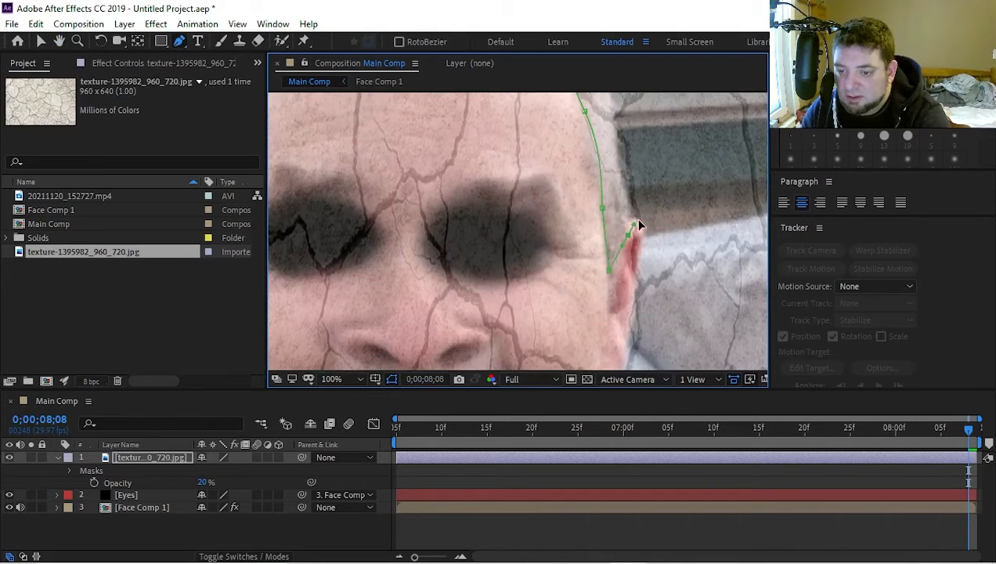
left_click(631, 235)
left_click(639, 280)
left_click(634, 310)
left_click(627, 322)
left_click_drag(629, 326, 624, 255)
left_click(619, 252)
left_click(611, 272)
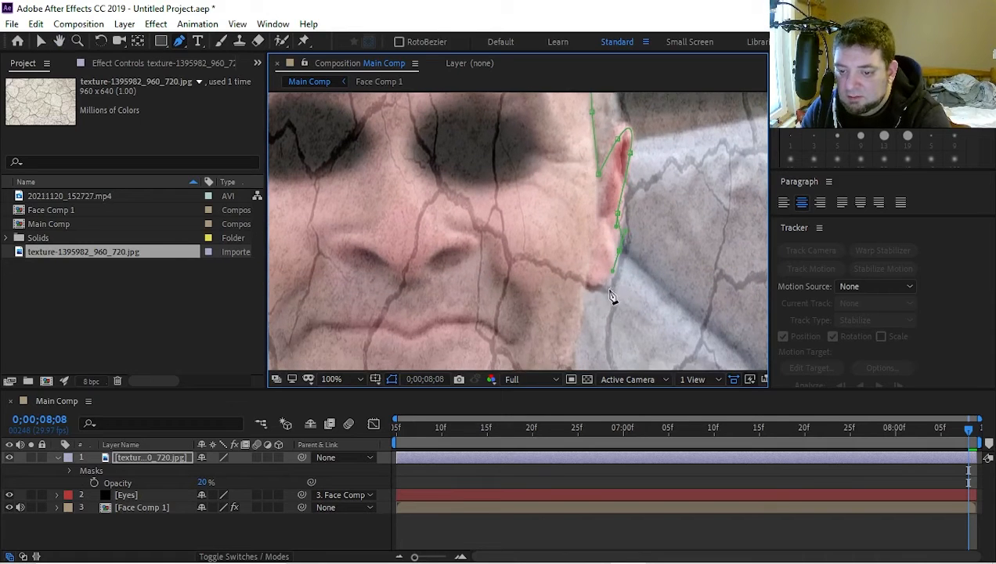
Step: Continue the texture mask from the image-right earlobe along the jaw edge to the side of the neck
scroll(575, 224, "down", 5)
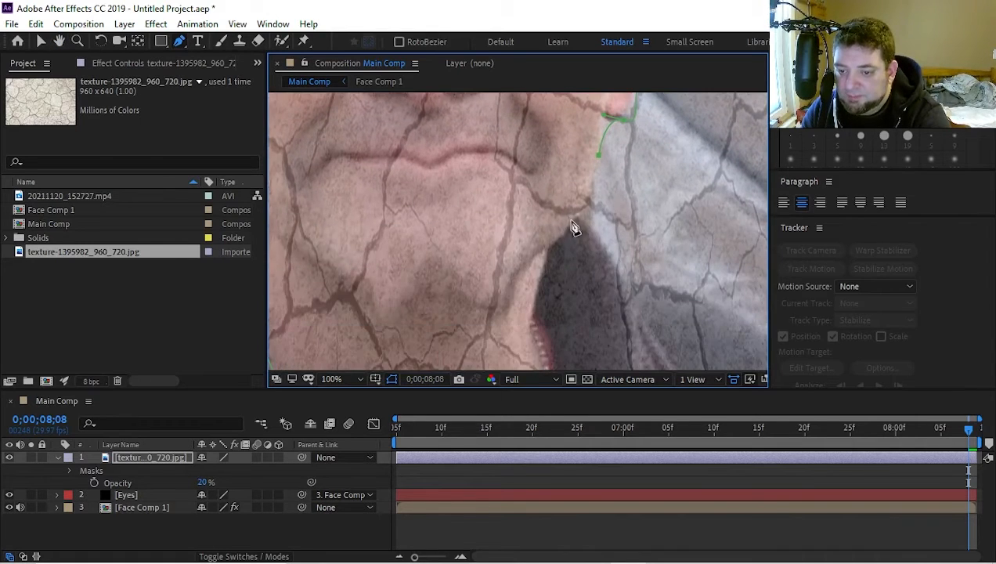
left_click(580, 212)
left_click(560, 239)
left_click(542, 274)
left_click(530, 319)
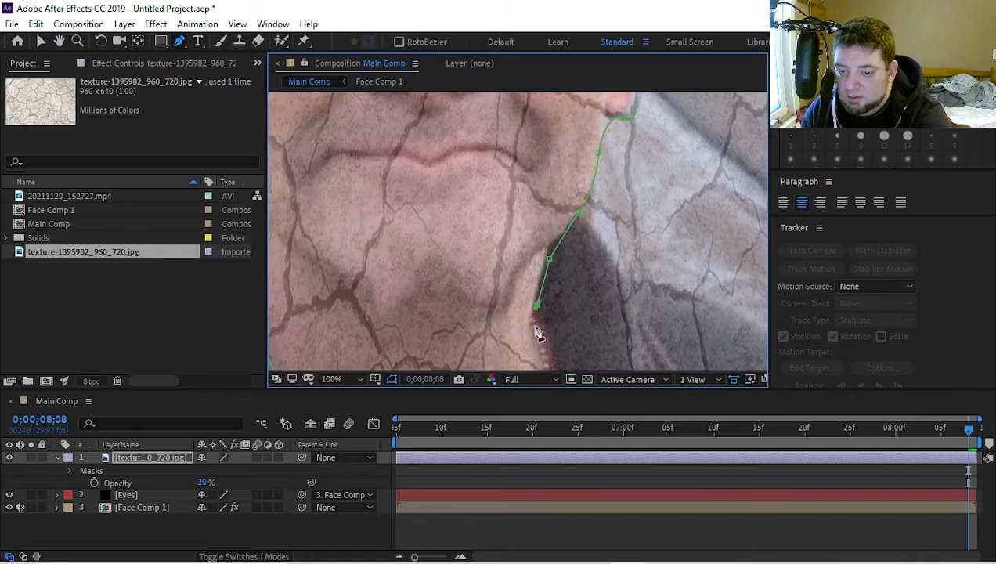
Step: Trace the texture mask down the image-right side of the neck along the collar and close it at its starting point
scroll(604, 227, "down", 4)
left_click(540, 249)
left_click_drag(523, 340, 497, 349)
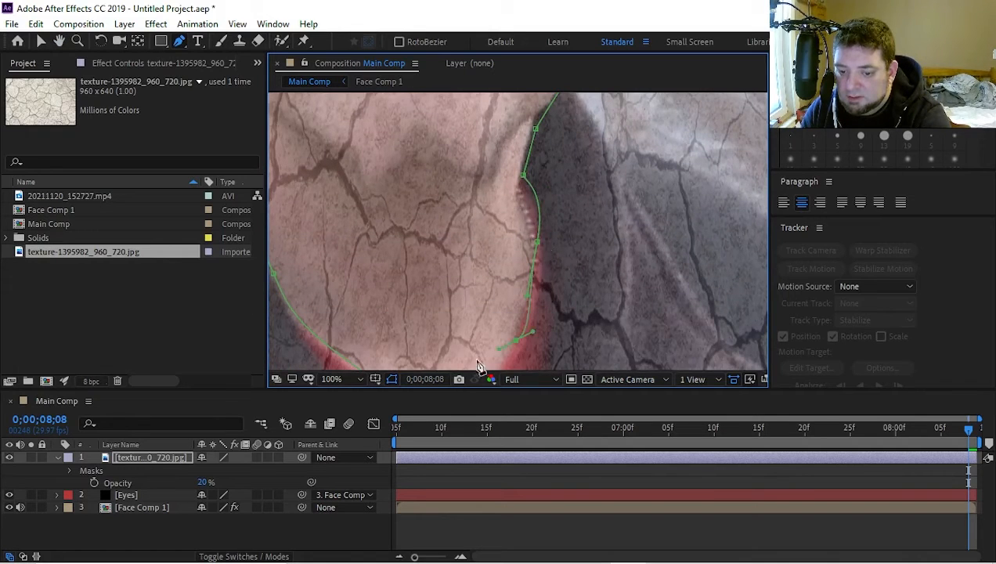
left_click_drag(623, 234, 638, 185)
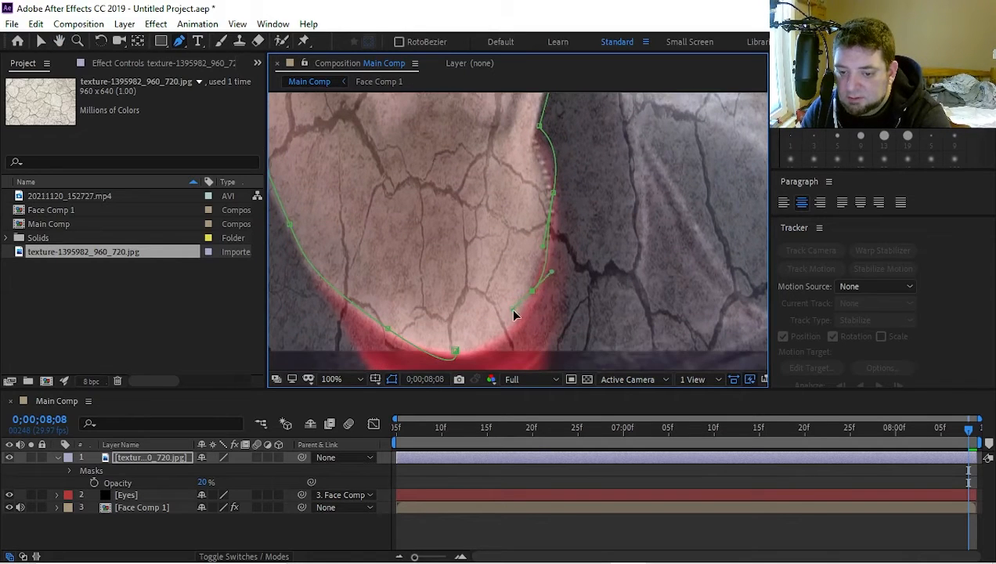
mouse_move(495, 329)
left_mouse_down()
mouse_move(498, 337)
mouse_move(482, 343)
left_mouse_up()
left_click(455, 354)
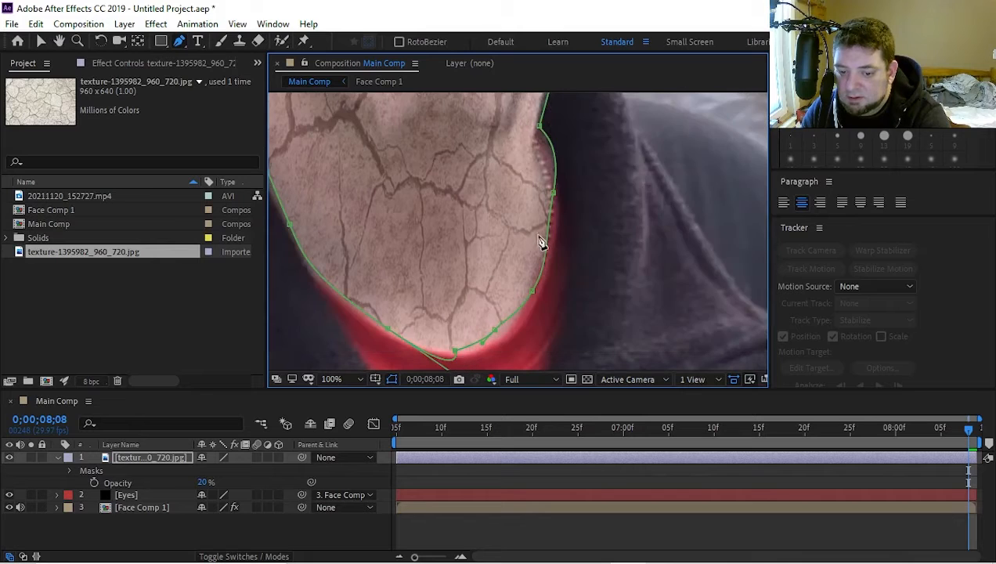
Step: Feather the texture layer's face mask by 25 pixels
scroll(541, 240, "down", 4)
left_click_drag(537, 294, 557, 266)
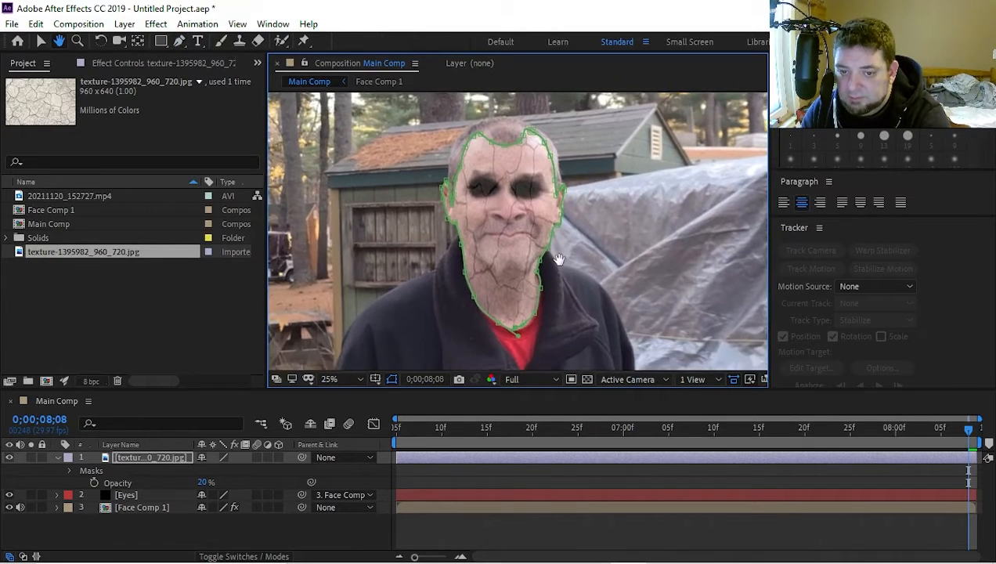
left_click(148, 457)
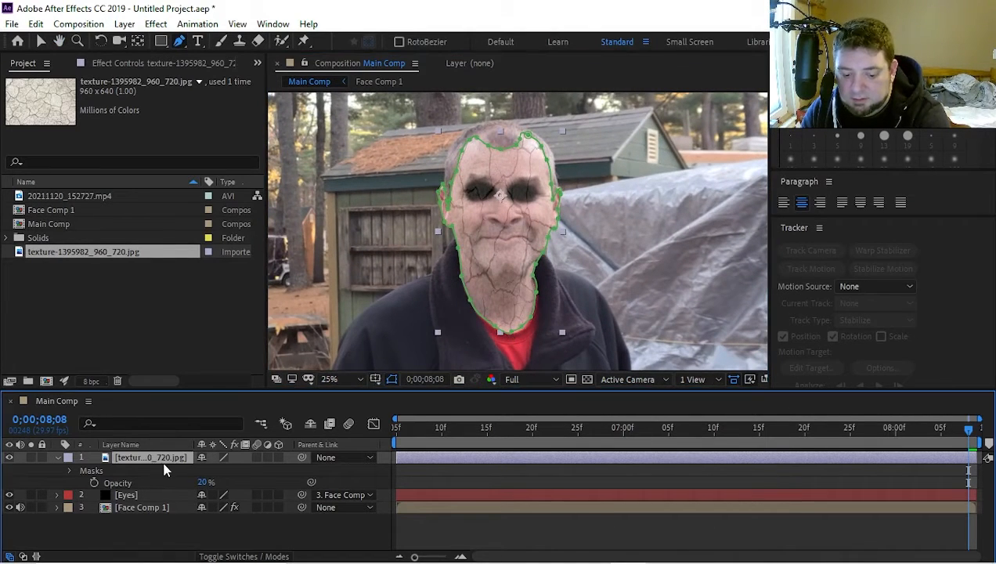
key("f")
left_click_drag(229, 483, 250, 484)
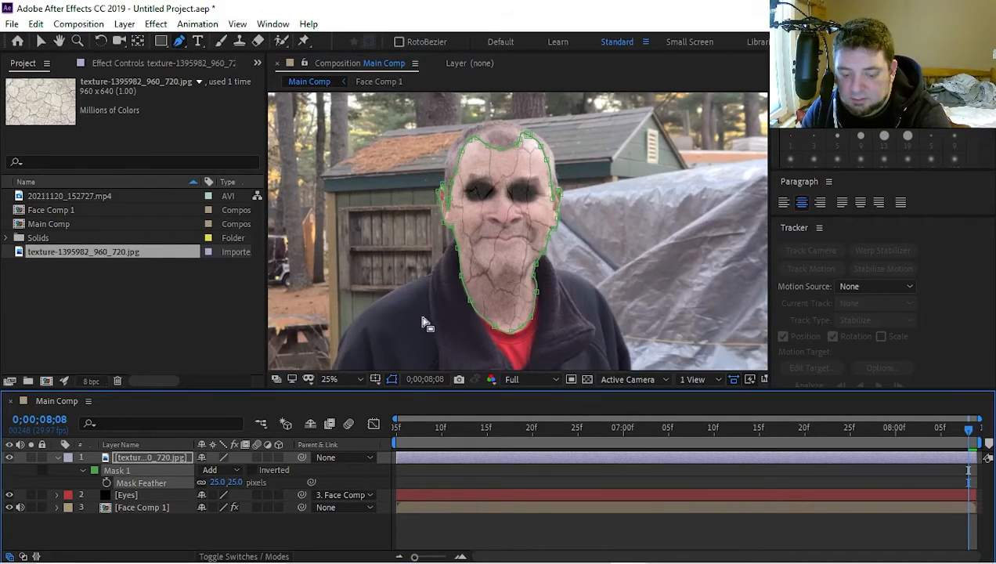
Step: Parent the texture layer to the Face Comp 1 layer
key("v")
left_click(432, 278)
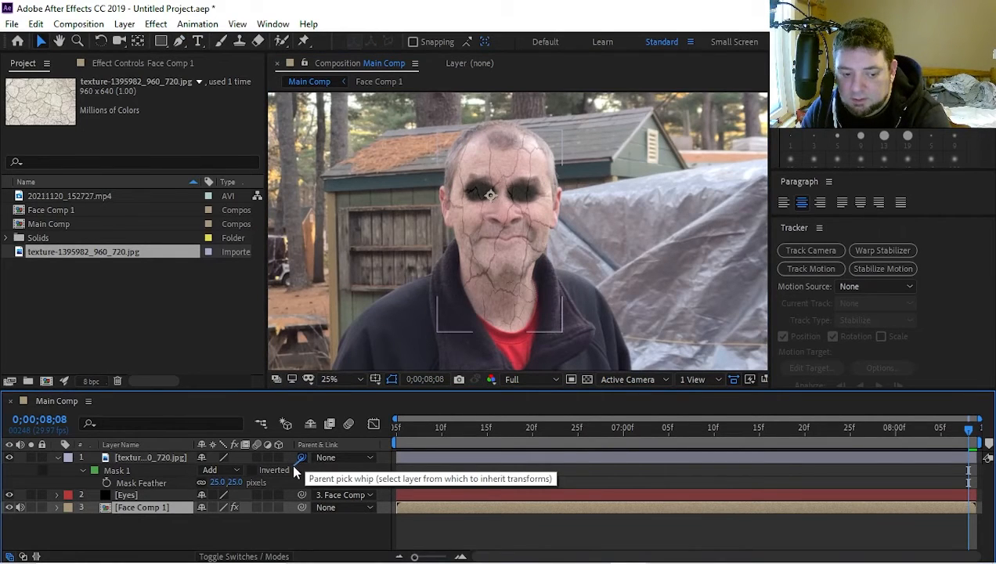
left_click_drag(302, 457, 132, 507)
Step: Draw a closed Pen mask around the image-left black eye on the texture layer
left_click(157, 455)
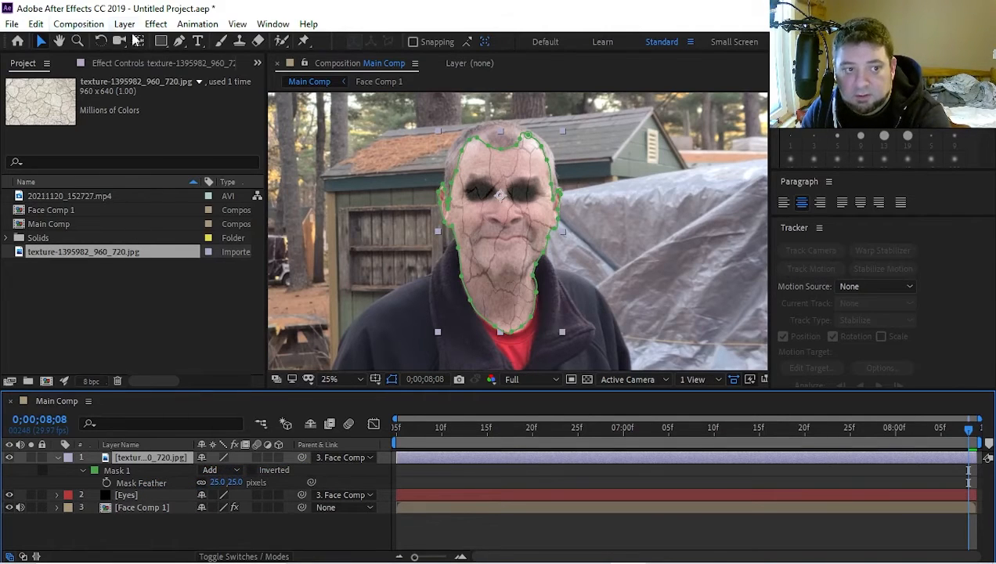
left_click(181, 41)
scroll(525, 221, "up", 2)
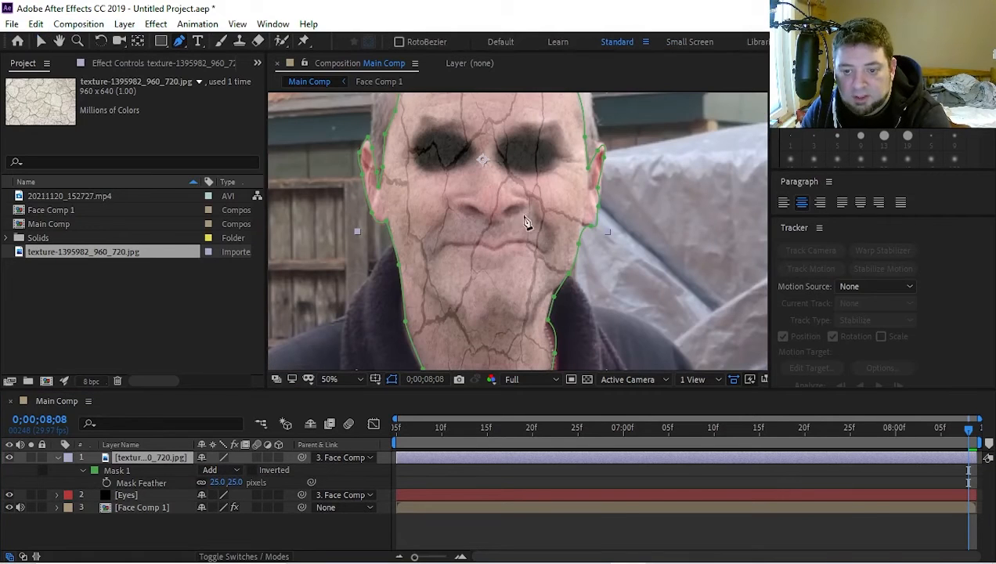
left_click(475, 147)
left_click(459, 167)
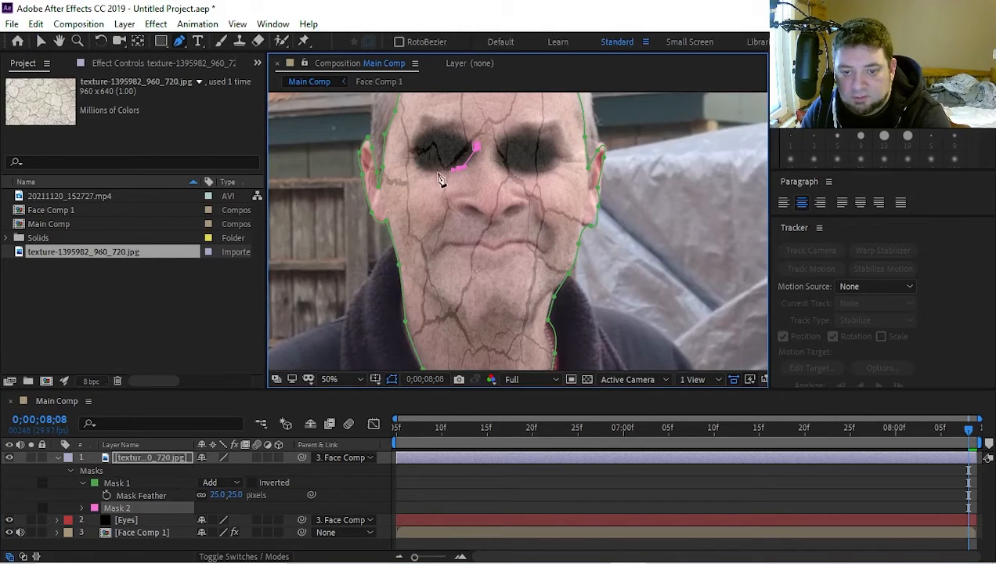
left_click(413, 153)
left_click(419, 135)
left_click(451, 129)
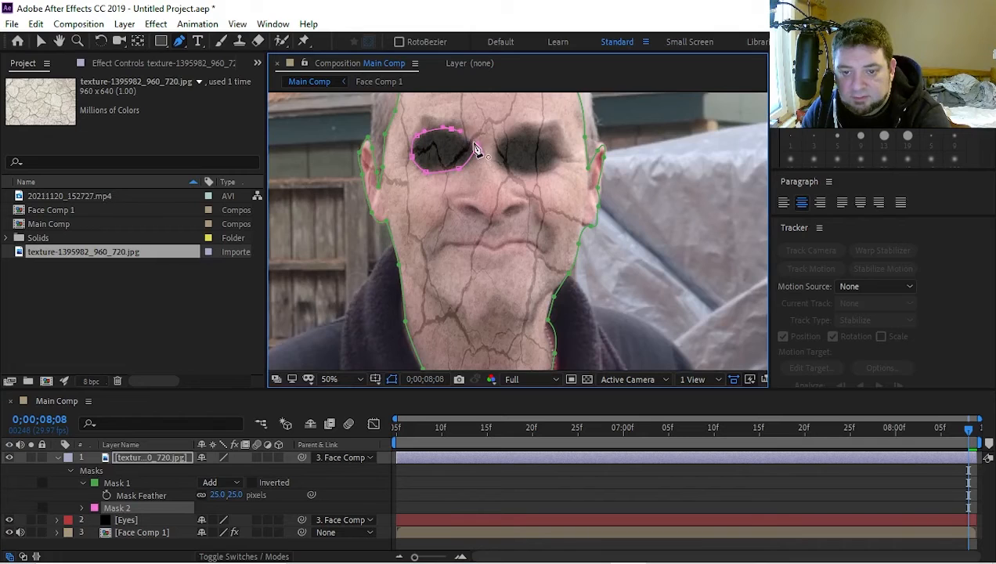
left_click(476, 146)
Step: Draw a closed Pen mask around the image-right black eye on the texture layer
left_click(518, 131)
left_click(549, 137)
left_click(565, 159)
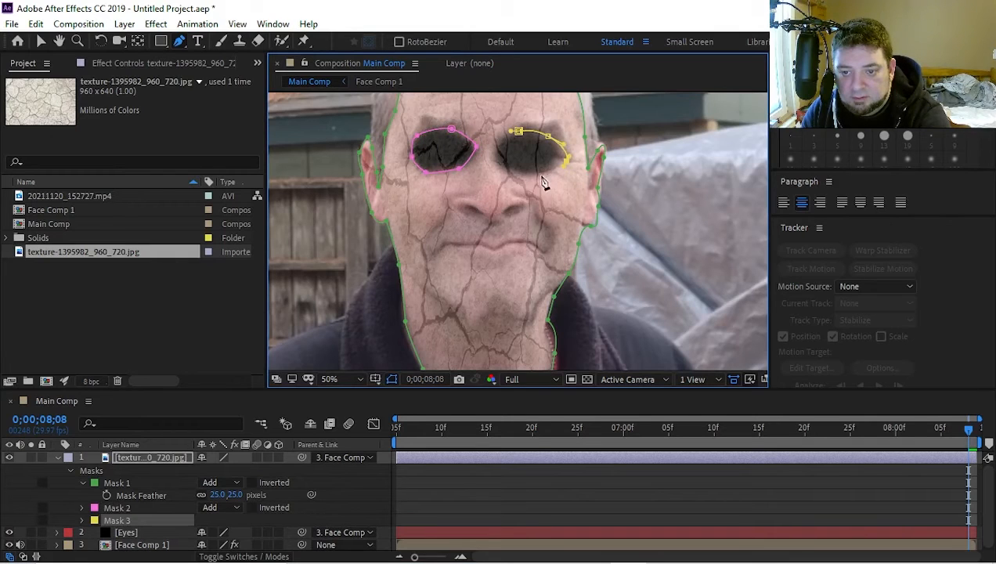
left_click(541, 174)
left_click(529, 174)
left_click(494, 163)
left_click(494, 139)
left_click(518, 131)
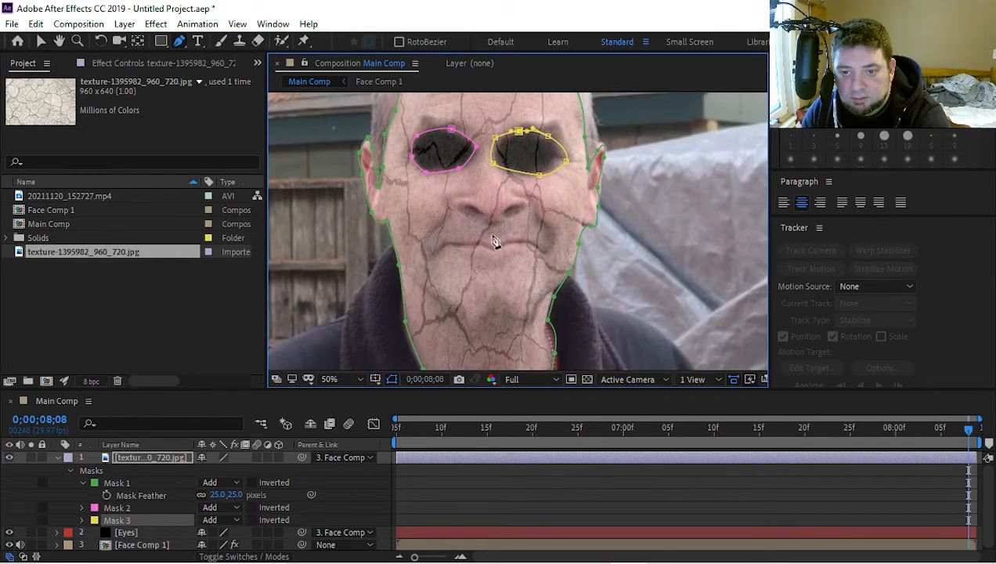
Step: Draw a closed Pen mask around the lips on the texture layer, adjusting its points near the image-left corner of the mouth
left_click(442, 239)
left_click(482, 232)
left_click(520, 233)
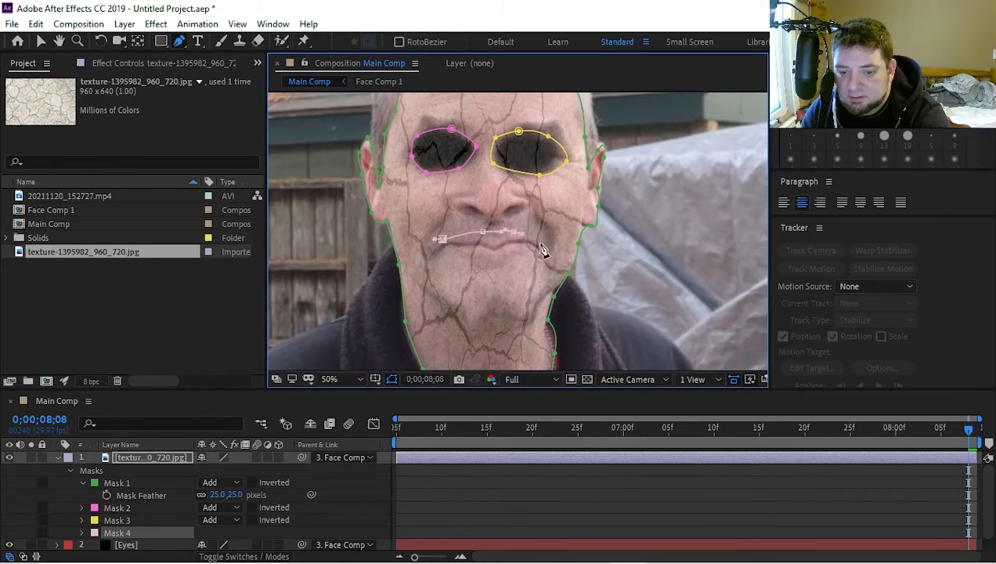
left_click(487, 252)
left_click(442, 239)
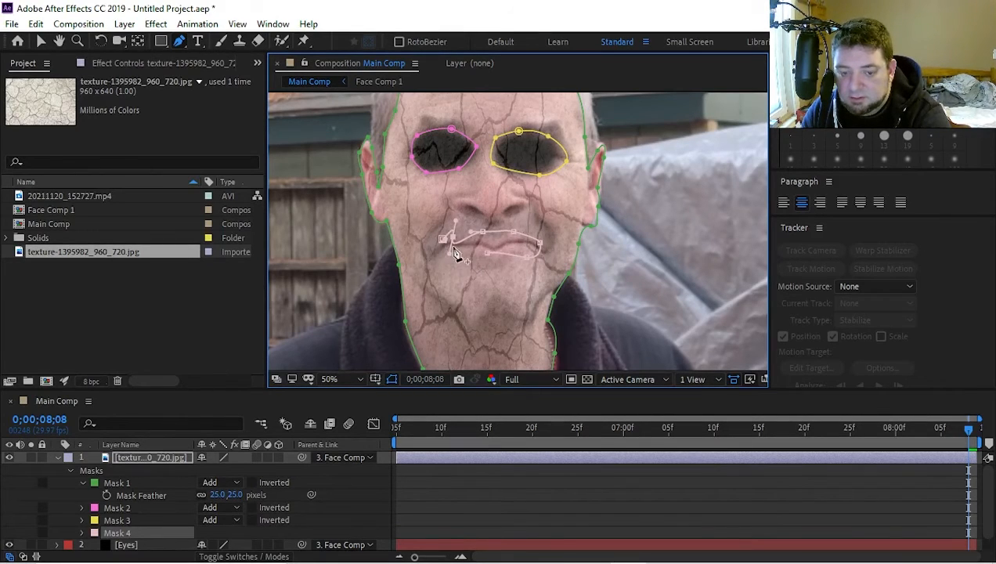
mouse_move(461, 252)
left_mouse_down()
mouse_move(467, 257)
mouse_move(449, 255)
left_mouse_up()
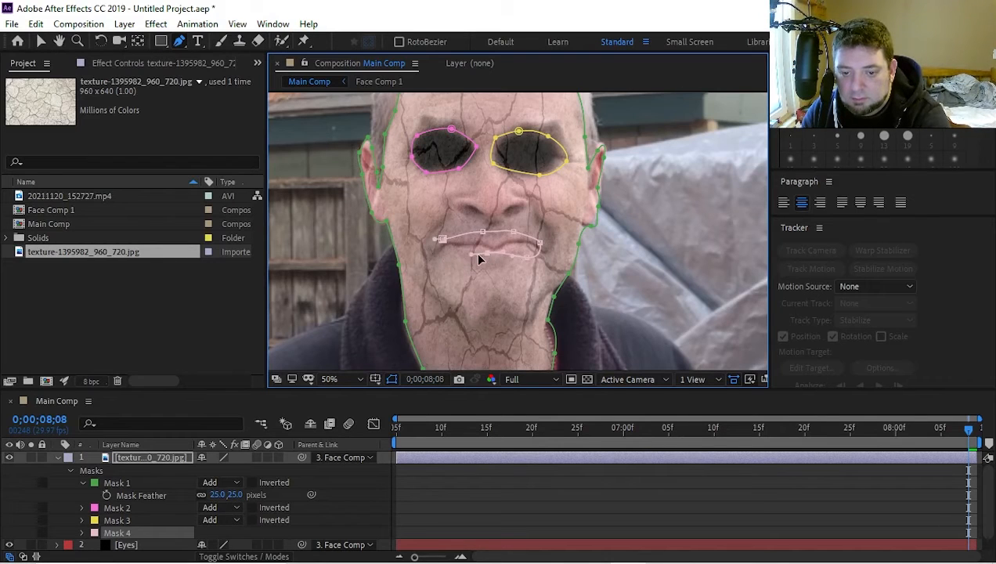
scroll(473, 260, "up", 2)
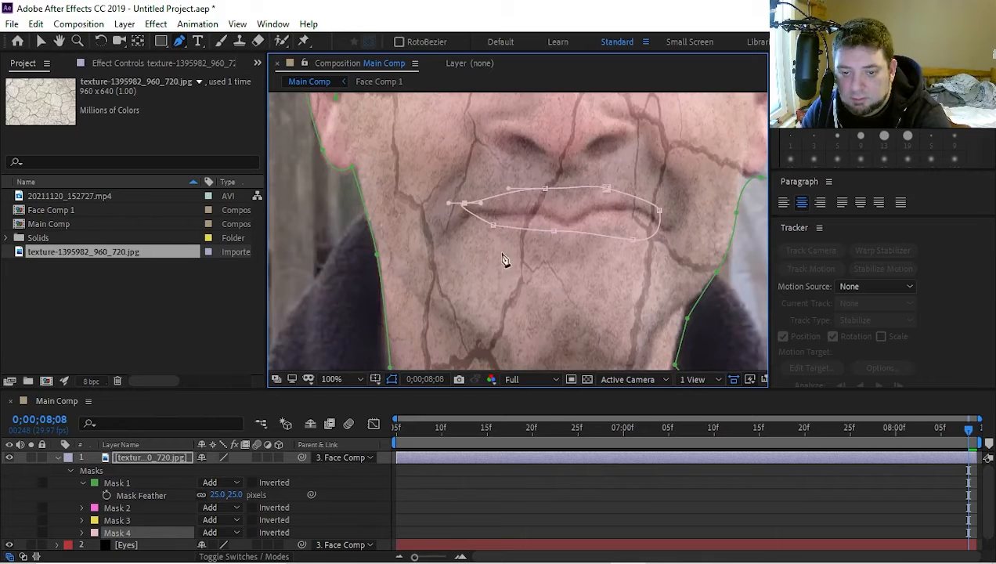
scroll(517, 262, "down", 2)
mouse_move(498, 239)
left_mouse_down()
mouse_move(499, 227)
mouse_move(496, 236)
left_mouse_up()
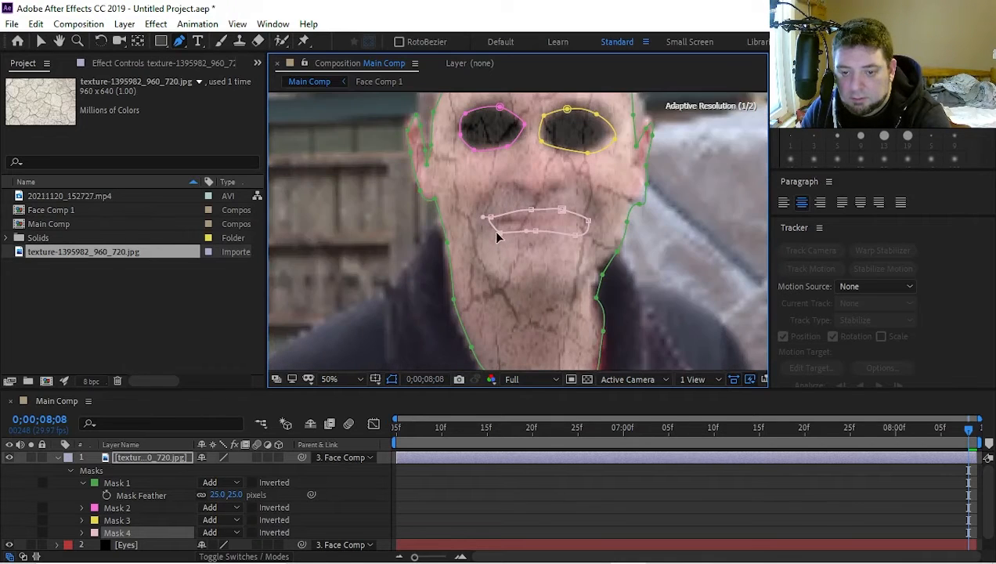
Step: Select Mask 2, Mask 3 and Mask 4 together and set their feather to 10 pixels
left_click(123, 509)
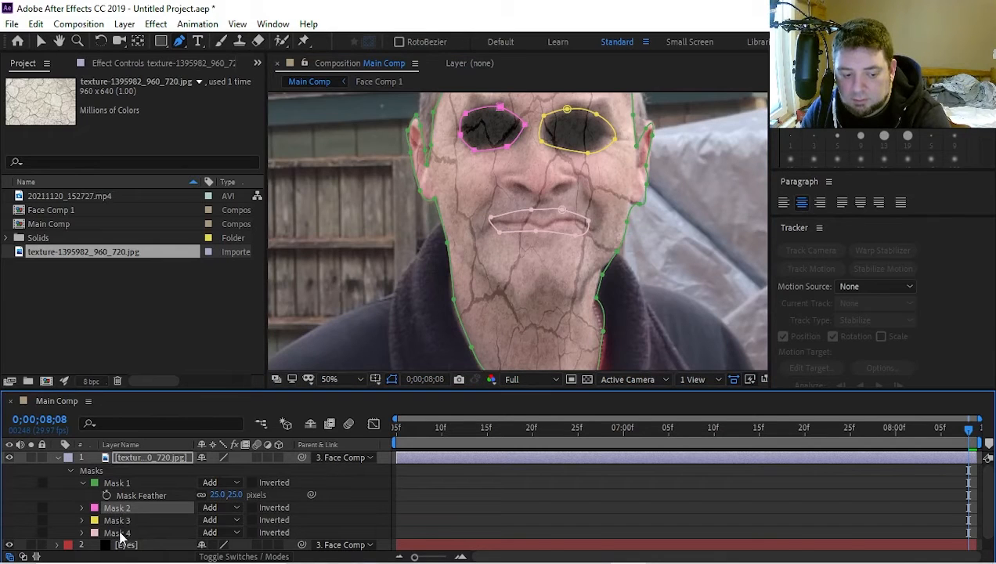
left_click(120, 533, "shift")
key("m")
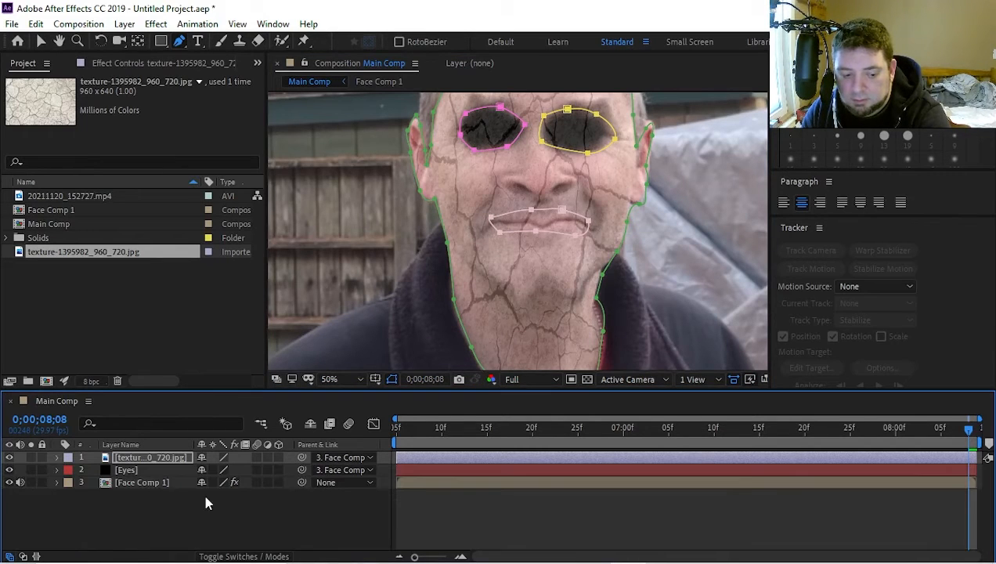
key("f")
scroll(174, 485, "down", 2)
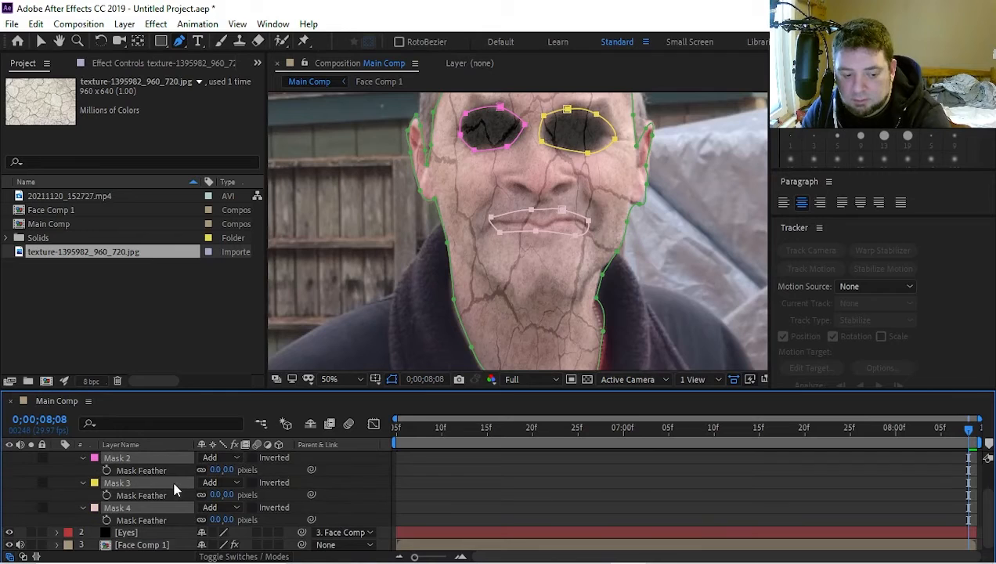
left_click(227, 469)
type("10")
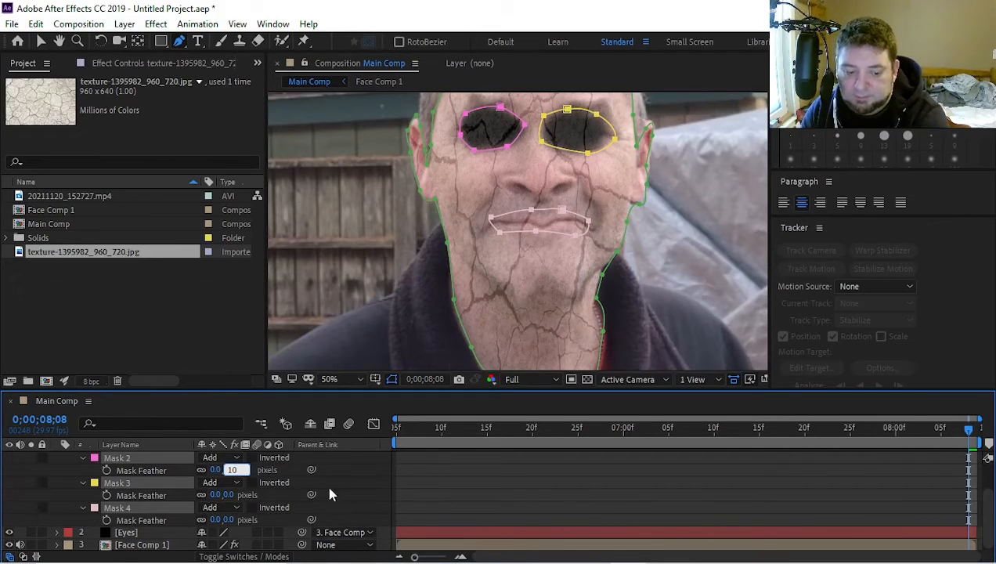
key("Return")
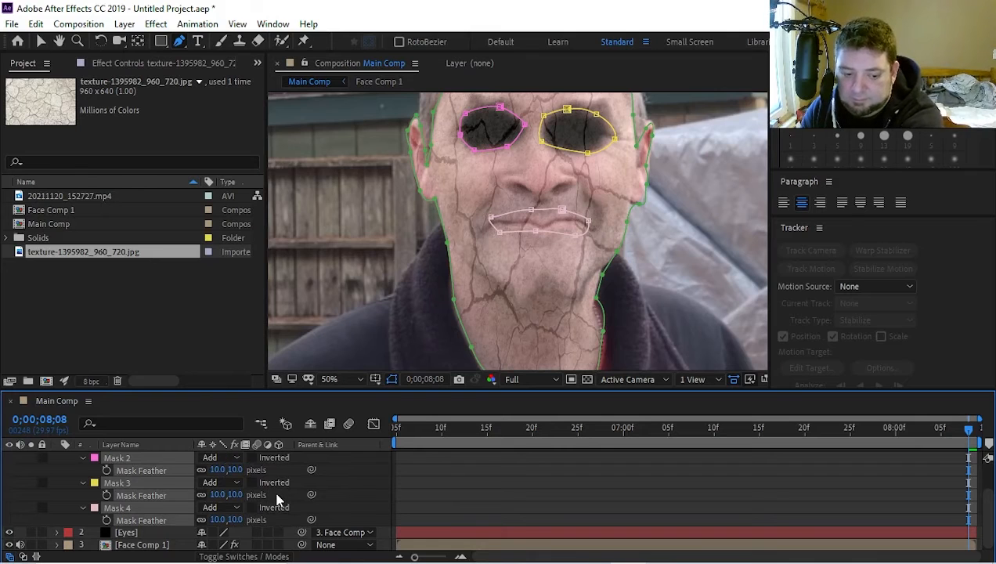
Step: Switch the two eye masks and the mouth mask to Subtract mode and set their feather to 30 pixels
left_click(227, 457)
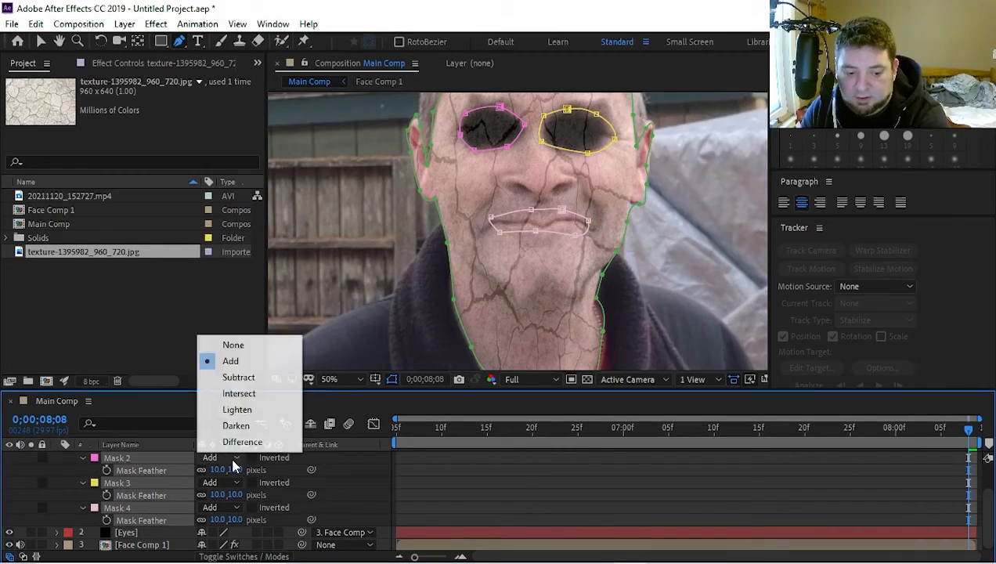
left_click(245, 379)
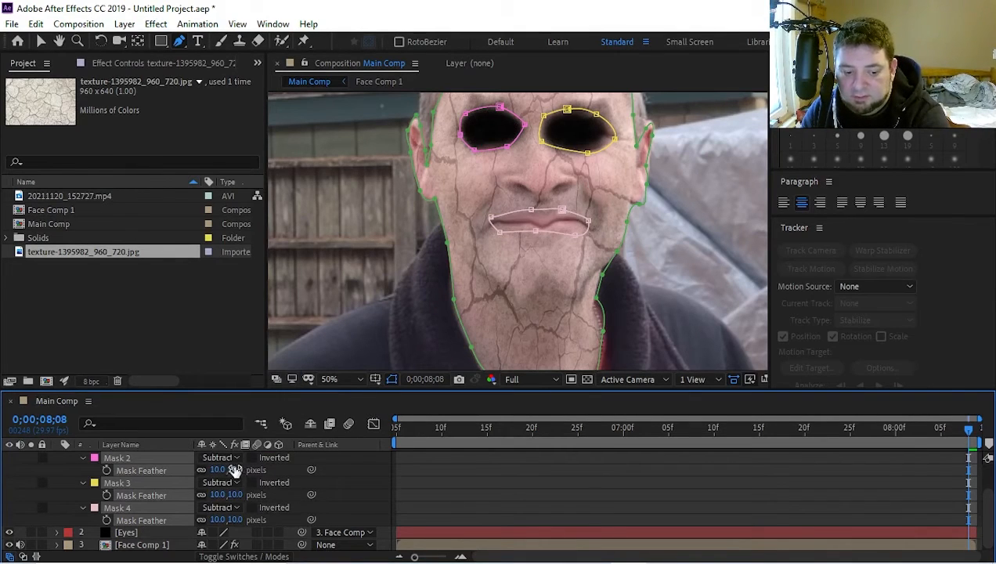
left_click_drag(231, 469, 260, 470)
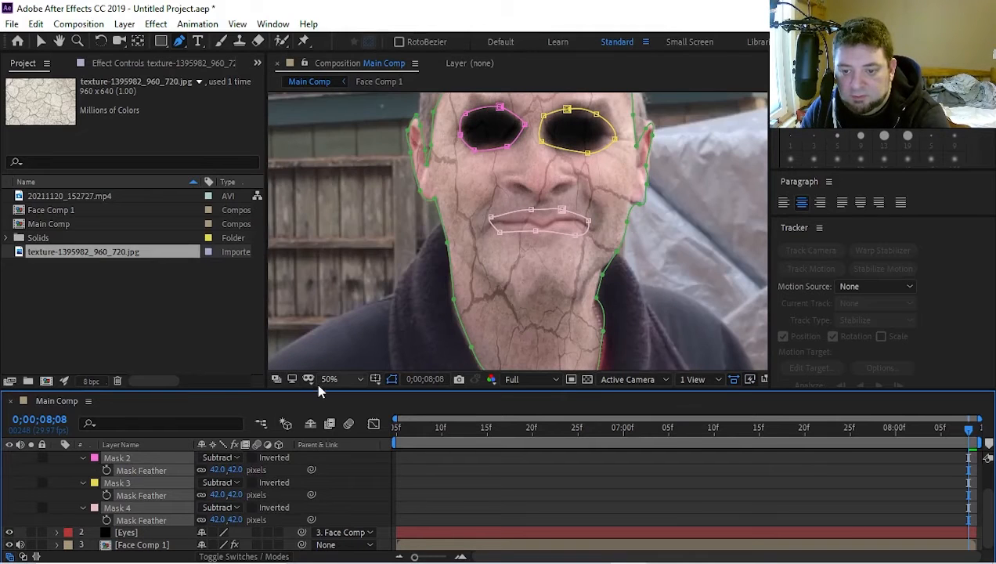
left_click(235, 470)
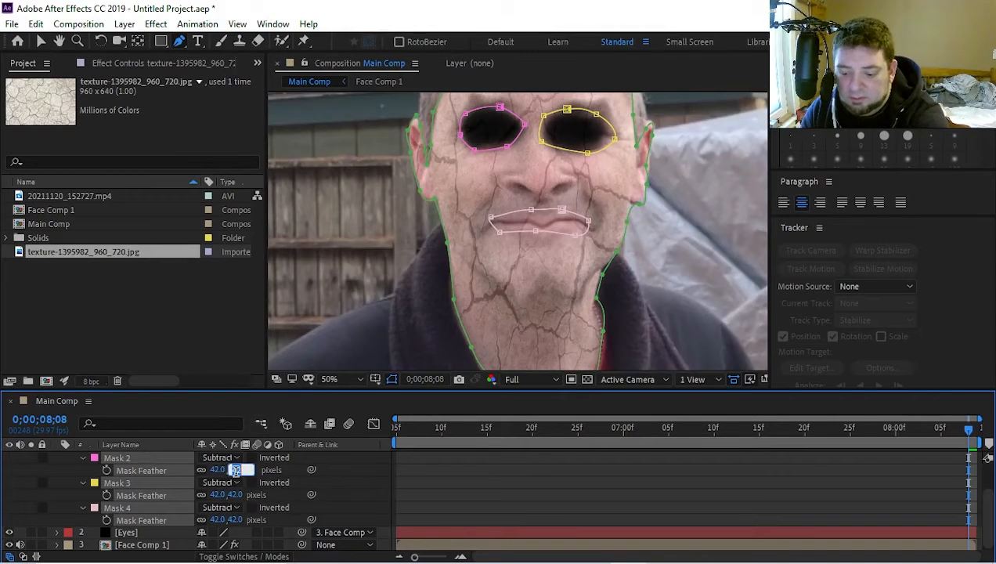
type("30")
key("Return")
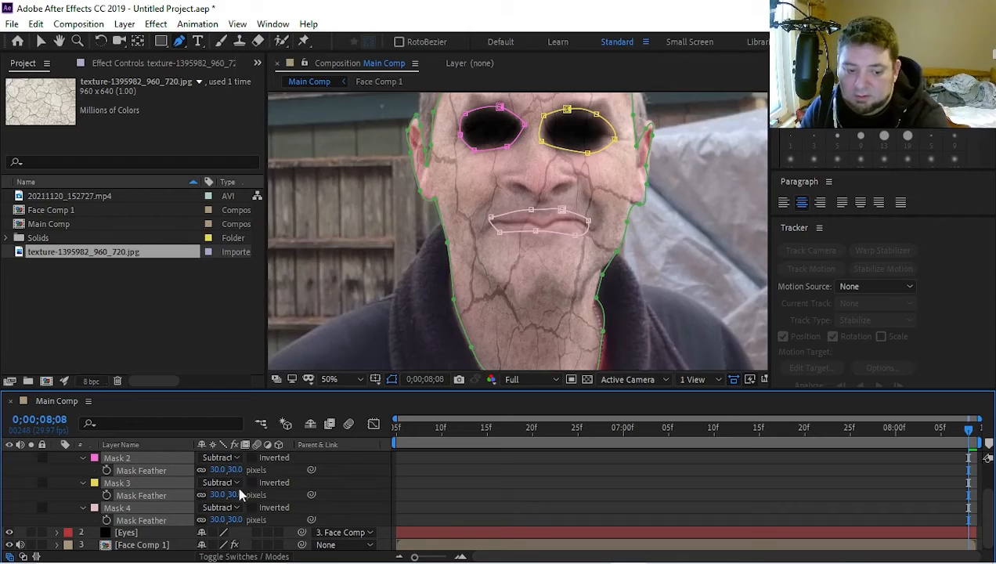
Step: Deselect the masks and examine the masked crack texture and black eyes over the whole face near the end of the clip
scroll(371, 289, "down", 2)
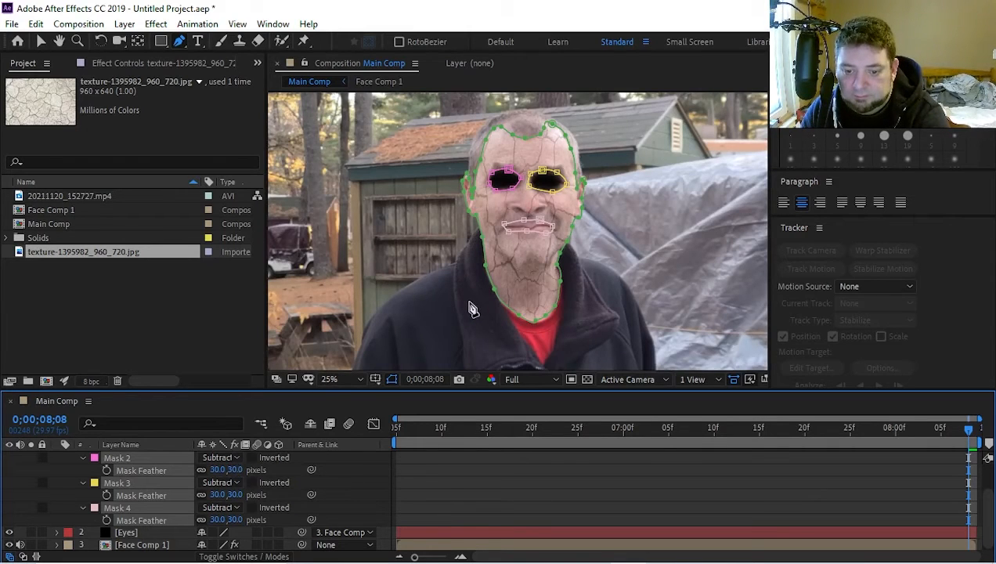
key("v")
left_click(572, 233)
left_click(644, 261)
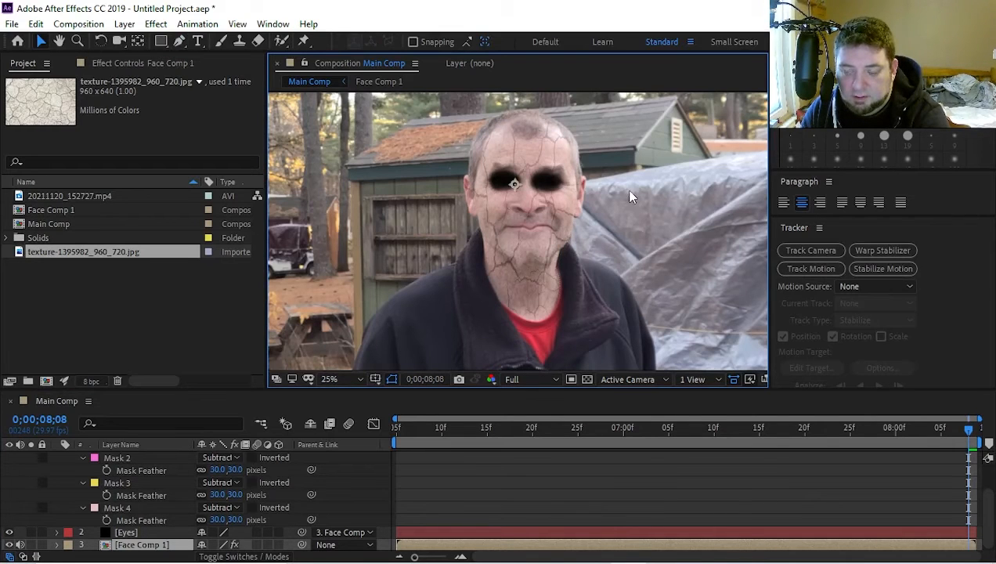
key("h")
left_click_drag(639, 215, 632, 238)
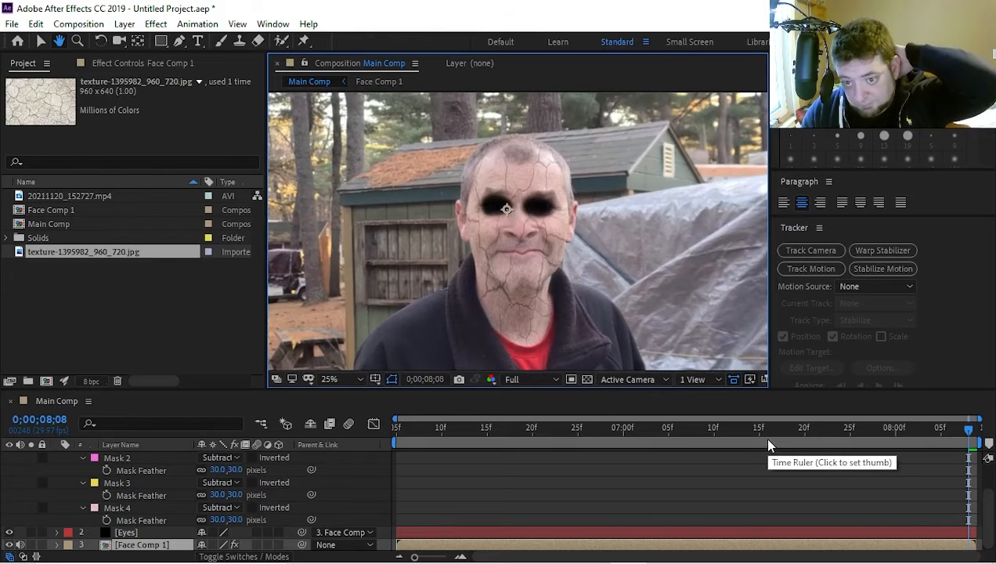
mouse_move(969, 430)
left_mouse_down()
mouse_move(909, 437)
mouse_move(947, 434)
mouse_move(895, 452)
mouse_move(683, 431)
mouse_move(952, 430)
left_mouse_up()
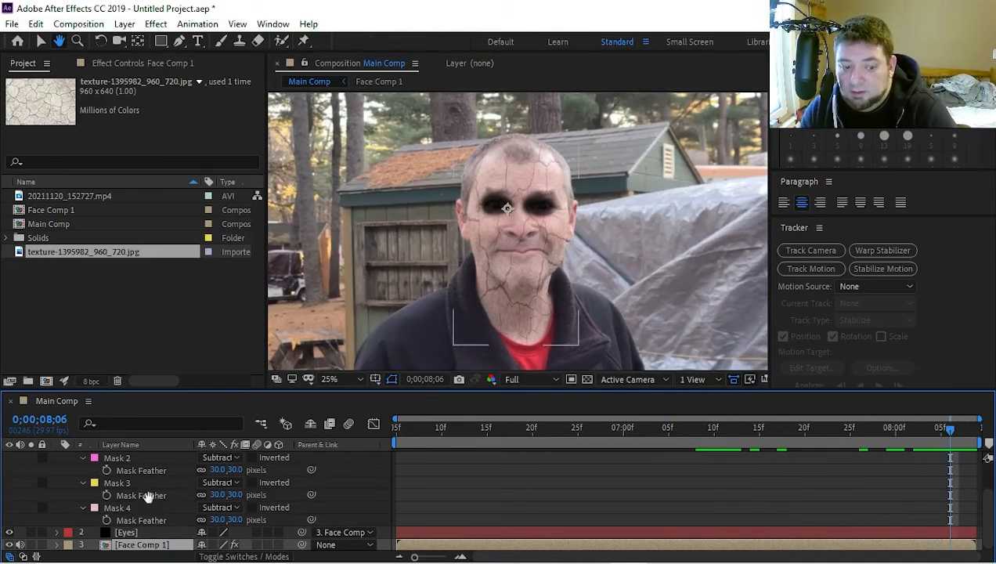
Step: Collapse the texture layer's mask properties and return the current time to 0;00;08;08
scroll(59, 490, "up", 1)
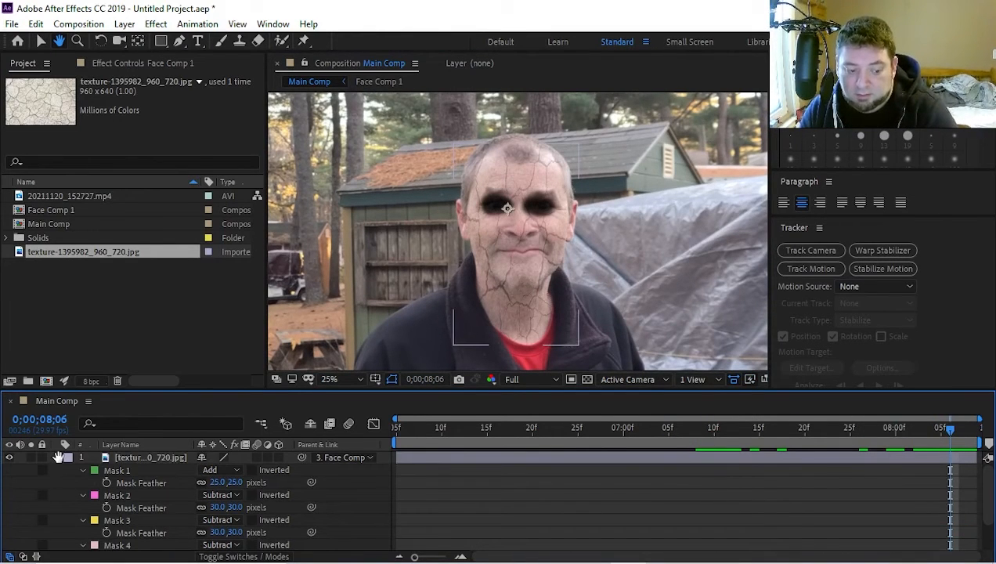
left_click(57, 457)
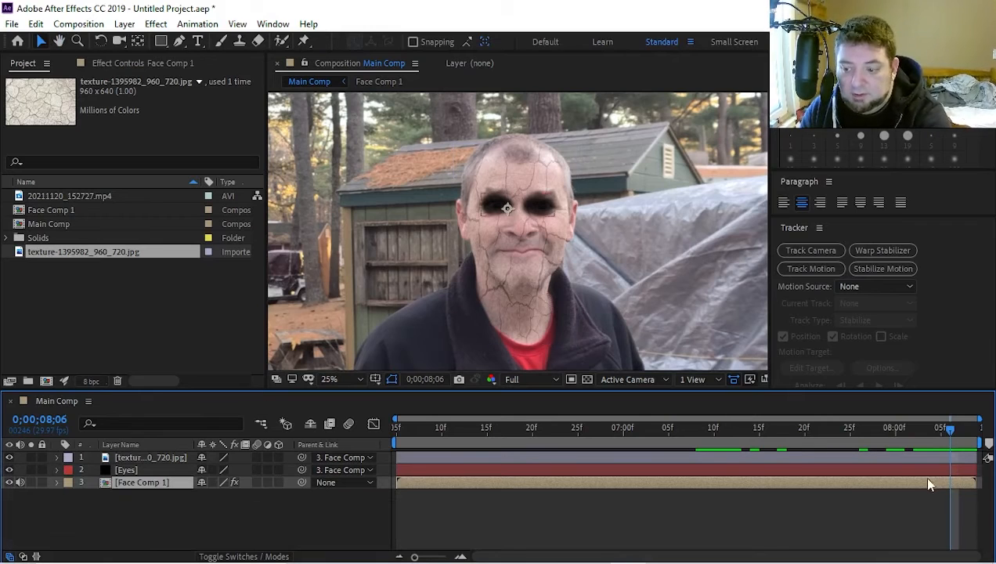
left_click_drag(953, 434, 969, 432)
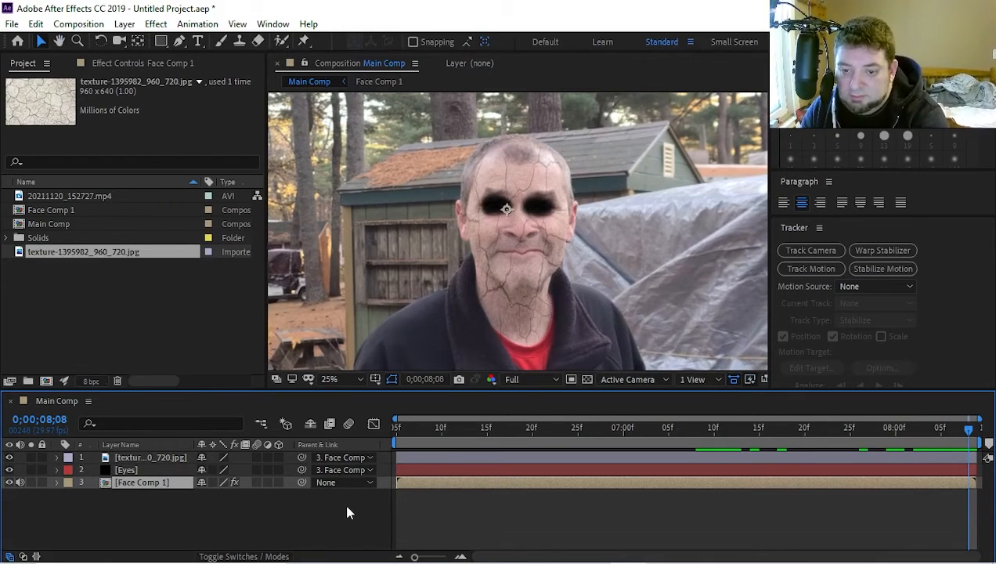
Step: Add an adjustment layer to Main Comp and place it above the texture layer
right_click(154, 514)
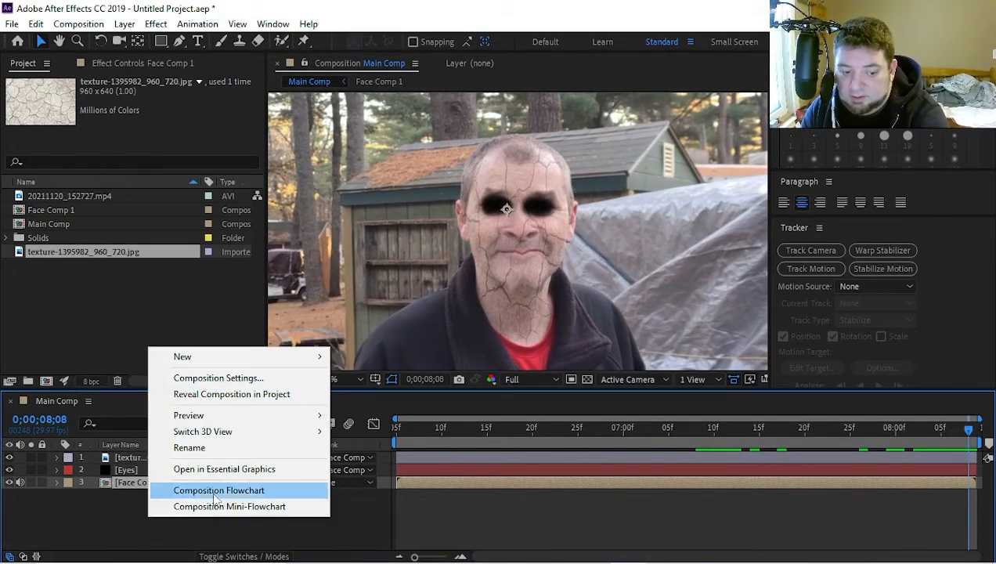
mouse_move(229, 356)
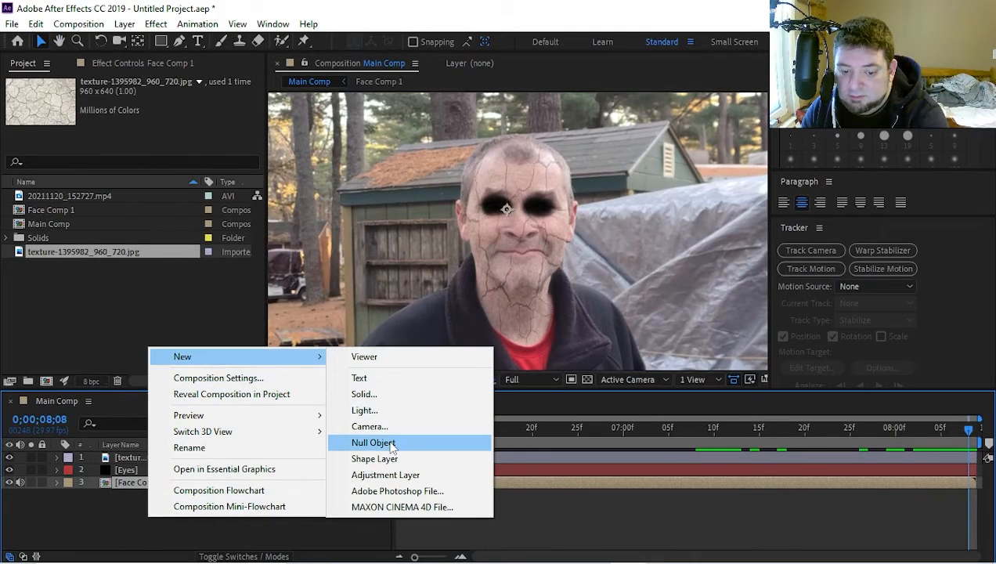
left_click(386, 474)
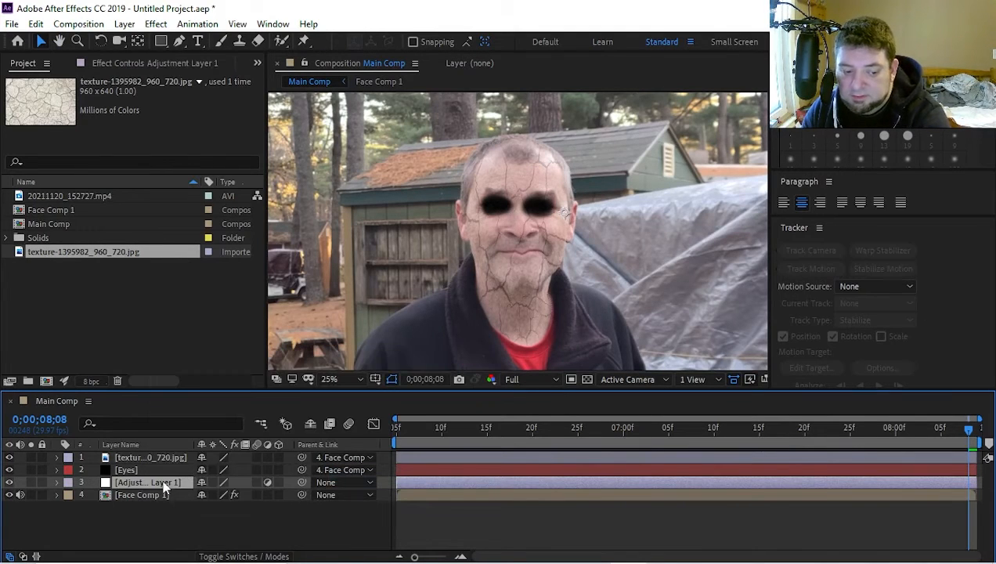
left_click_drag(160, 475, 161, 459)
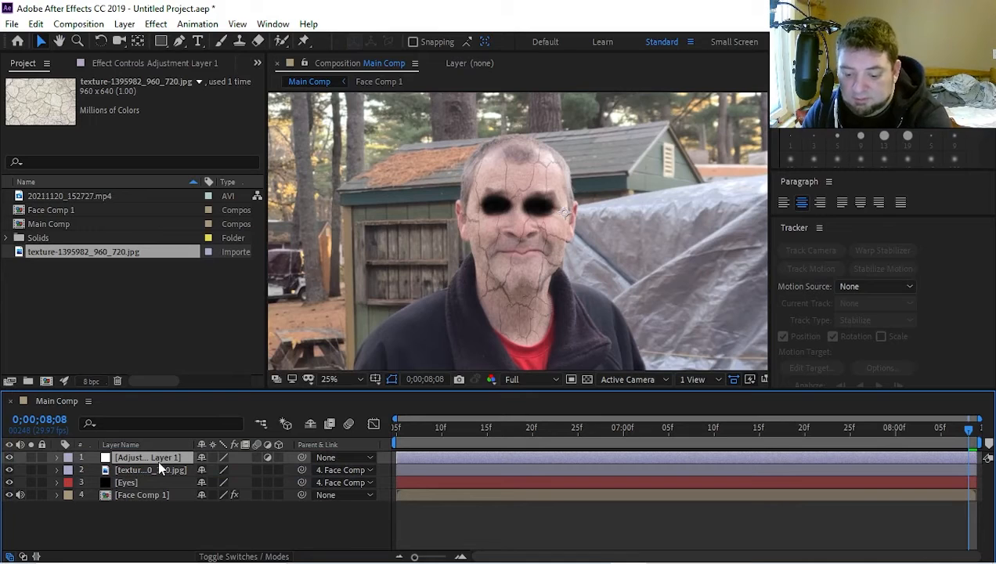
Step: Rename the new adjustment layer Face
key("Return")
type("Face")
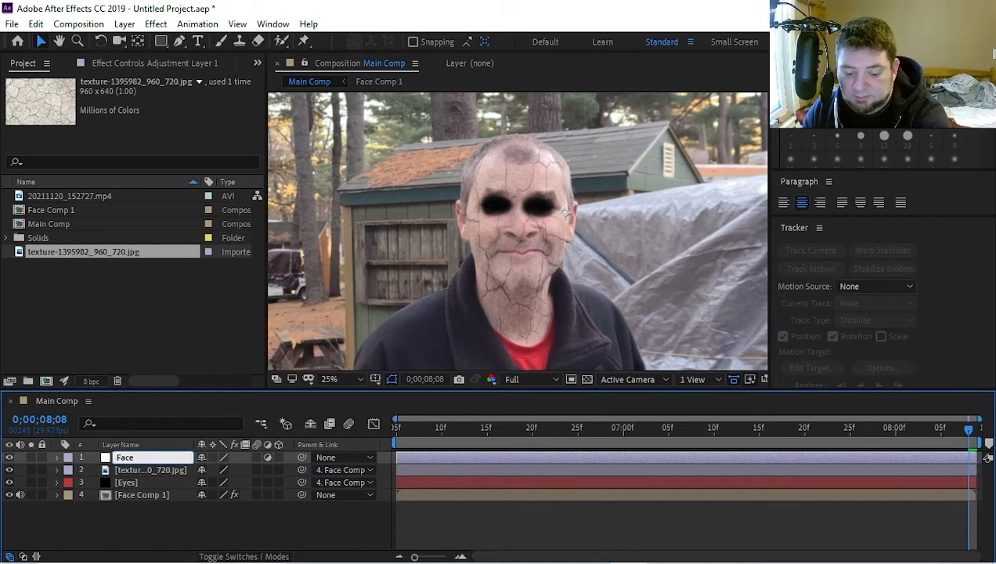
key("Return")
left_click(170, 507)
Step: Apply the Hue/Saturation effect to the Face adjustment layer
left_click(136, 451)
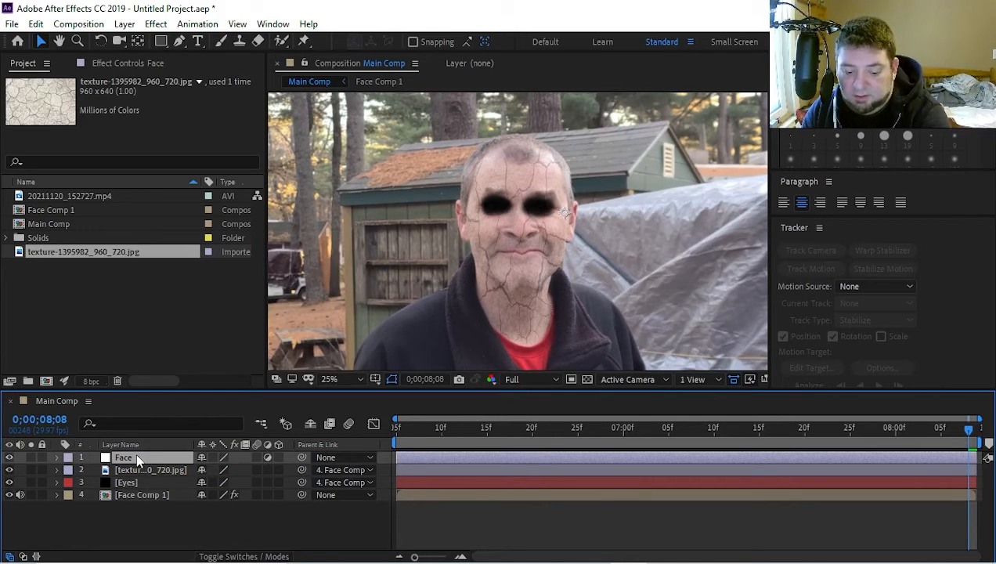
key("ctrl+space")
type("hue")
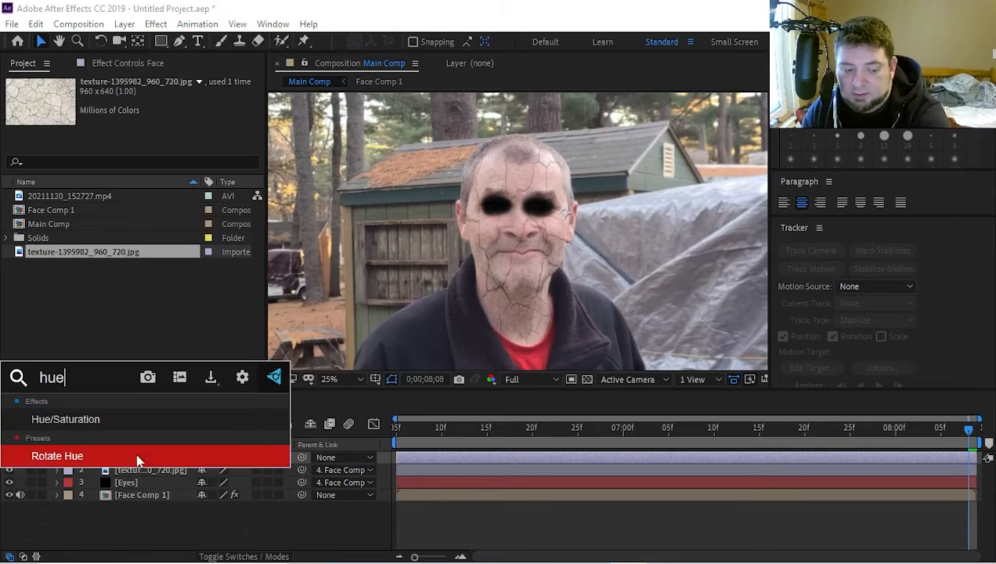
left_click(134, 419)
key("ctrl+space")
type("cu")
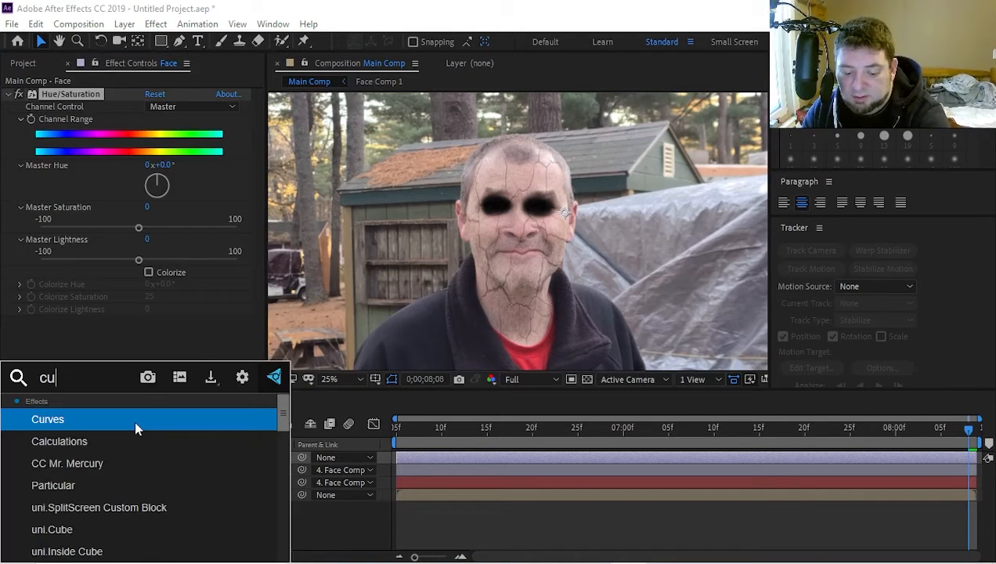
type("rve")
left_click(134, 423)
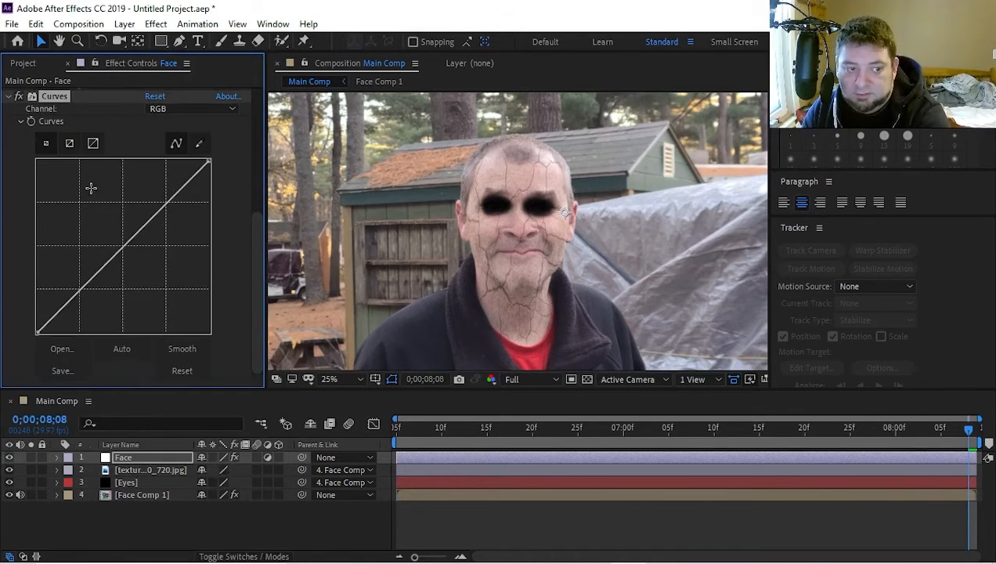
scroll(219, 302, "up", 6)
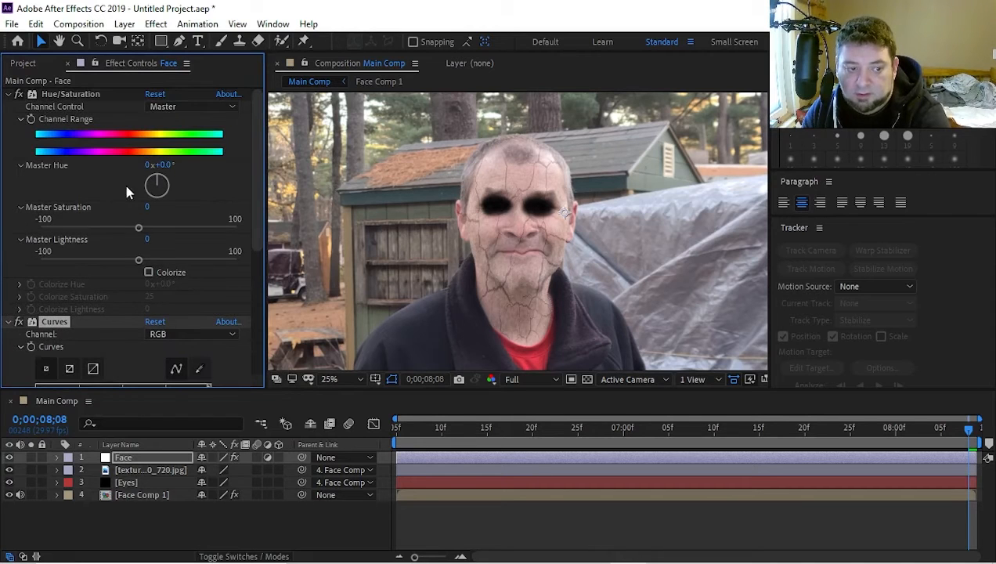
left_click_drag(141, 229, 56, 226)
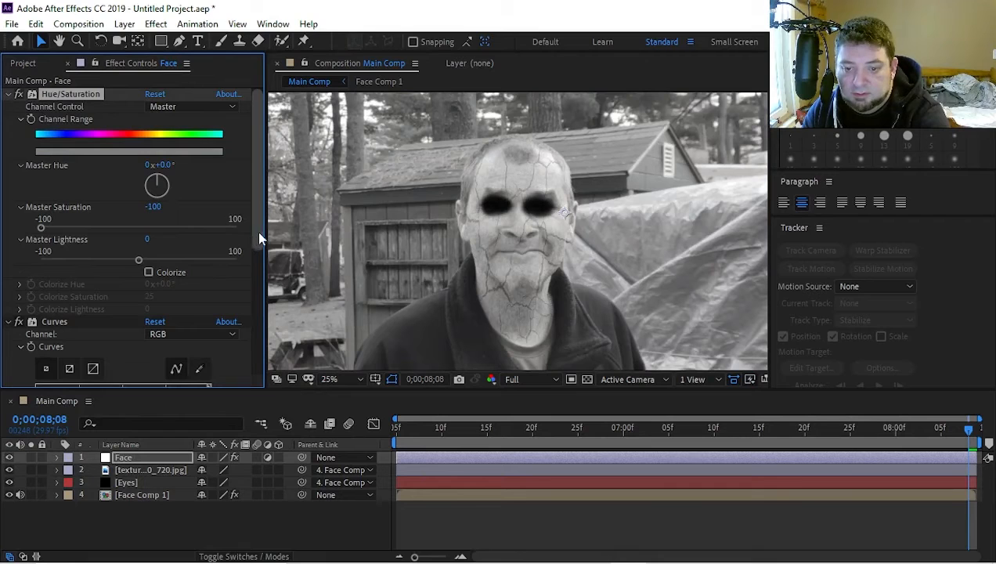
left_click_drag(257, 230, 253, 358)
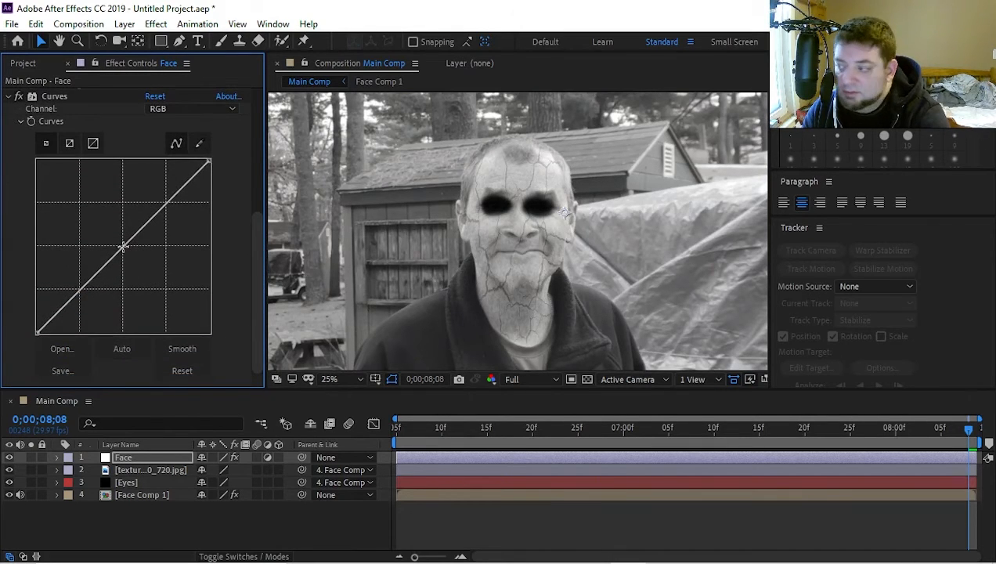
mouse_move(123, 247)
left_mouse_down()
mouse_move(138, 266)
mouse_move(119, 252)
left_mouse_up()
left_click(152, 220)
mouse_move(86, 286)
left_mouse_down()
mouse_move(91, 297)
mouse_move(86, 285)
left_mouse_up()
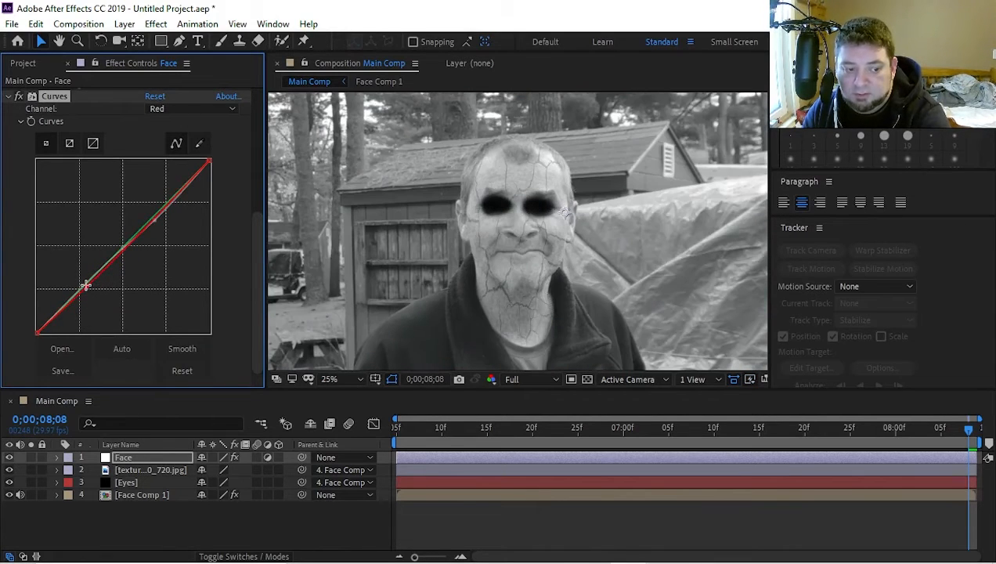
left_click(84, 284)
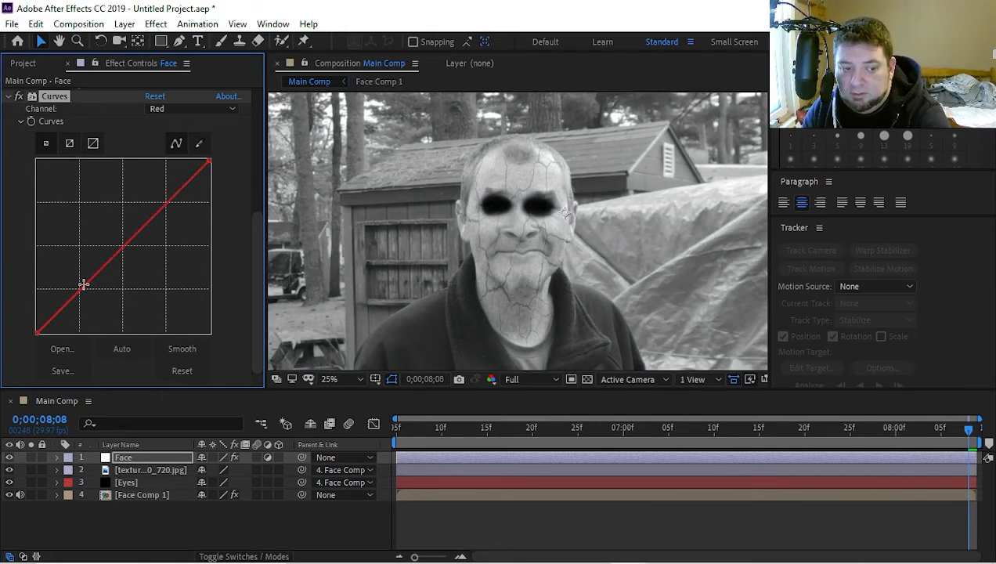
key("ctrl+z")
key("ctrl+z")
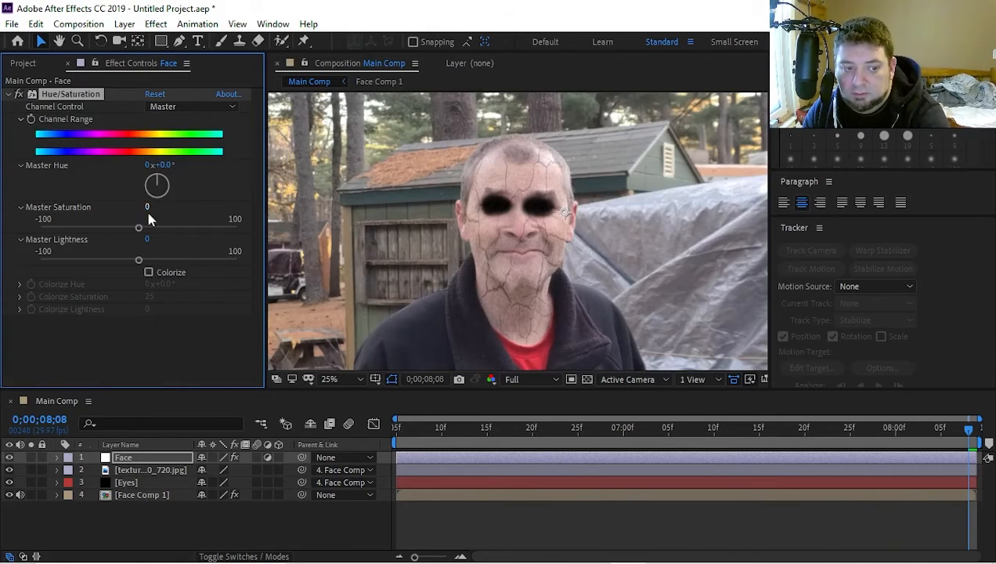
Step: Set the Face layer's Master Saturation to -100 and apply the Curves effect to the same layer
left_click_drag(140, 228, 41, 228)
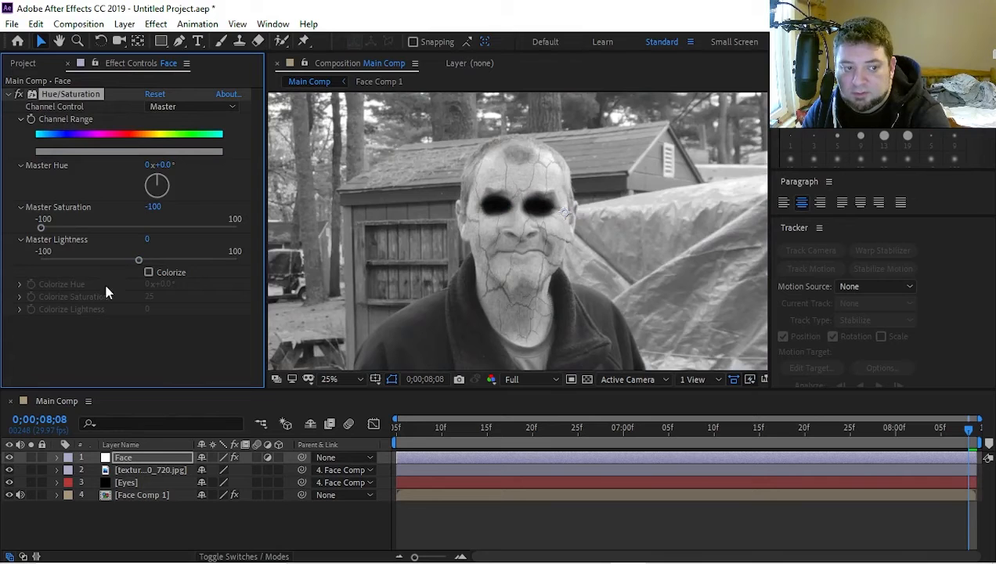
key("ctrl+space")
type("cu")
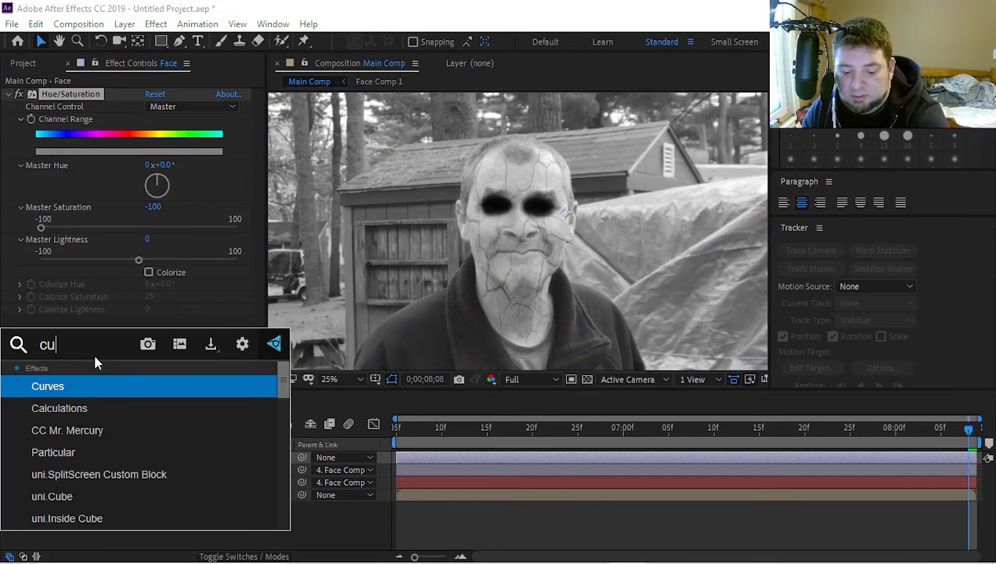
type("rves")
left_click(91, 387)
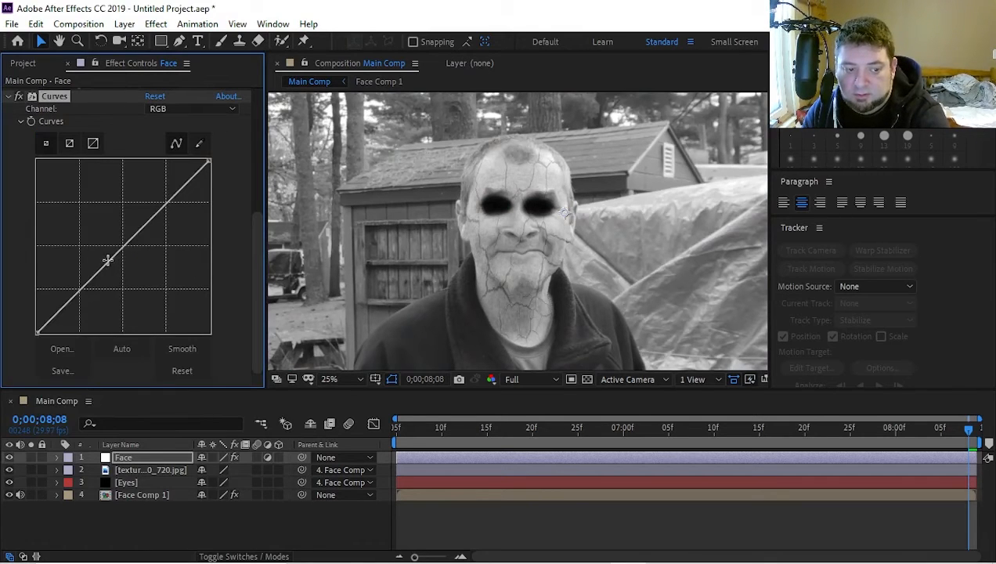
Step: Shape the RGB curve into a contrast S-curve, lowering the shadows and midtones and slightly raising the highlights
left_click_drag(123, 247, 126, 253)
left_click_drag(85, 294, 93, 298)
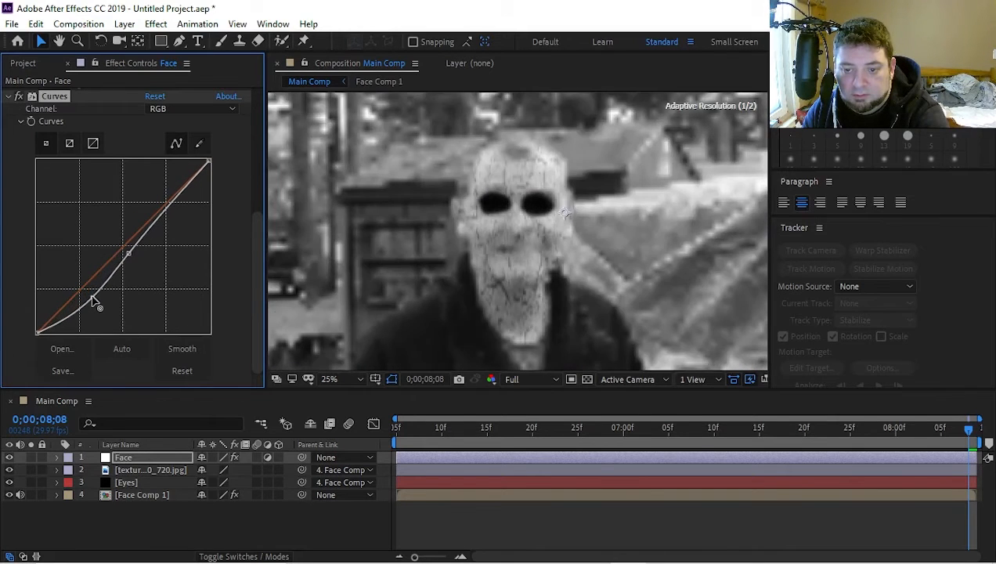
left_click_drag(156, 214, 160, 205)
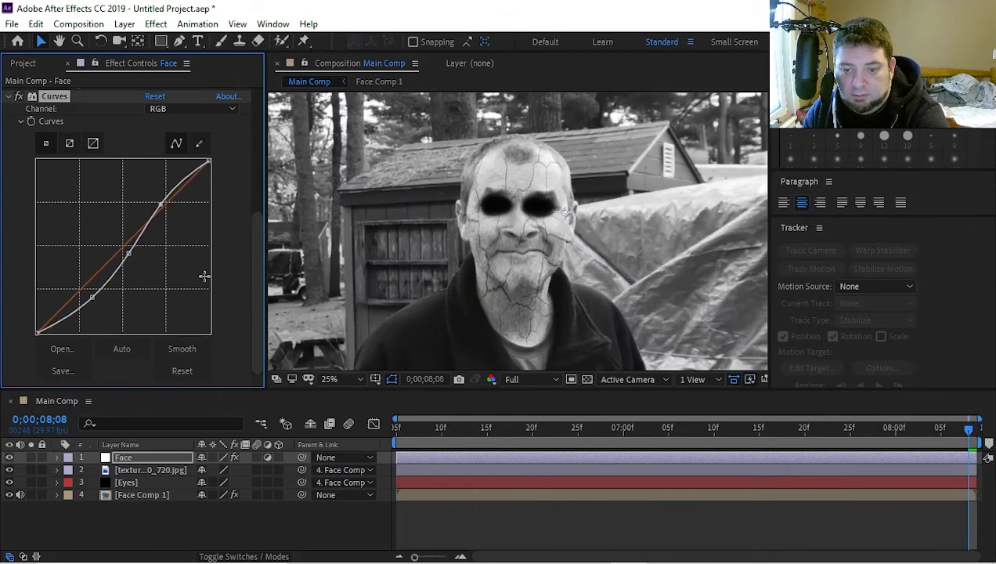
Step: Parent the Face adjustment layer to the Face Comp 1 layer
left_click(136, 457)
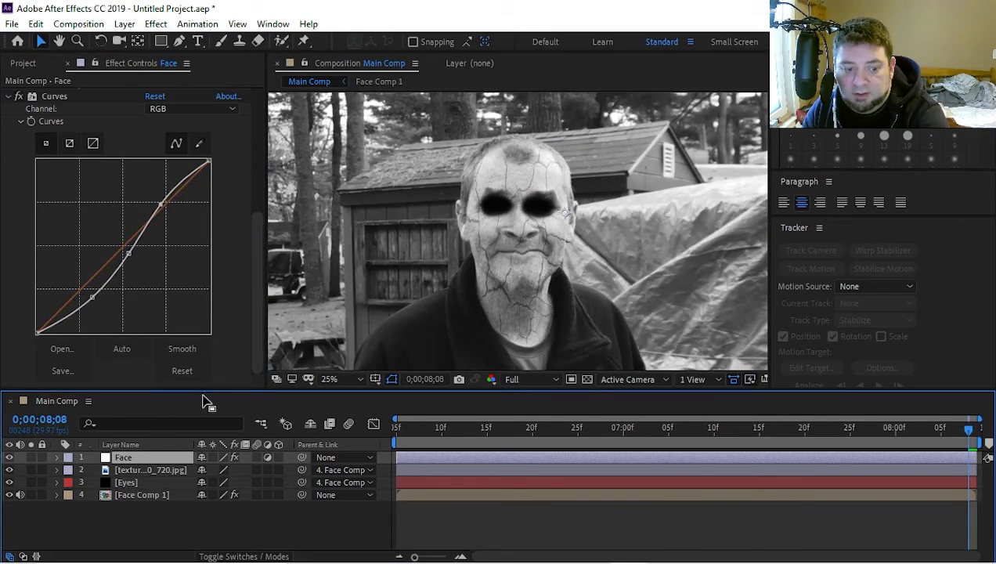
left_click_drag(301, 457, 229, 482)
left_click_drag(152, 504, 151, 501)
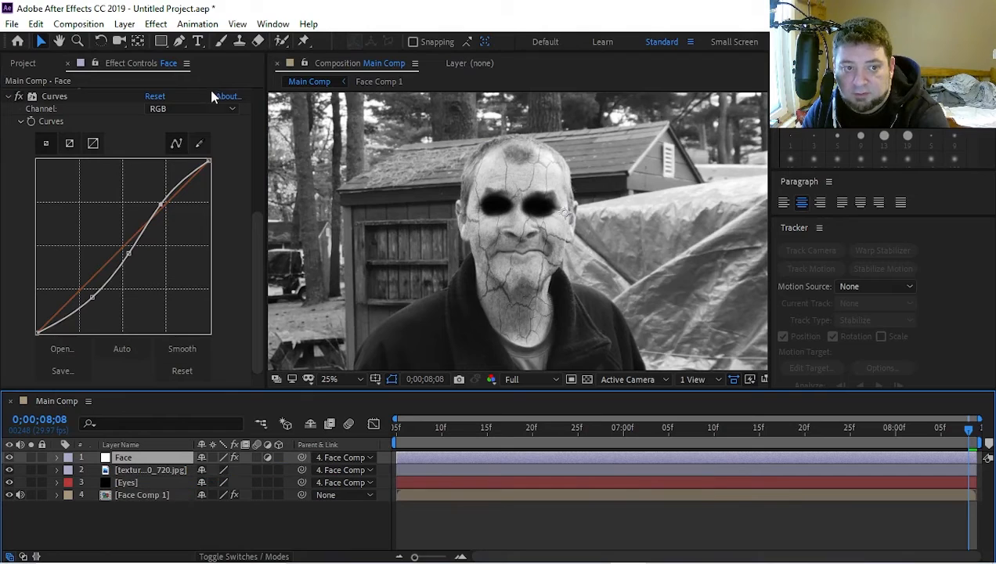
Step: Begin a Pen tool mask on the Face layer, tracing from the forehead's left side around the ear and jaw to the neck's base
left_click(179, 41)
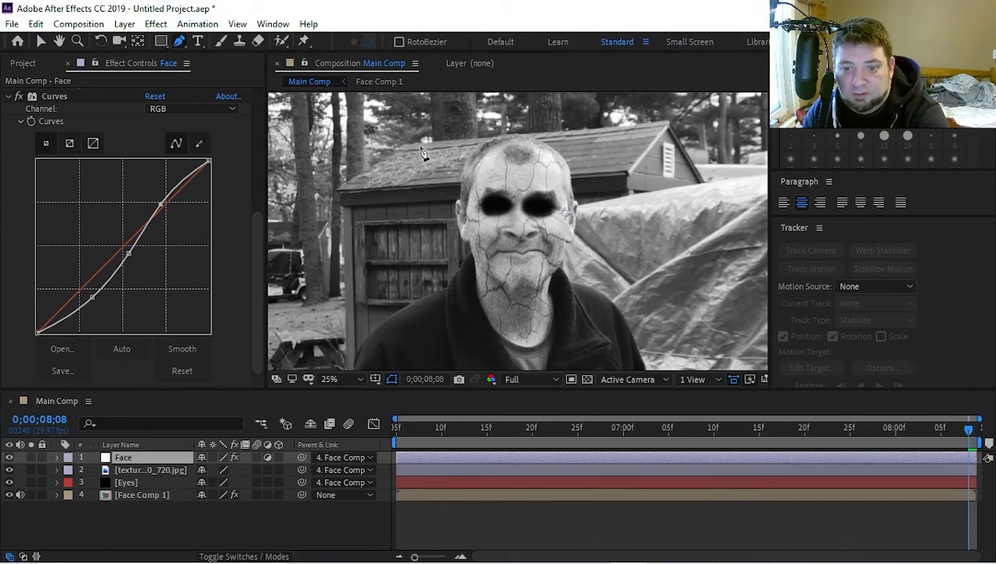
left_click(483, 154)
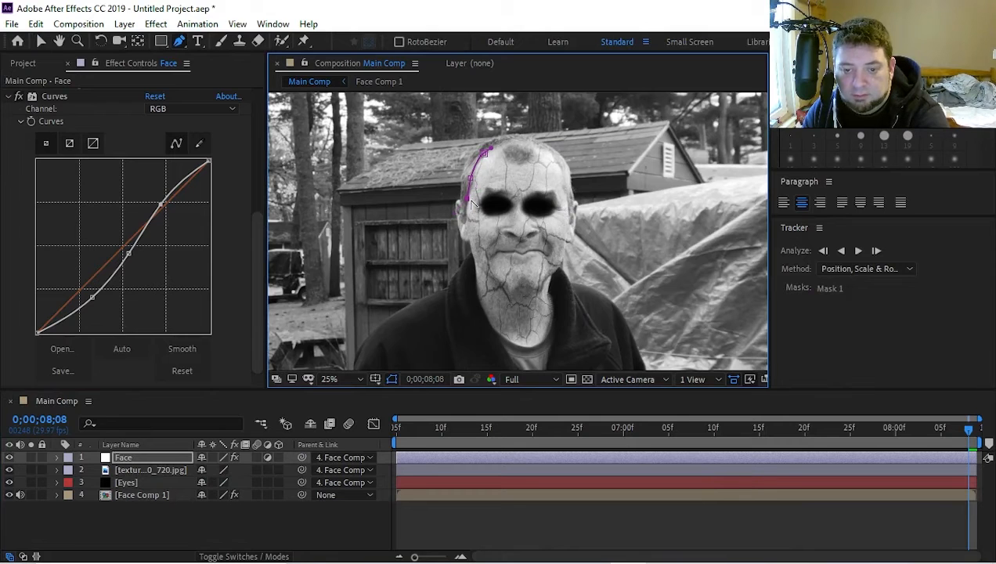
scroll(468, 207, "up", 1)
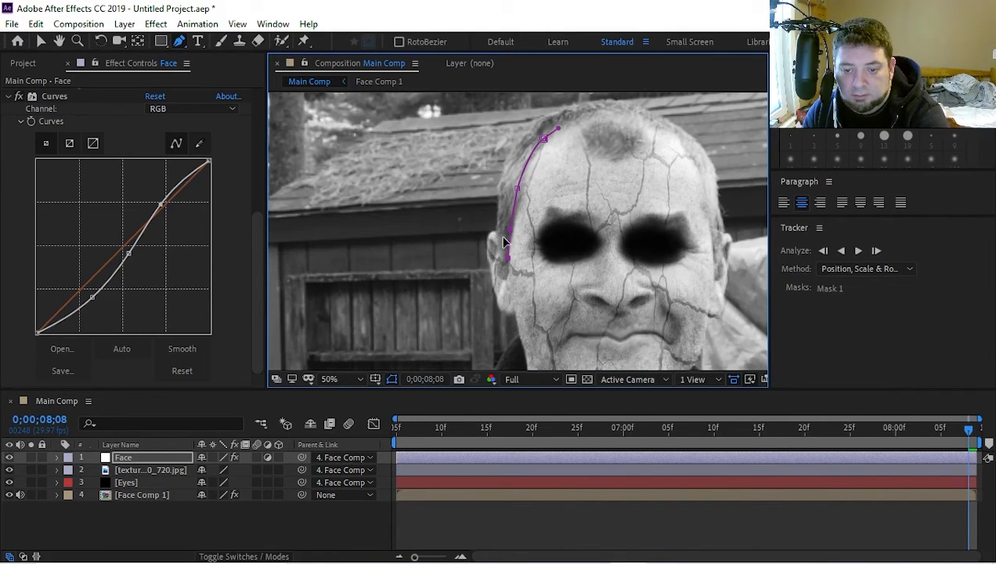
left_click_drag(501, 239, 492, 233)
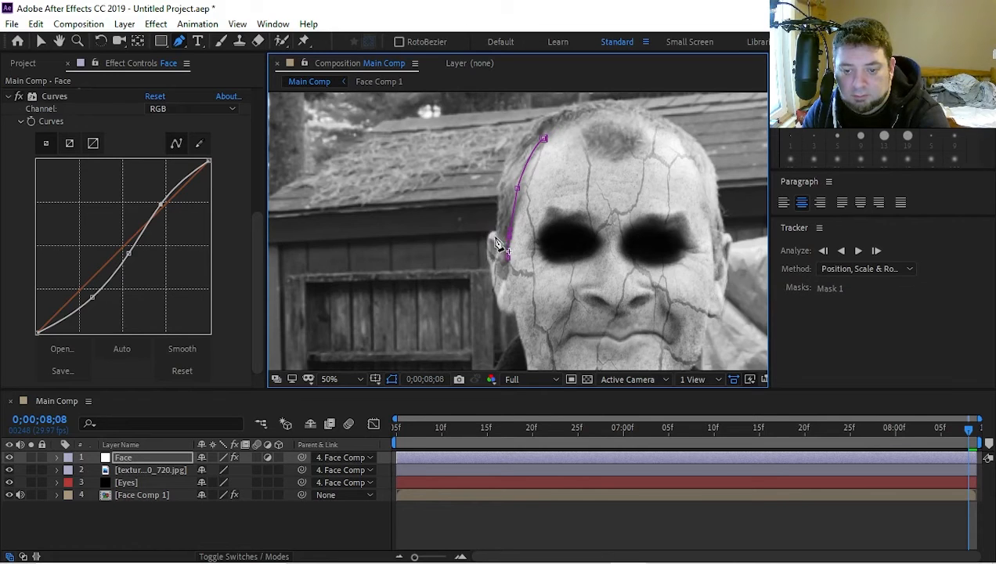
scroll(495, 243, "up", 1)
scroll(480, 240, "down", 3)
left_click(570, 283)
scroll(575, 285, "down", 3)
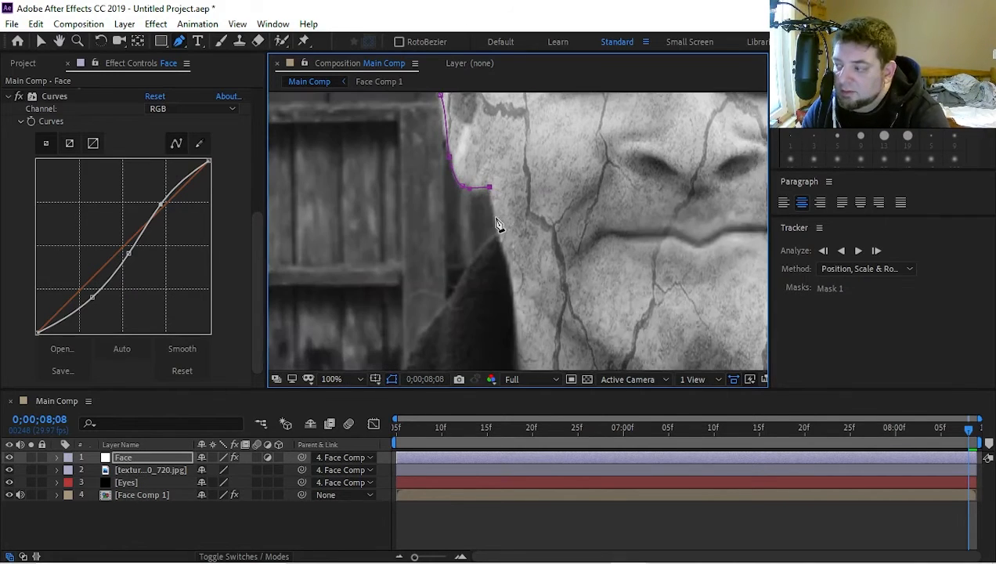
scroll(549, 244, "down", 2)
scroll(596, 258, "down", 3)
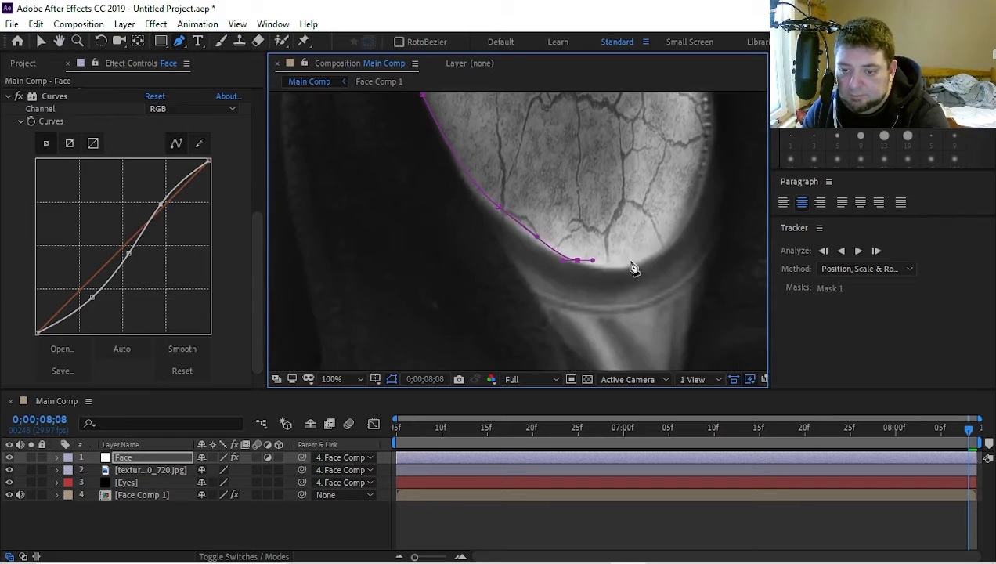
Step: Continue the Face layer's mask up the right side of the neck, around the ear and across the hairline
left_click(716, 133)
scroll(689, 149, "up", 2)
scroll(662, 169, "up", 3)
left_click(642, 137)
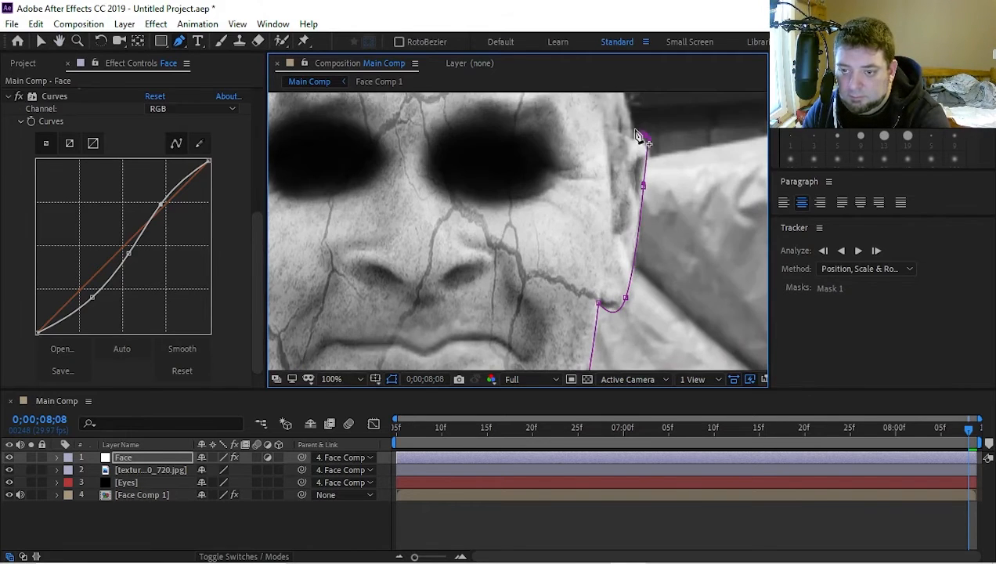
scroll(506, 269, "up", 3)
scroll(558, 263, "right", 2)
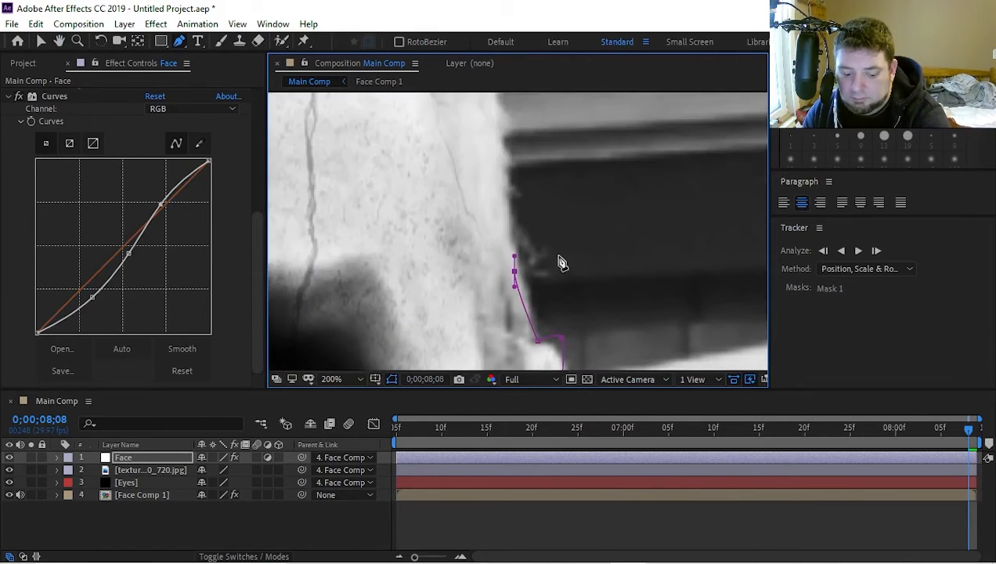
scroll(479, 178, "up", 3)
scroll(470, 235, "up", 3)
left_click(491, 237)
left_click(458, 256)
left_click(422, 280)
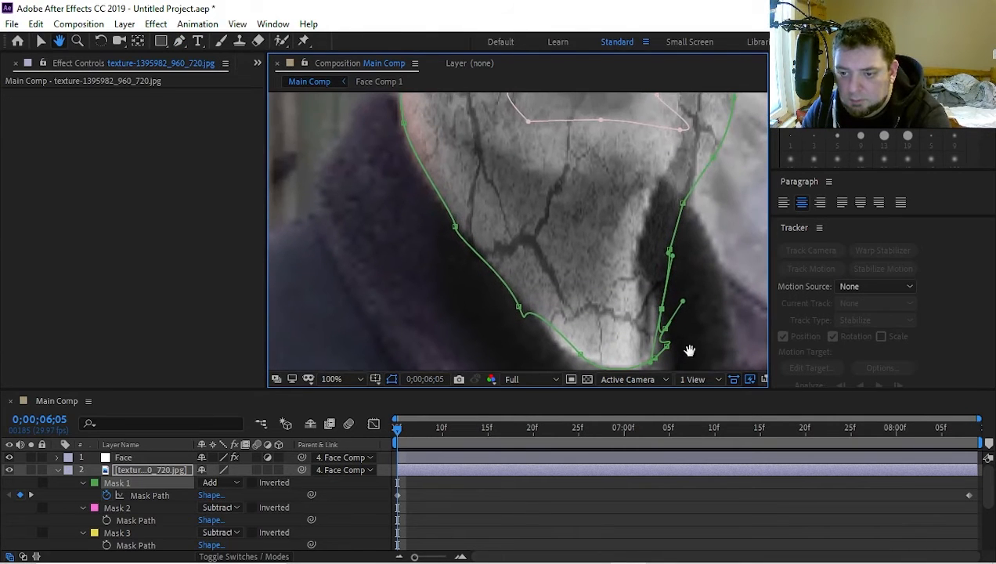
Step: Reshape Mask 1 of the texture layer at 0;00;06;05 so its right edge follows the neck and lower jaw
key("v")
left_click_drag(670, 252, 650, 252)
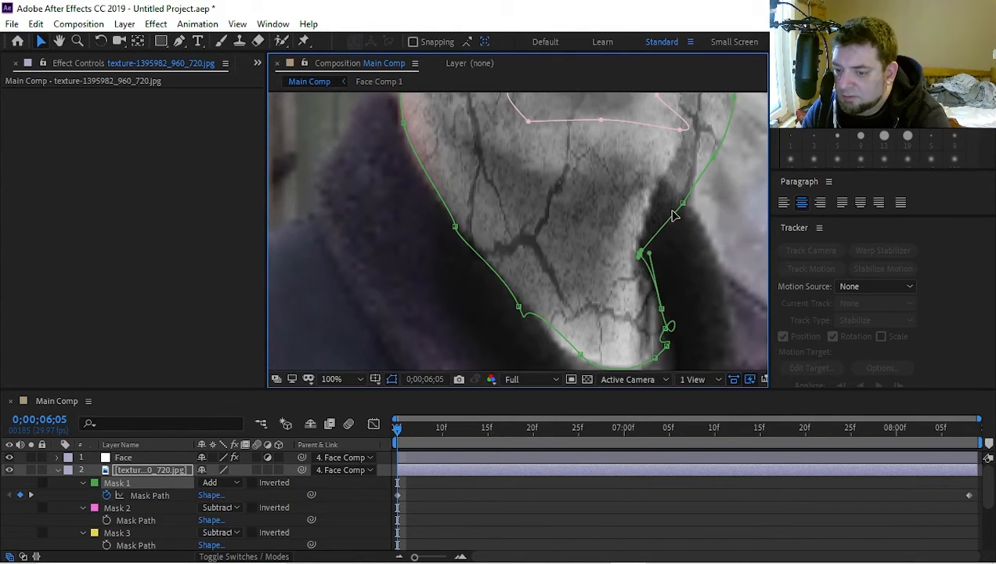
left_click_drag(684, 203, 664, 192)
left_click_drag(714, 243, 686, 364)
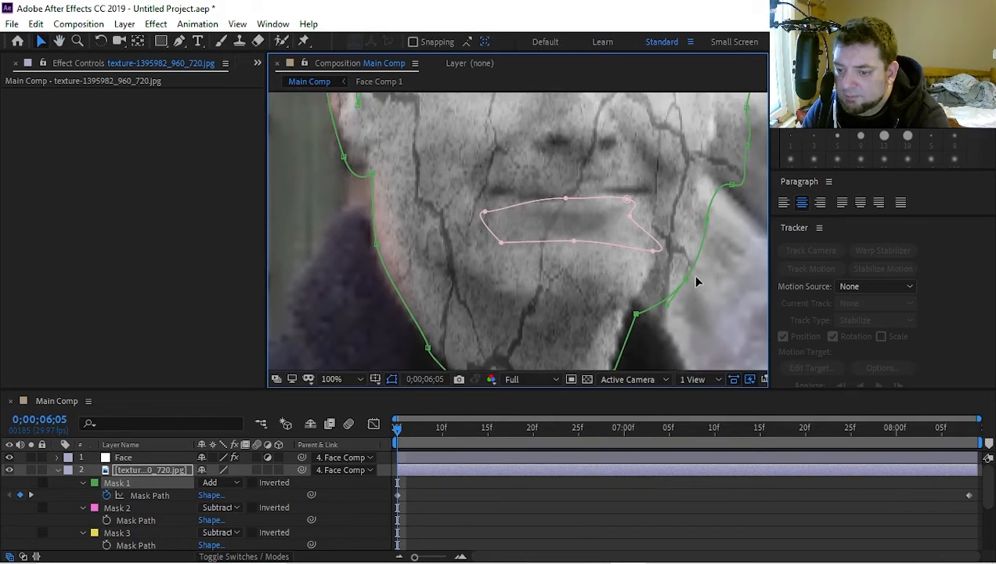
left_click_drag(657, 267, 678, 286)
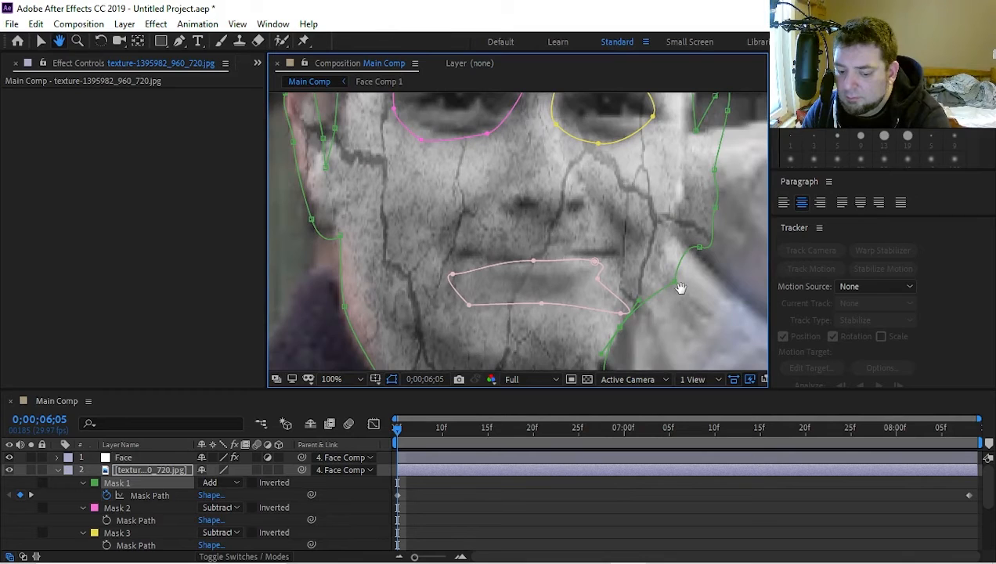
Step: Fit Mask 1 of the texture layer to the right cheek and ear edge of the face at 0;00;06;05
key("v")
left_click_drag(674, 282, 677, 216)
left_click_drag(668, 282, 692, 173)
scroll(712, 267, "up", 5)
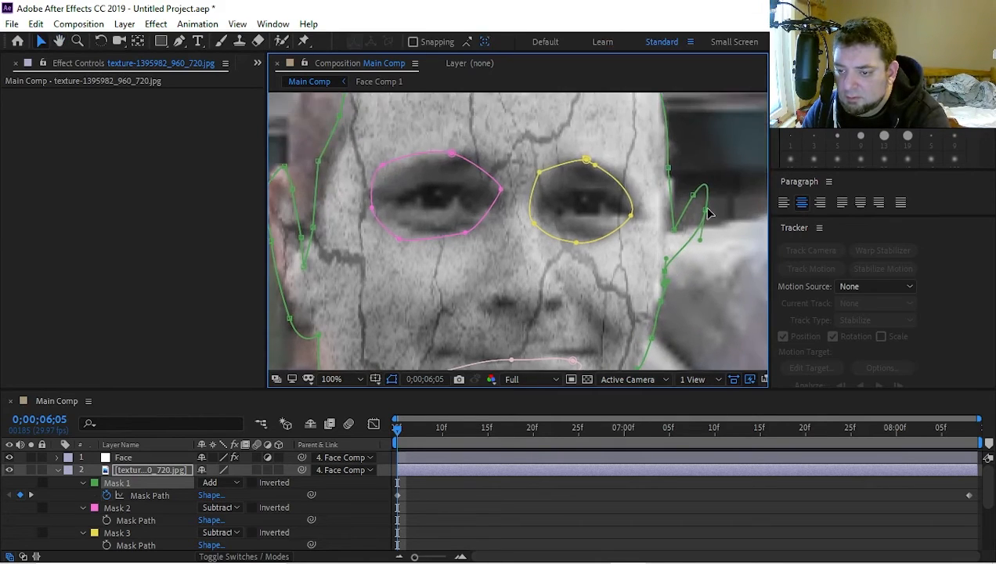
left_click_drag(709, 212, 693, 197)
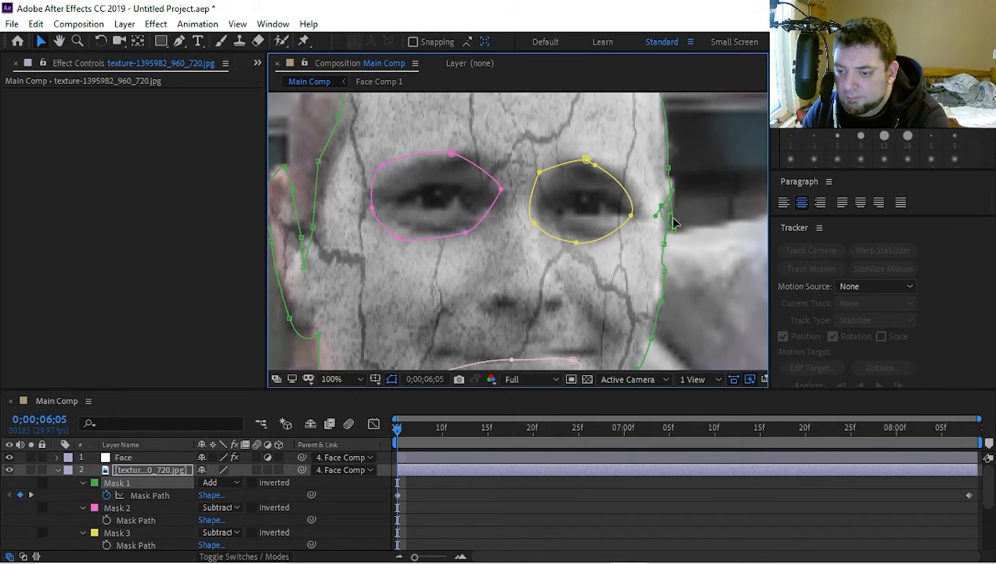
key("comma")
key("comma")
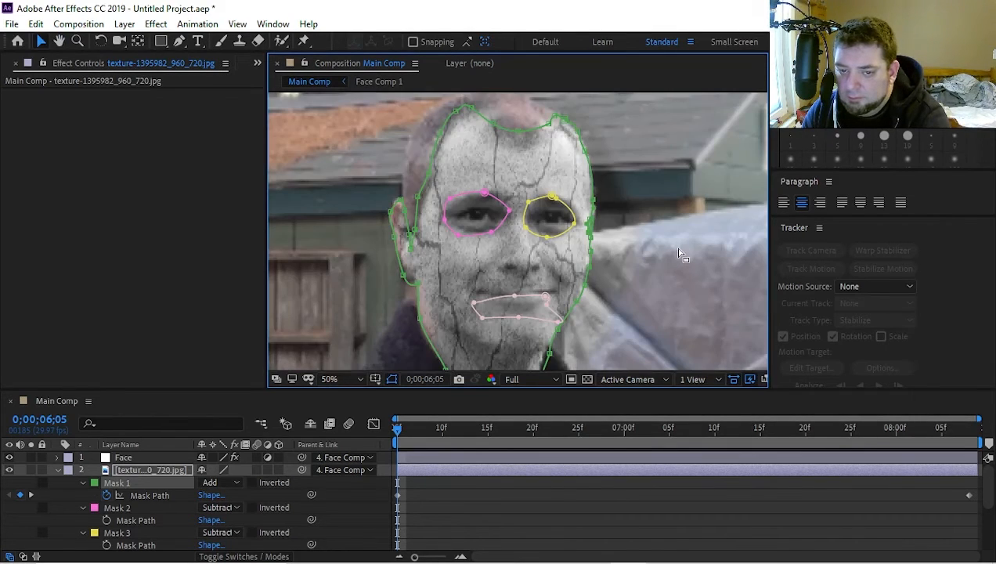
key("comma")
left_click(638, 268)
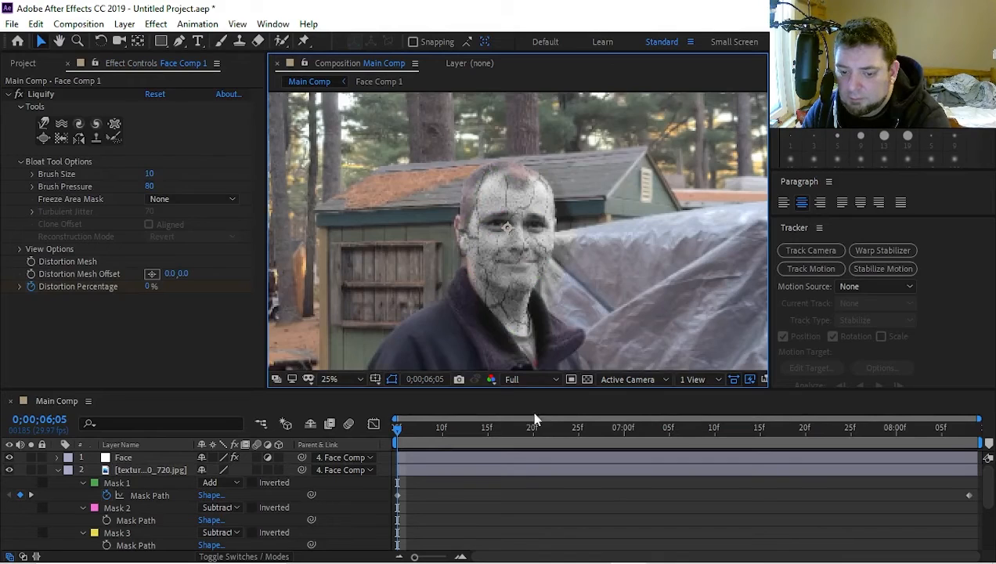
Step: Scrub through the composition to check the masked face, and collapse the texture and Eyes layers' properties
left_click_drag(395, 428, 812, 461)
key("Home")
key("End")
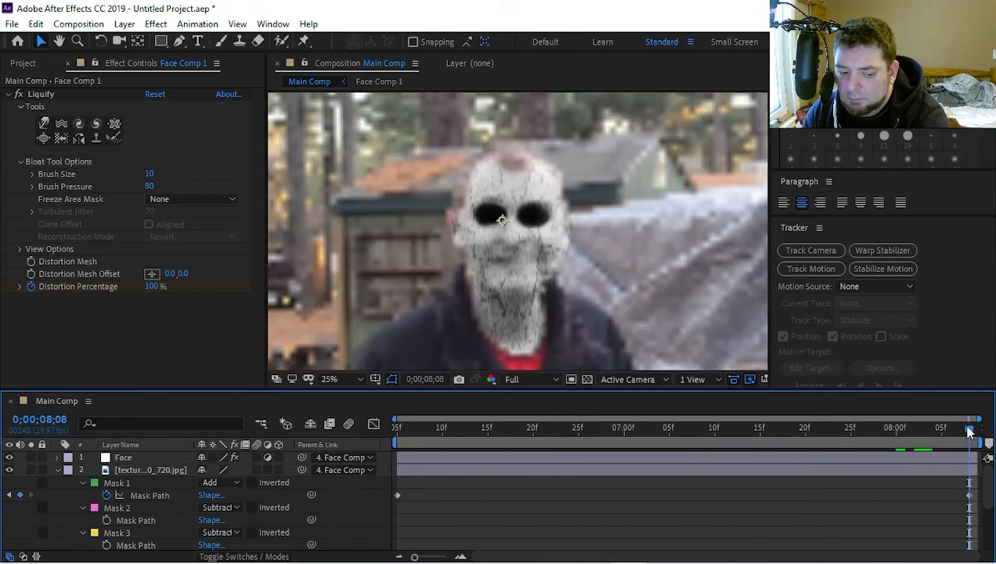
left_click_drag(970, 432, 846, 446)
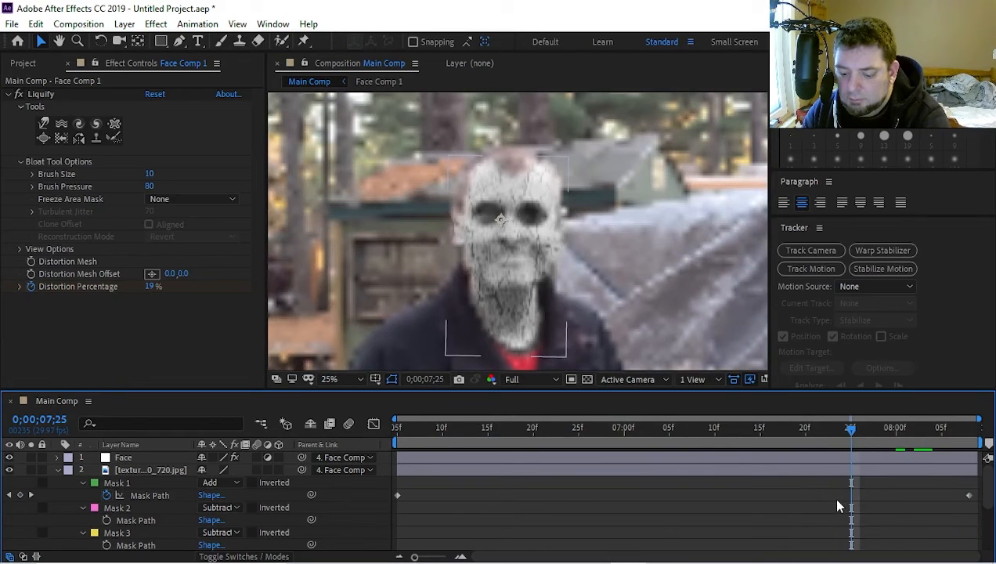
left_click(59, 470)
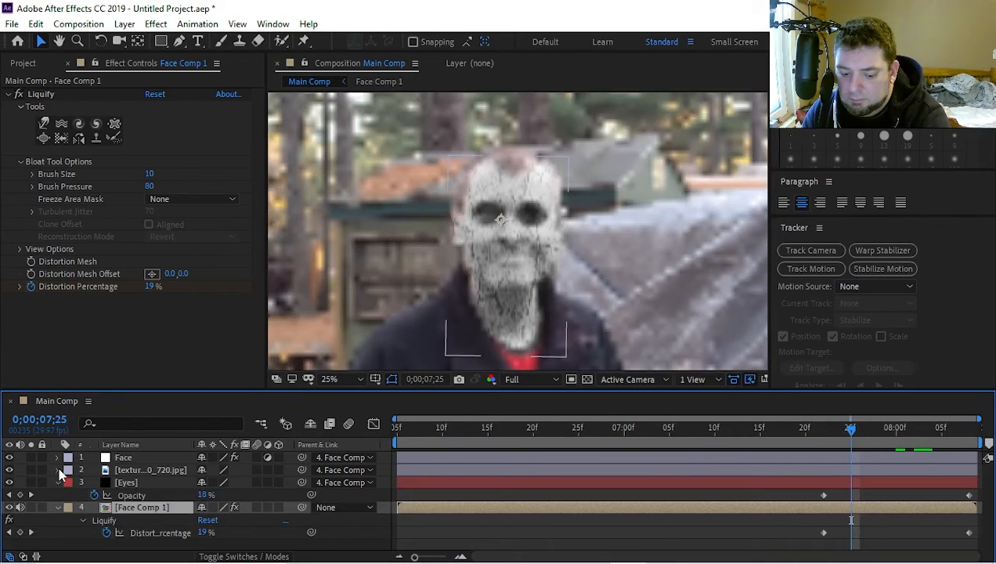
left_click(57, 482)
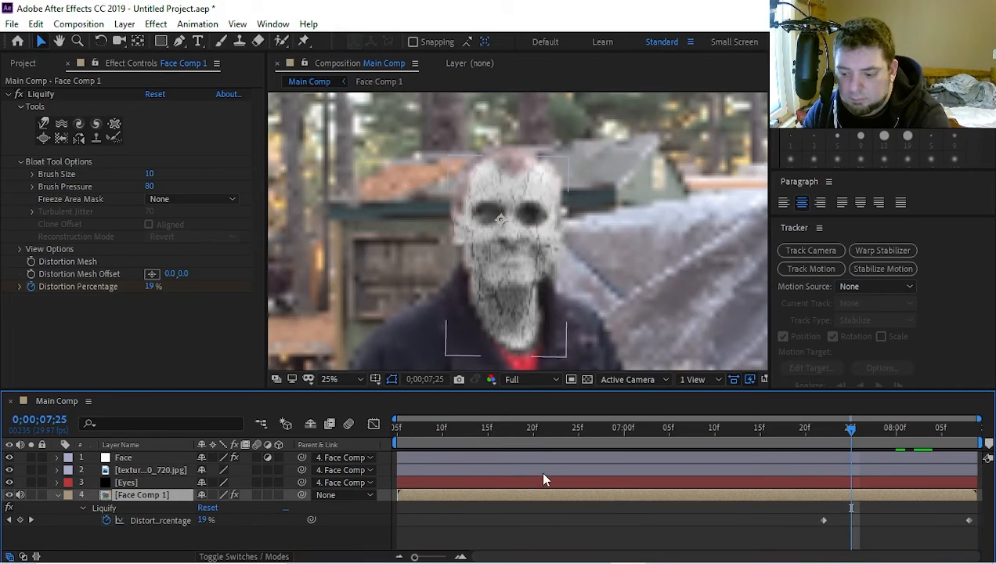
Step: Start Opacity keyframing on the texture layer at 0;00;07;22 and set the value to 0%
key("j")
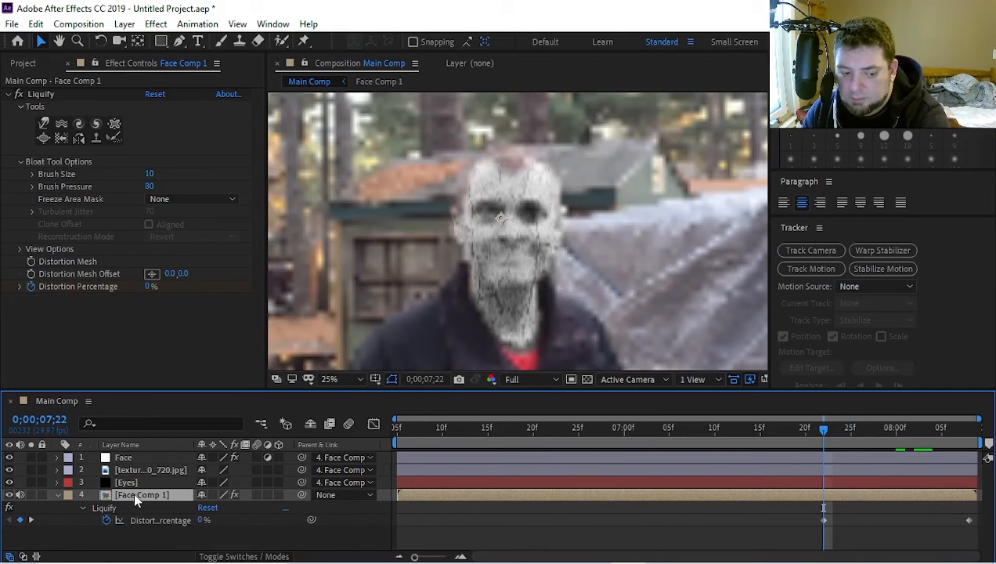
left_click(128, 483)
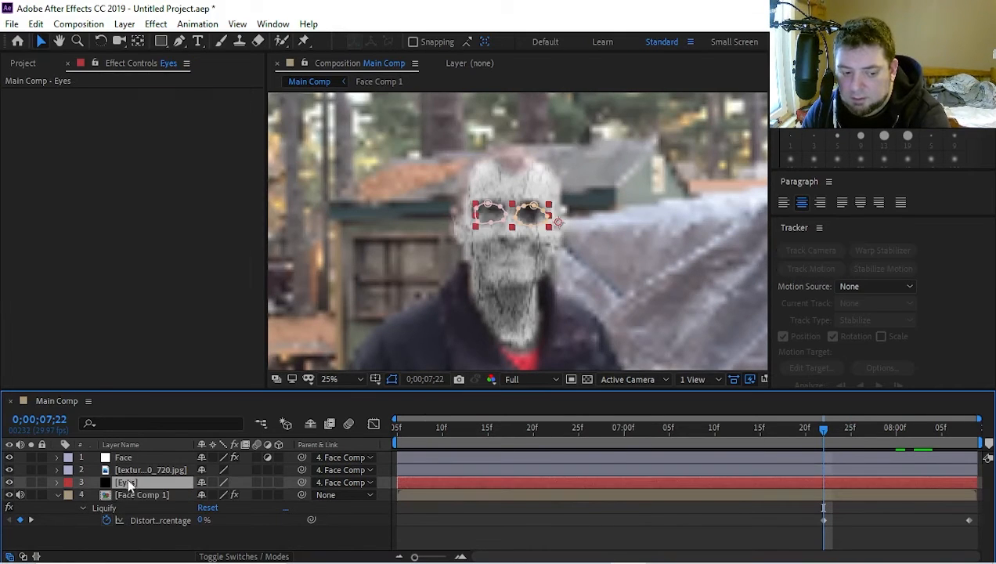
left_click(128, 470)
key("t")
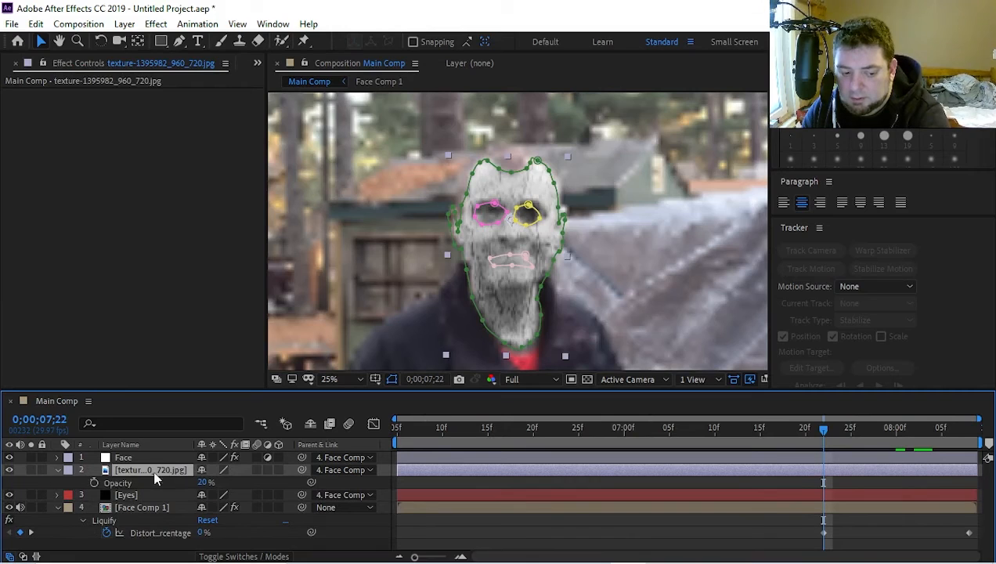
left_click(95, 483)
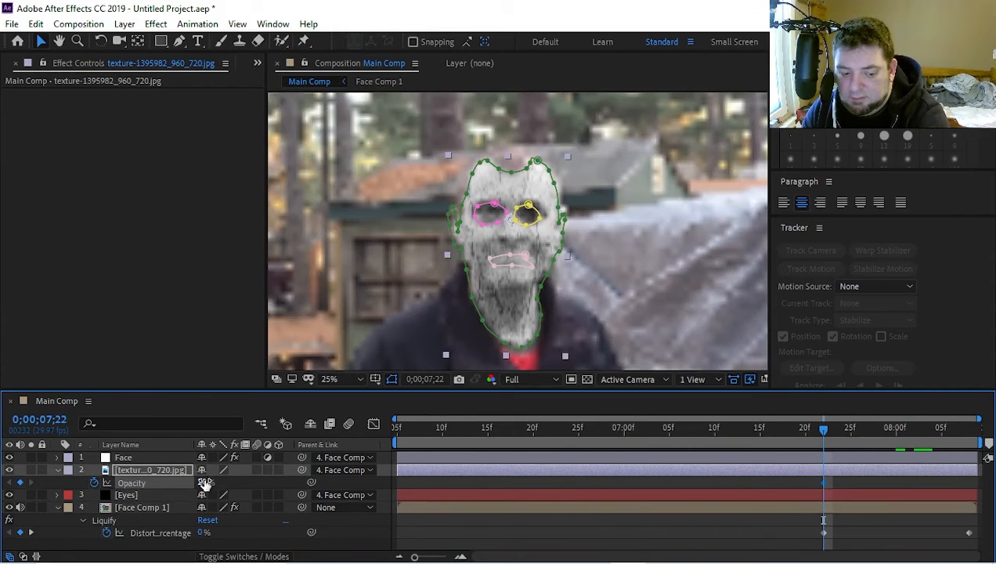
left_click_drag(204, 484, 135, 510)
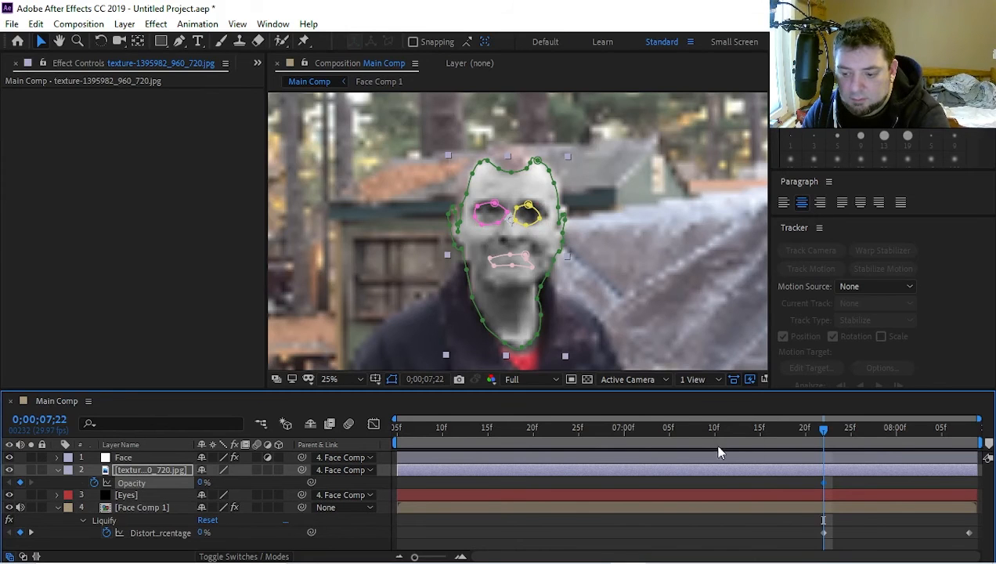
left_click_drag(825, 431, 823, 468)
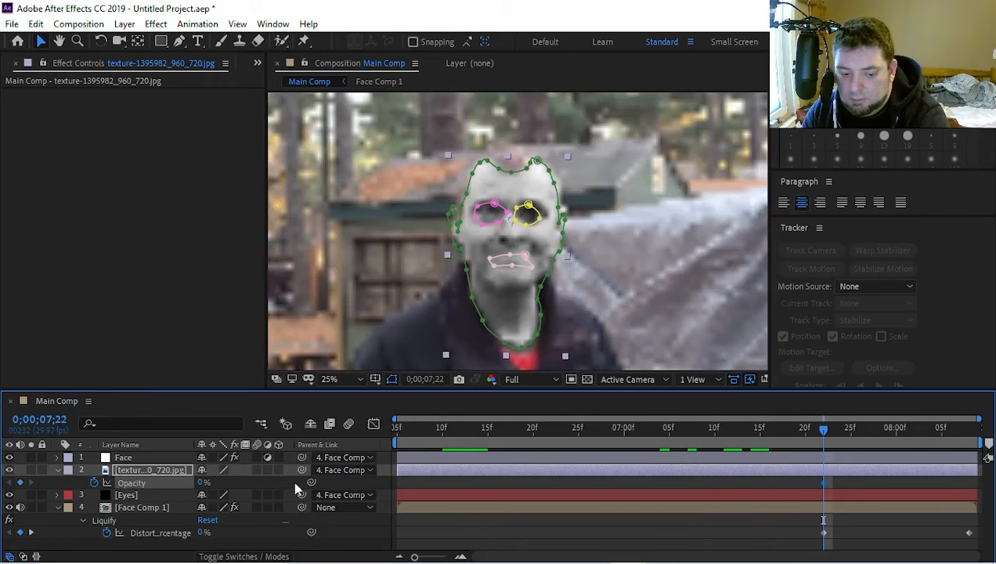
left_click(202, 483)
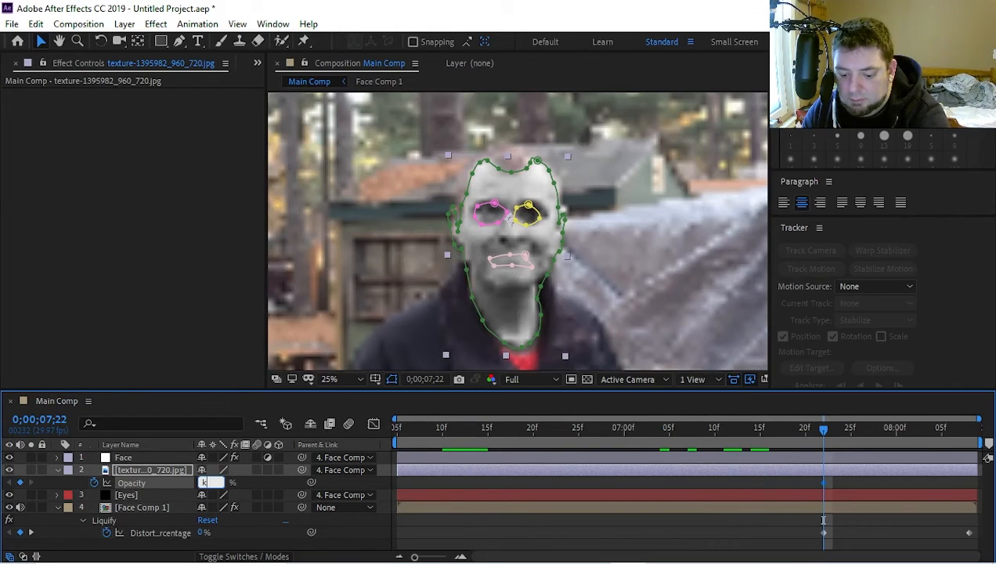
type("0")
key("Return")
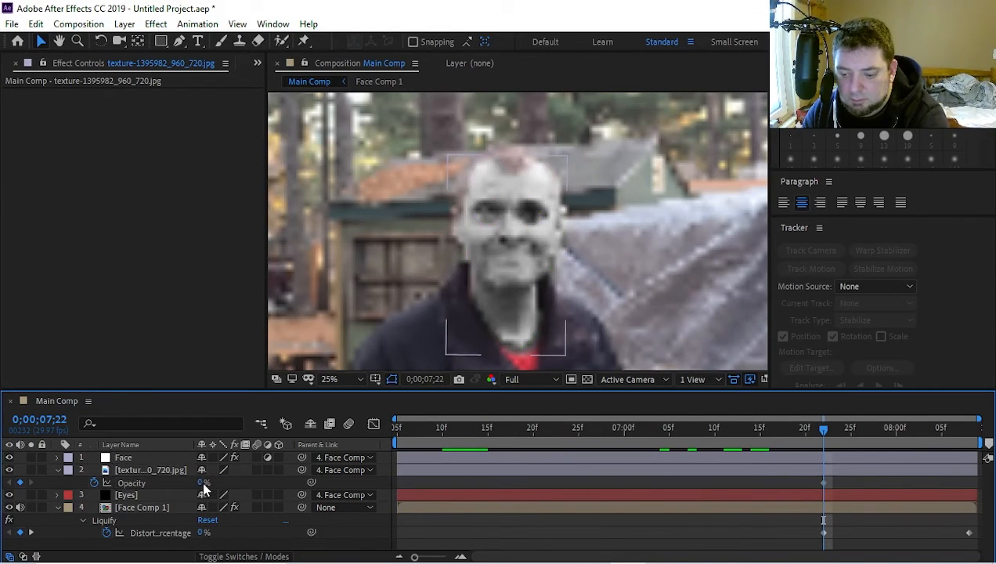
Step: Set the texture layer's Opacity to 15% at 0;00;08;08
key("space")
mouse_move(203, 482)
left_mouse_down()
mouse_move(227, 482)
mouse_move(211, 482)
left_mouse_up()
left_click(654, 262)
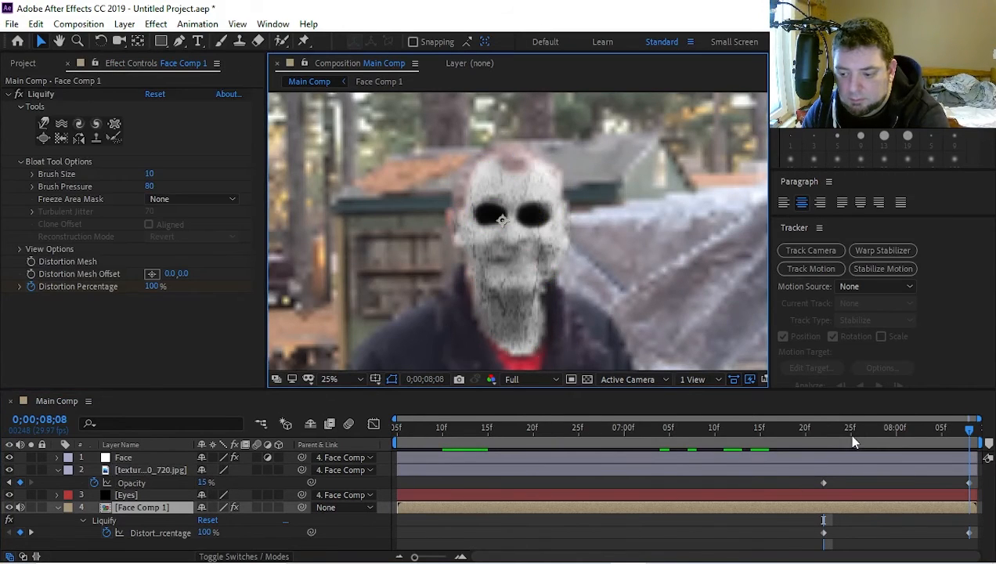
Step: Keyframe the Face adjustment layer's Opacity from 0% at 0;00;07;22 to 100% at 0;00;08;08
left_click_drag(847, 433, 821, 431)
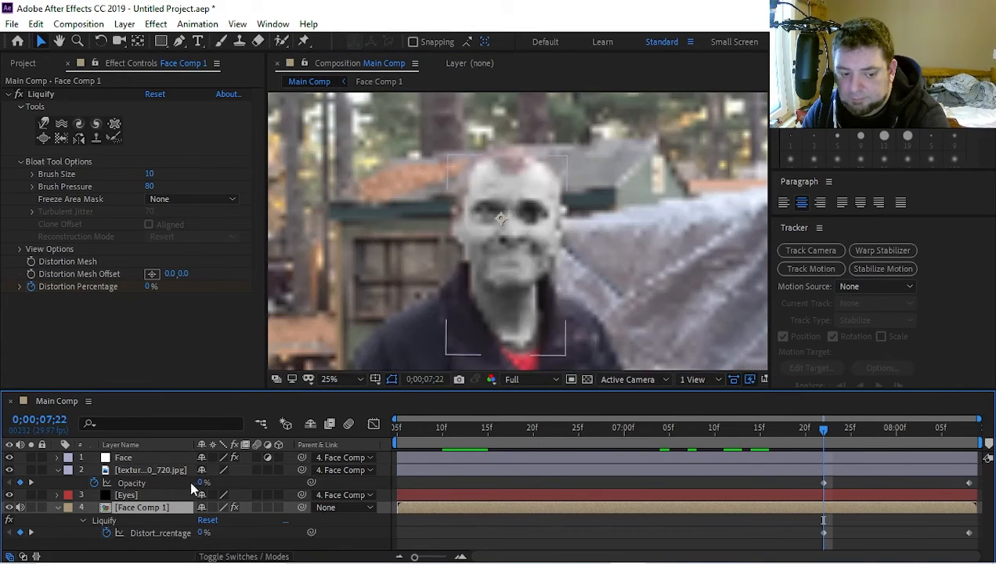
left_click(59, 470)
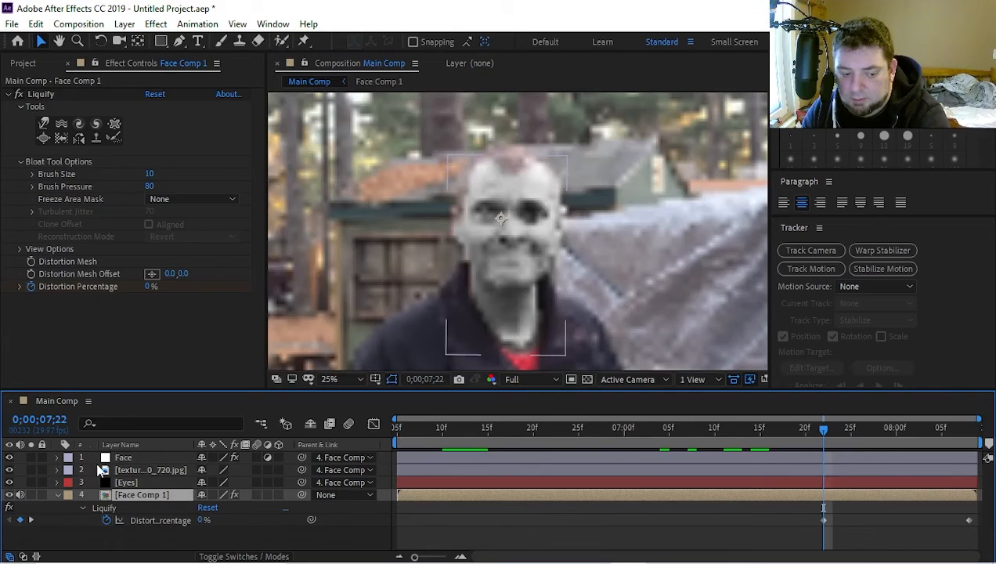
left_click(119, 460)
key("t")
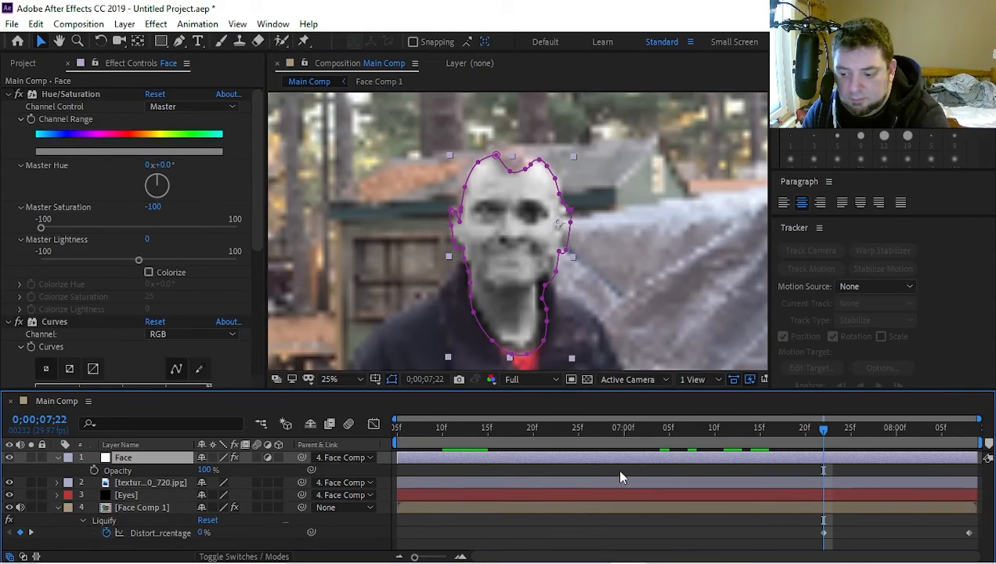
left_click(94, 470)
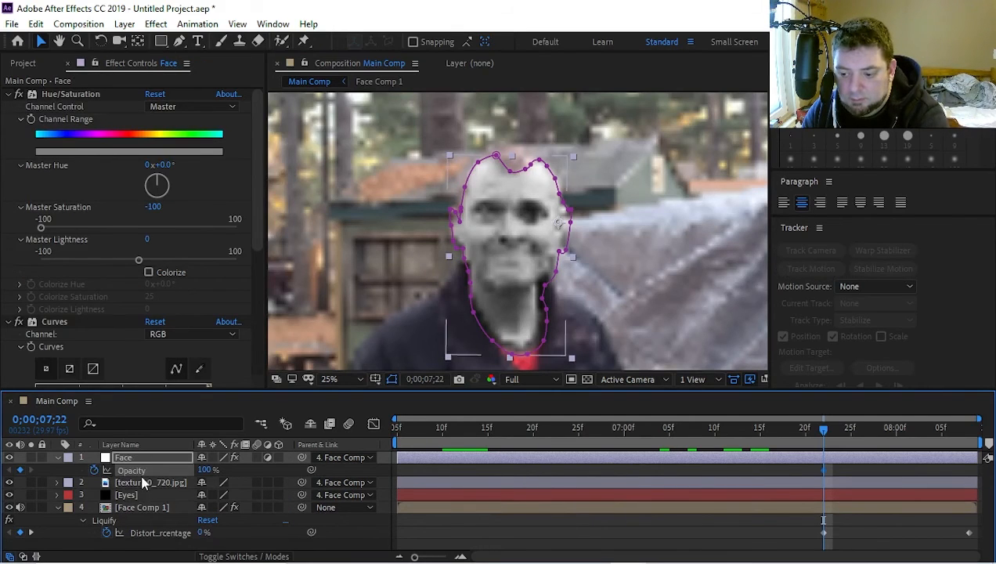
left_click_drag(205, 470, 102, 479)
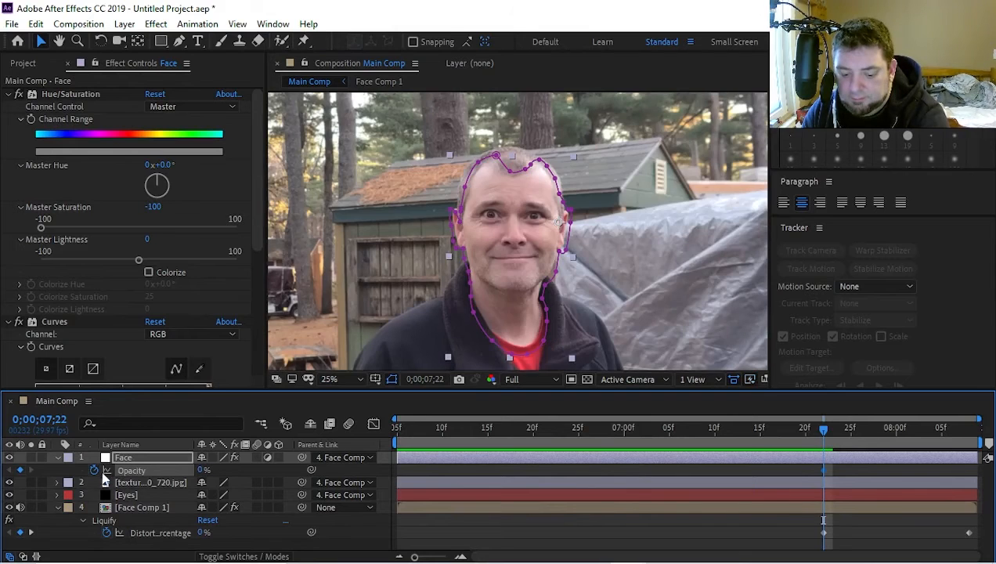
key("k")
left_click_drag(199, 470, 350, 485)
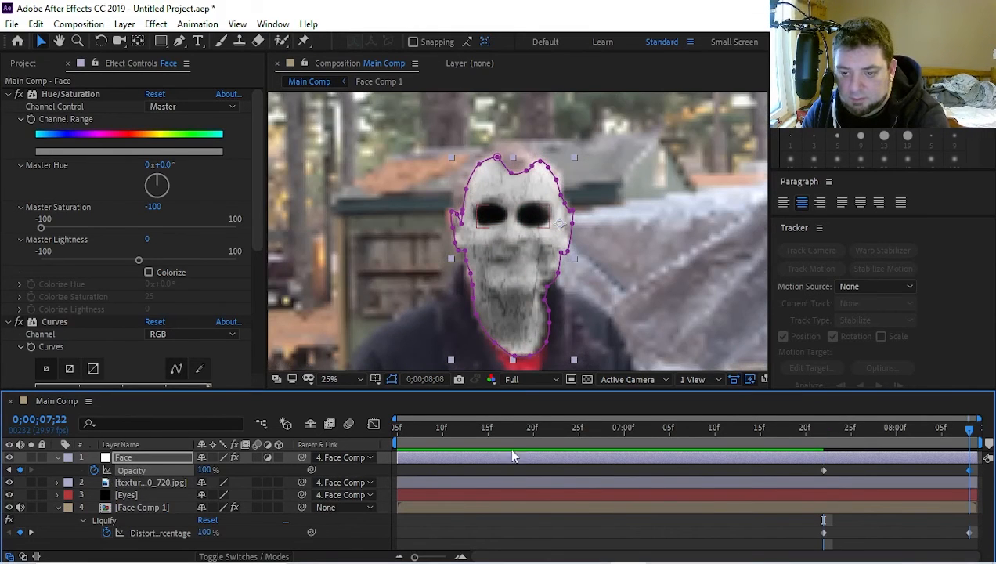
Step: Preview the demon-face transition from 0;00;07;22 with the Face layer's properties collapsed
left_click_drag(908, 429, 823, 437)
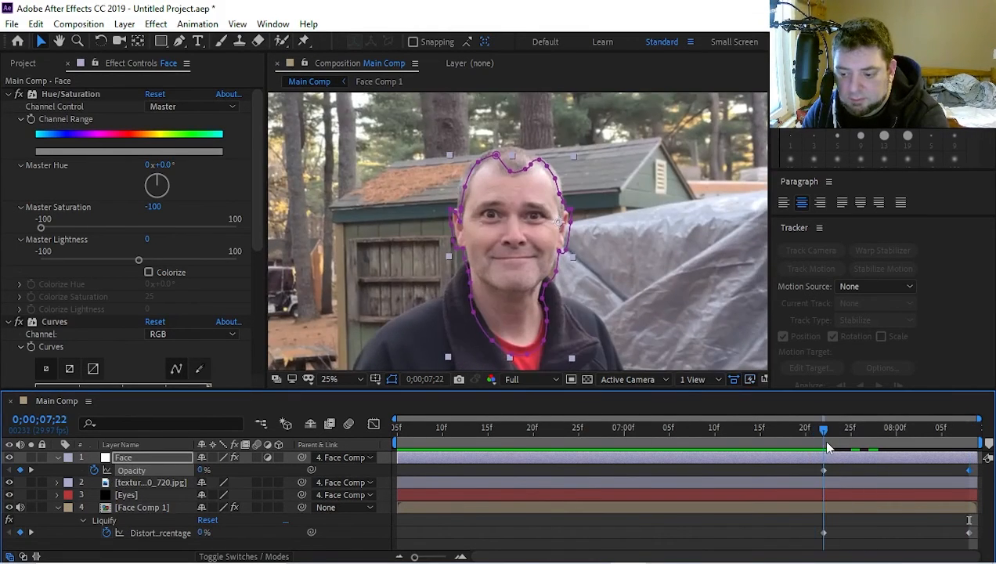
left_click(57, 458)
key("space")
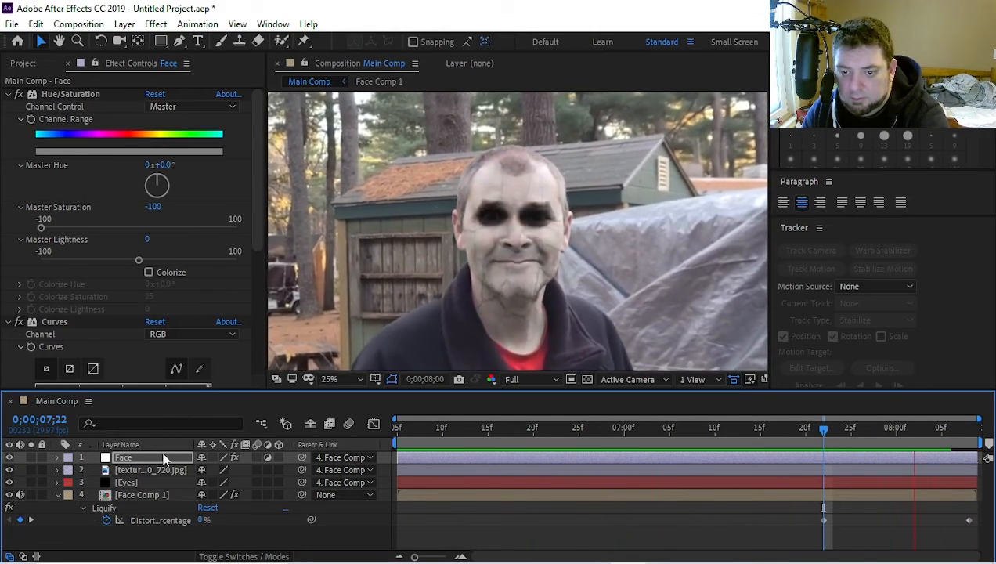
left_click(163, 458)
Step: Add a new adjustment layer above the Face layer in Main Comp, with the current time at 0;00;08;08
left_click(969, 428)
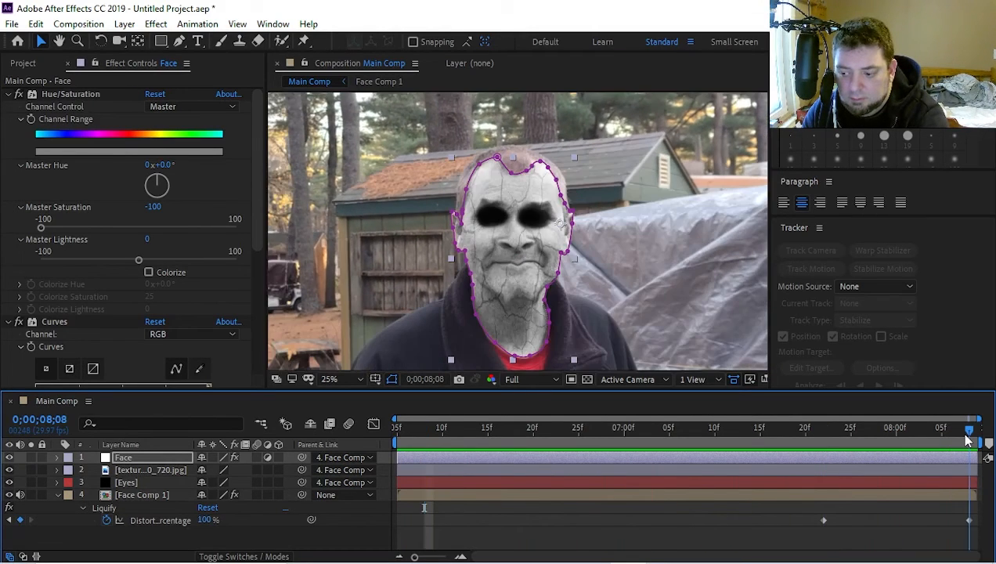
left_click(239, 539)
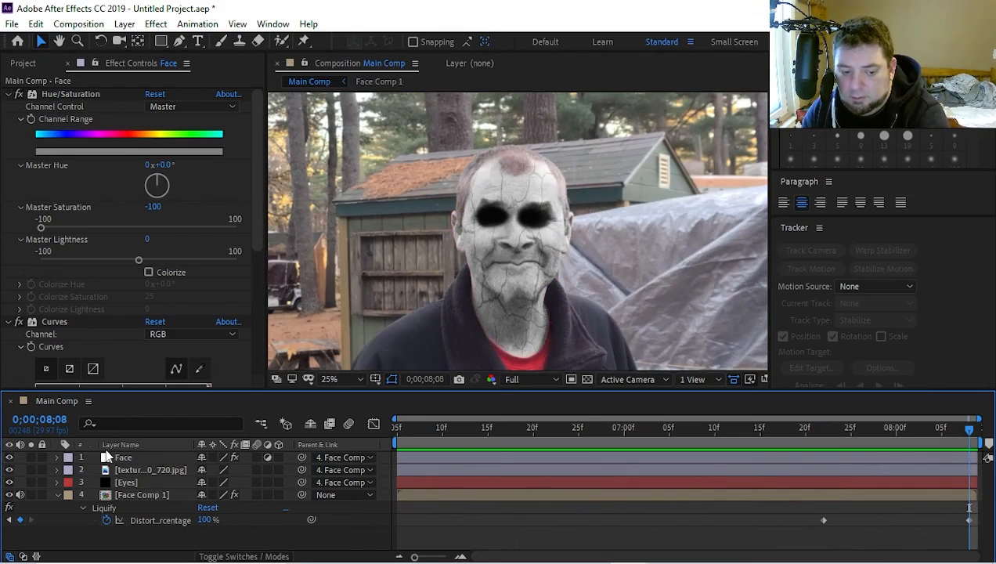
right_click(85, 542)
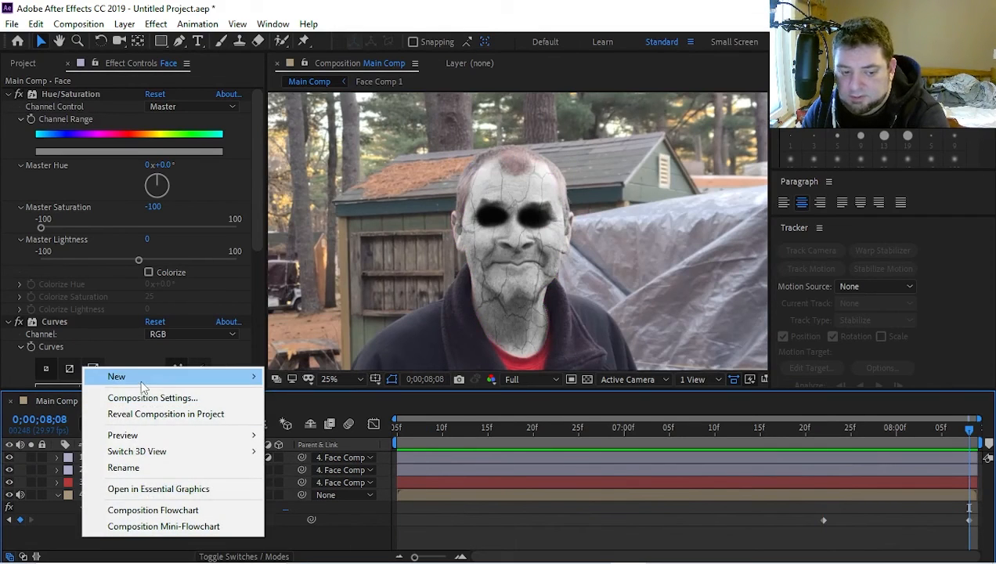
mouse_move(156, 376)
left_click(345, 494)
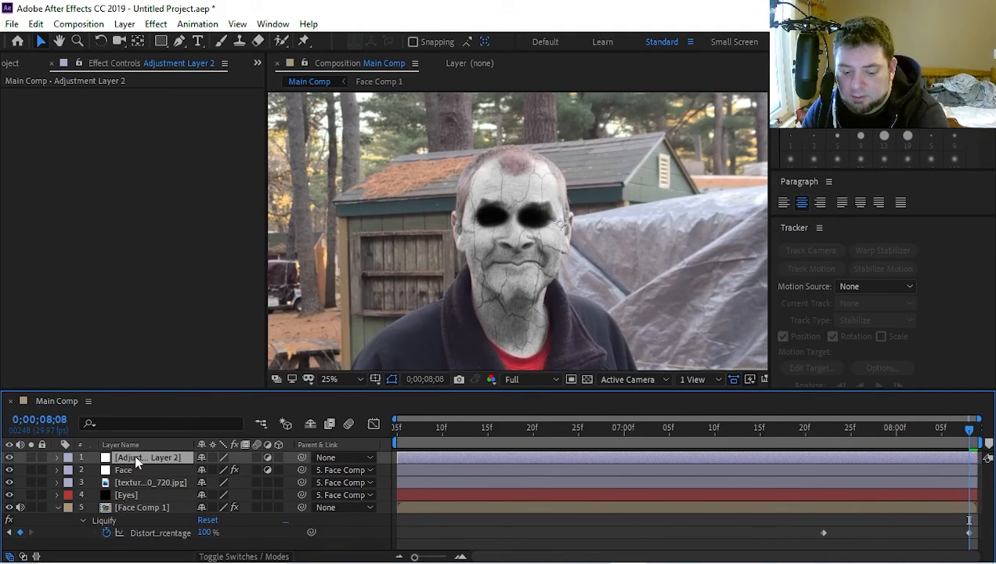
Step: Find the Curves effect and apply it to the new adjustment layer
key("ctrl+space")
type("cur")
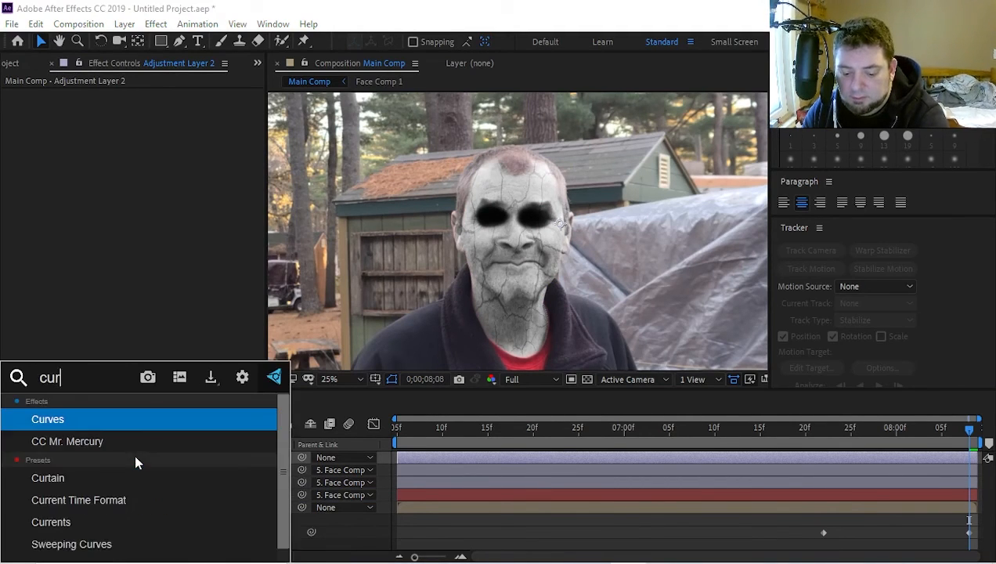
type("v")
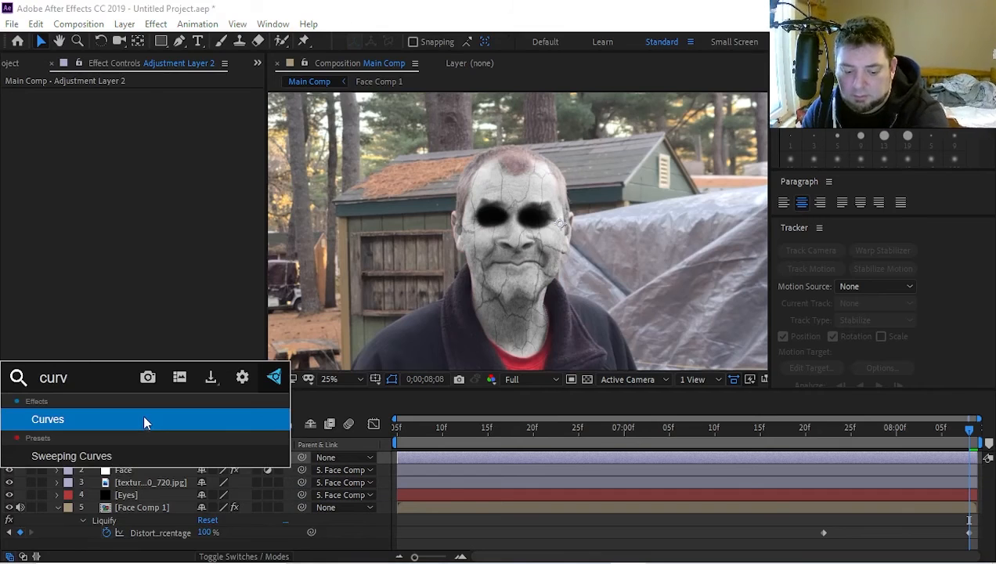
type("es")
left_click(111, 419)
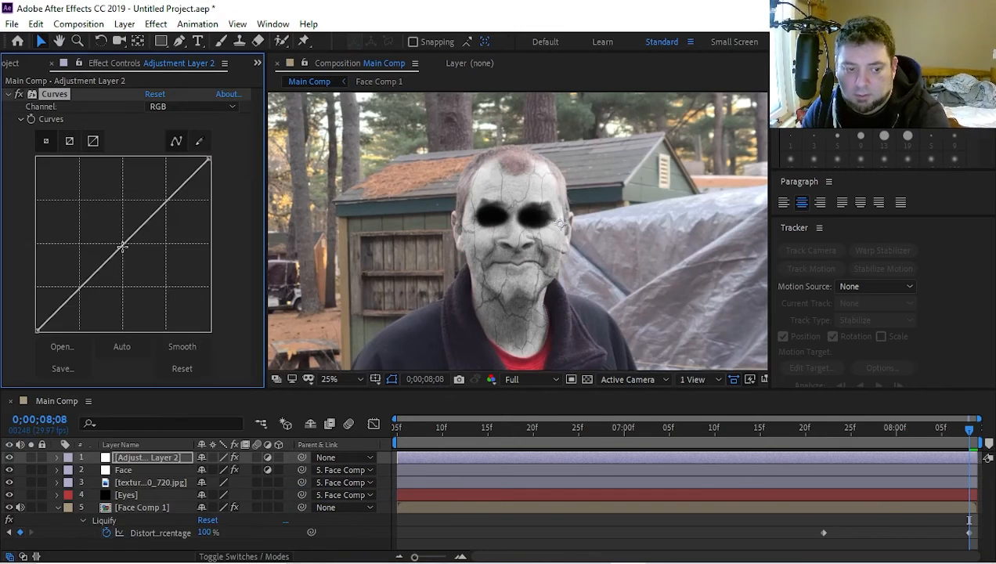
Step: Darken the whole image by pulling the RGB curve's midpoint down, and lower the Red channel's midtones slightly for a cooler tint
left_click_drag(122, 247, 139, 263)
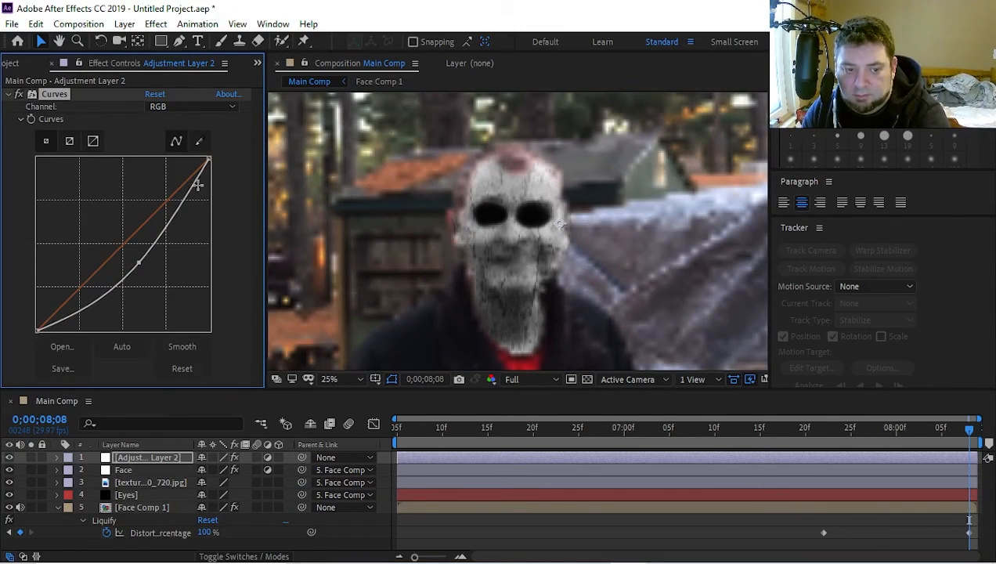
left_click(187, 108)
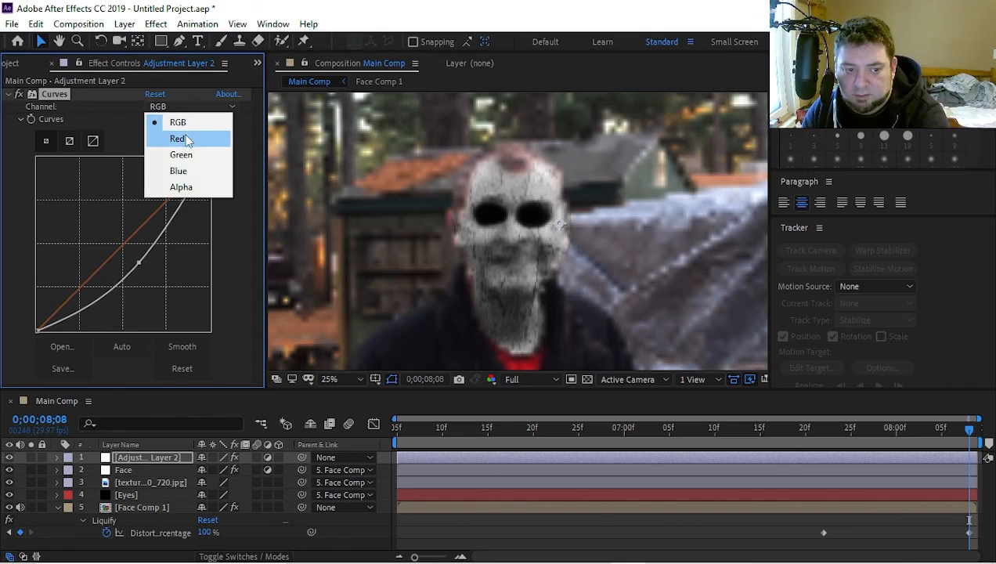
left_click(186, 139)
left_click_drag(125, 248, 135, 260)
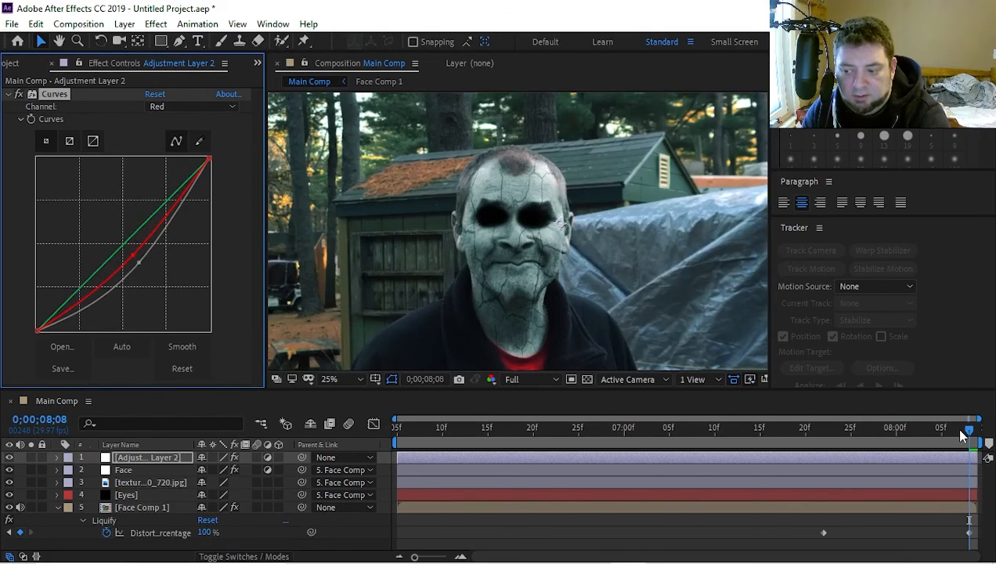